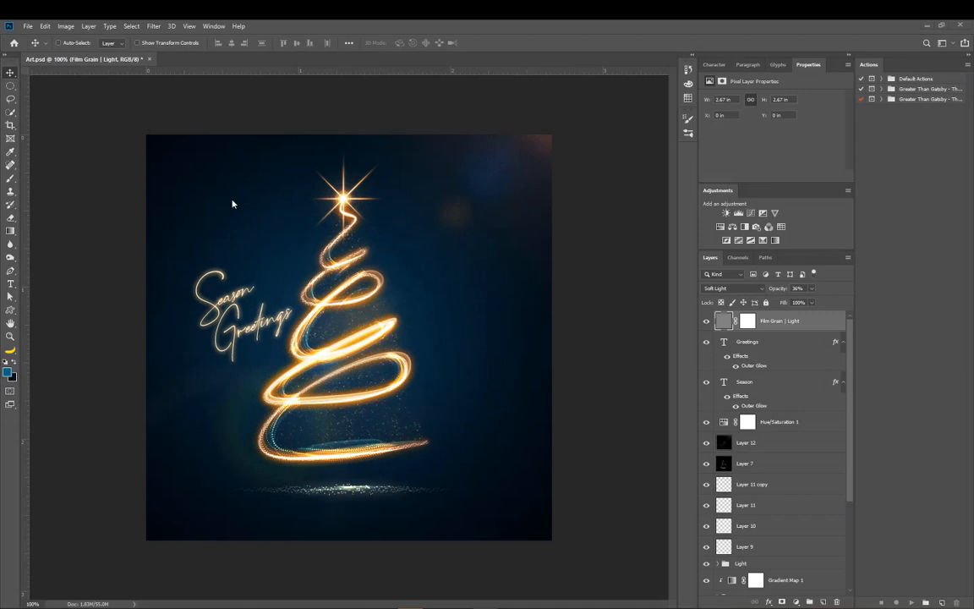
Step: Create a new 800 × 800 pixel RGB document at 300 pixels/inch named Christmas_Poster
{"action": "left_click", "coordinate": [28, 26]}
{"action": "key", "text": "Escape"}
{"action": "key", "text": "ctrl+n"}
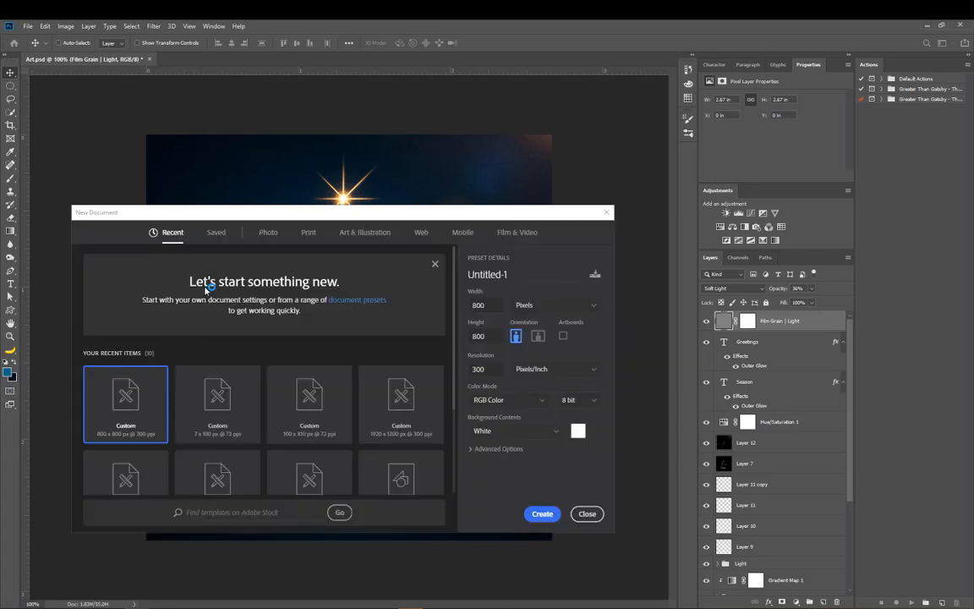
{"action": "left_click", "coordinate": [512, 276]}
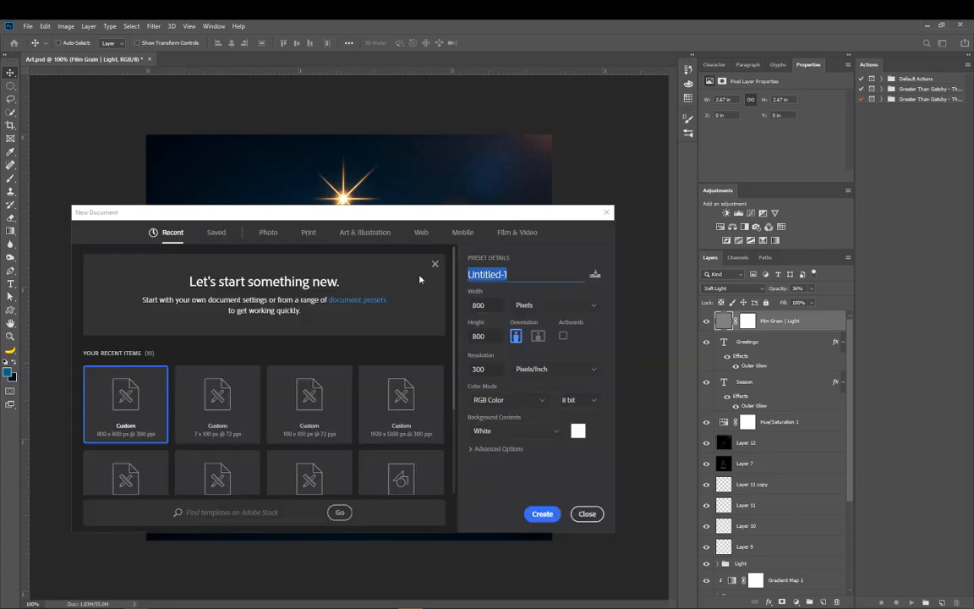
{"action": "type", "text": "Christmas_Poster"}
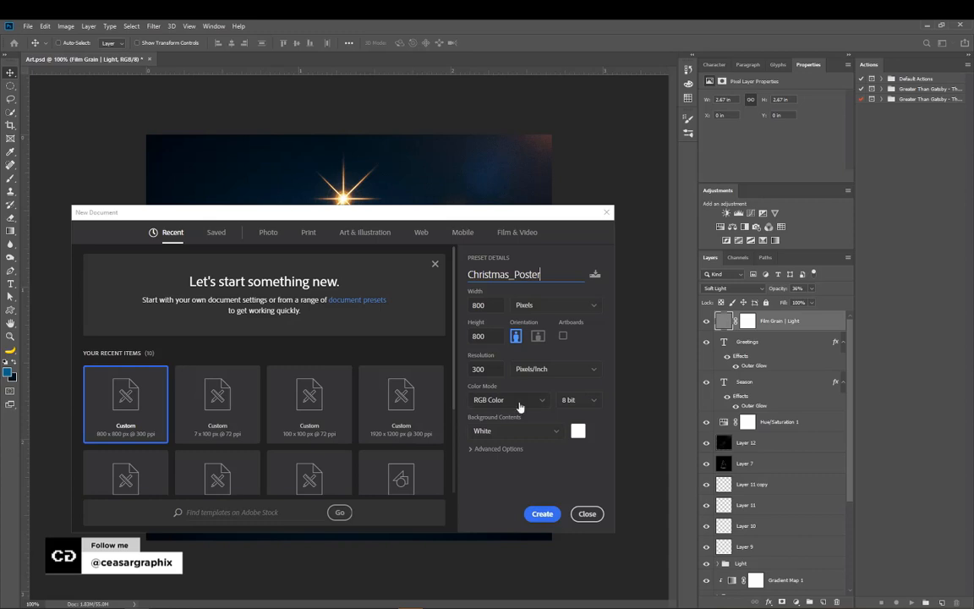
{"action": "left_click", "coordinate": [488, 369]}
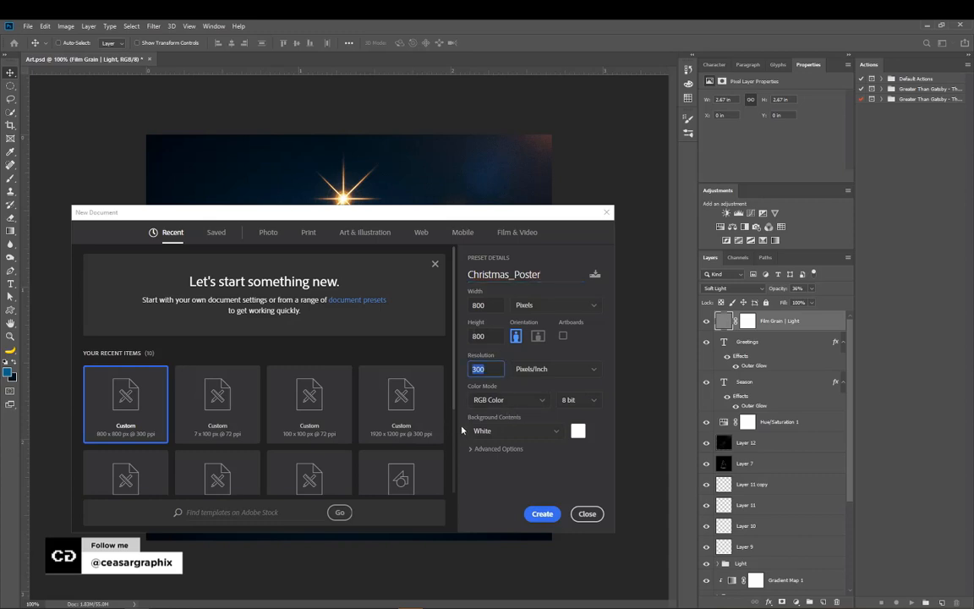
{"action": "left_click", "coordinate": [548, 515]}
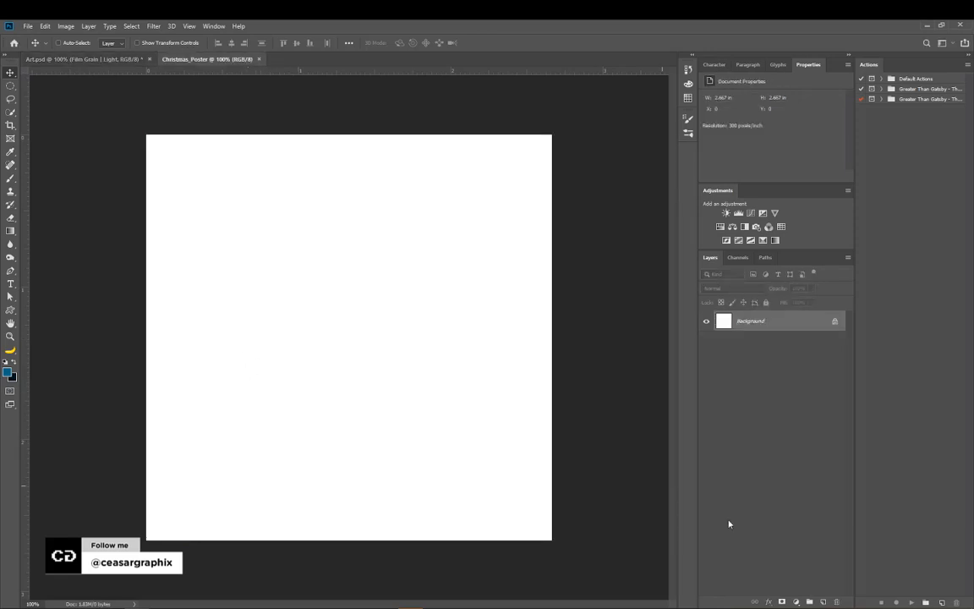
Step: Add a layer named BG above the background and fill it with the dark navy background colour
{"action": "left_click", "coordinate": [826, 600], "text": "alt"}
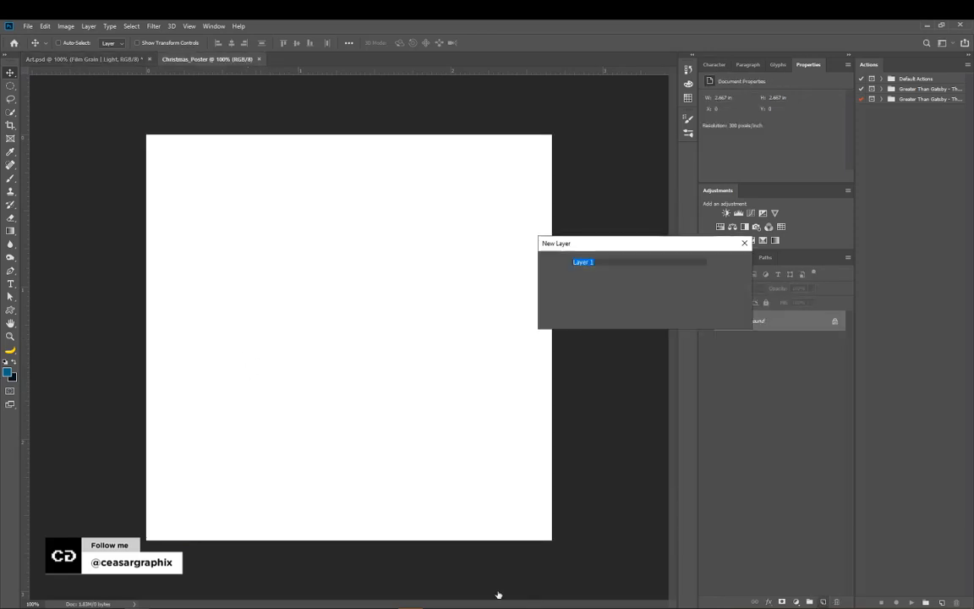
{"action": "type", "text": "BG"}
{"action": "key", "text": "Return"}
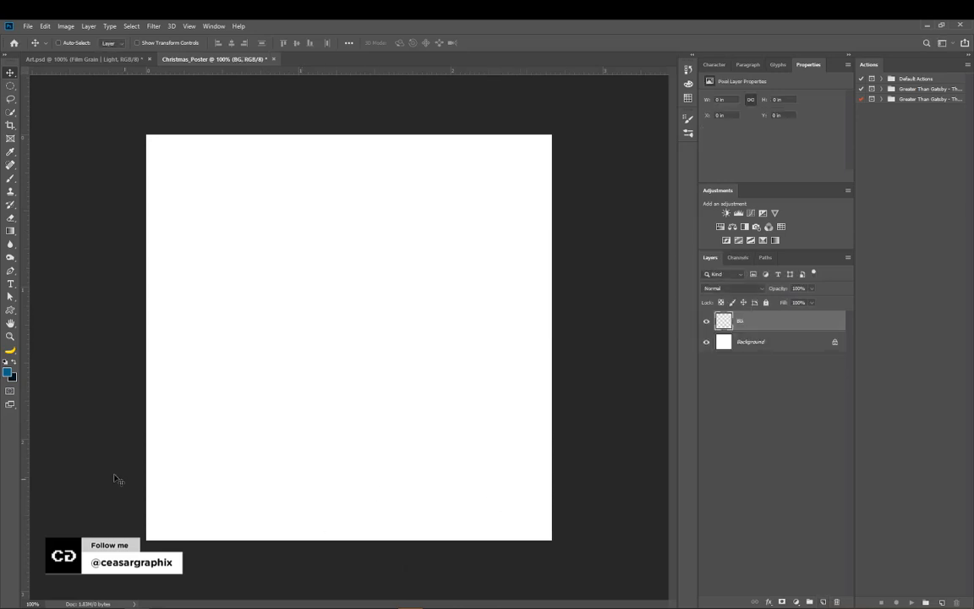
{"action": "left_click", "coordinate": [13, 378]}
{"action": "key", "text": "ctrl+BackSpace"}
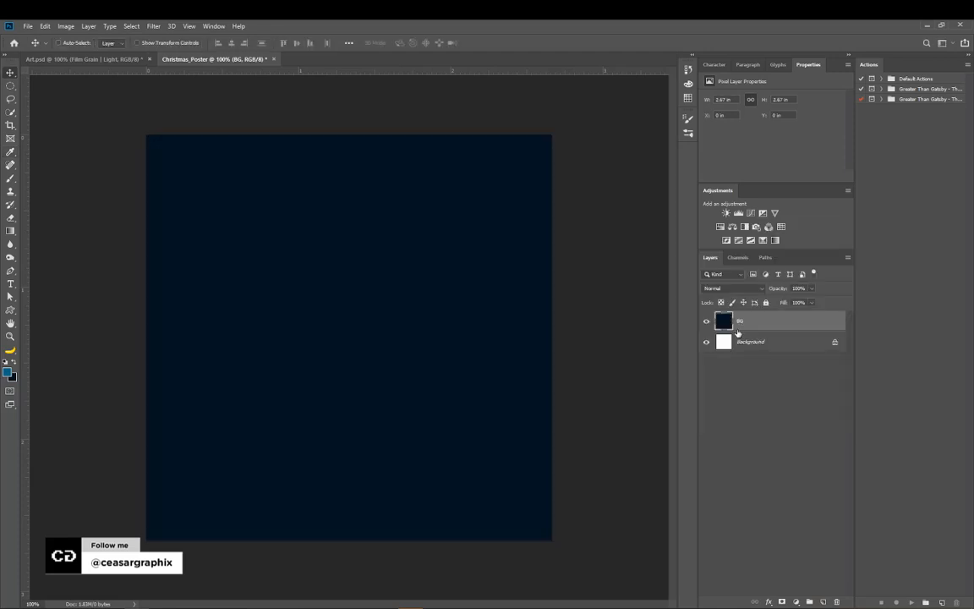
Step: Add a new layer above BG and choose the 30 px soft round brush tip with 0% hardness
{"action": "key", "text": "ctrl+shift+alt+n"}
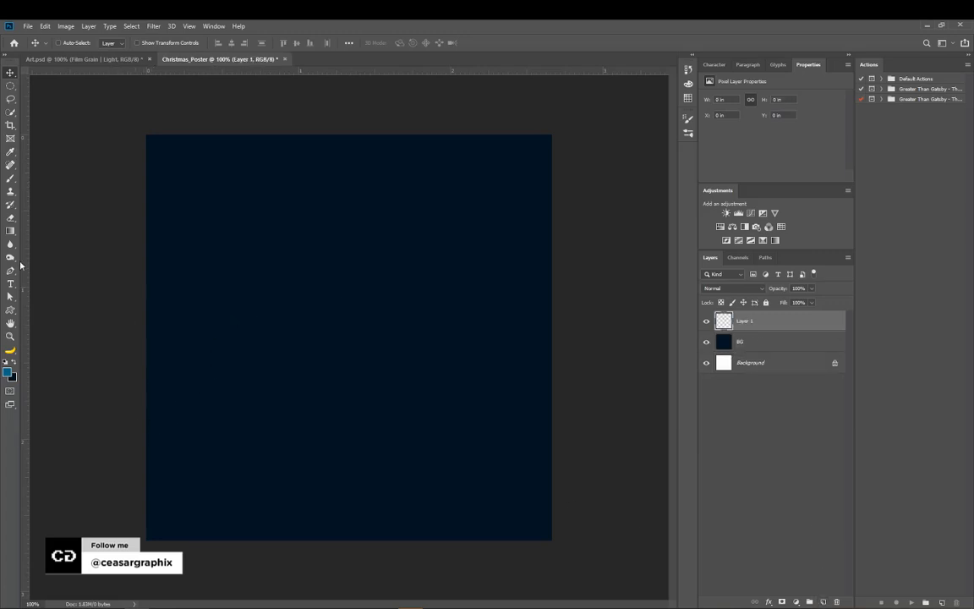
{"action": "key", "text": "b"}
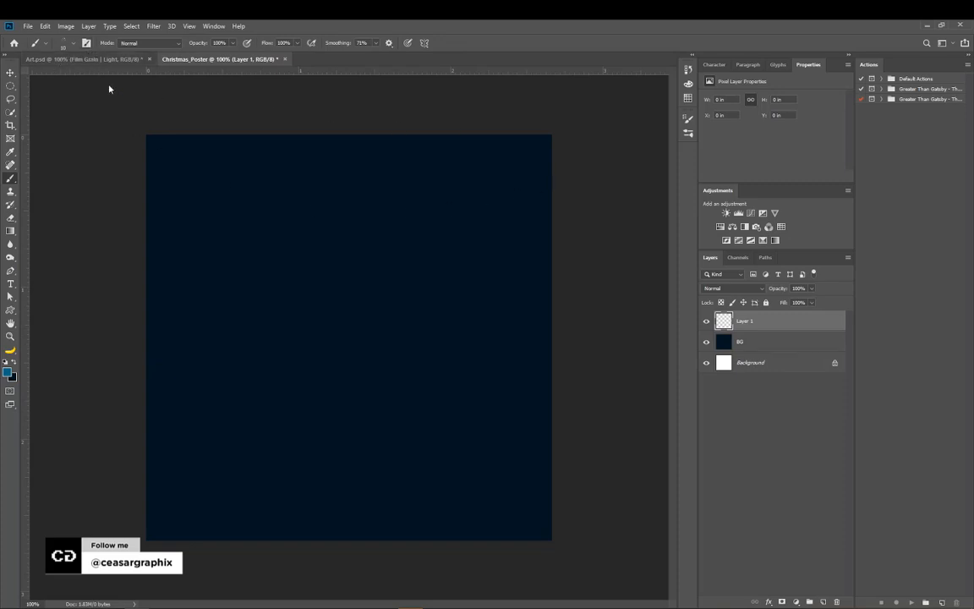
{"action": "left_click", "coordinate": [85, 43]}
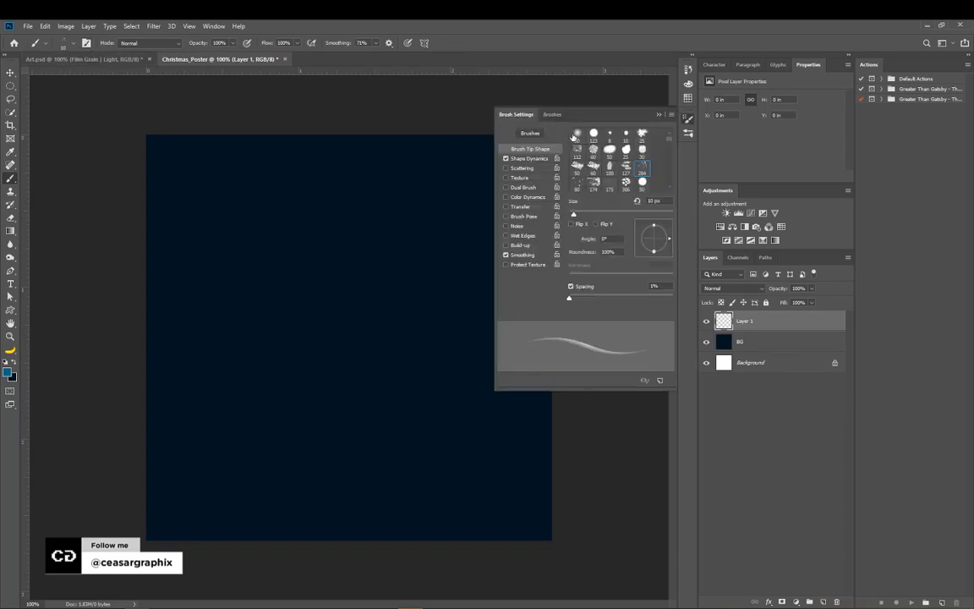
{"action": "left_click", "coordinate": [576, 133]}
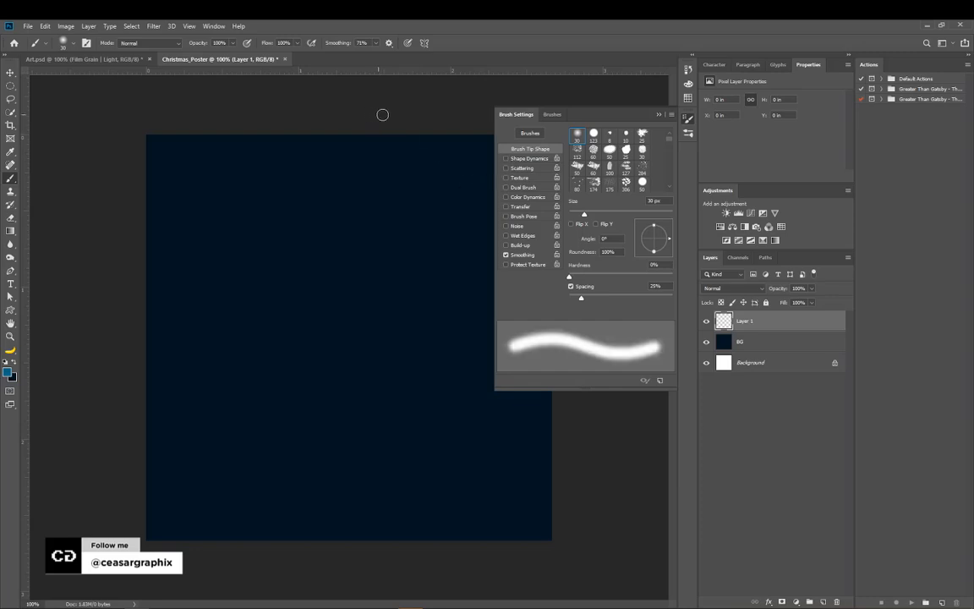
{"action": "left_click", "coordinate": [657, 115]}
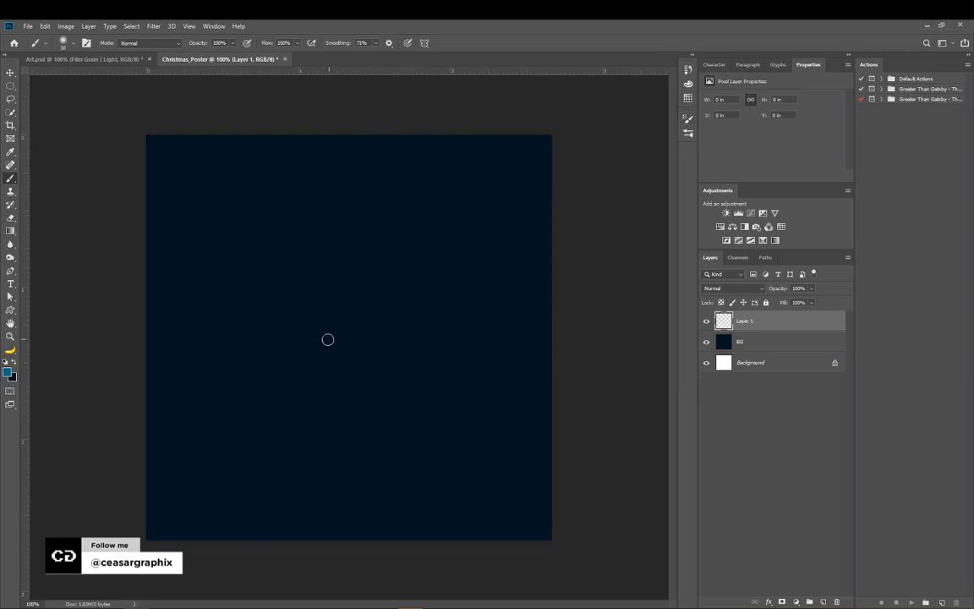
Step: Enlarge the soft brush to 700 px and paint a single blue glow at the canvas centre
{"action": "key", "text": "bracketright"}
{"action": "key", "text": "bracketright"}
{"action": "key", "text": "bracketright"}
{"action": "key", "text": "bracketright"}
{"action": "key", "text": "bracketright"}
{"action": "key", "text": "bracketright"}
{"action": "key", "text": "bracketright"}
{"action": "key", "text": "bracketright"}
{"action": "key", "text": "bracketright"}
{"action": "key", "text": "bracketright"}
{"action": "key", "text": "bracketright"}
{"action": "key", "text": "bracketright"}
{"action": "key", "text": "bracketright"}
{"action": "key", "text": "bracketright"}
{"action": "key", "text": "bracketright"}
{"action": "key", "text": "bracketright"}
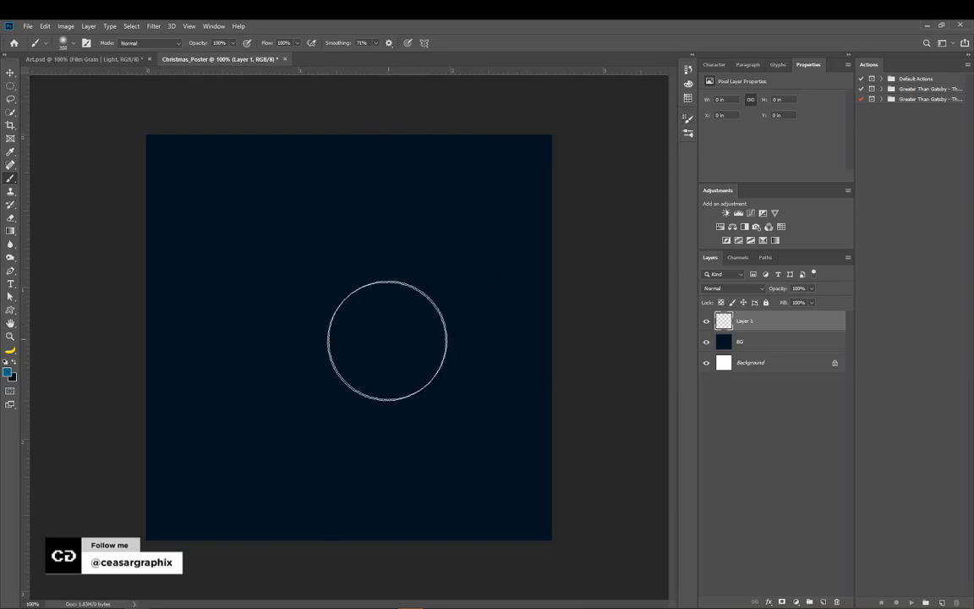
{"action": "key", "text": "bracketright"}
{"action": "key", "text": "bracketright"}
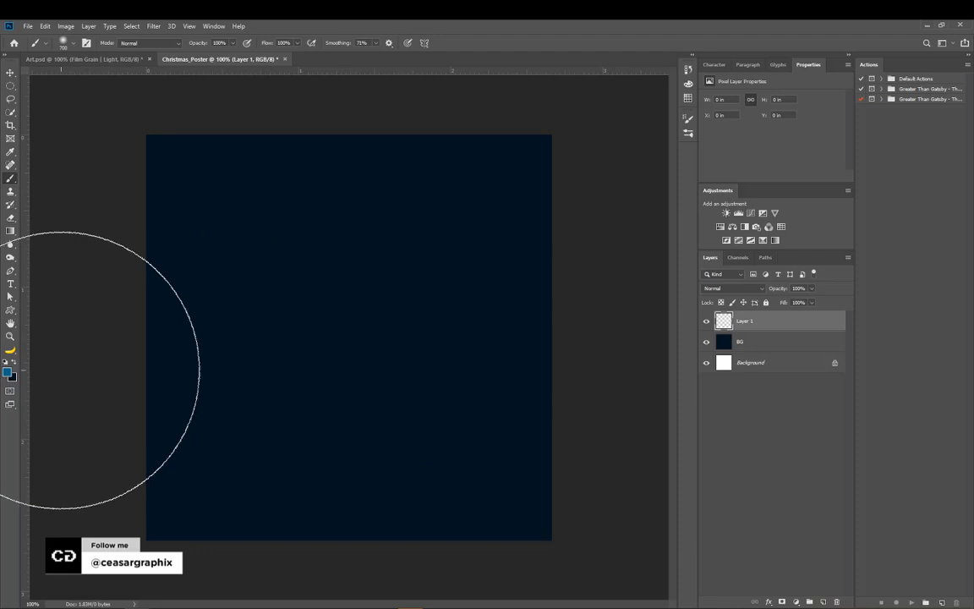
{"action": "left_click", "coordinate": [344, 335]}
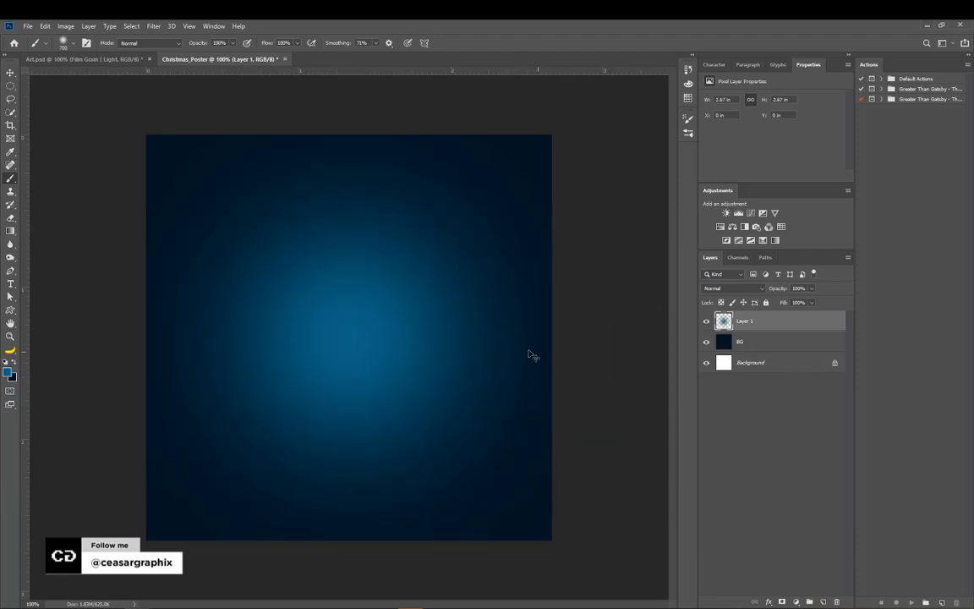
Step: Scale the glow layer up from its centre to about 3.28 × 3.28 in, past the canvas edges
{"action": "key", "text": "ctrl+t"}
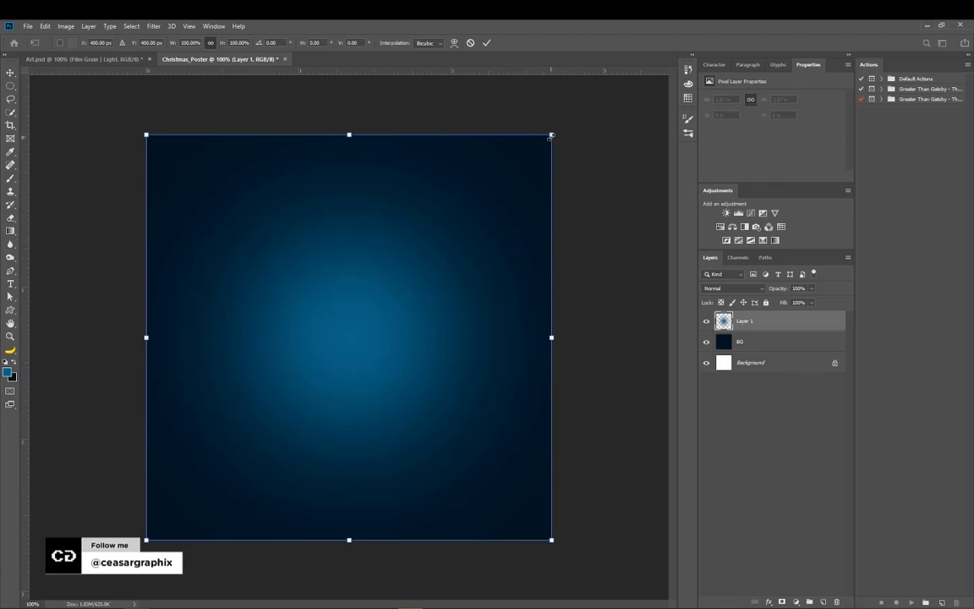
{"action": "left_click_drag", "start_coordinate": [583, 119], "coordinate": [617, 106]}
{"action": "key", "text": "Return"}
{"action": "key", "text": "b"}
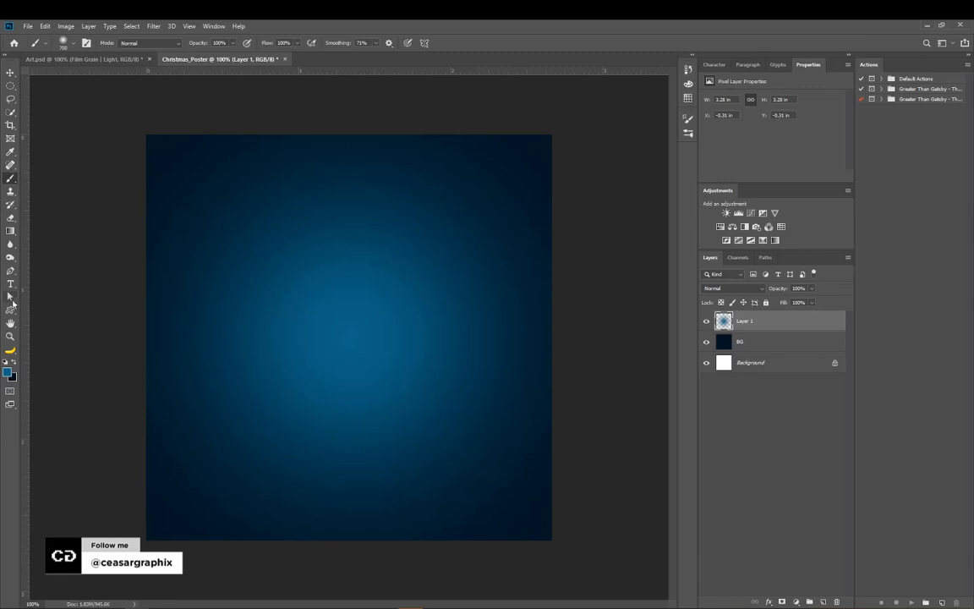
Step: Draw a tall blue triangle custom shape about 267 × 459 px in the middle of the canvas as a tree guide
{"action": "left_click", "coordinate": [11, 311]}
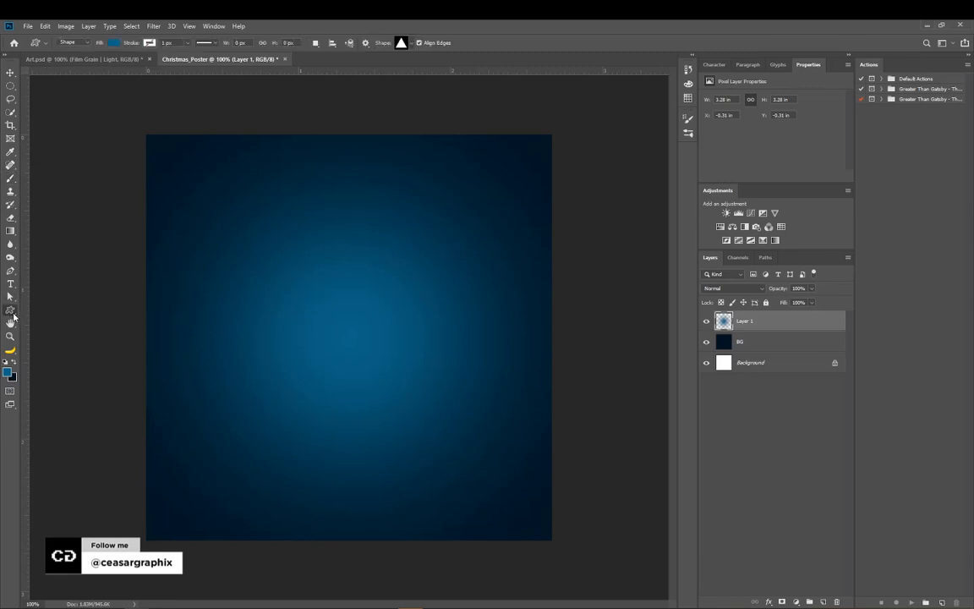
{"action": "left_click", "coordinate": [410, 44]}
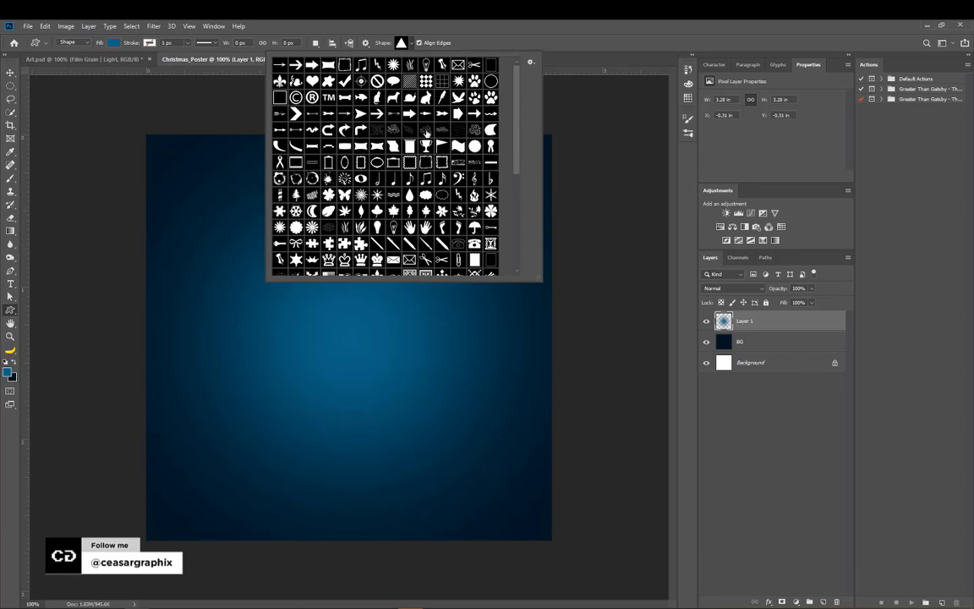
{"action": "left_click", "coordinate": [531, 63]}
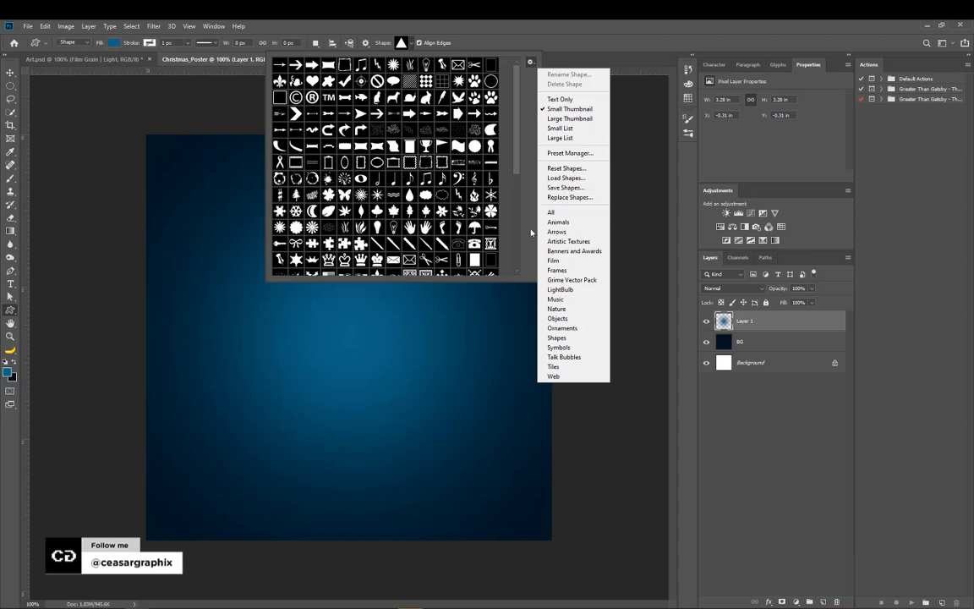
{"action": "left_click", "coordinate": [640, 173]}
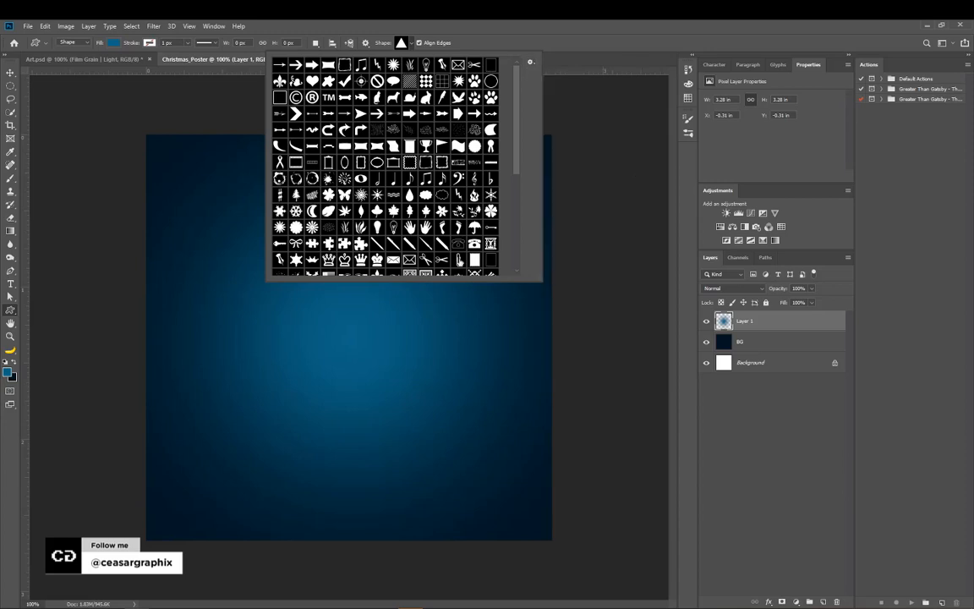
{"action": "left_click", "coordinate": [410, 42]}
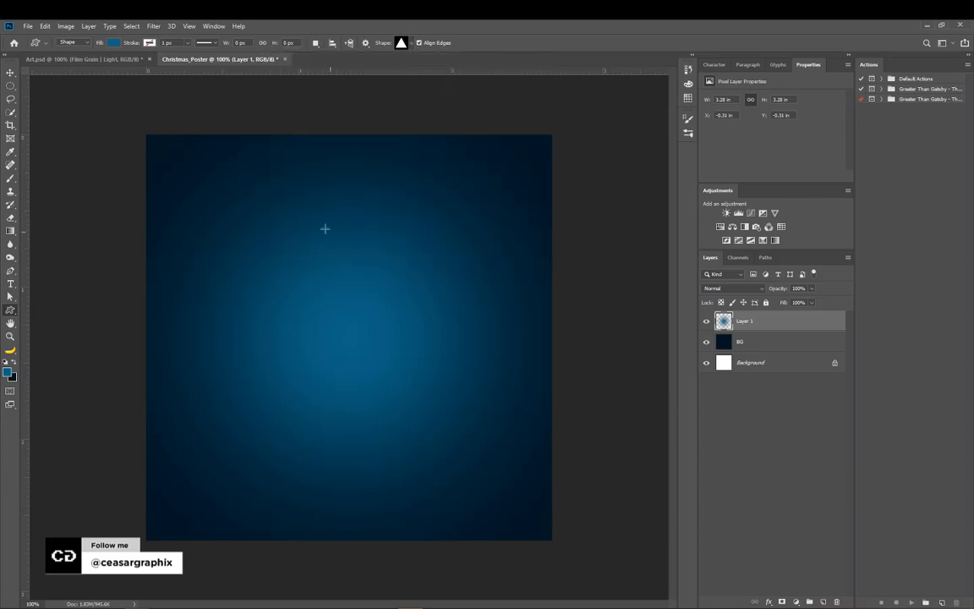
{"action": "left_click_drag", "start_coordinate": [305, 176], "coordinate": [421, 439]}
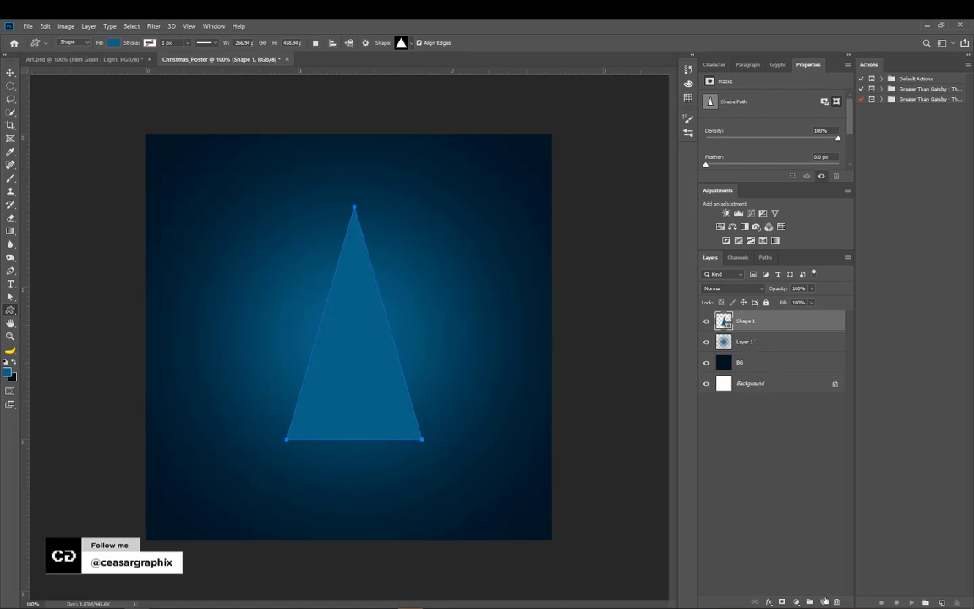
Step: Add a layer named Stroke above the triangle and lock the Shape 1 layer
{"action": "left_click", "coordinate": [825, 602]}
{"action": "left_click", "coordinate": [770, 340]}
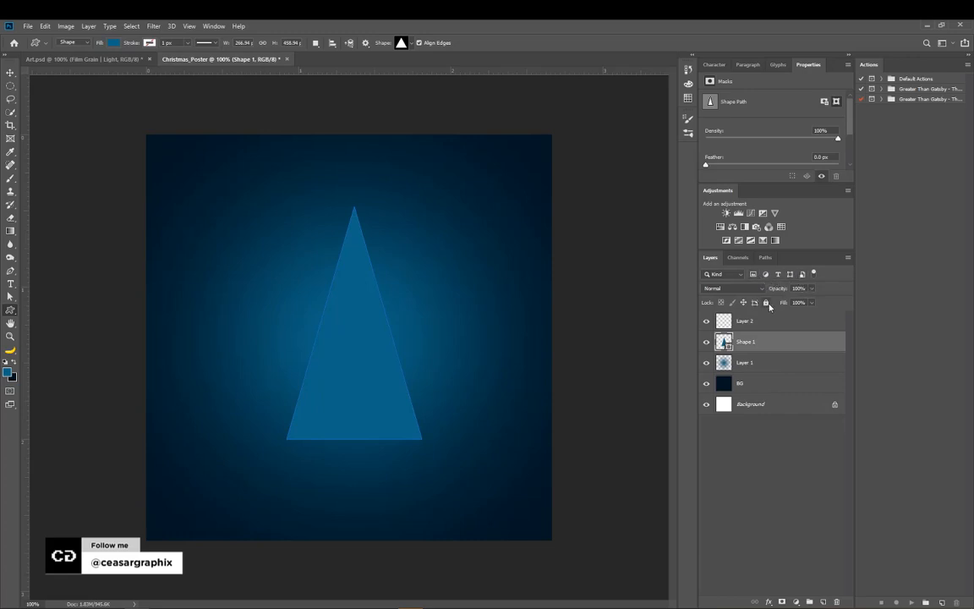
{"action": "double_click", "coordinate": [746, 320]}
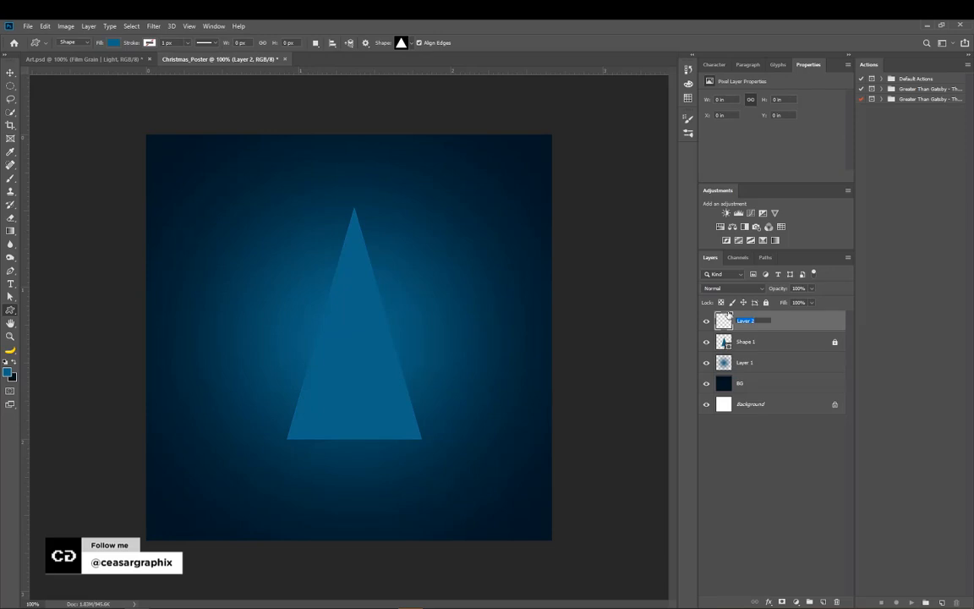
{"action": "type", "text": "Stroke"}
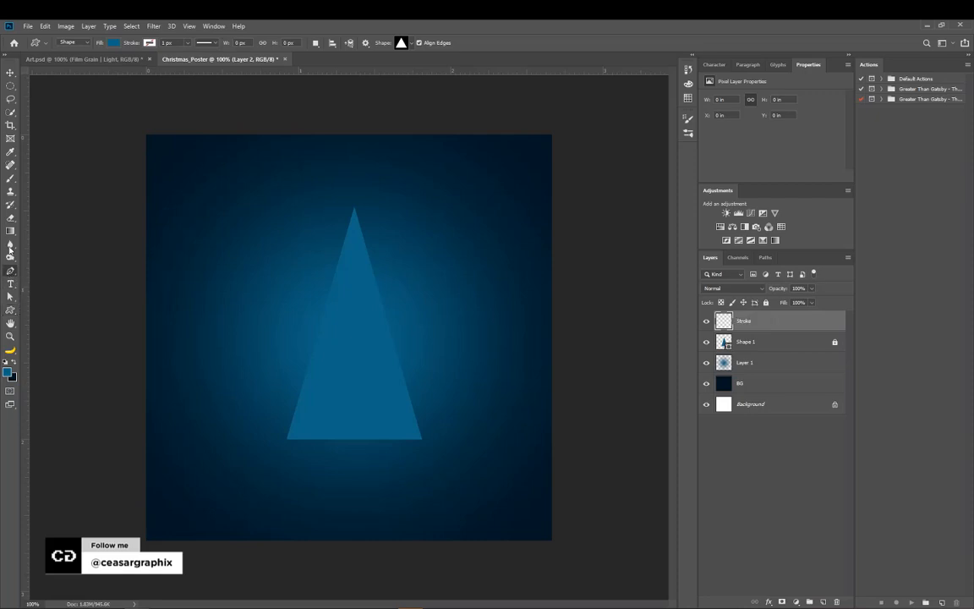
Step: Start a Pen tool path at the triangle's tip and curve it downward with three anchors on alternating sides
{"action": "left_click", "coordinate": [11, 272]}
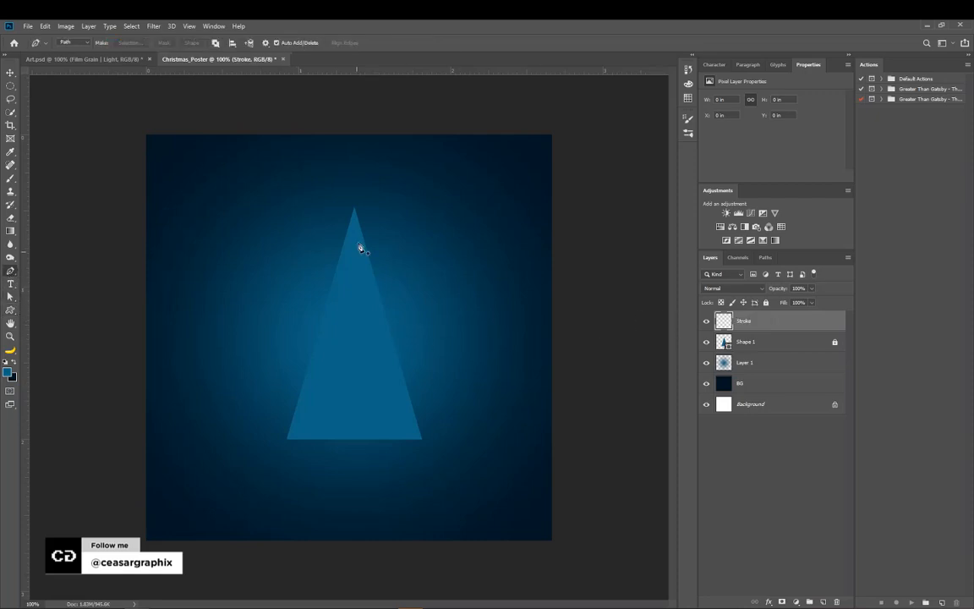
{"action": "key", "text": "ctrl+plus"}
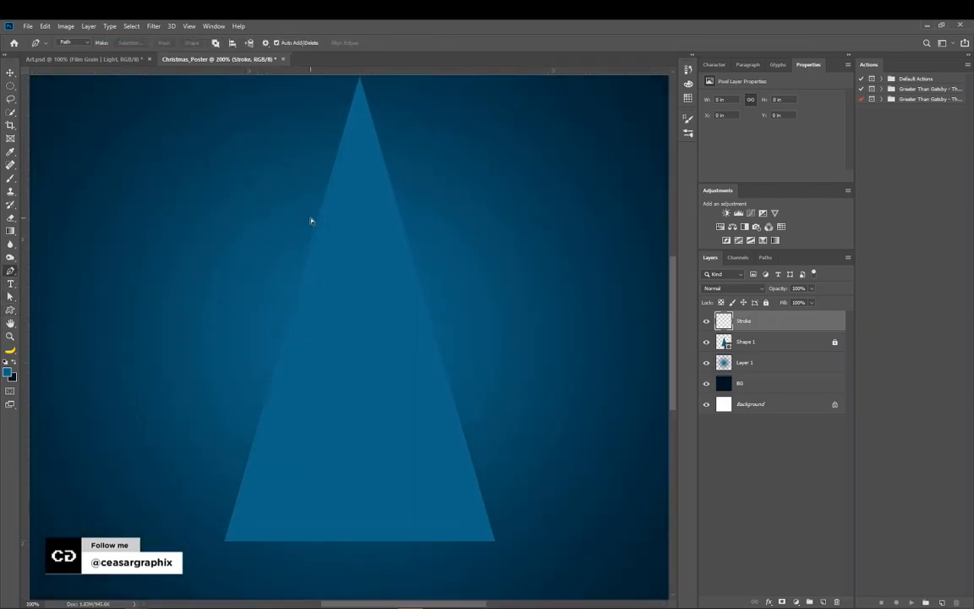
{"action": "scroll", "coordinate": [363, 374], "scroll_direction": "up", "scroll_amount": 2}
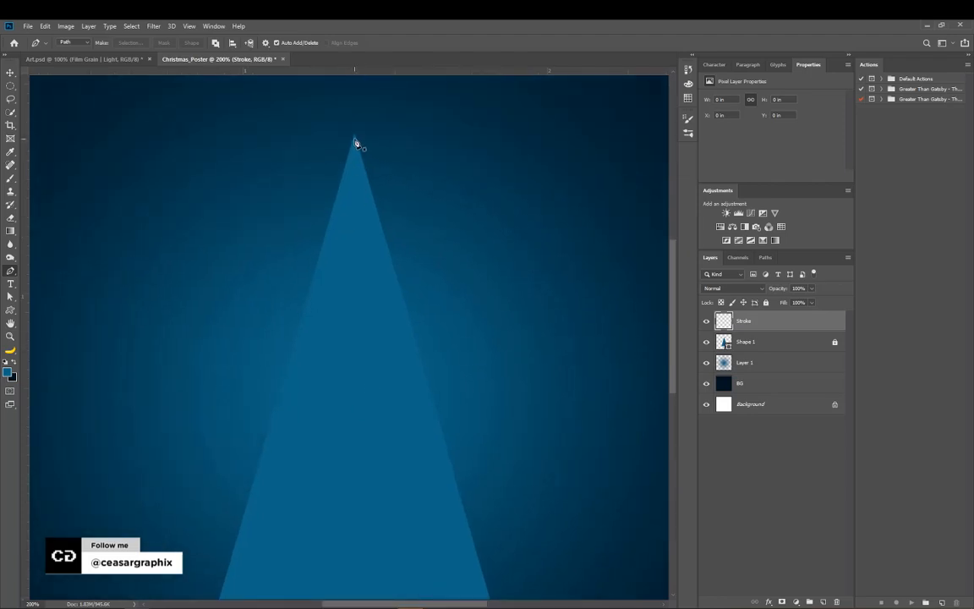
{"action": "left_click", "coordinate": [354, 136]}
{"action": "left_click_drag", "start_coordinate": [346, 178], "coordinate": [356, 195]}
{"action": "left_click_drag", "start_coordinate": [372, 196], "coordinate": [370, 215]}
{"action": "left_click_drag", "start_coordinate": [310, 285], "coordinate": [307, 336]}
Step: Continue the path as widening loops between the triangle's edges, ending it at the base's right corner
{"action": "mouse_move", "coordinate": [351, 366]}
{"action": "left_mouse_down"}
{"action": "mouse_move", "coordinate": [343, 309]}
{"action": "mouse_move", "coordinate": [339, 369]}
{"action": "mouse_move", "coordinate": [343, 361]}
{"action": "left_mouse_up"}
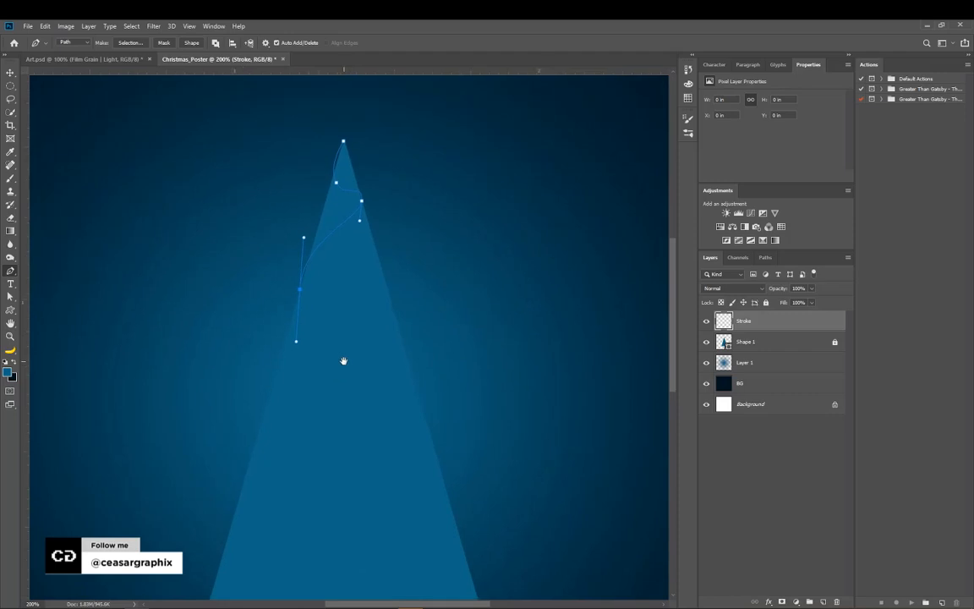
{"action": "left_click_drag", "start_coordinate": [380, 264], "coordinate": [374, 244]}
{"action": "left_click_drag", "start_coordinate": [267, 382], "coordinate": [256, 431]}
{"action": "left_click_drag", "start_coordinate": [401, 341], "coordinate": [404, 302]}
{"action": "left_click_drag", "start_coordinate": [250, 449], "coordinate": [224, 526]}
{"action": "left_click_drag", "start_coordinate": [334, 461], "coordinate": [292, 321]}
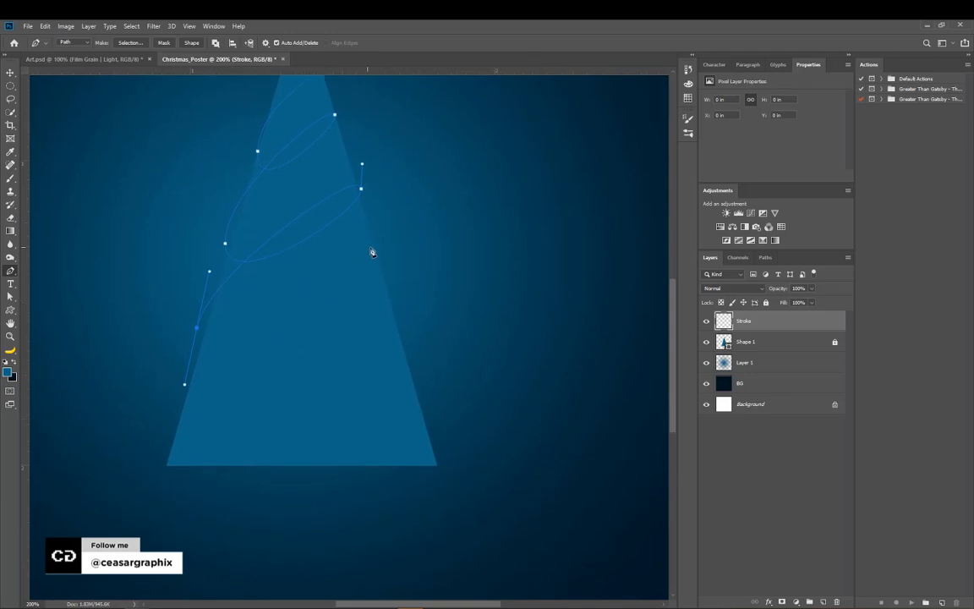
{"action": "left_click_drag", "start_coordinate": [382, 265], "coordinate": [392, 231]}
{"action": "left_click_drag", "start_coordinate": [179, 396], "coordinate": [168, 428]}
{"action": "left_click_drag", "start_coordinate": [402, 343], "coordinate": [407, 313]}
{"action": "left_click_drag", "start_coordinate": [173, 466], "coordinate": [181, 506]}
{"action": "left_click", "coordinate": [437, 465]}
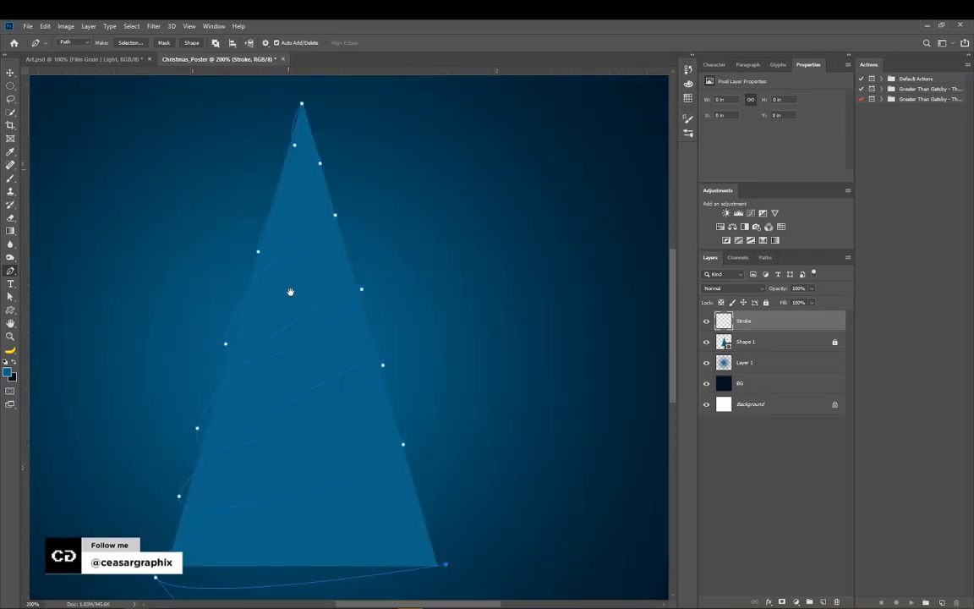
Step: Move the path's second anchor near the triangle's tip slightly up and inward to refine the first curve
{"action": "scroll", "coordinate": [289, 289], "scroll_direction": "up", "scroll_amount": 4}
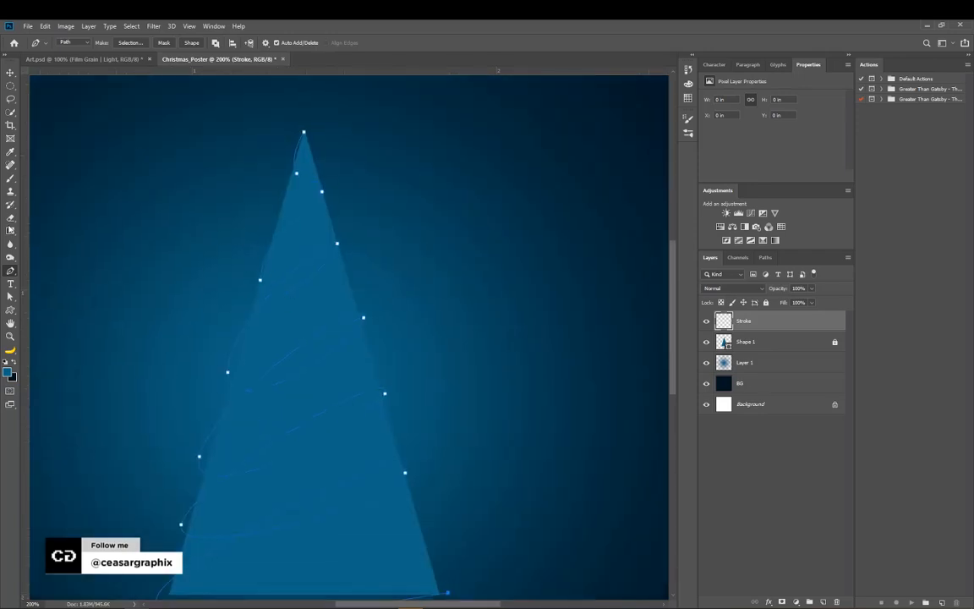
{"action": "key", "text": "a"}
{"action": "left_click", "coordinate": [297, 181]}
{"action": "left_click", "coordinate": [294, 174]}
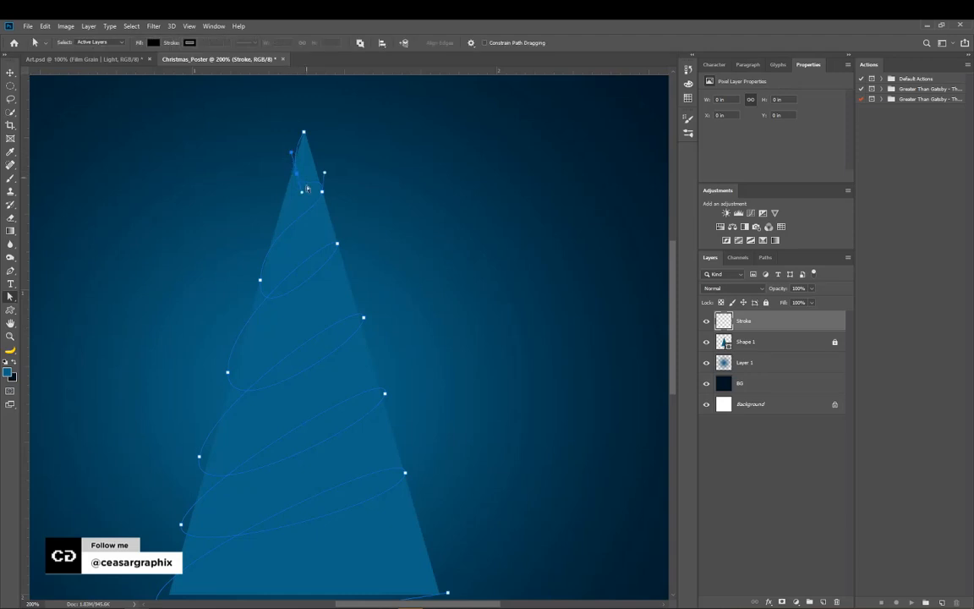
{"action": "left_click_drag", "start_coordinate": [297, 174], "coordinate": [299, 165]}
{"action": "left_click_drag", "start_coordinate": [299, 163], "coordinate": [301, 164]}
{"action": "scroll", "coordinate": [264, 400], "scroll_direction": "left", "scroll_amount": 3}
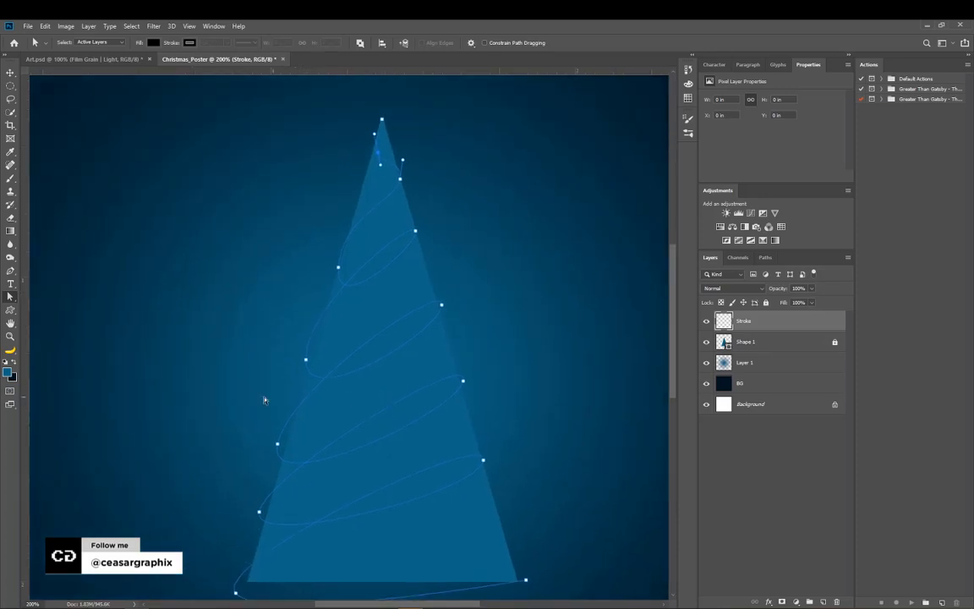
Step: Set the foreground color to near-white feffff
{"action": "left_click", "coordinate": [7, 371]}
{"action": "left_click", "coordinate": [606, 255]}
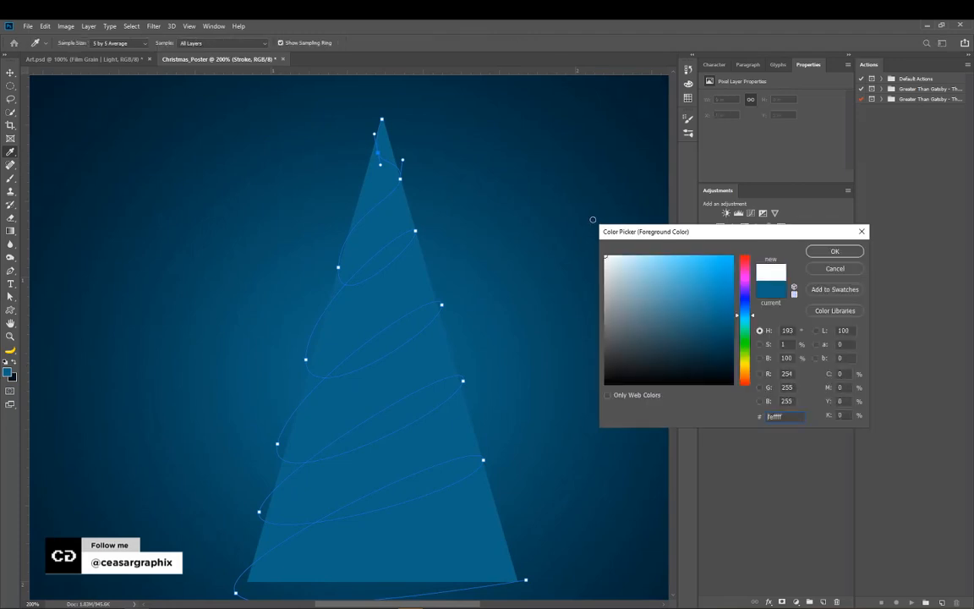
{"action": "left_click", "coordinate": [835, 251]}
{"action": "key", "text": "a"}
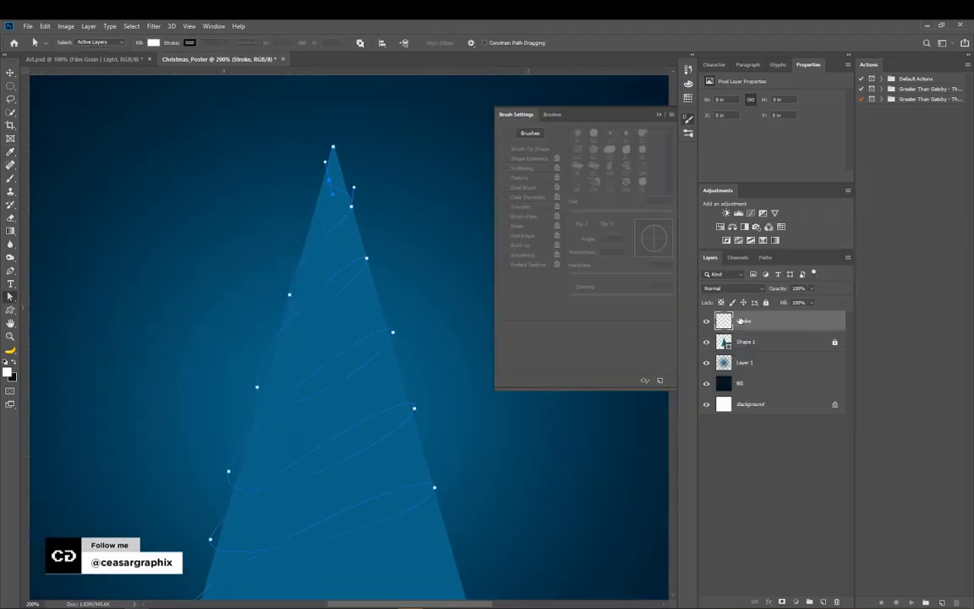
Step: Set up the hard round brush with Shape Dynamics enabled, choose its size control, and set the brush size to 9 px
{"action": "key", "text": "b"}
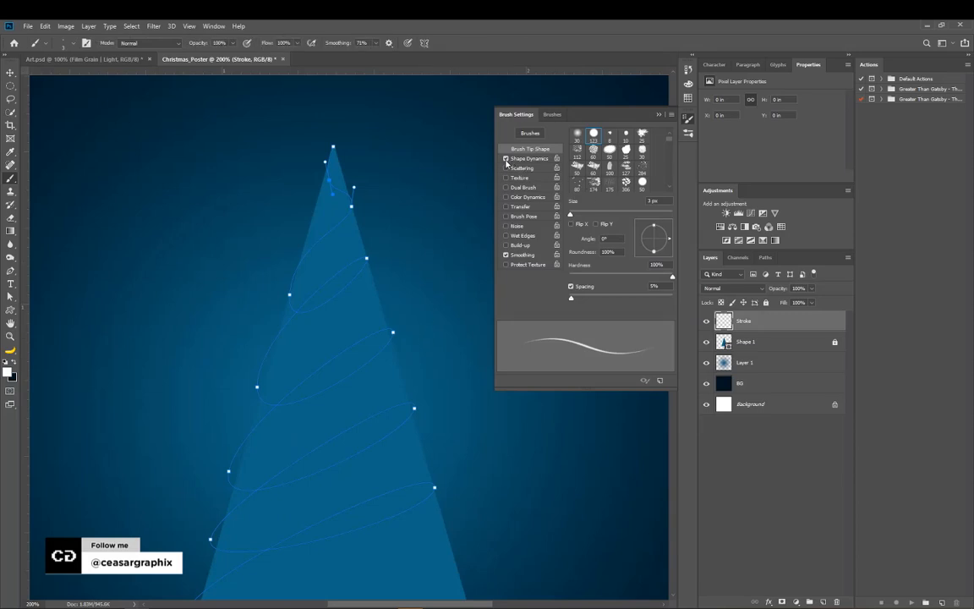
{"action": "left_click", "coordinate": [506, 159]}
{"action": "left_click", "coordinate": [507, 159]}
{"action": "left_click", "coordinate": [529, 159]}
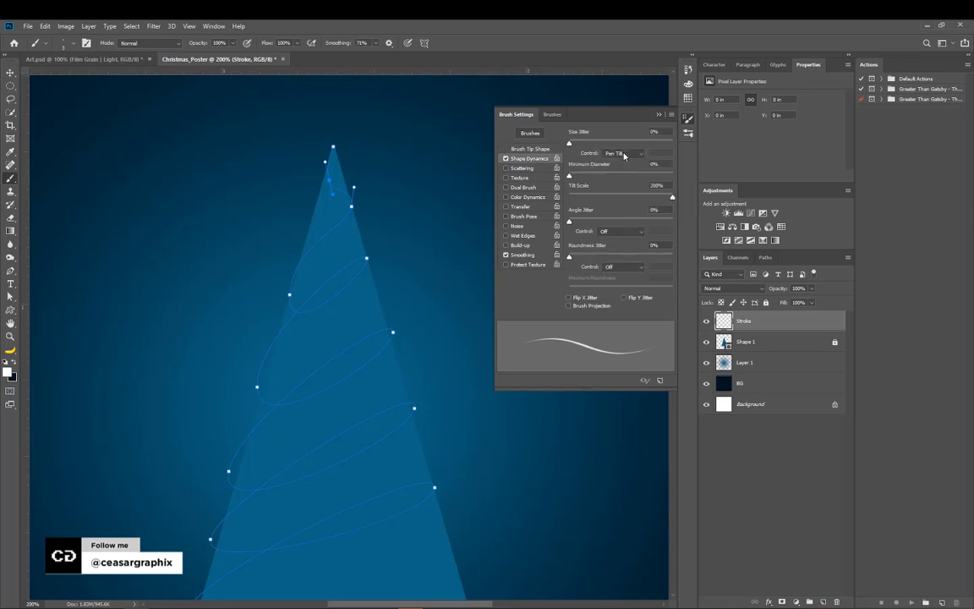
{"action": "left_click", "coordinate": [618, 153]}
{"action": "left_click", "coordinate": [617, 192]}
{"action": "left_click", "coordinate": [526, 150]}
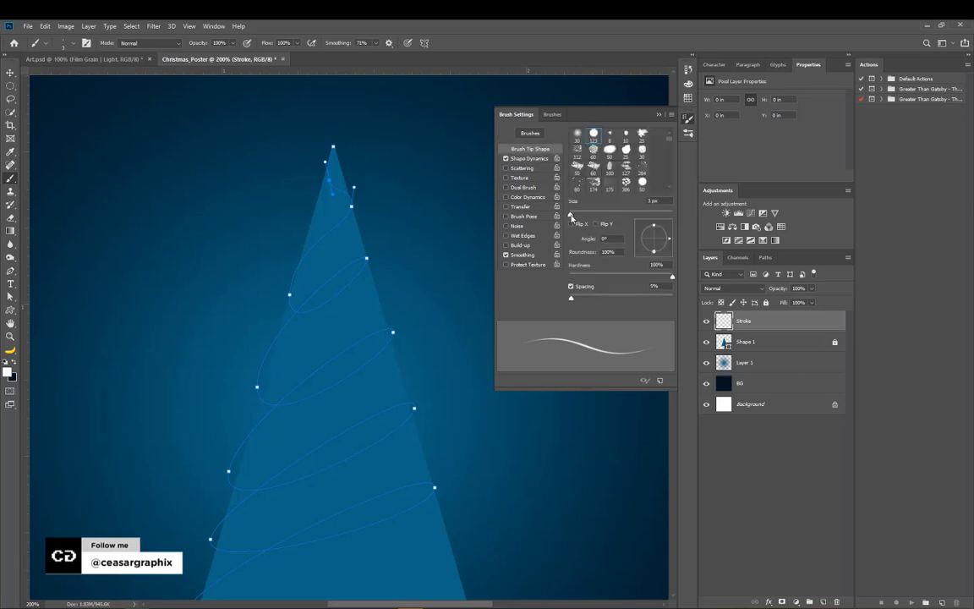
{"action": "left_click_drag", "start_coordinate": [570, 214], "coordinate": [573, 216]}
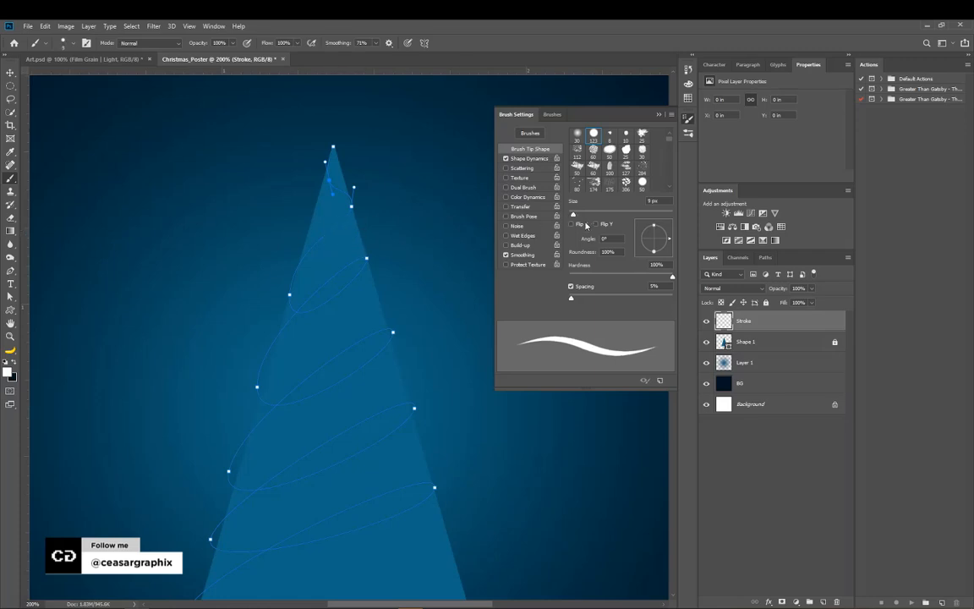
{"action": "left_click", "coordinate": [506, 254]}
Step: Stroke the spiral path on the Stroke layer with the Brush tool and Simulate Pressure on, and hide the path outline
{"action": "left_click", "coordinate": [11, 297]}
{"action": "right_click", "coordinate": [310, 223]}
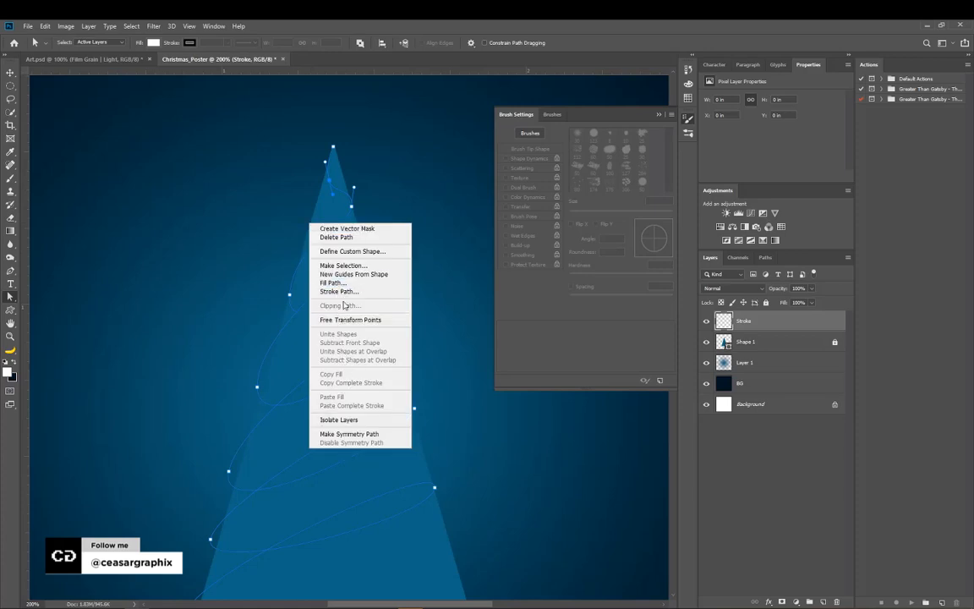
{"action": "left_click", "coordinate": [338, 291]}
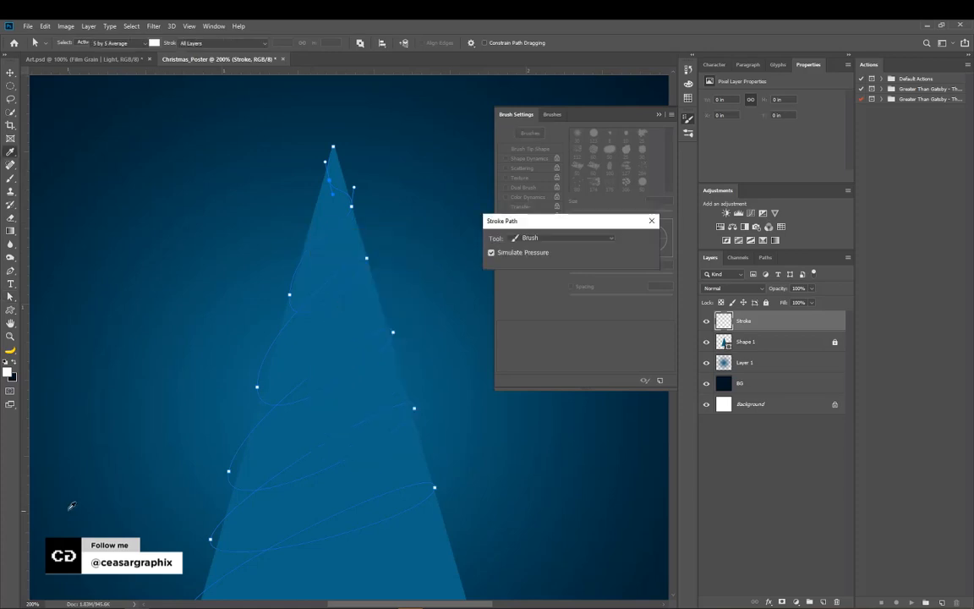
{"action": "left_click", "coordinate": [528, 241]}
{"action": "left_click", "coordinate": [525, 247]}
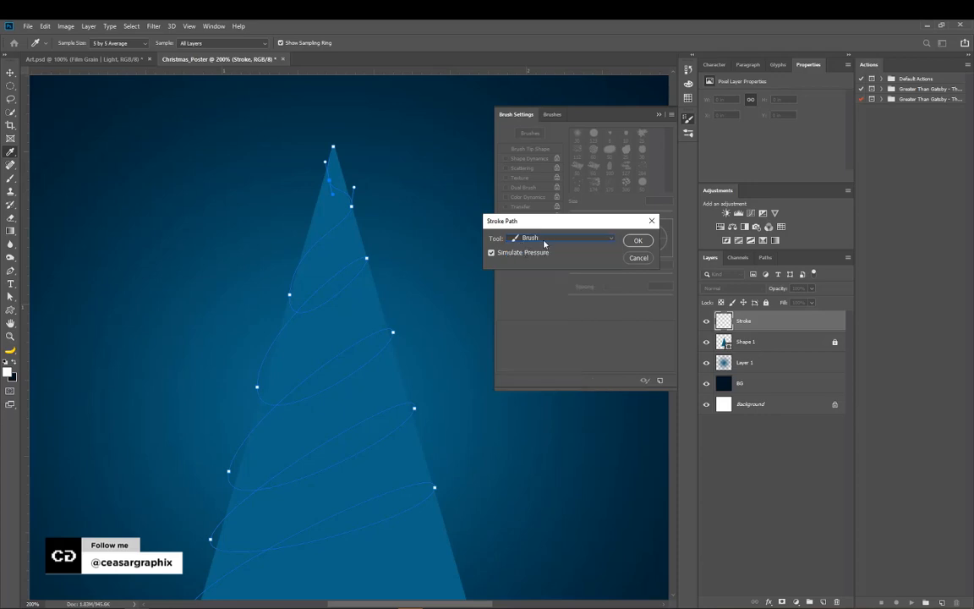
{"action": "left_click", "coordinate": [539, 241]}
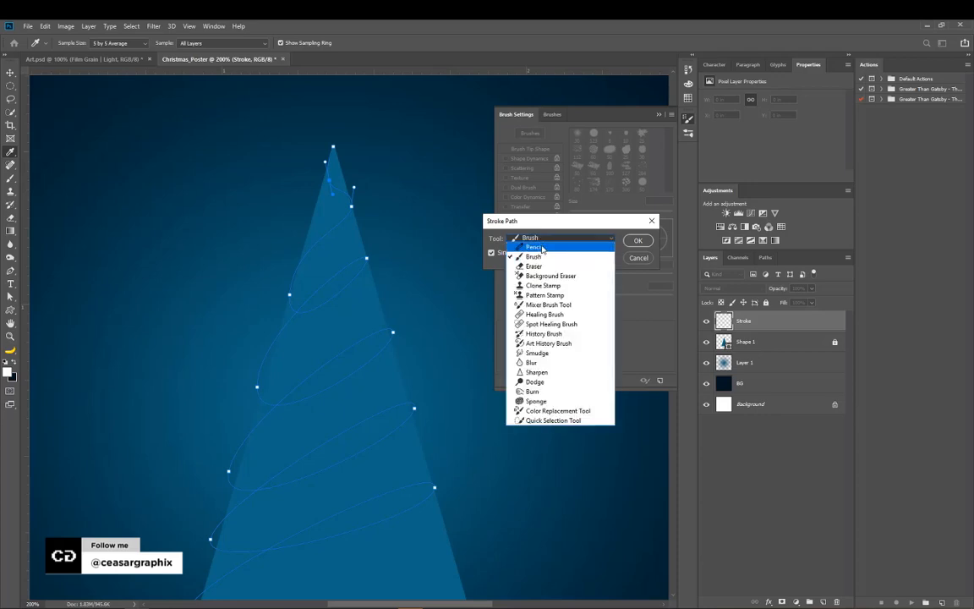
{"action": "left_click", "coordinate": [524, 236]}
{"action": "left_click", "coordinate": [544, 241]}
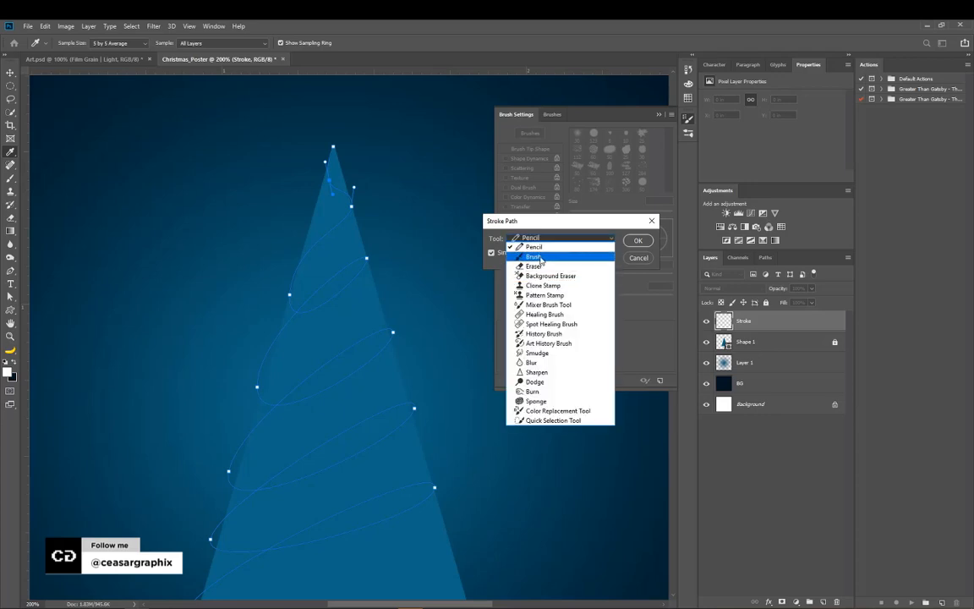
{"action": "left_click", "coordinate": [510, 251]}
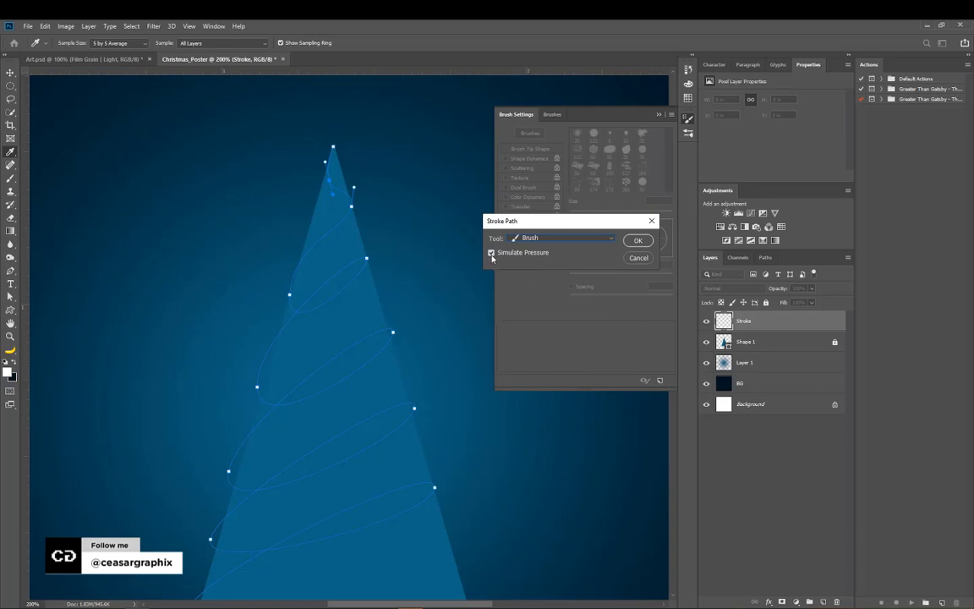
{"action": "left_click", "coordinate": [636, 241]}
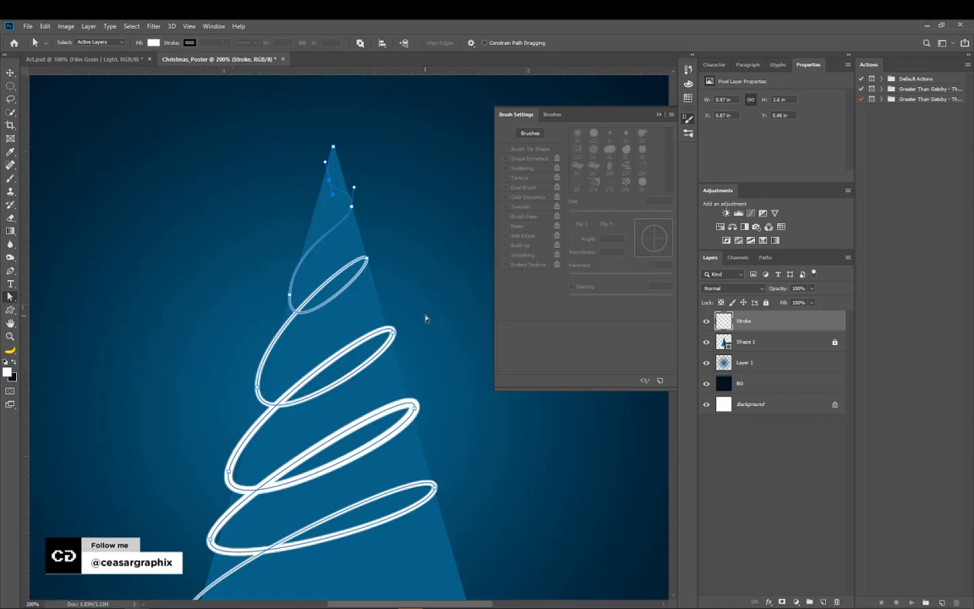
{"action": "key", "text": "Return"}
{"action": "left_click_drag", "start_coordinate": [332, 447], "coordinate": [339, 370]}
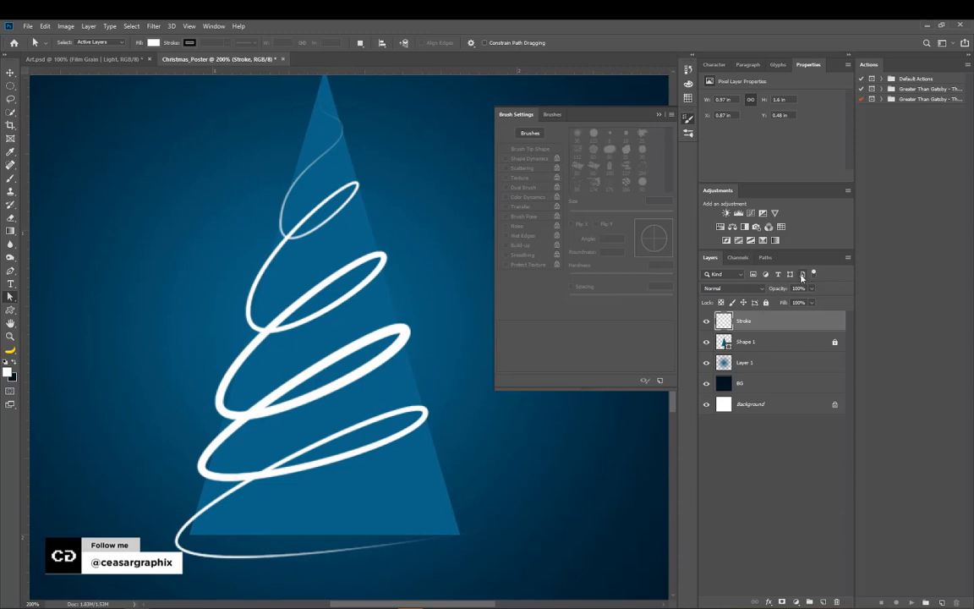
Step: Add a new empty path named Path 1, leaving the spiral's Work Path unsaved
{"action": "left_click", "coordinate": [765, 258]}
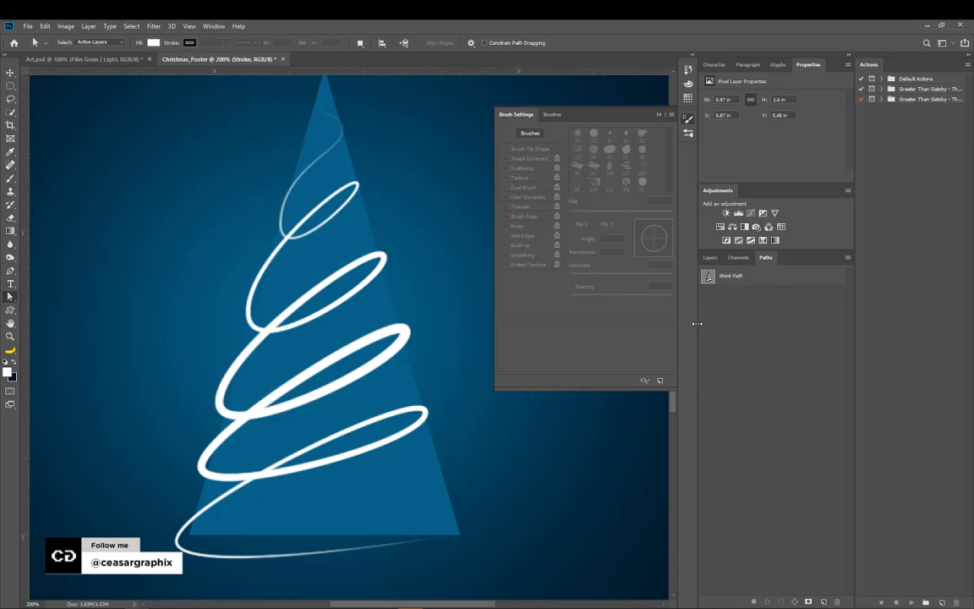
{"action": "left_click", "coordinate": [214, 27]}
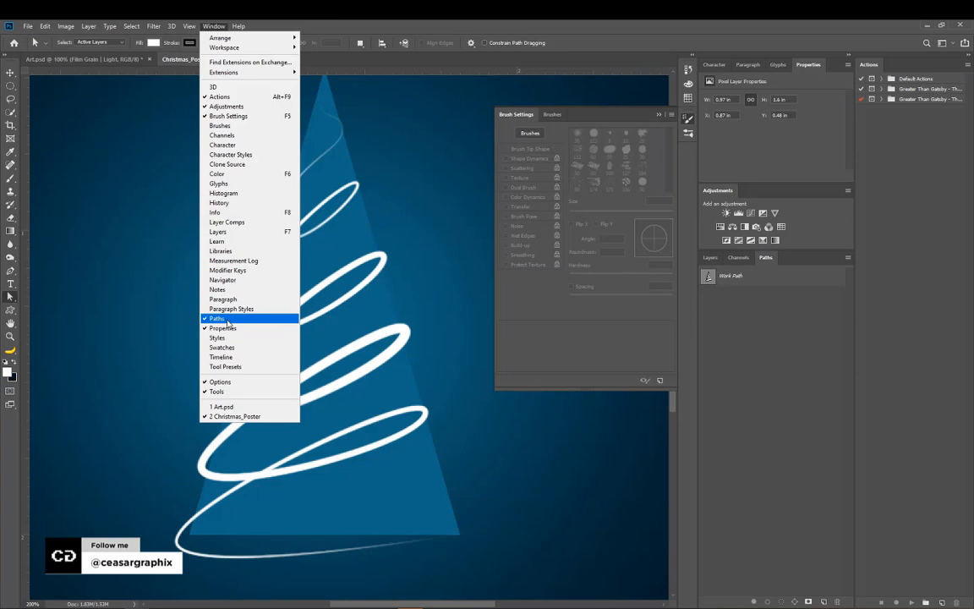
{"action": "double_click", "coordinate": [730, 276]}
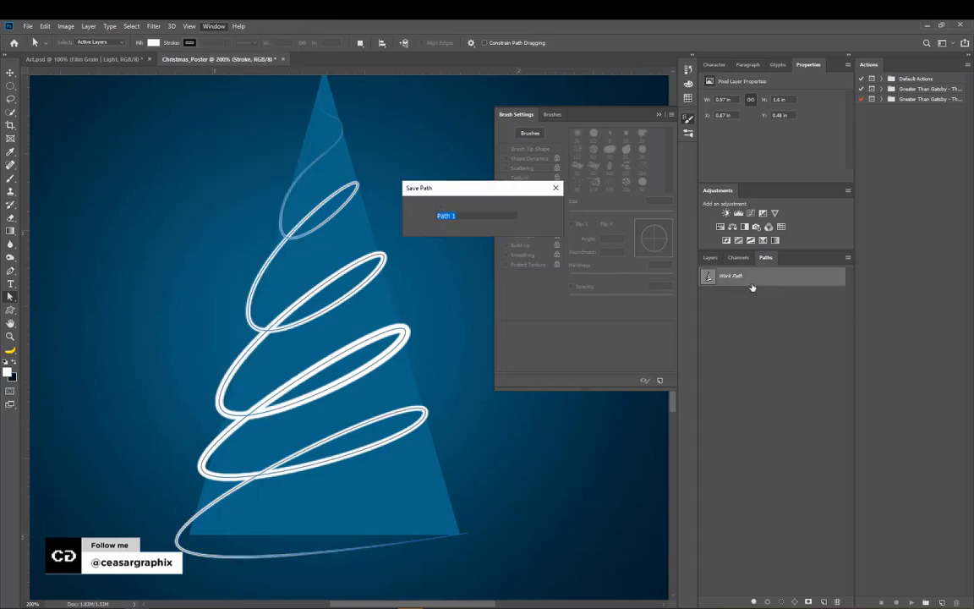
{"action": "left_click", "coordinate": [542, 224]}
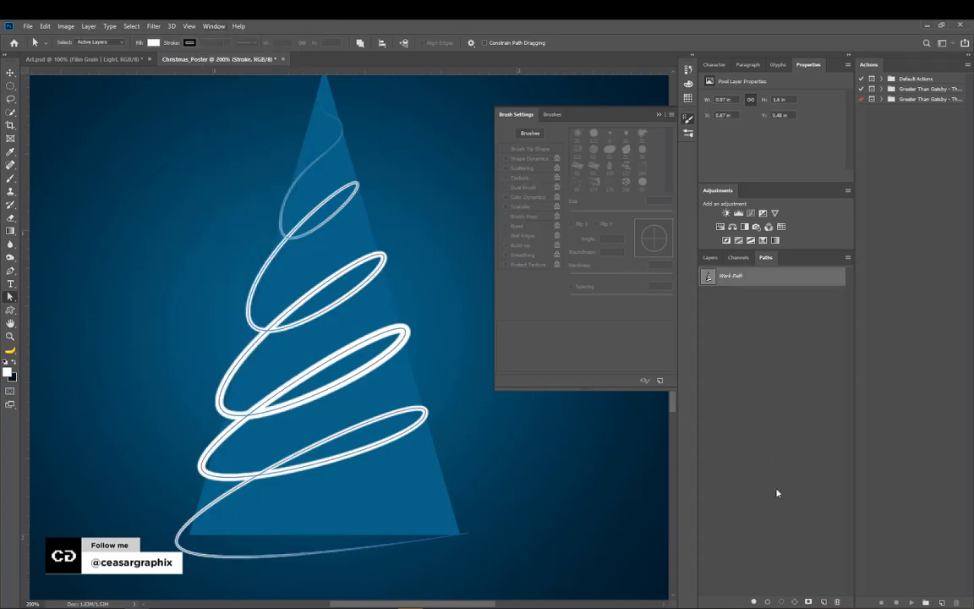
{"action": "left_click", "coordinate": [825, 603]}
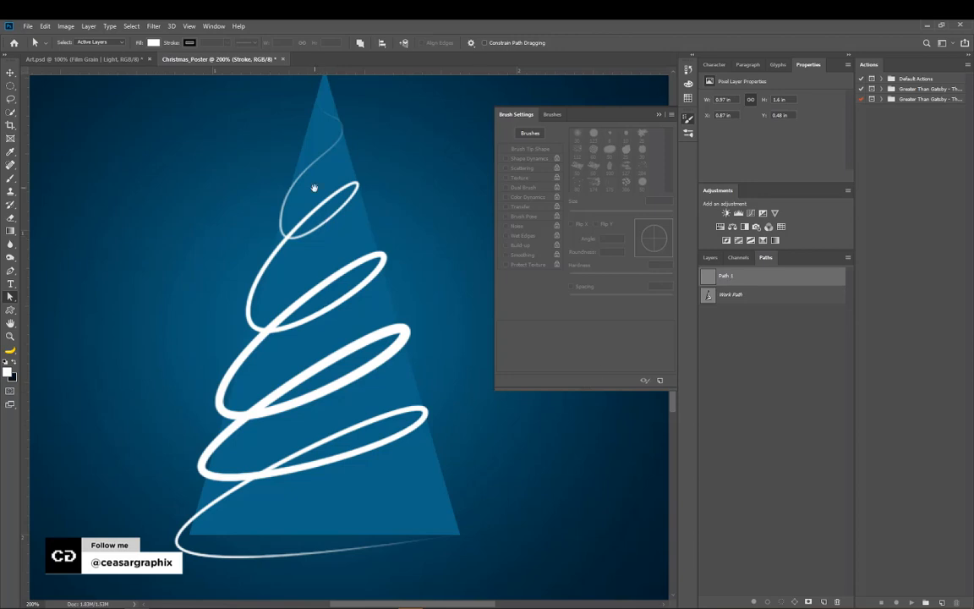
Step: Draw a short open Pen curve on Path 1 from the triangle's tip around the spiral's first bend, and deselect it
{"action": "left_click_drag", "start_coordinate": [282, 169], "coordinate": [290, 261]}
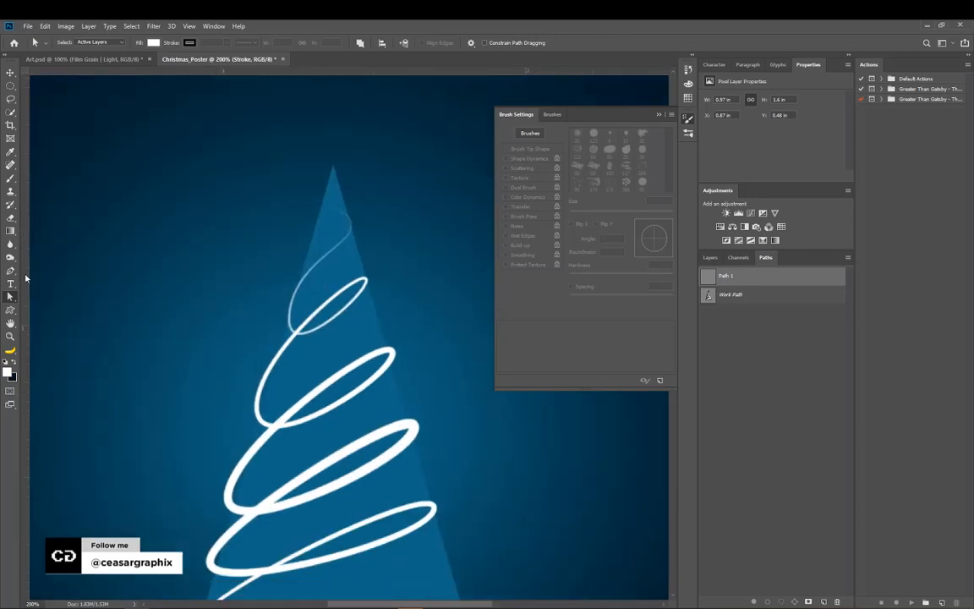
{"action": "left_click", "coordinate": [10, 271]}
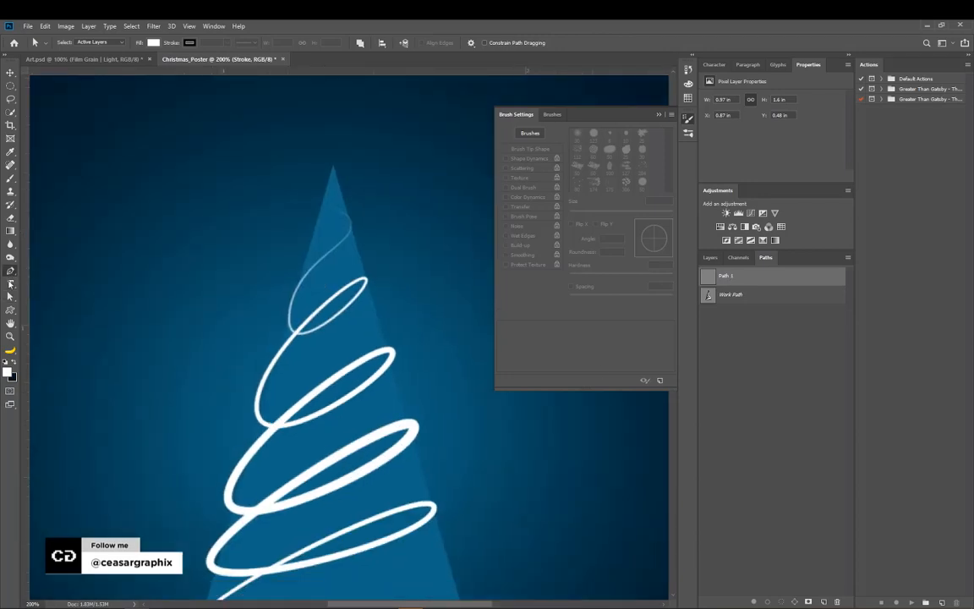
{"action": "left_click", "coordinate": [334, 175]}
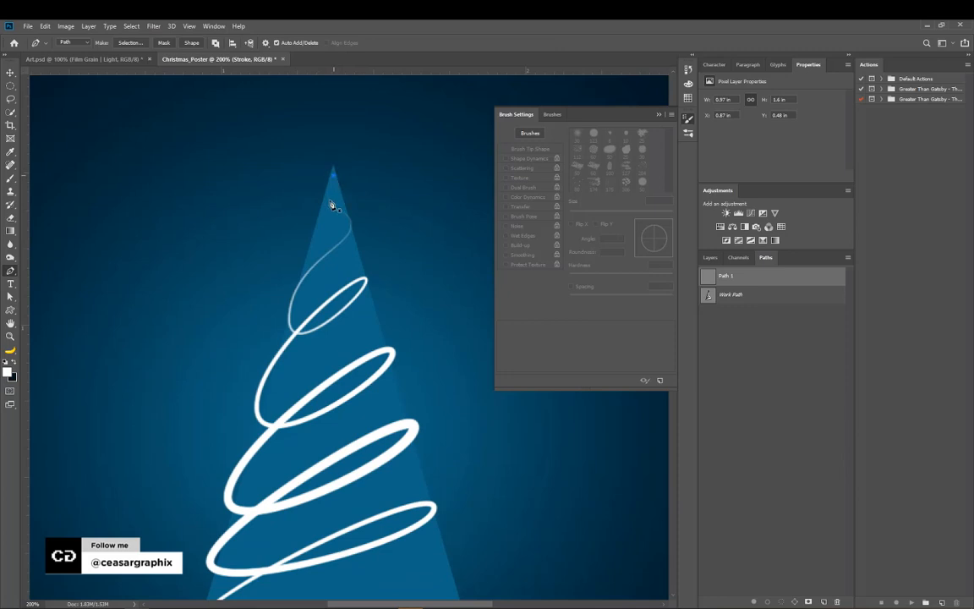
{"action": "left_click_drag", "start_coordinate": [328, 205], "coordinate": [355, 221]}
{"action": "left_click_drag", "start_coordinate": [329, 259], "coordinate": [315, 266]}
{"action": "left_click_drag", "start_coordinate": [320, 386], "coordinate": [325, 337]}
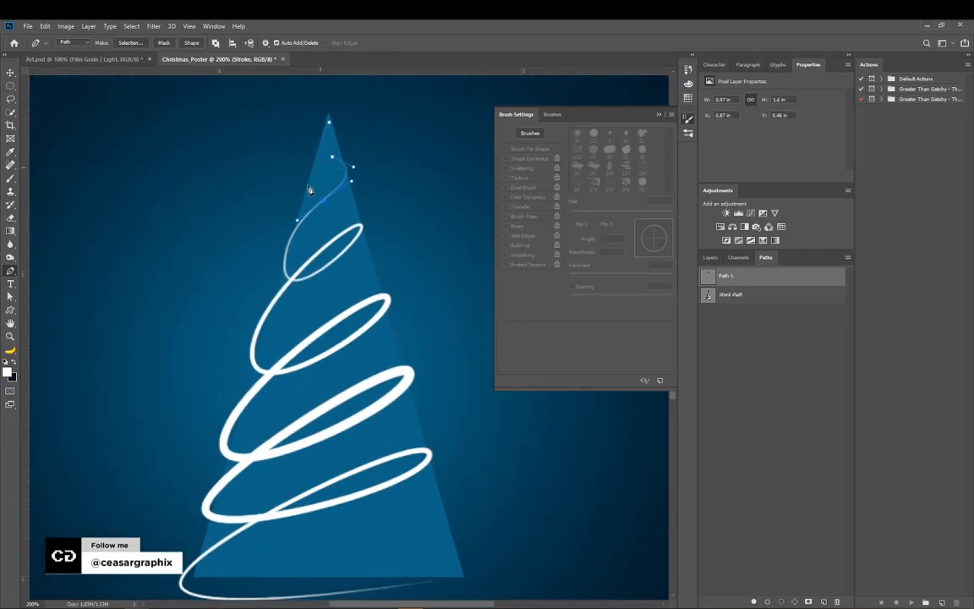
{"action": "key", "text": "a"}
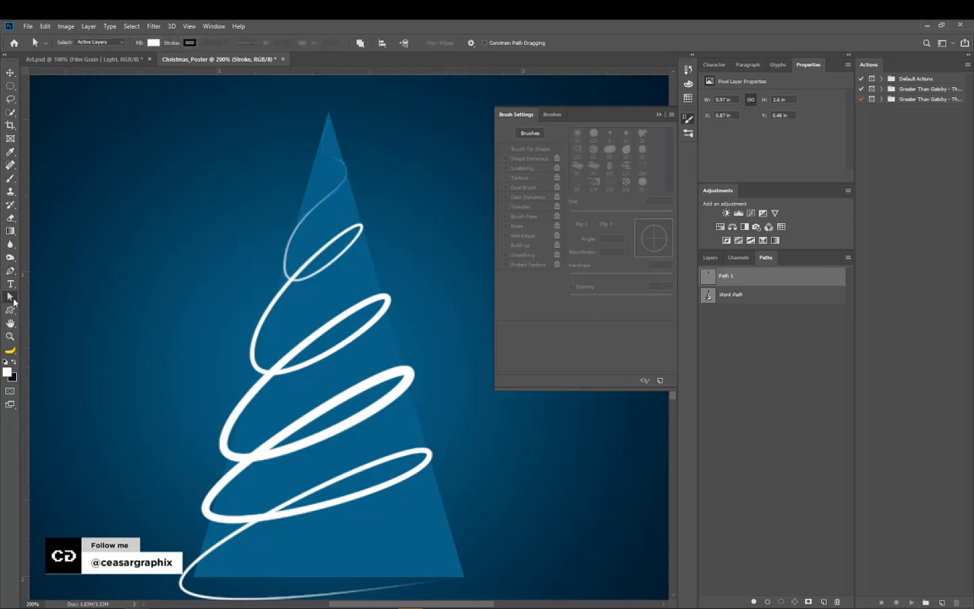
Step: Draw a second Pen curve along the uppermost loop from its crossing to its outer bend, undoing the extra anchor
{"action": "key", "text": "p"}
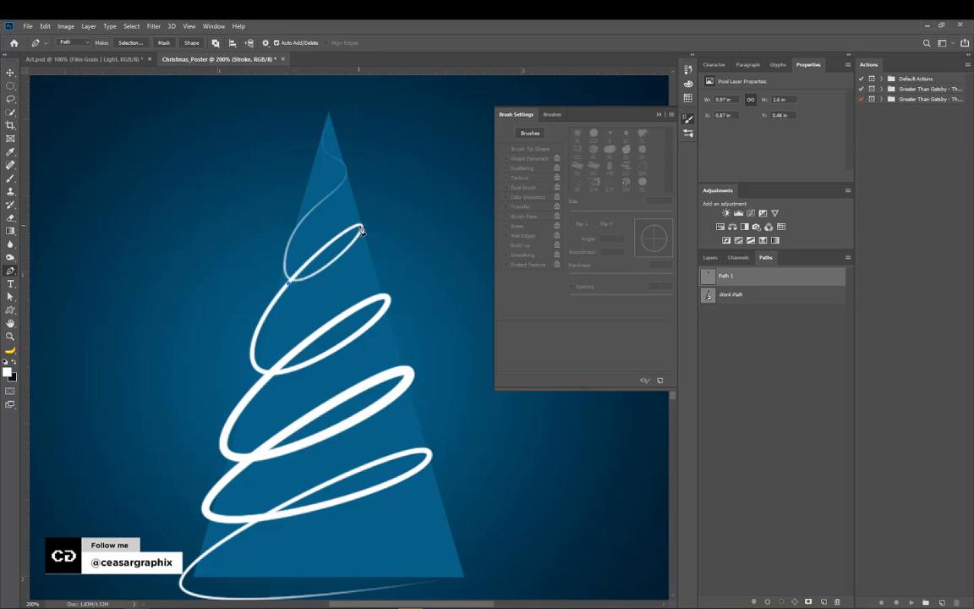
{"action": "left_click_drag", "start_coordinate": [329, 239], "coordinate": [395, 216]}
{"action": "left_click_drag", "start_coordinate": [321, 337], "coordinate": [307, 359]}
{"action": "key", "text": "ctrl+z"}
{"action": "left_click", "coordinate": [10, 296]}
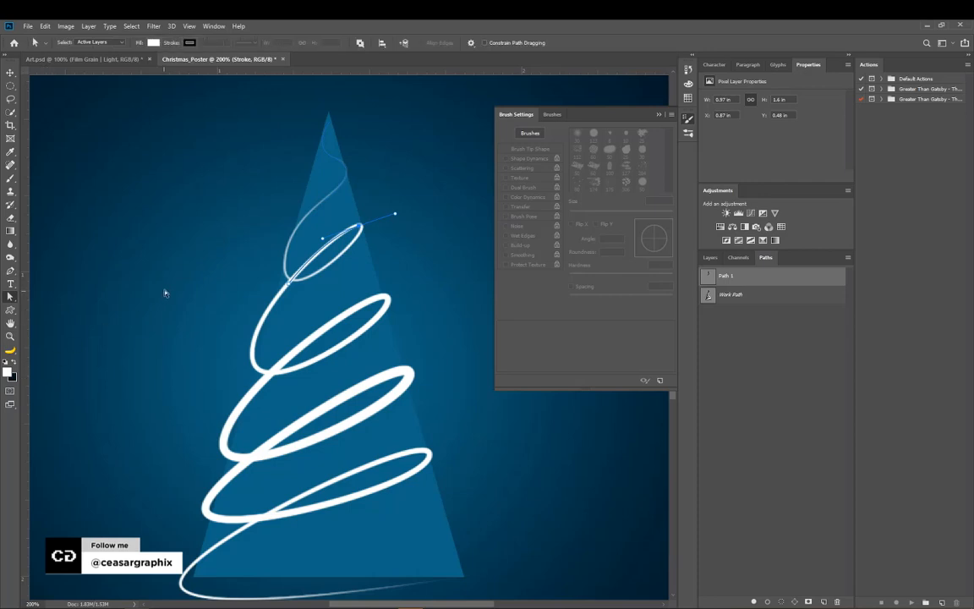
{"action": "left_click", "coordinate": [165, 293]}
{"action": "left_click", "coordinate": [10, 271]}
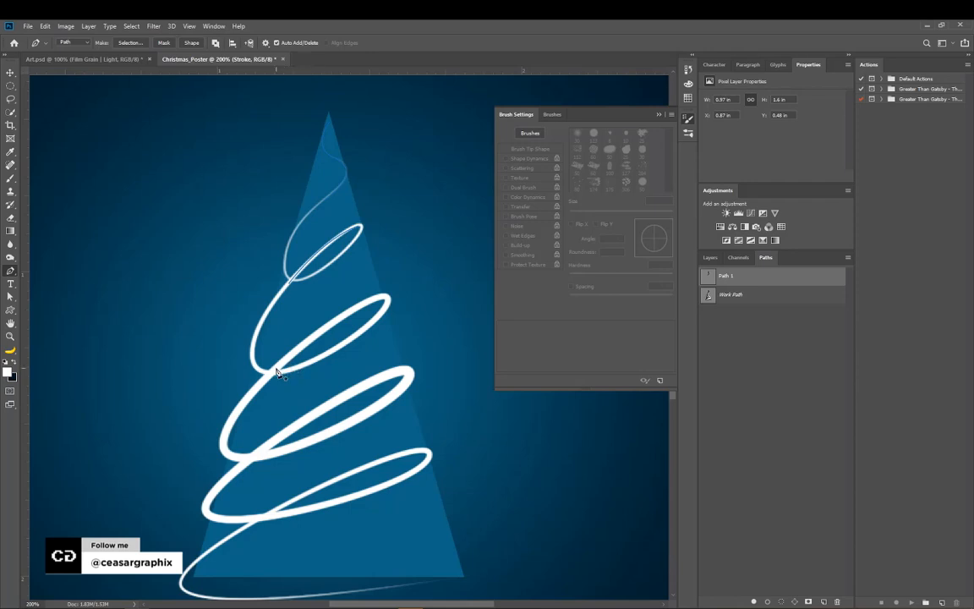
Step: Draw a third Pen curve along the underside of the lowest closed loop, from its crossing to near the triangle's edge
{"action": "scroll", "coordinate": [278, 372], "scroll_direction": "down", "scroll_amount": 3}
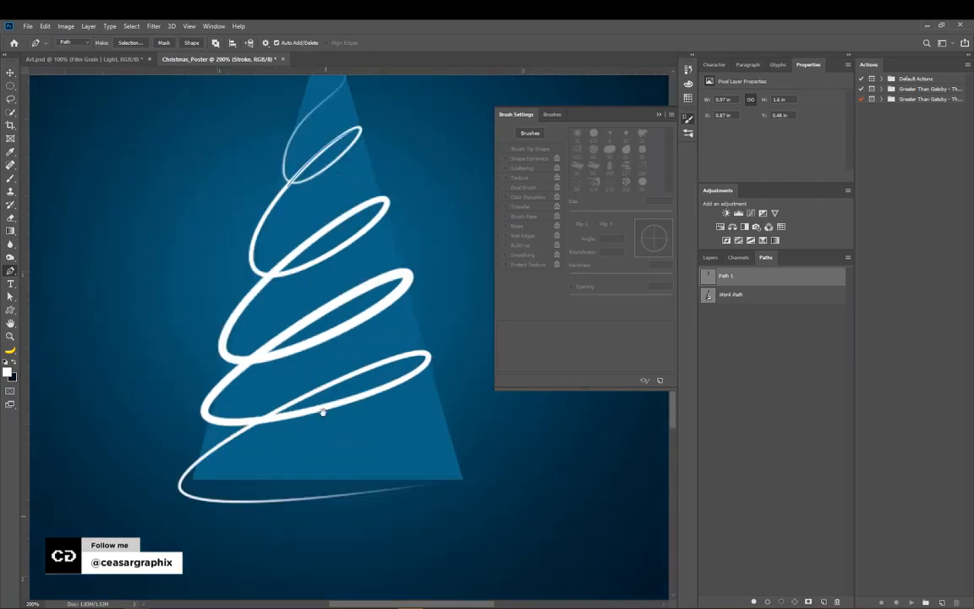
{"action": "left_click", "coordinate": [257, 413]}
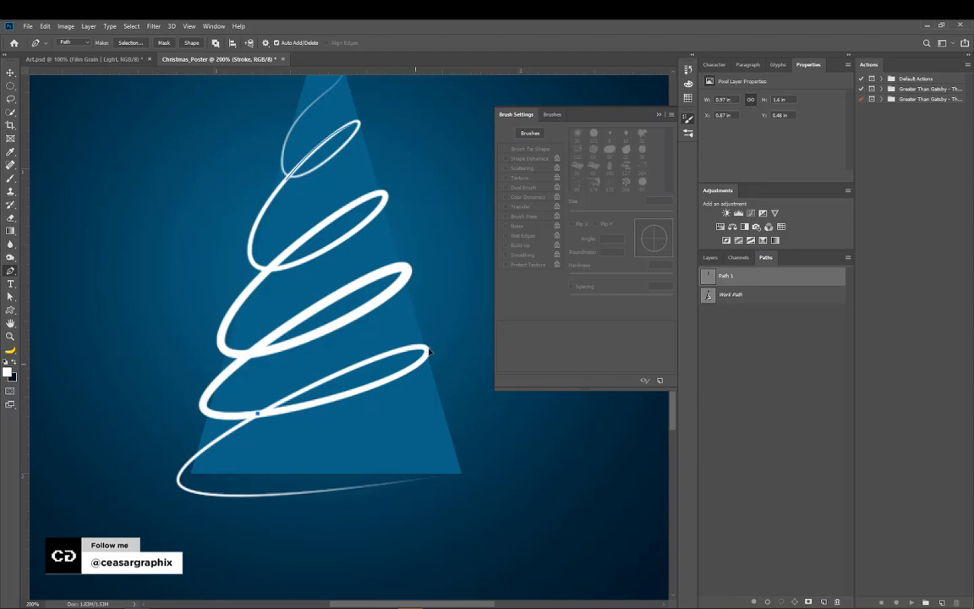
{"action": "left_click_drag", "start_coordinate": [409, 367], "coordinate": [462, 331]}
{"action": "left_click", "coordinate": [10, 298]}
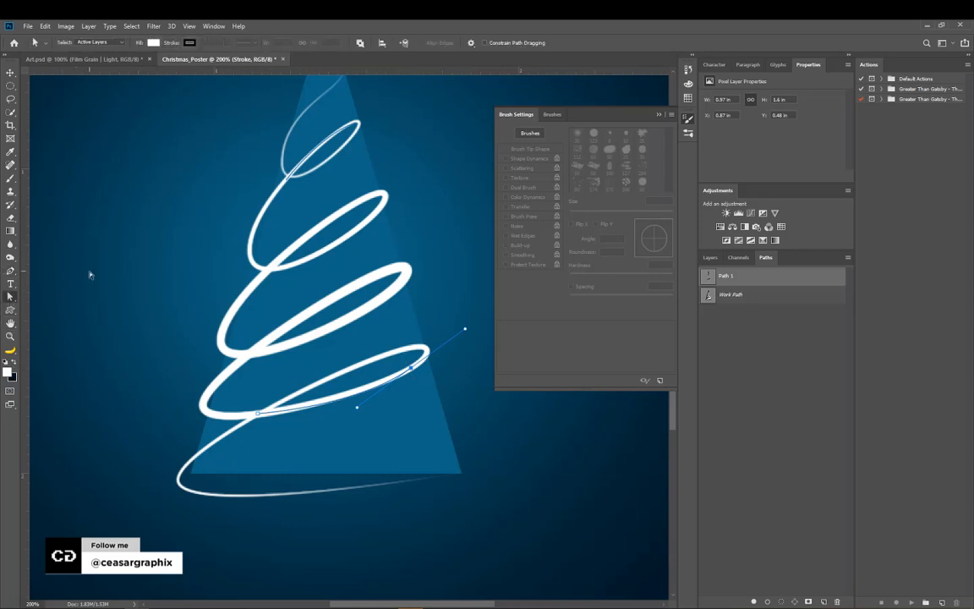
{"action": "left_click", "coordinate": [85, 352]}
Step: Add a new layer named Stroke 2 above the Stroke layer
{"action": "scroll", "coordinate": [311, 281], "scroll_direction": "up", "scroll_amount": 3}
{"action": "key", "text": "F7"}
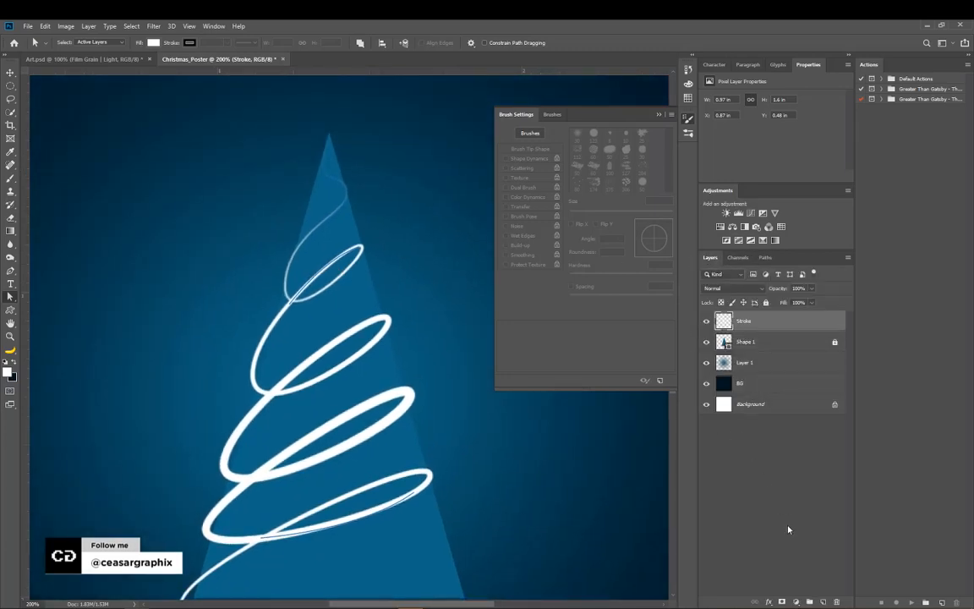
{"action": "left_click", "coordinate": [824, 601], "text": "alt"}
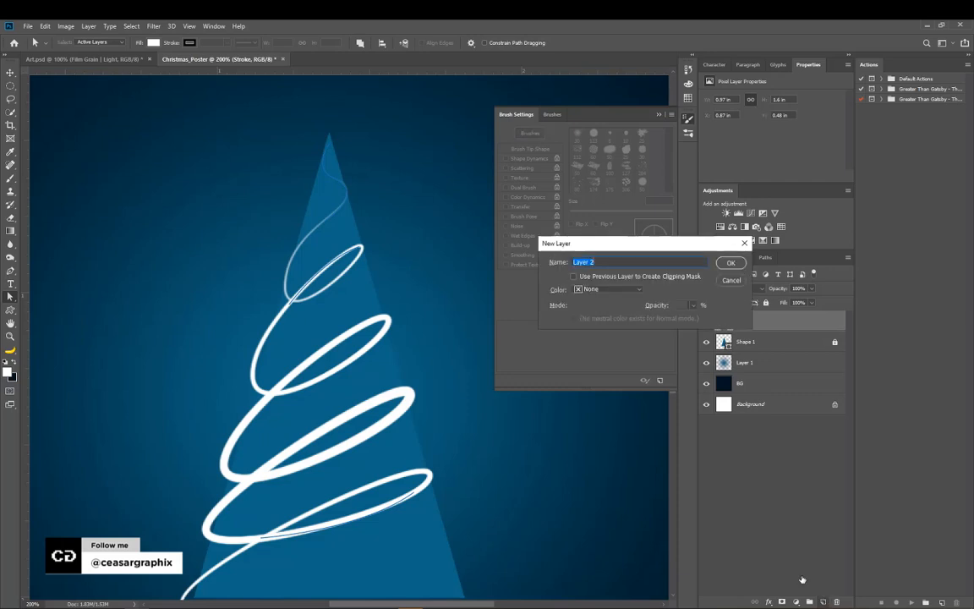
{"action": "type", "text": "St"}
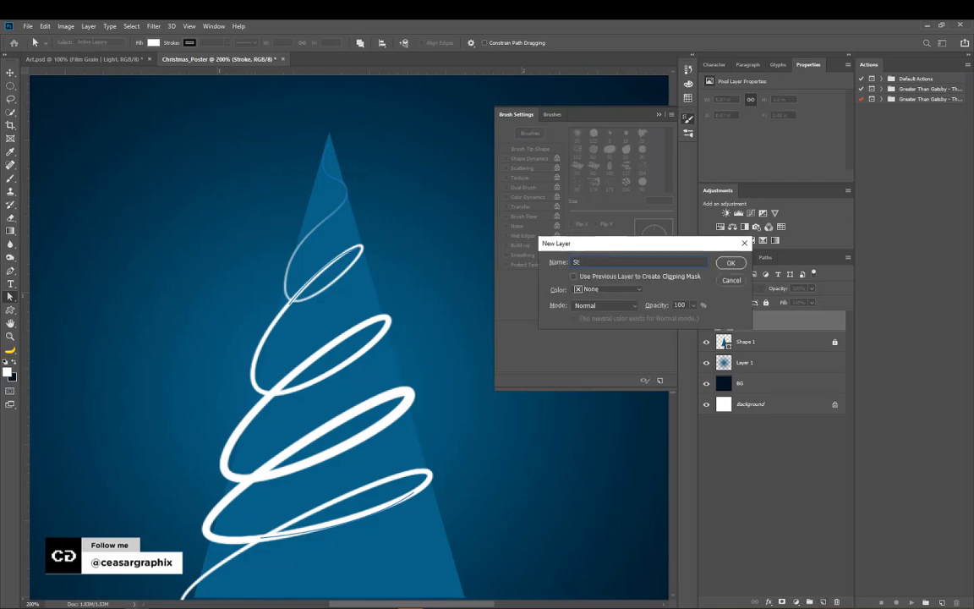
{"action": "type", "text": "roke 2"}
{"action": "key", "text": "Return"}
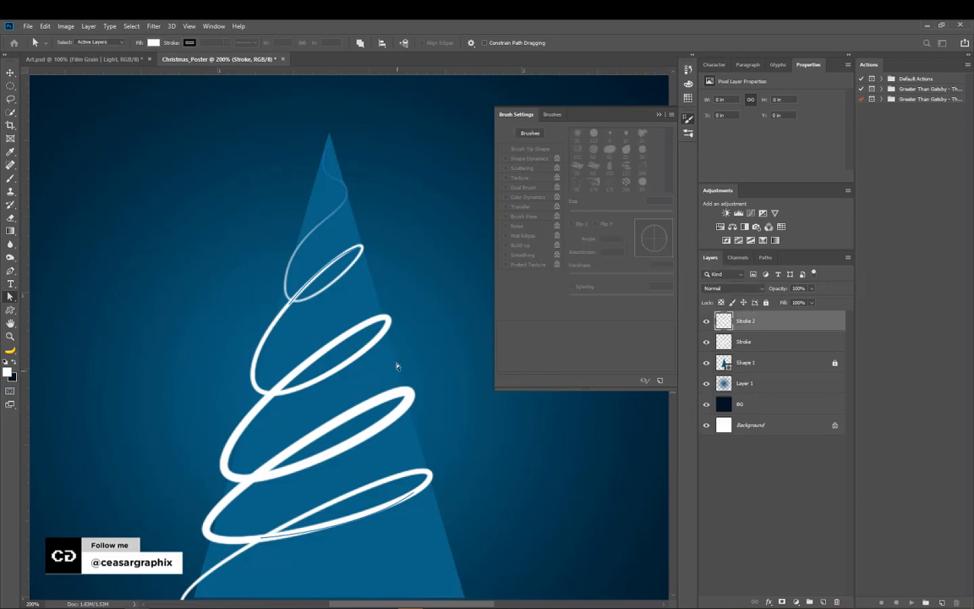
Step: Set the hard round brush's size to 5 px
{"action": "right_click", "coordinate": [317, 275]}
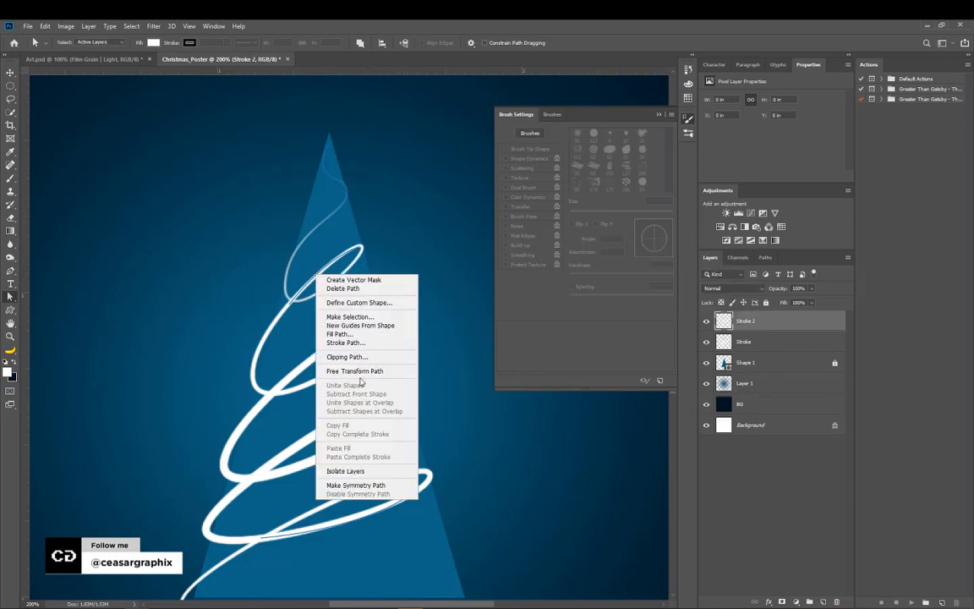
{"action": "left_click", "coordinate": [8, 297]}
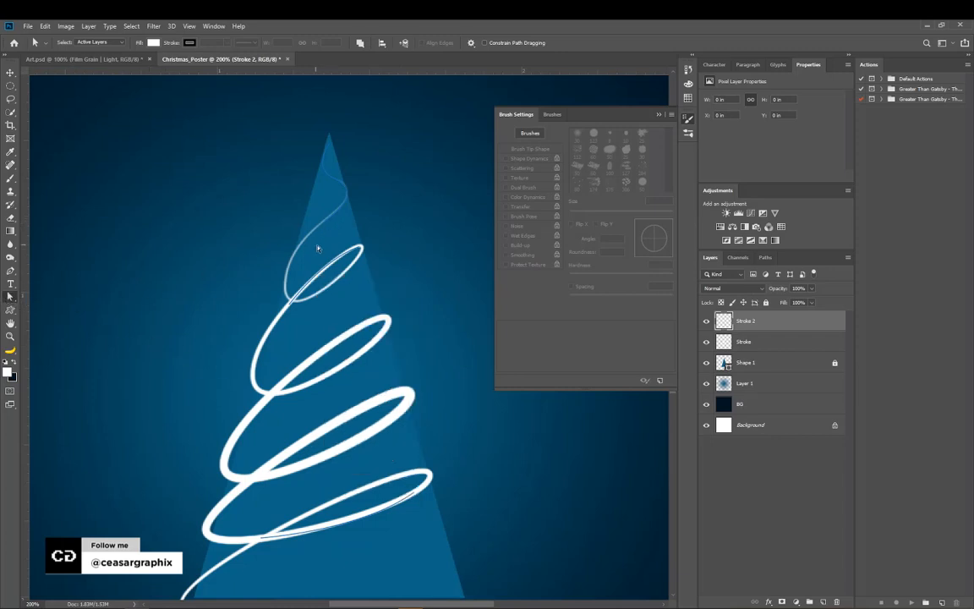
{"action": "key", "text": "b"}
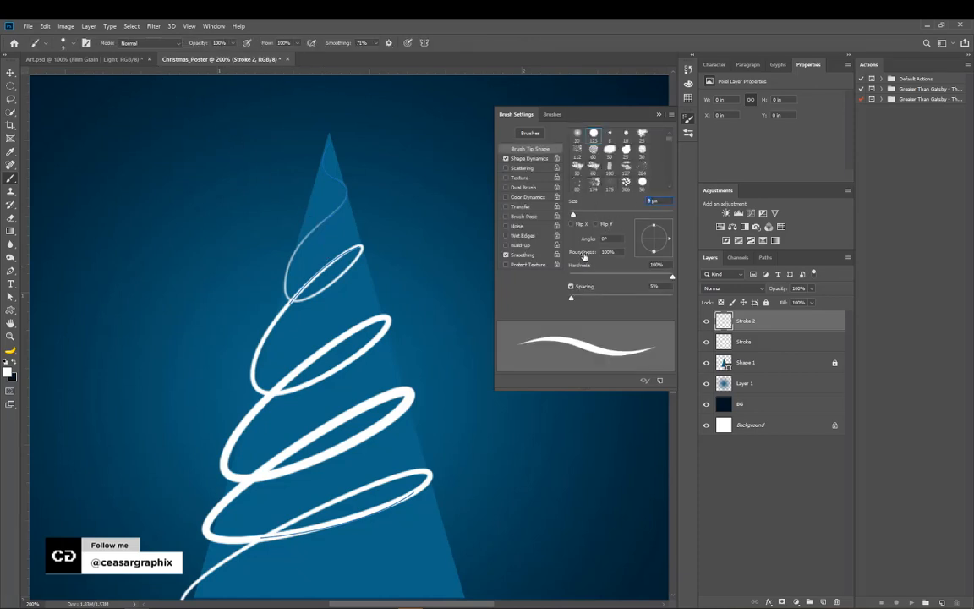
{"action": "type", "text": "5"}
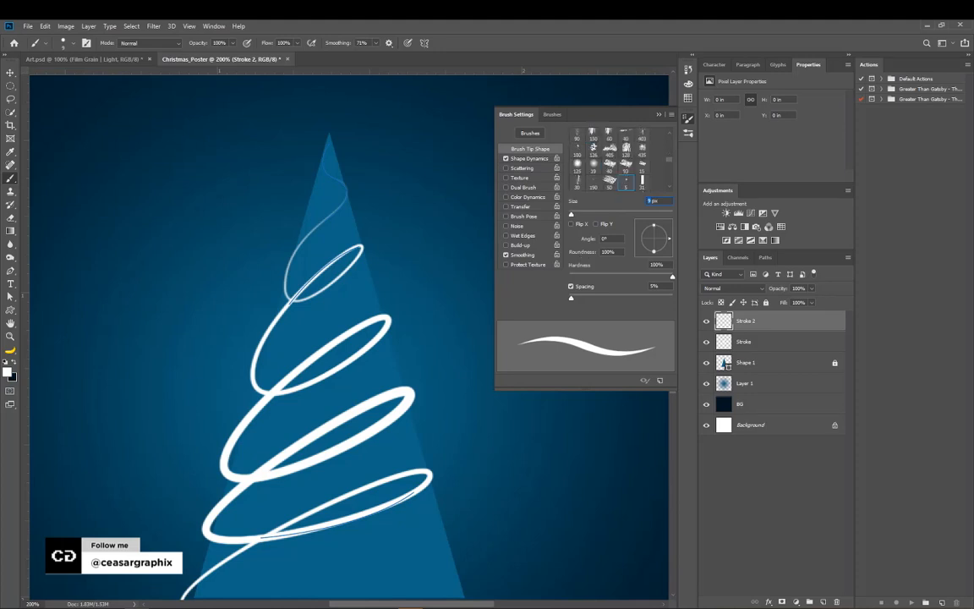
{"action": "left_click", "coordinate": [658, 115]}
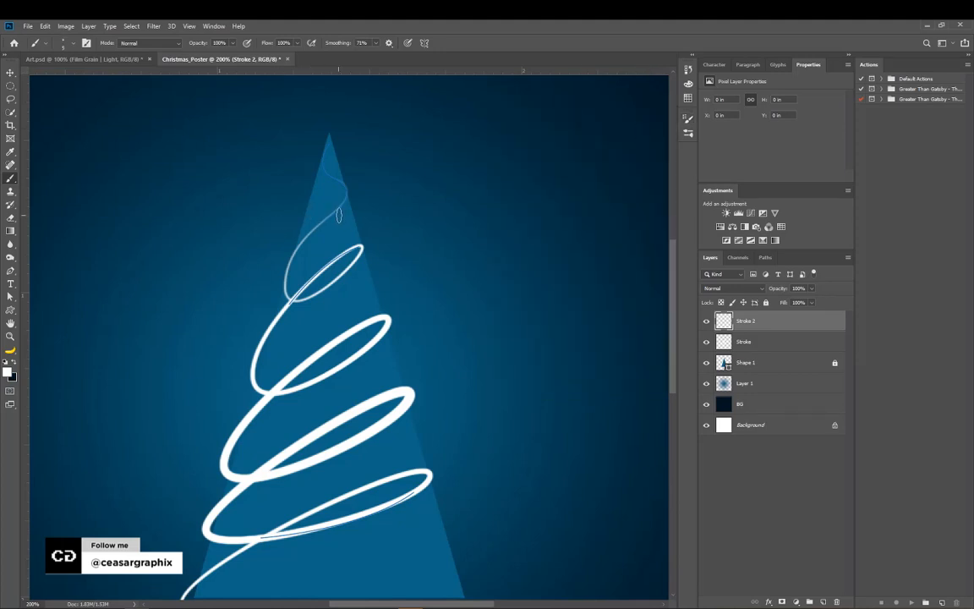
Step: Stroke Path 1 on the Stroke 2 layer using the Brush with Simulate Pressure, and deselect the path
{"action": "key", "text": "p"}
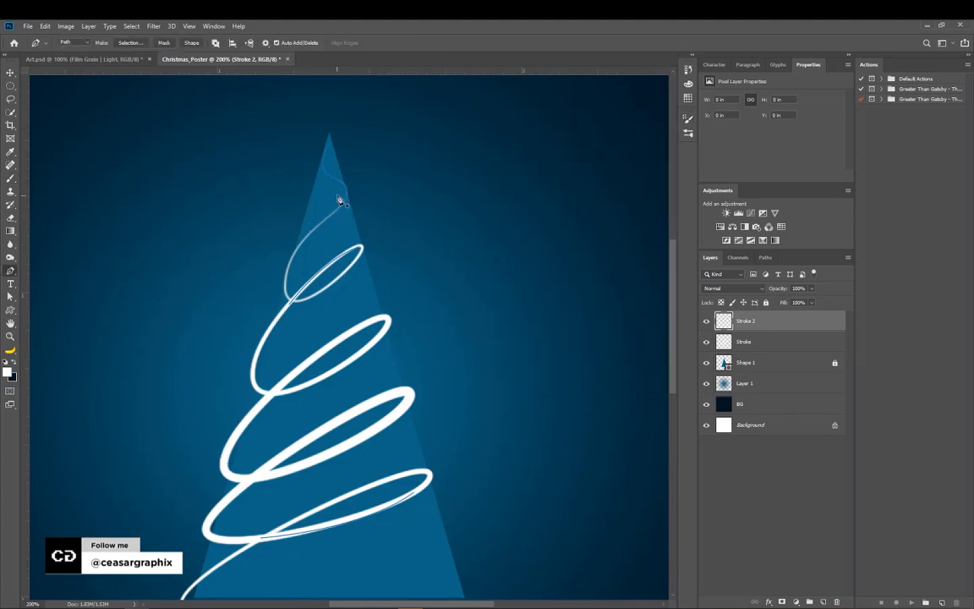
{"action": "right_click", "coordinate": [336, 187]}
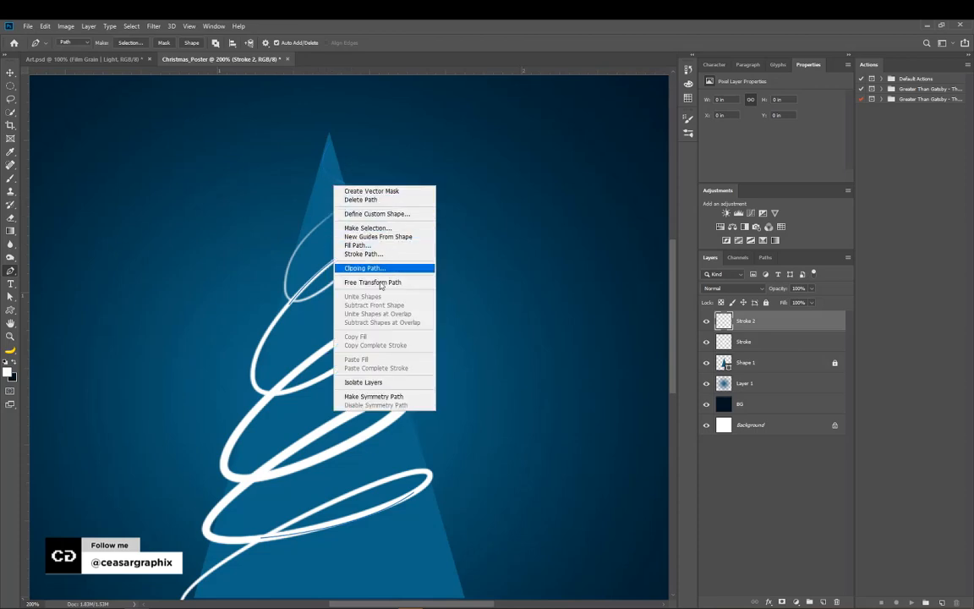
{"action": "left_click", "coordinate": [380, 254]}
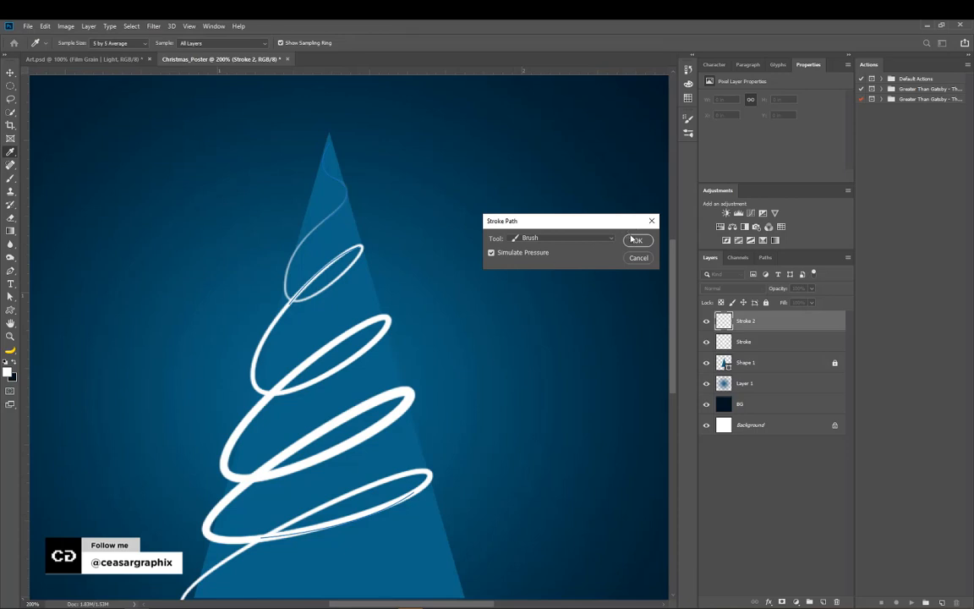
{"action": "key", "text": "Return"}
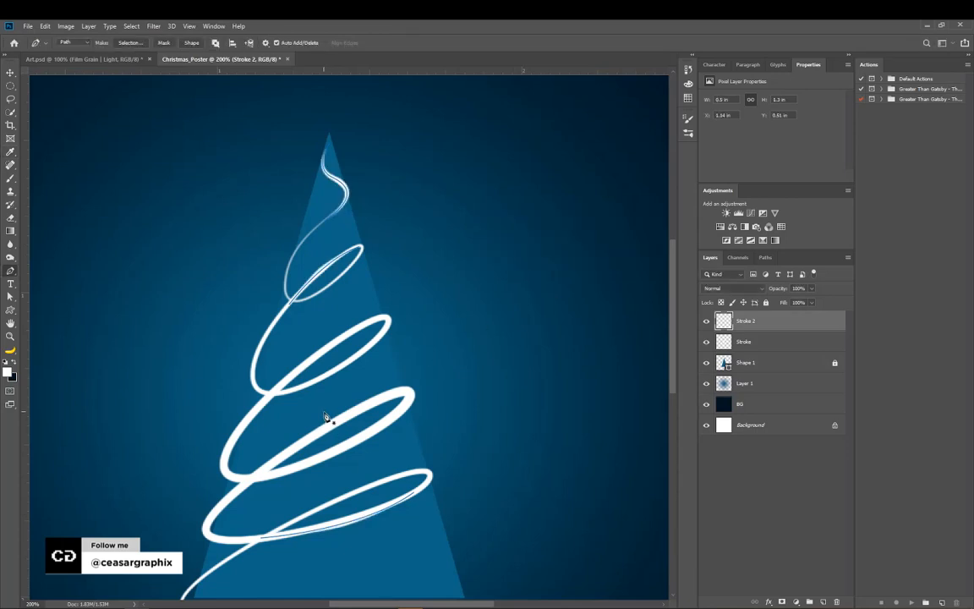
{"action": "key", "text": "Return"}
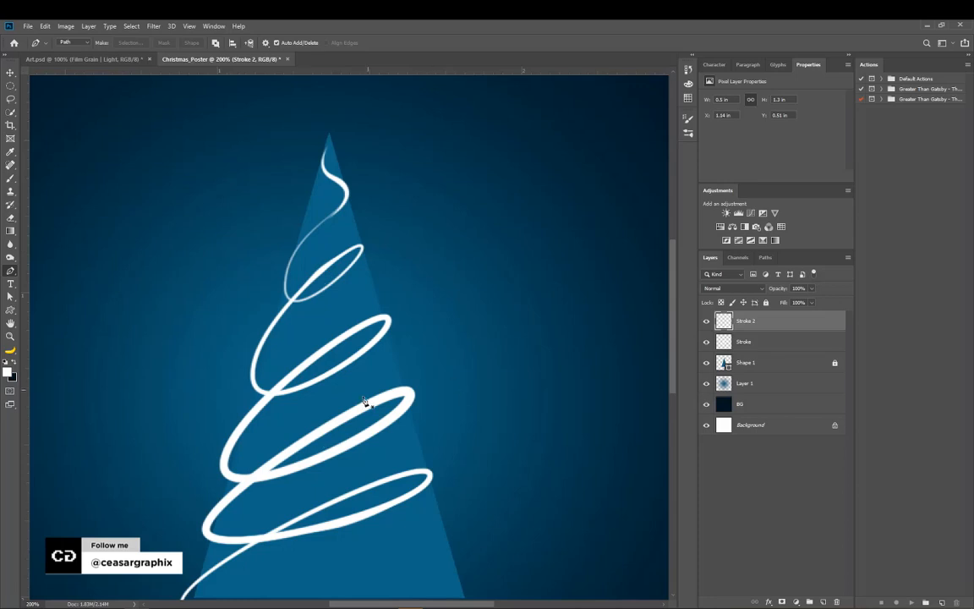
Step: Hide the Shape 1 triangle layer
{"action": "scroll", "coordinate": [380, 338], "scroll_direction": "down", "scroll_amount": 2}
{"action": "scroll", "coordinate": [372, 313], "scroll_direction": "up", "scroll_amount": 2}
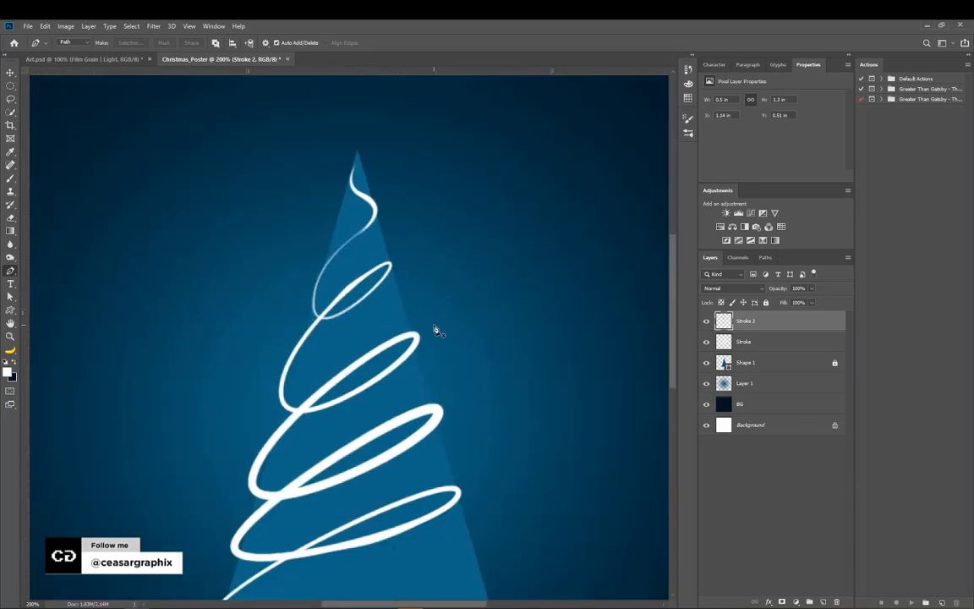
{"action": "left_click", "coordinate": [706, 362]}
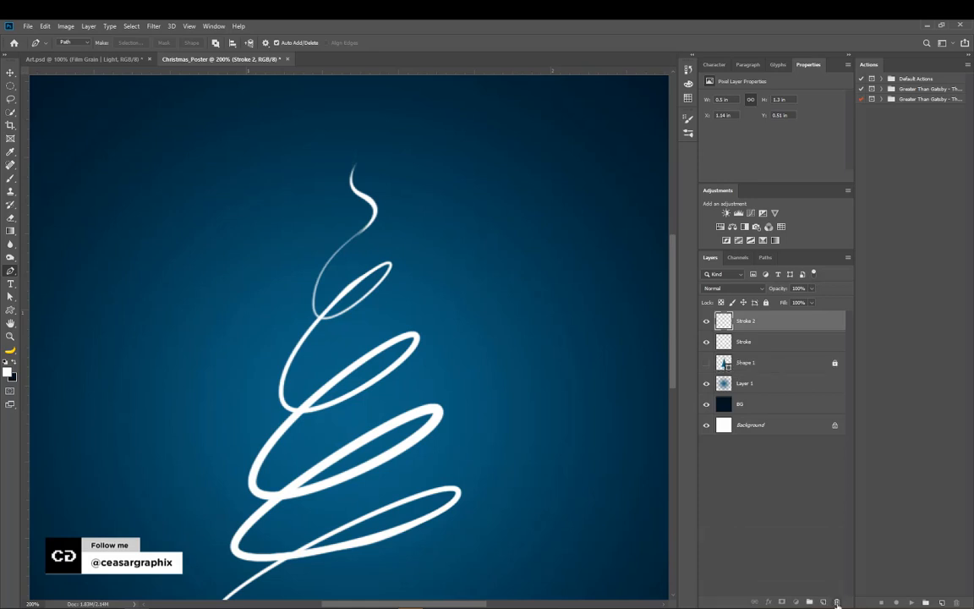
{"action": "scroll", "coordinate": [365, 323], "scroll_direction": "down", "scroll_amount": 3}
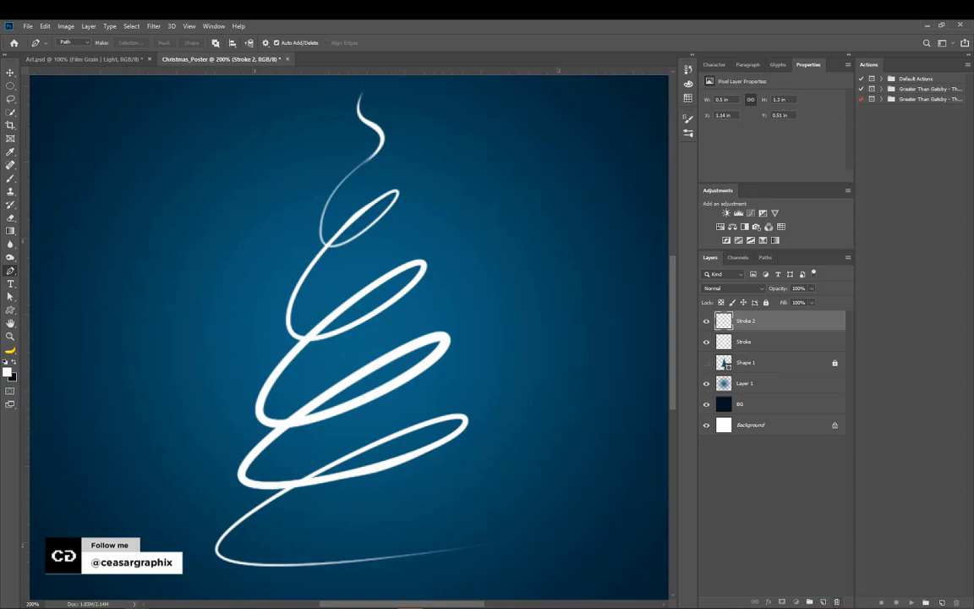
Step: Add a new layer named Dust_Path above the Stroke 2 layer
{"action": "left_click", "coordinate": [810, 601], "text": "alt"}
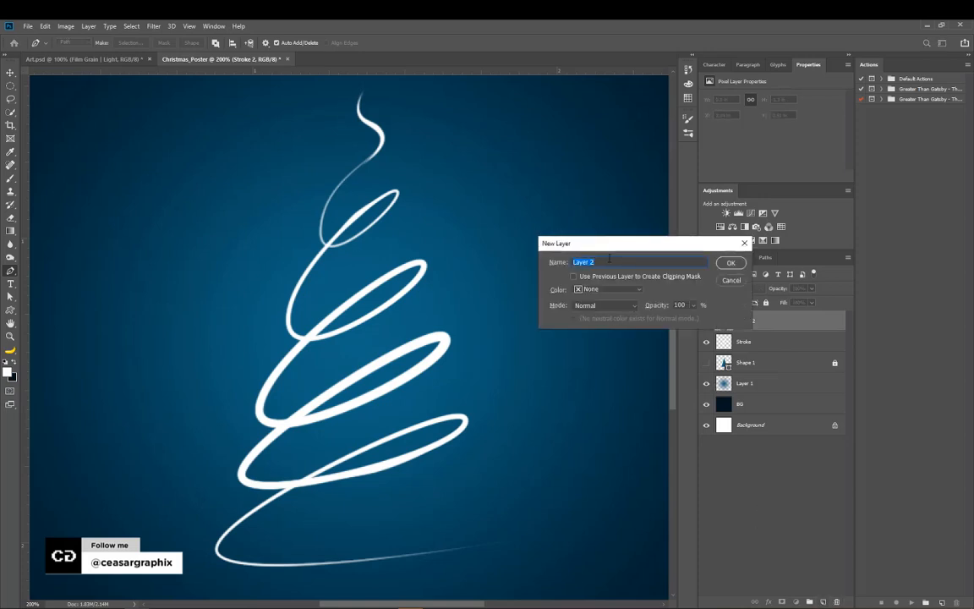
{"action": "type", "text": "Dust_Path"}
{"action": "key", "text": "Return"}
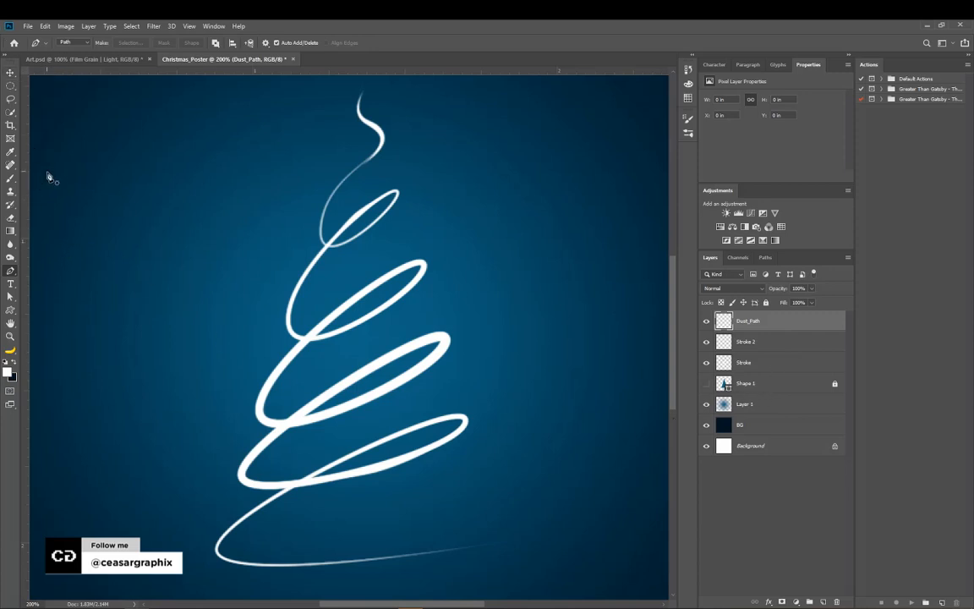
Step: Choose the 284 px speckled brush tip for the Brush tool
{"action": "key", "text": "b"}
{"action": "left_click", "coordinate": [86, 42]}
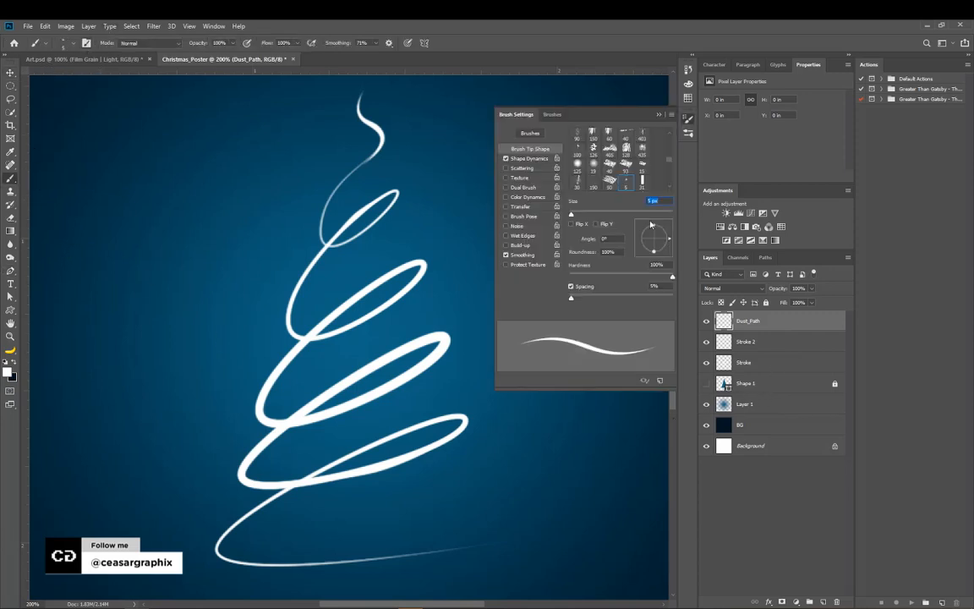
{"action": "scroll", "coordinate": [670, 162], "scroll_direction": "down", "scroll_amount": 5}
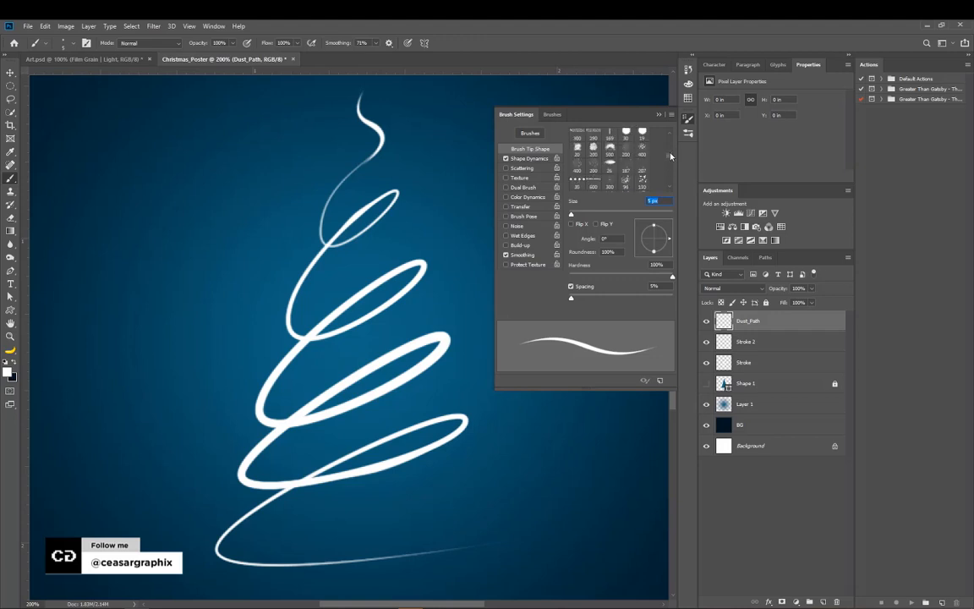
{"action": "scroll", "coordinate": [670, 146], "scroll_direction": "up", "scroll_amount": 5}
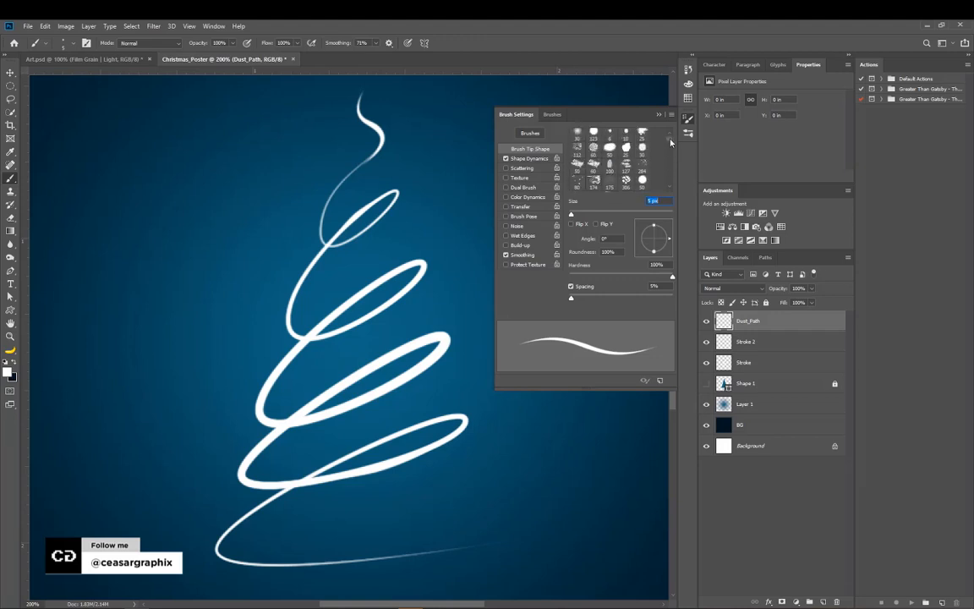
{"action": "left_click", "coordinate": [644, 167]}
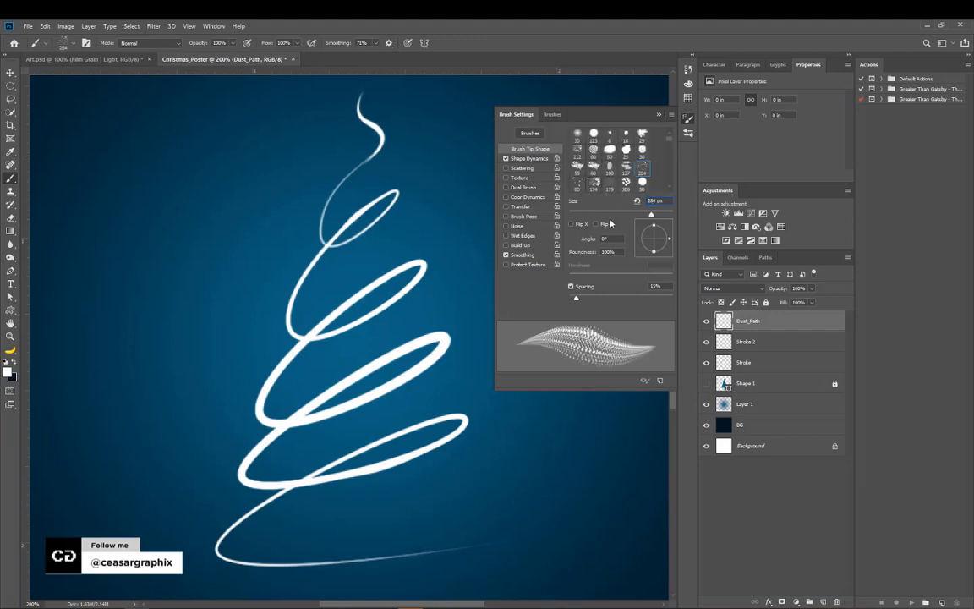
Step: Set the speckled brush tip's spacing to 1% and its size to 11 px
{"action": "left_click_drag", "start_coordinate": [576, 300], "coordinate": [567, 299]}
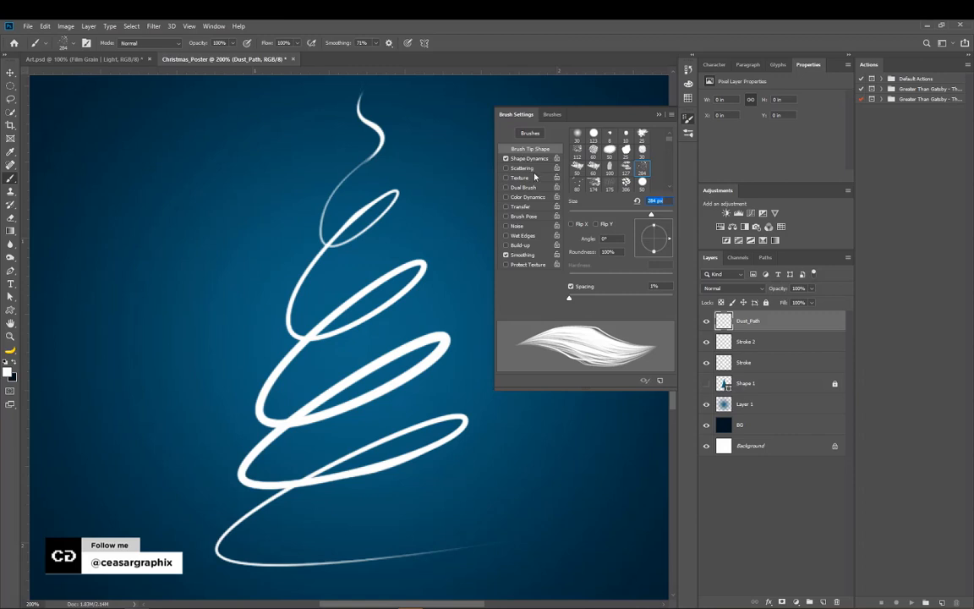
{"action": "left_click_drag", "start_coordinate": [650, 213], "coordinate": [576, 216]}
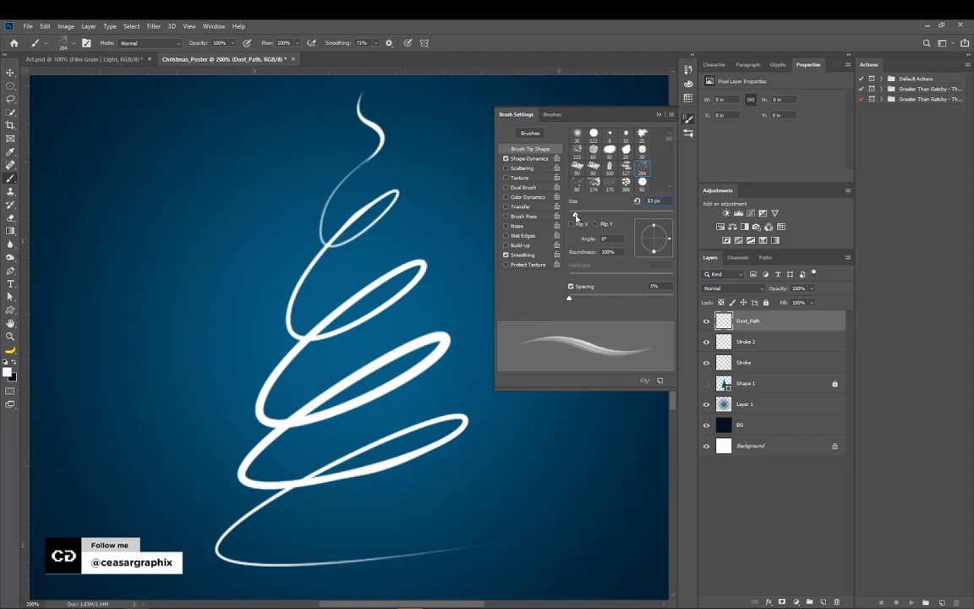
{"action": "left_click", "coordinate": [529, 158]}
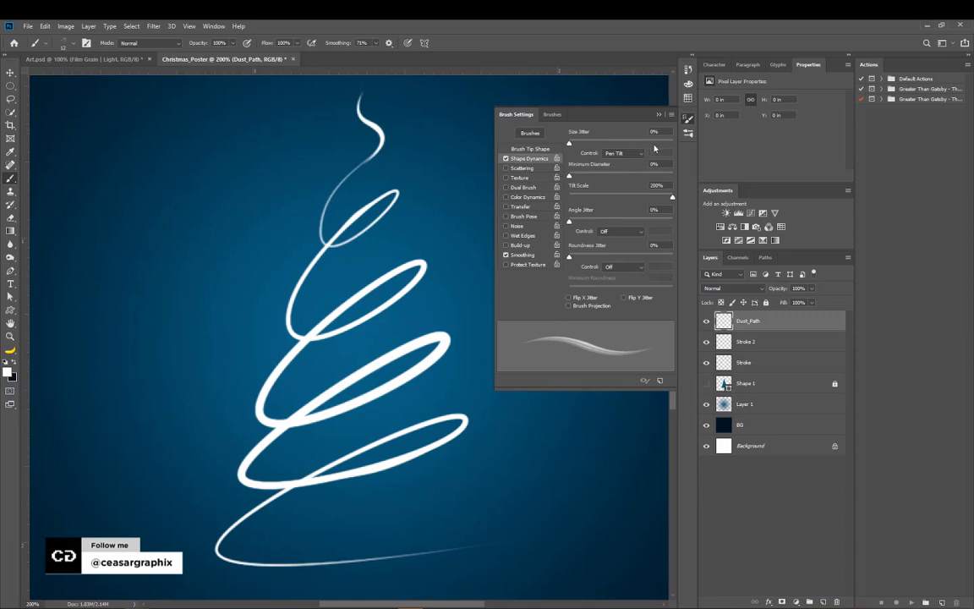
{"action": "left_click", "coordinate": [530, 149]}
{"action": "left_click_drag", "start_coordinate": [574, 217], "coordinate": [574, 216]}
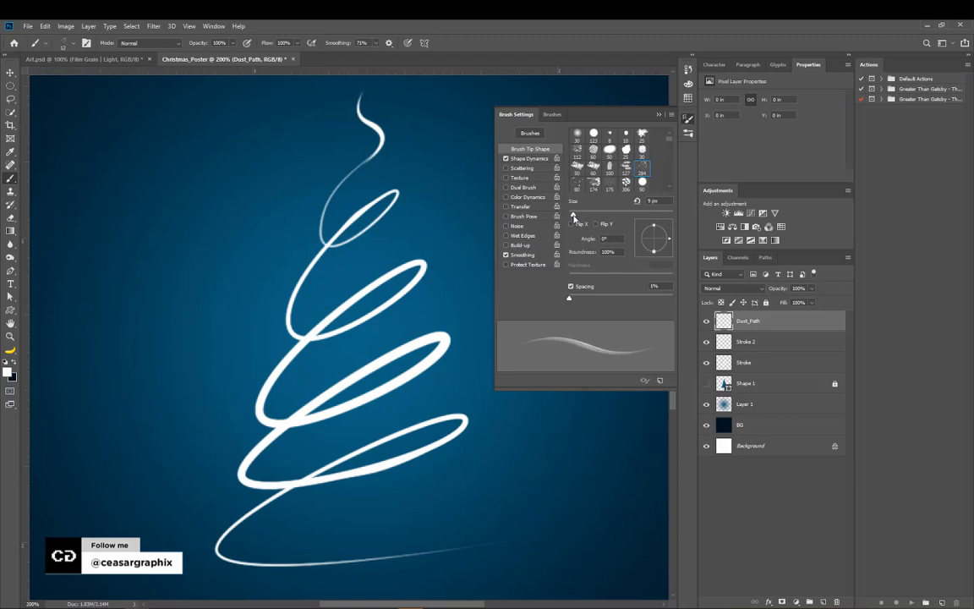
{"action": "left_click_drag", "start_coordinate": [574, 217], "coordinate": [573, 216]}
{"action": "left_click", "coordinate": [637, 200]}
{"action": "key", "text": "Up"}
{"action": "key", "text": "Up"}
Step: Make the spiral's Work Path the active path, keeping the Dust_Path layer as the target
{"action": "left_click", "coordinate": [765, 257]}
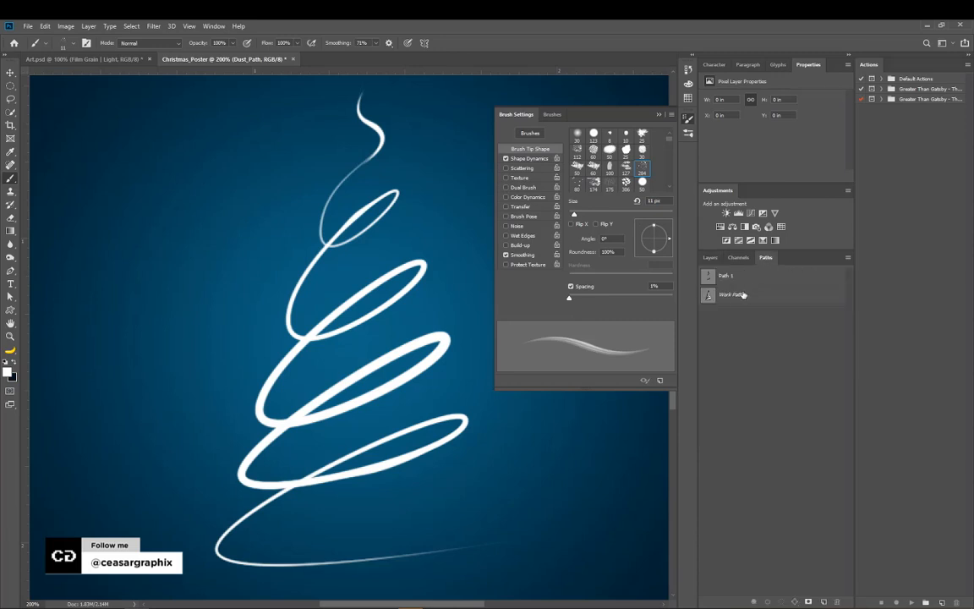
{"action": "left_click", "coordinate": [741, 294]}
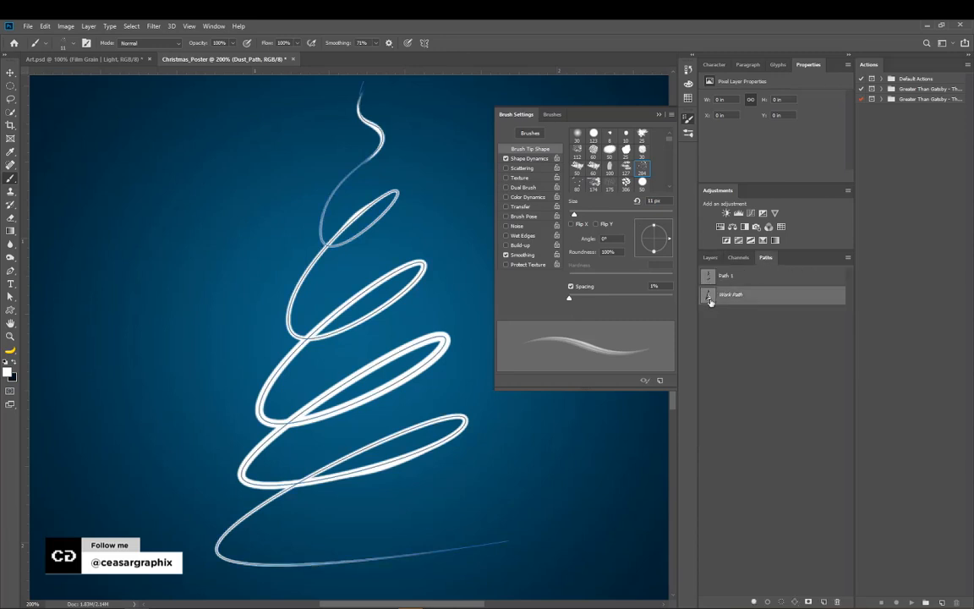
{"action": "left_click", "coordinate": [710, 257]}
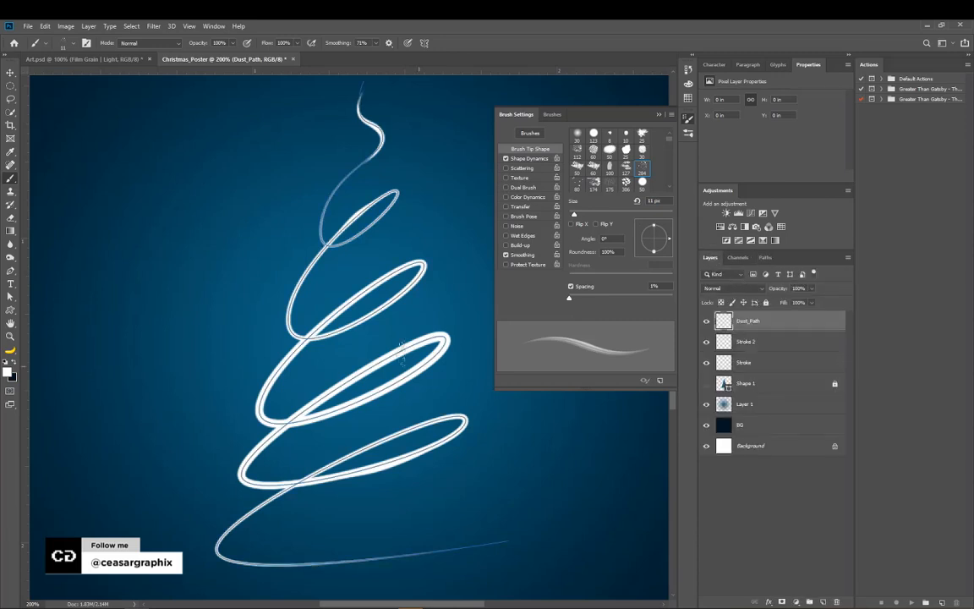
Step: Reload the 284 px speckled brush tip with its 15% spacing and reduce its size to about 6 px
{"action": "left_click", "coordinate": [636, 200]}
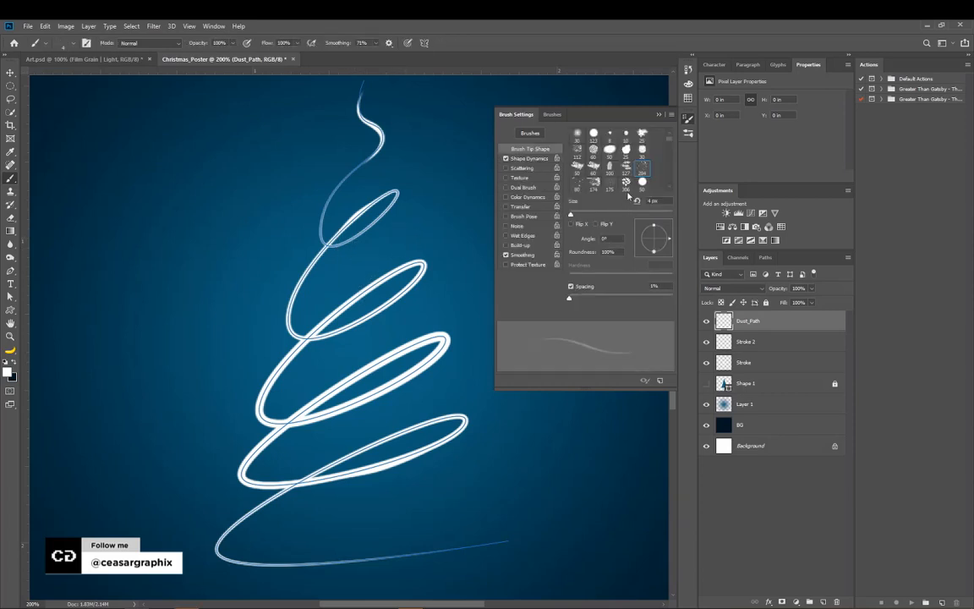
{"action": "left_click", "coordinate": [643, 167]}
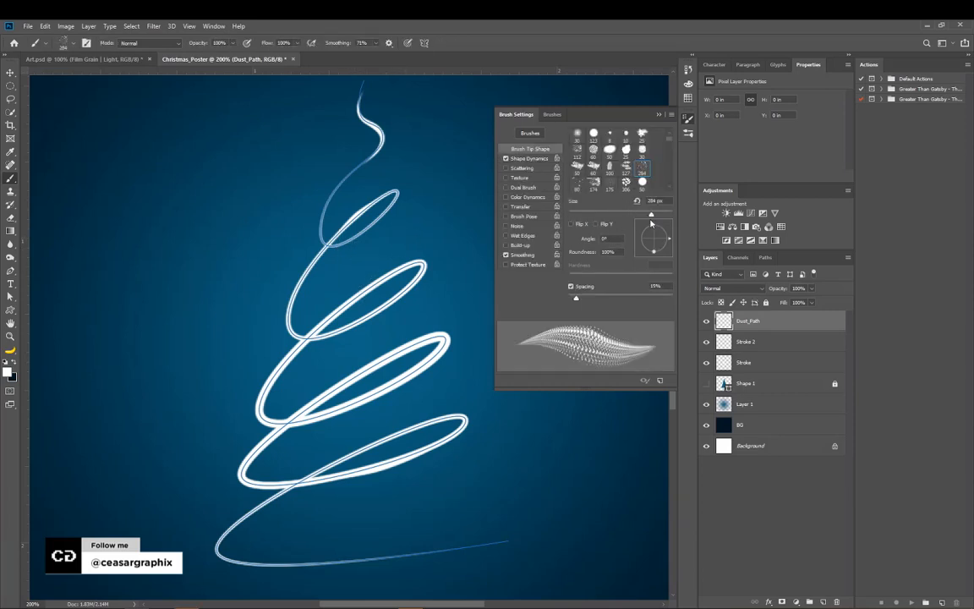
{"action": "left_click_drag", "start_coordinate": [651, 217], "coordinate": [575, 214]}
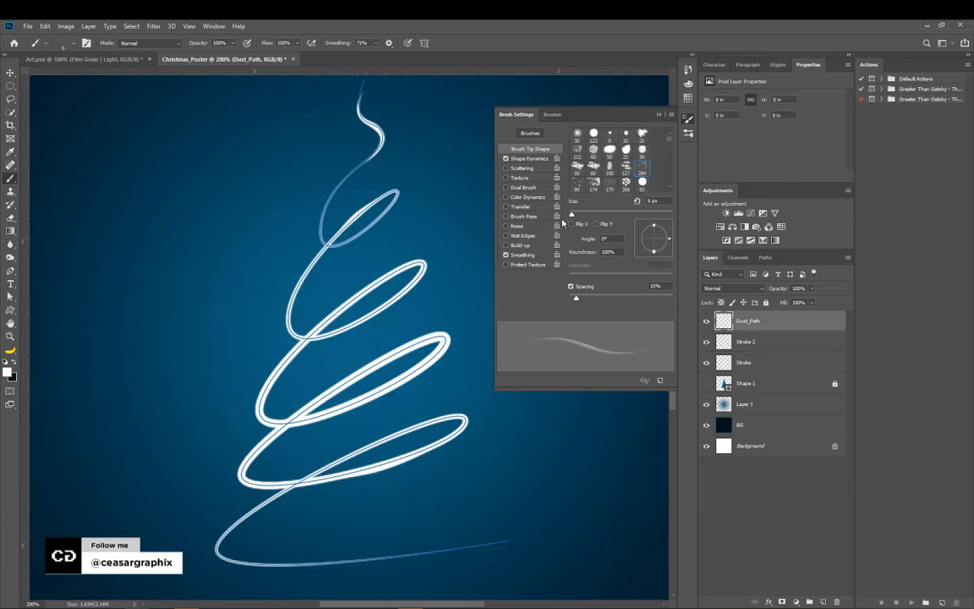
{"action": "left_click_drag", "start_coordinate": [574, 216], "coordinate": [575, 216]}
{"action": "key", "text": "bracketleft"}
{"action": "key", "text": "bracketleft"}
Step: Stroke the spiral Work Path on the Dust_Path layer using the Brush with Simulate Pressure on, and shift the layer slightly to the right
{"action": "left_click", "coordinate": [11, 271]}
{"action": "right_click", "coordinate": [355, 255]}
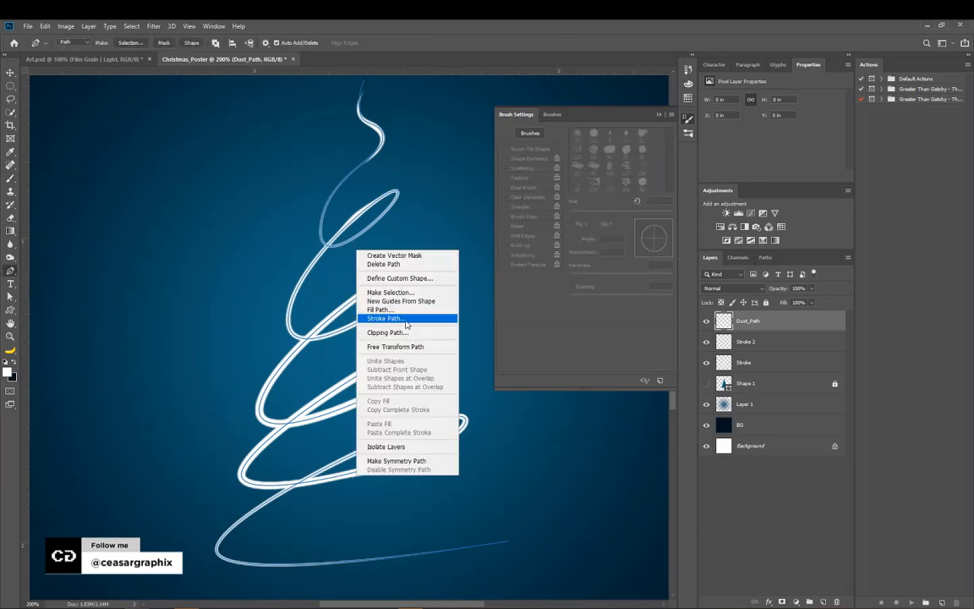
{"action": "left_click", "coordinate": [368, 290]}
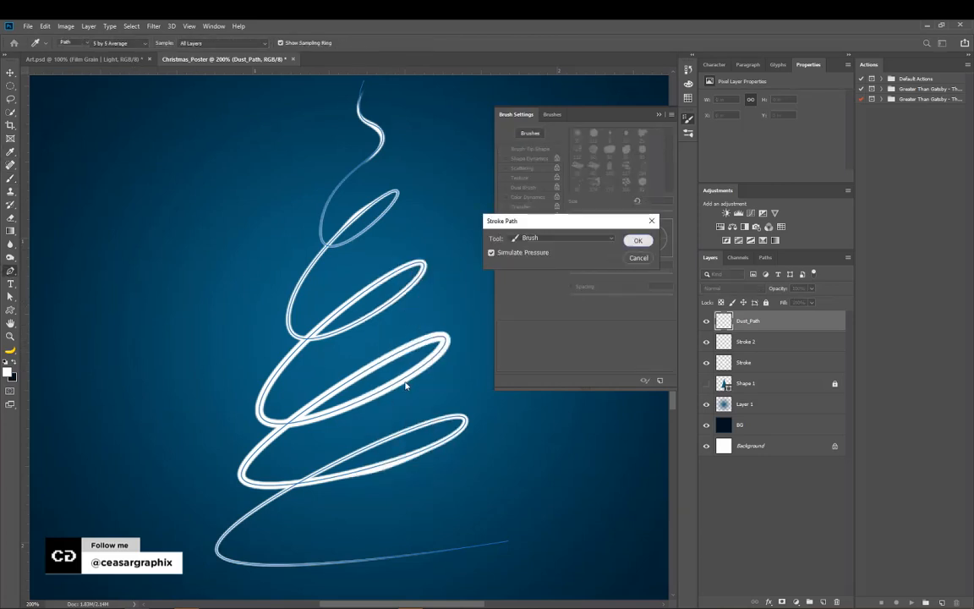
{"action": "key", "text": "Return"}
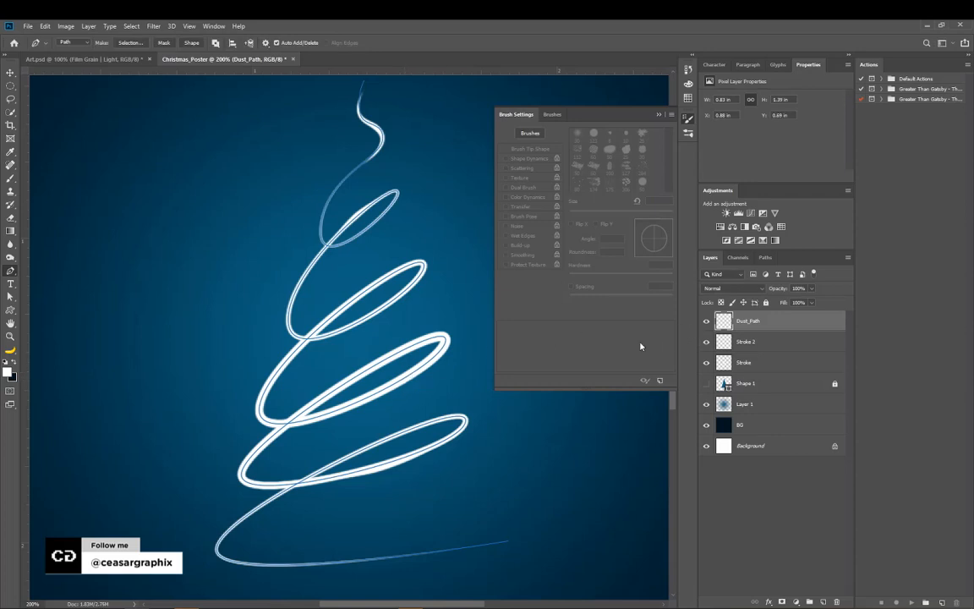
{"action": "key", "text": "v"}
{"action": "left_click_drag", "start_coordinate": [342, 311], "coordinate": [345, 288]}
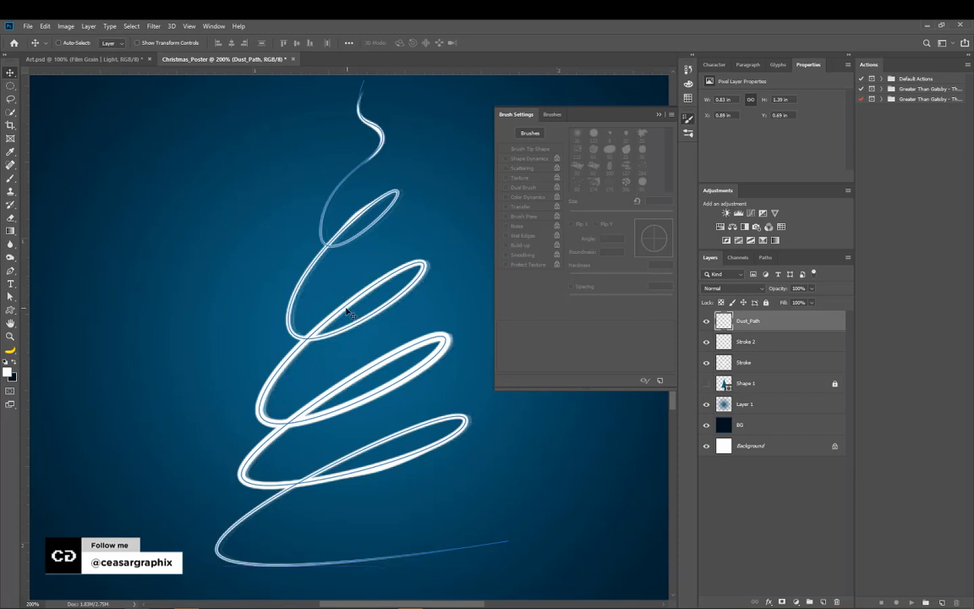
Step: Add a new layer named Dust_Path_2 above Dust_Path
{"action": "left_click", "coordinate": [825, 600], "text": "alt"}
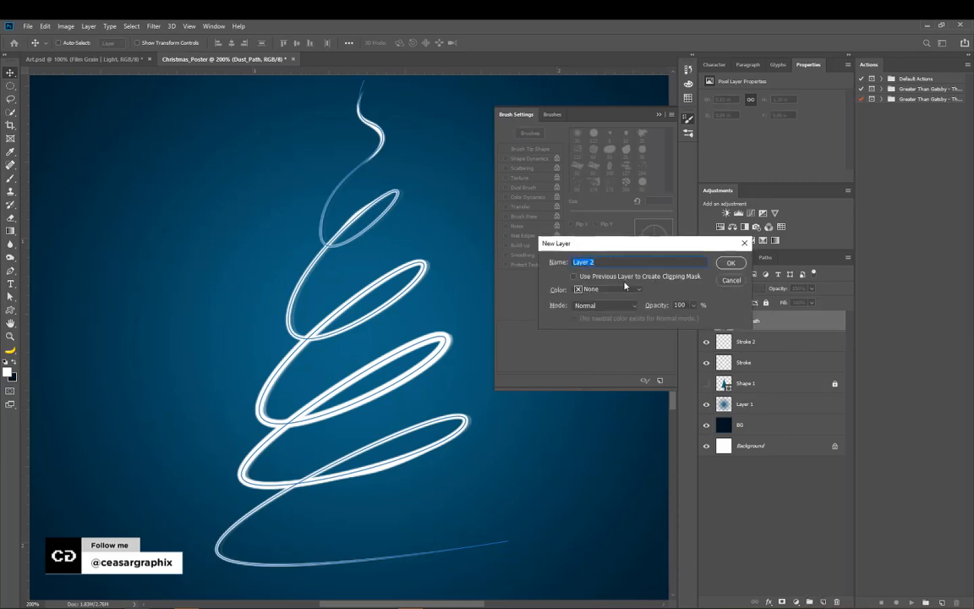
{"action": "type", "text": "Dust_Path_2"}
{"action": "key", "text": "Return"}
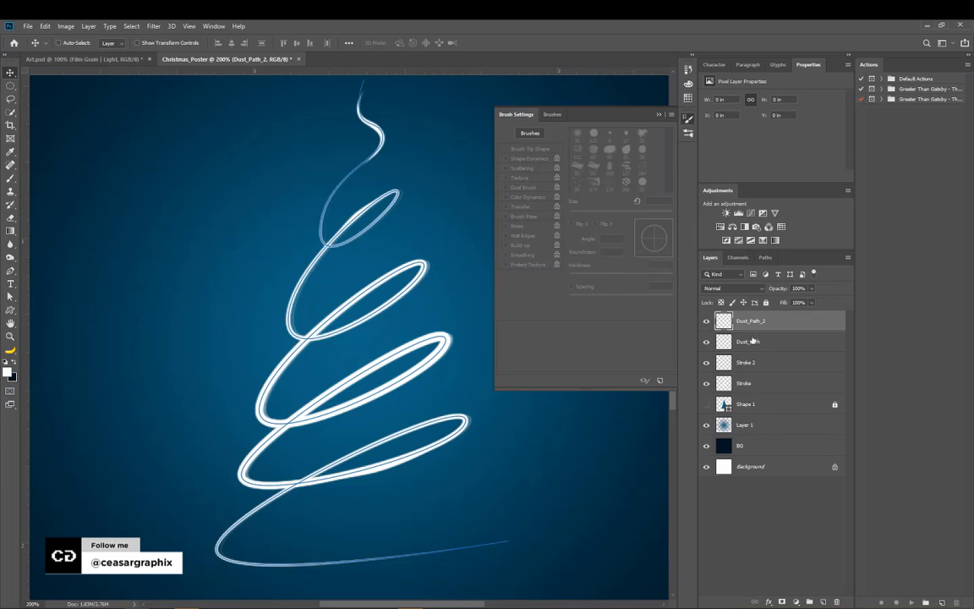
Step: Choose the 123 px hard round brush tip, turn off Shape Dynamics and reduce the tip size to 4 px
{"action": "key", "text": "b"}
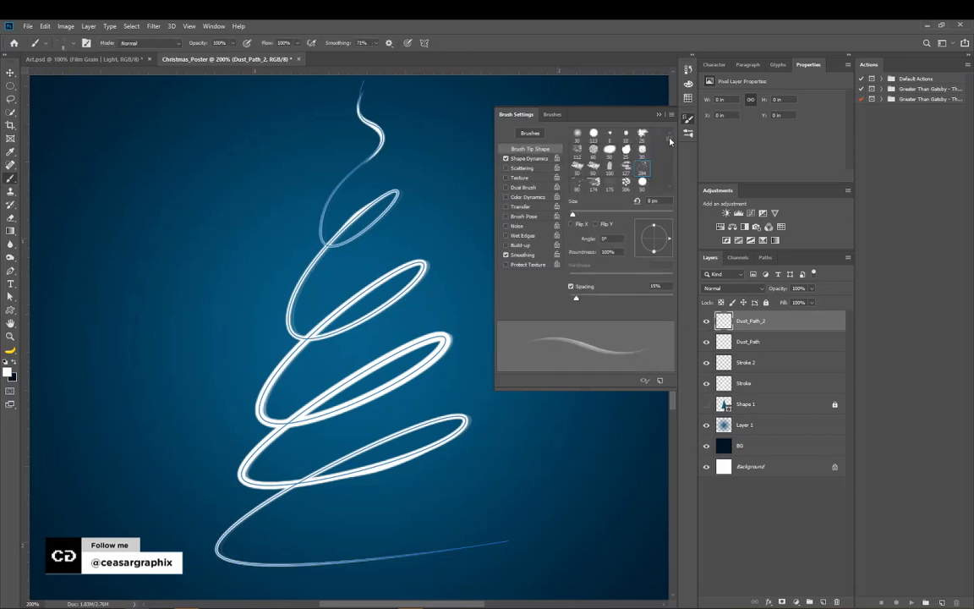
{"action": "left_click", "coordinate": [594, 132]}
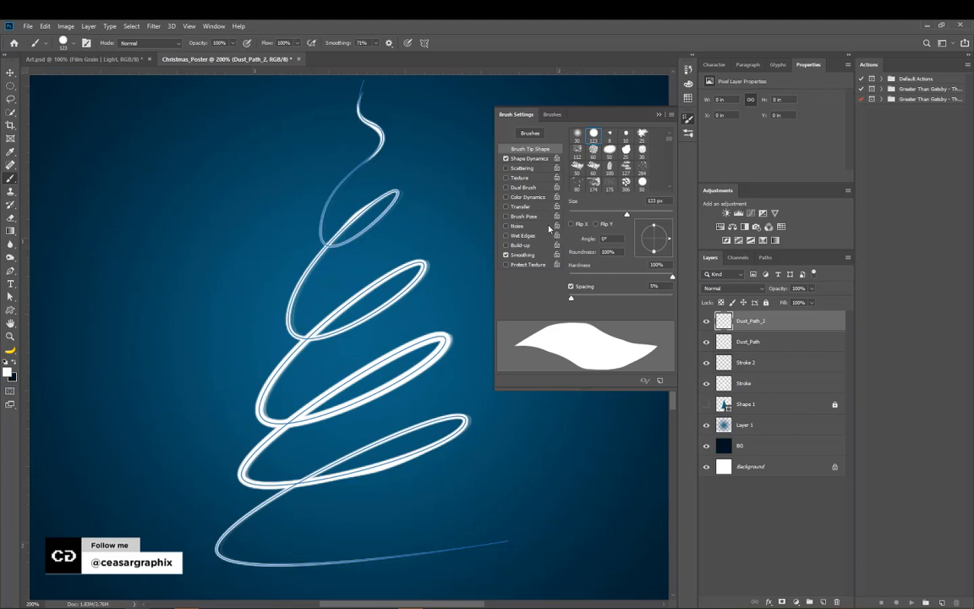
{"action": "left_click", "coordinate": [505, 158]}
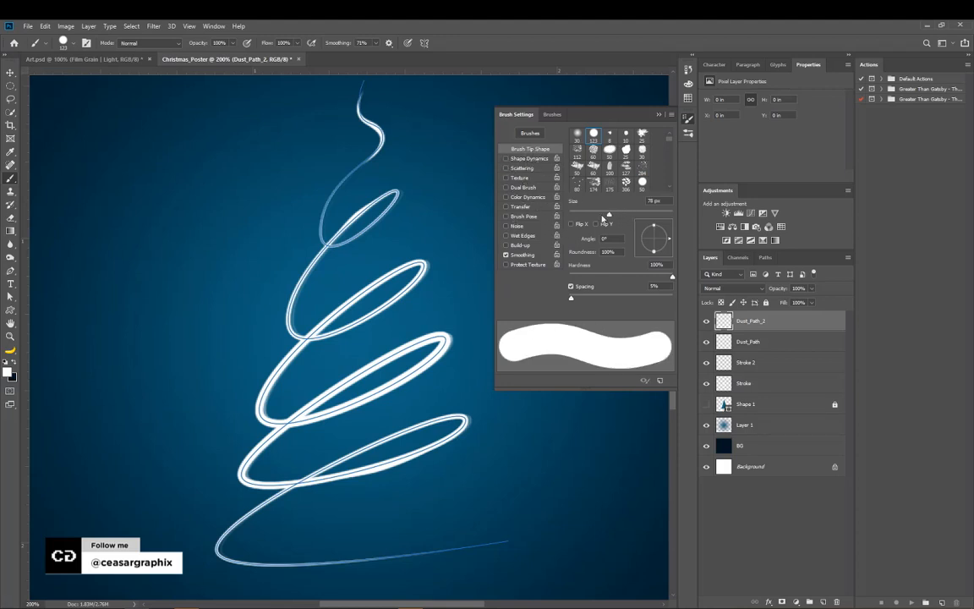
{"action": "key", "text": "bracketleft"}
{"action": "key", "text": "bracketleft"}
{"action": "key", "text": "bracketleft"}
{"action": "key", "text": "bracketleft"}
{"action": "key", "text": "bracketleft"}
{"action": "key", "text": "bracketleft"}
{"action": "key", "text": "bracketleft"}
{"action": "key", "text": "bracketleft"}
{"action": "key", "text": "bracketleft"}
{"action": "key", "text": "bracketleft"}
{"action": "key", "text": "bracketleft"}
{"action": "key", "text": "bracketleft"}
{"action": "key", "text": "bracketleft"}
{"action": "key", "text": "bracketleft"}
{"action": "key", "text": "bracketleft"}
{"action": "key", "text": "bracketleft"}
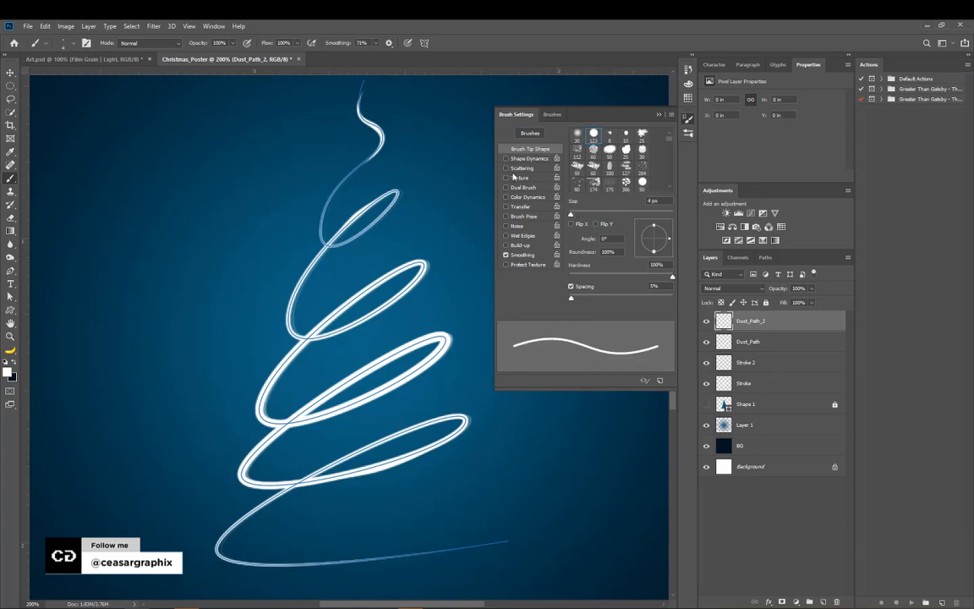
Step: Enable Scattering at 275% for the hard round brush and set its spacing to 84%
{"action": "mouse_move", "coordinate": [599, 298]}
{"action": "left_mouse_down"}
{"action": "mouse_move", "coordinate": [640, 298]}
{"action": "mouse_move", "coordinate": [623, 298]}
{"action": "left_mouse_up"}
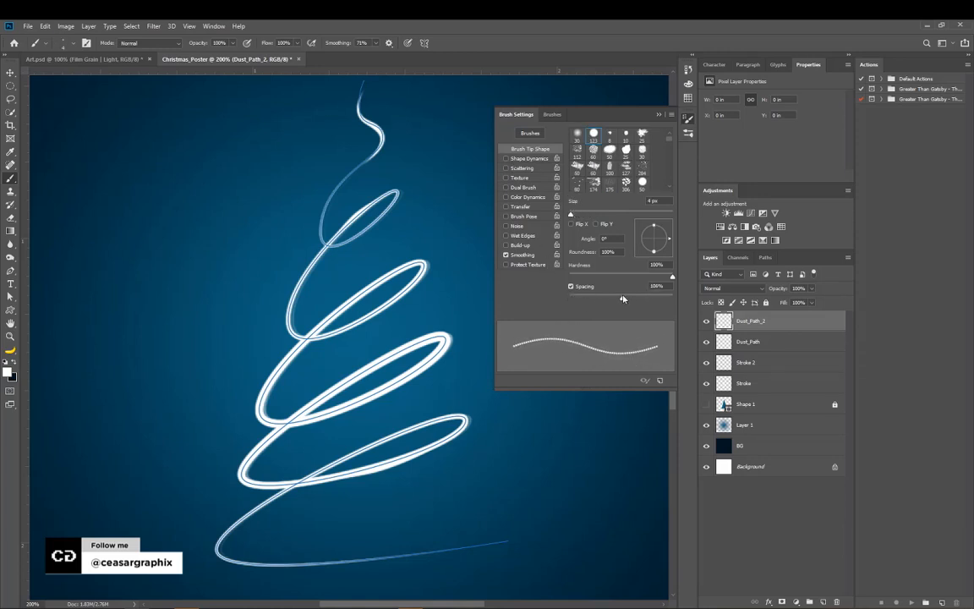
{"action": "left_click", "coordinate": [518, 167]}
{"action": "left_click_drag", "start_coordinate": [623, 140], "coordinate": [598, 143]}
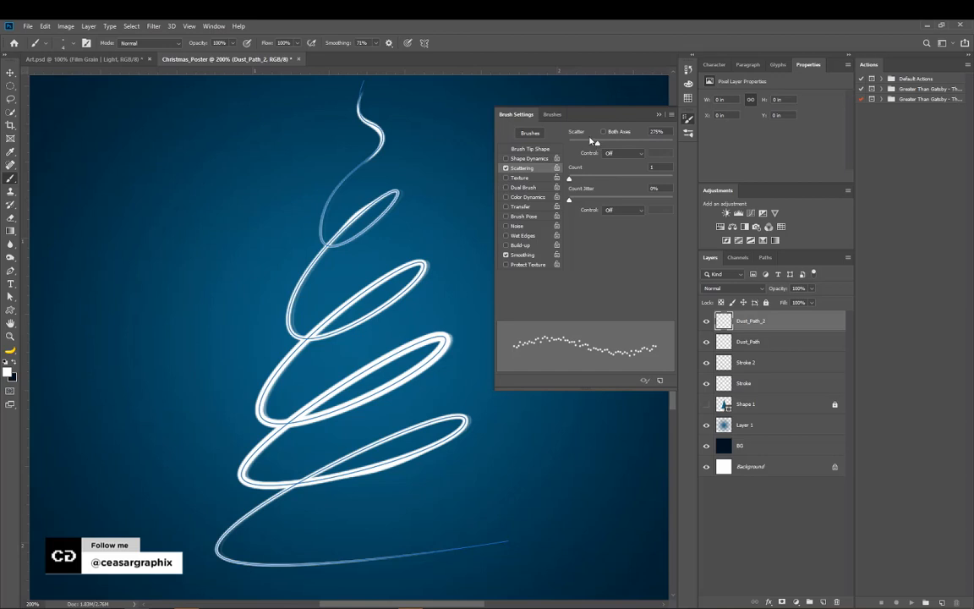
{"action": "left_click", "coordinate": [536, 150]}
{"action": "left_click_drag", "start_coordinate": [622, 294], "coordinate": [612, 297]}
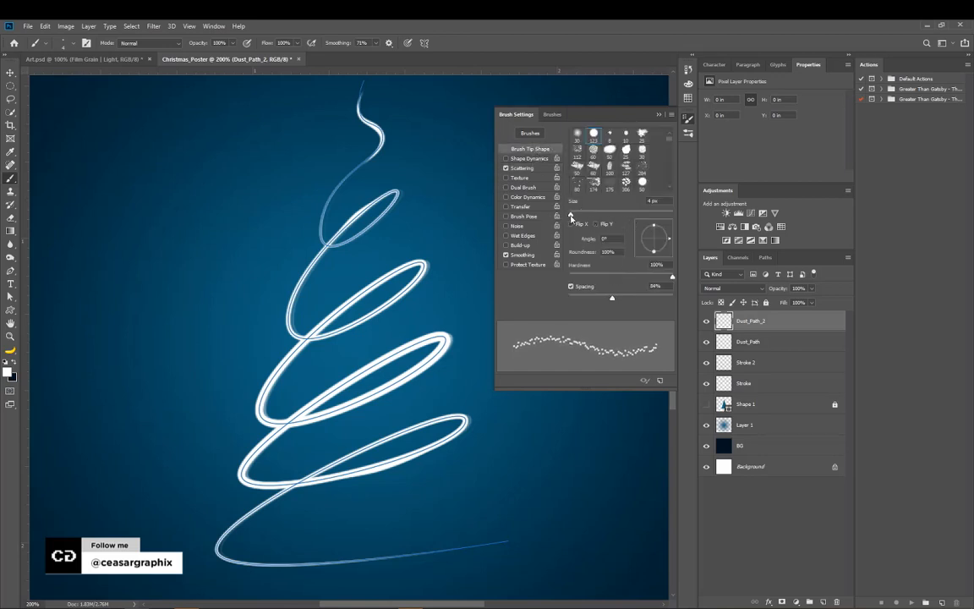
Step: Reduce the hard round brush tip to 2 px and fine-tune its scatter amount
{"action": "left_click_drag", "start_coordinate": [568, 216], "coordinate": [569, 216]}
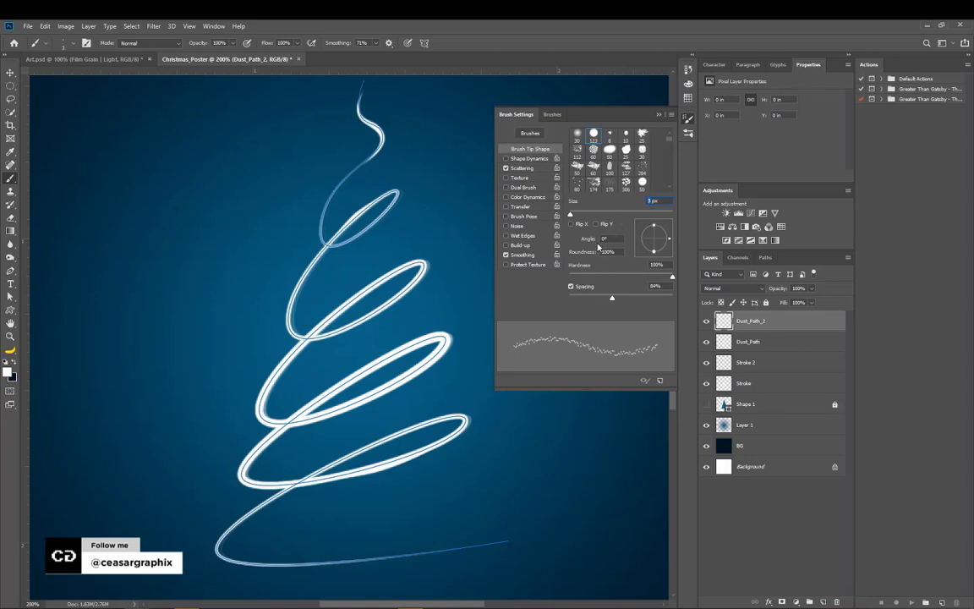
{"action": "key", "text": "bracketleft"}
{"action": "left_click", "coordinate": [531, 169]}
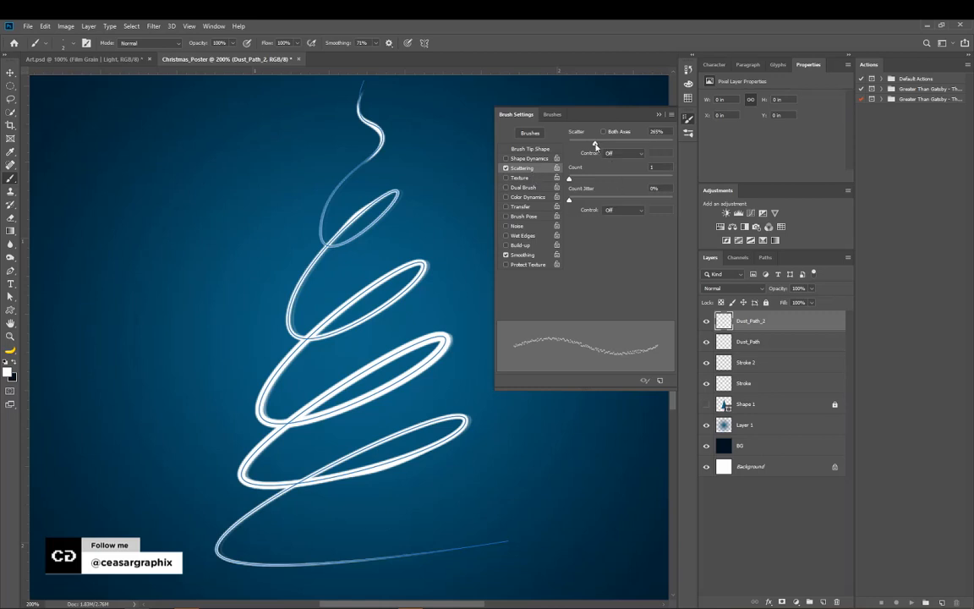
{"action": "mouse_move", "coordinate": [596, 141]}
{"action": "left_mouse_down"}
{"action": "mouse_move", "coordinate": [582, 145]}
{"action": "mouse_move", "coordinate": [598, 144]}
{"action": "left_mouse_up"}
{"action": "left_click", "coordinate": [508, 149]}
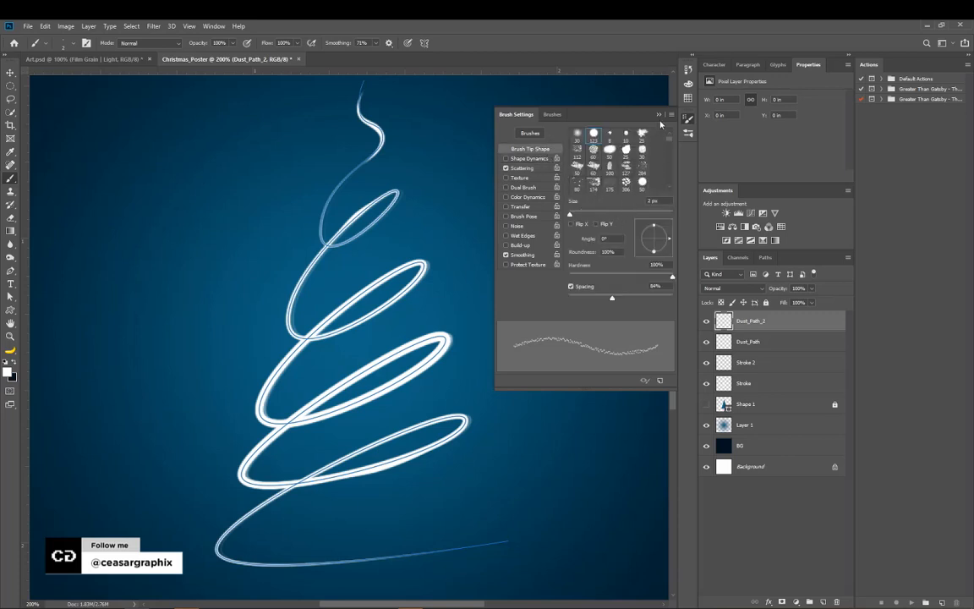
{"action": "left_click", "coordinate": [658, 115]}
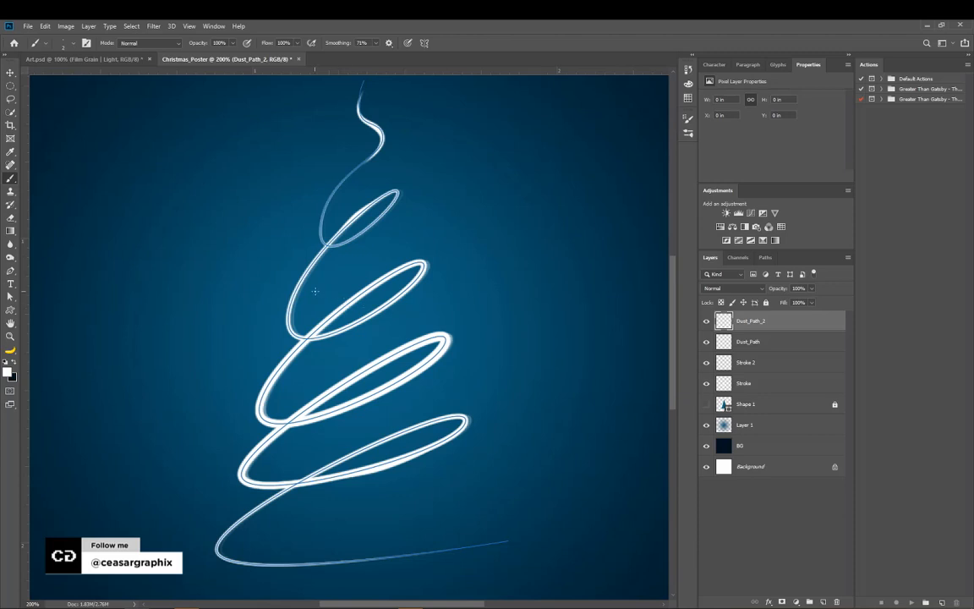
Step: Stroke the spiral Work Path on the Dust_Path_2 layer with the scattered 2 px brush
{"action": "key", "text": "p"}
{"action": "right_click", "coordinate": [364, 287]}
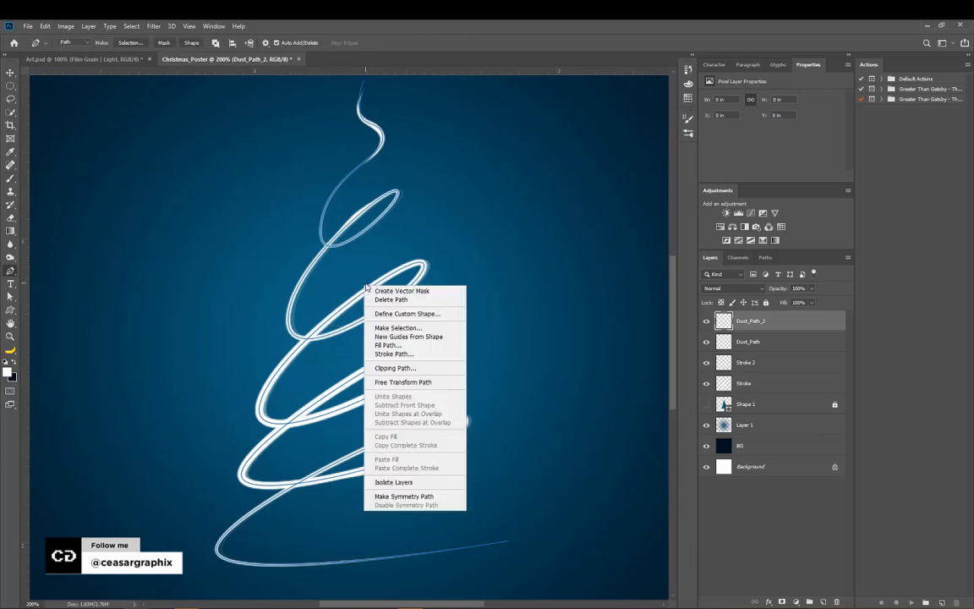
{"action": "left_click", "coordinate": [417, 354]}
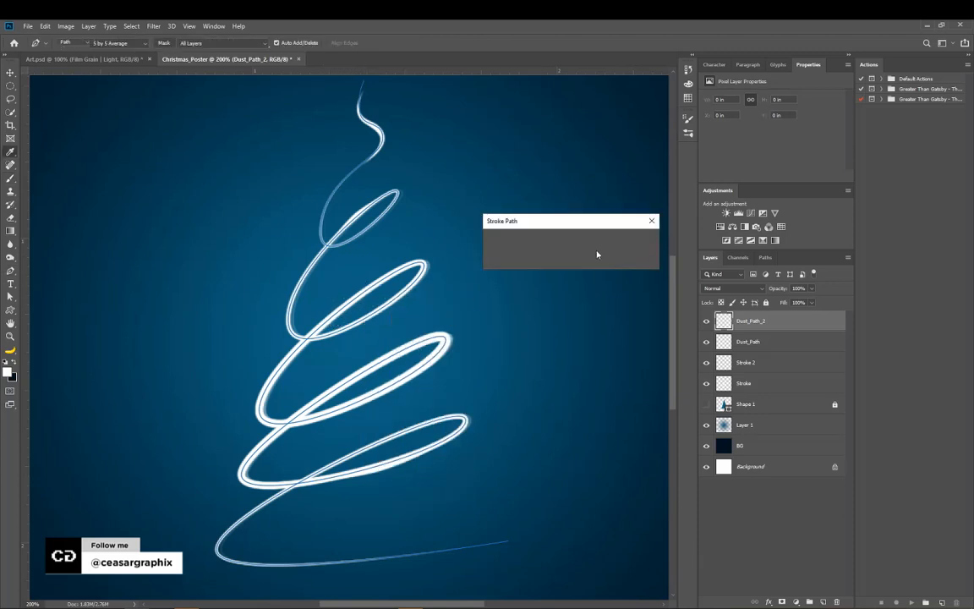
{"action": "left_click", "coordinate": [636, 247]}
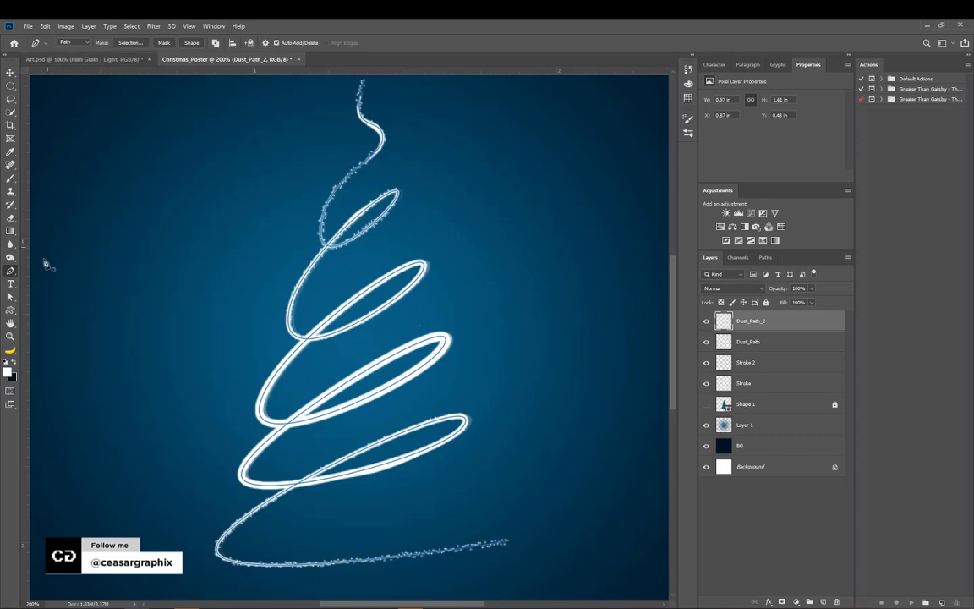
Step: Set the scattered brush's spacing to 36% and stroke the spiral path again on Dust_Path_2 for denser dust
{"action": "key", "text": "b"}
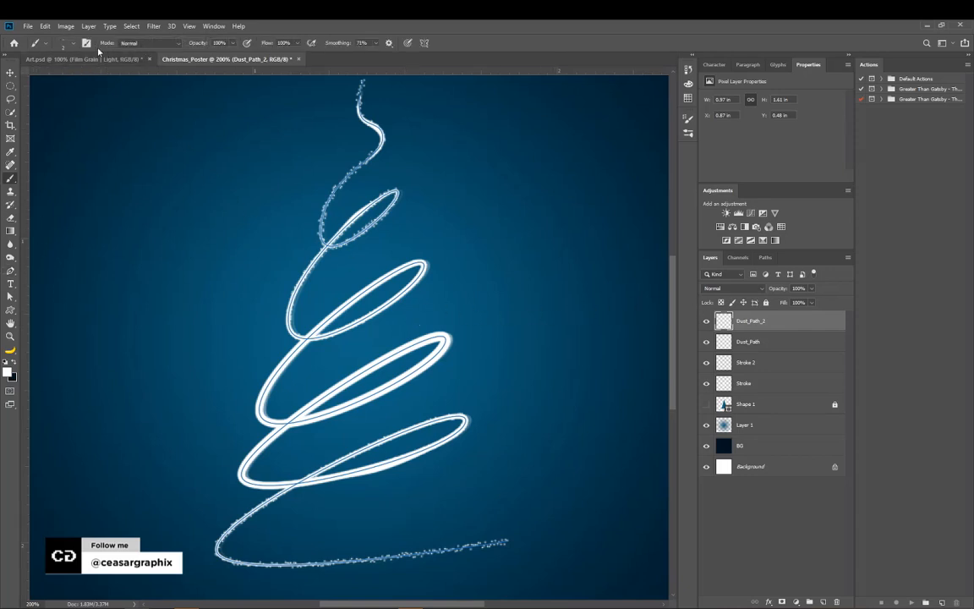
{"action": "left_click", "coordinate": [86, 42]}
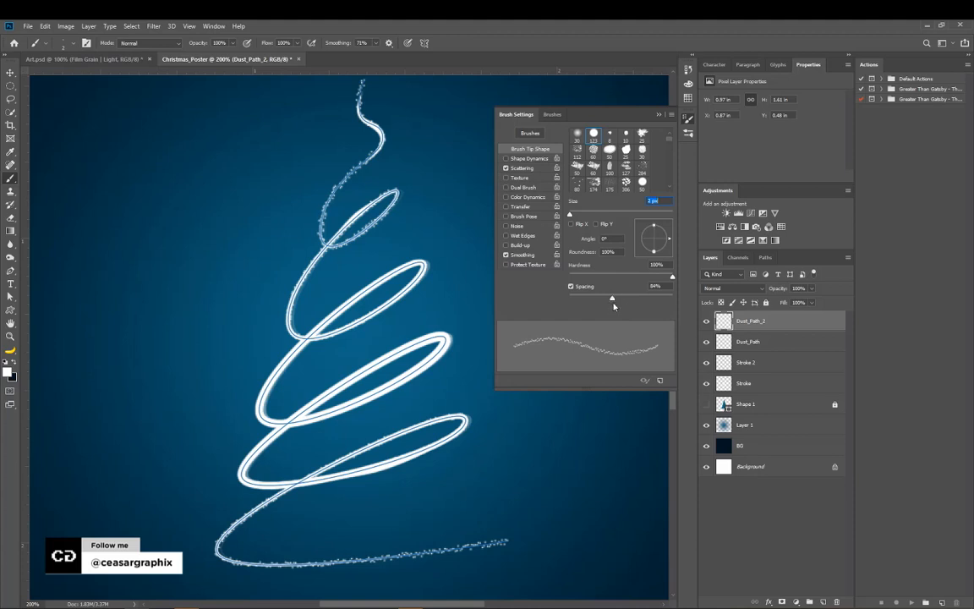
{"action": "left_click_drag", "start_coordinate": [612, 300], "coordinate": [590, 300]}
{"action": "left_click", "coordinate": [660, 115]}
{"action": "key", "text": "Return"}
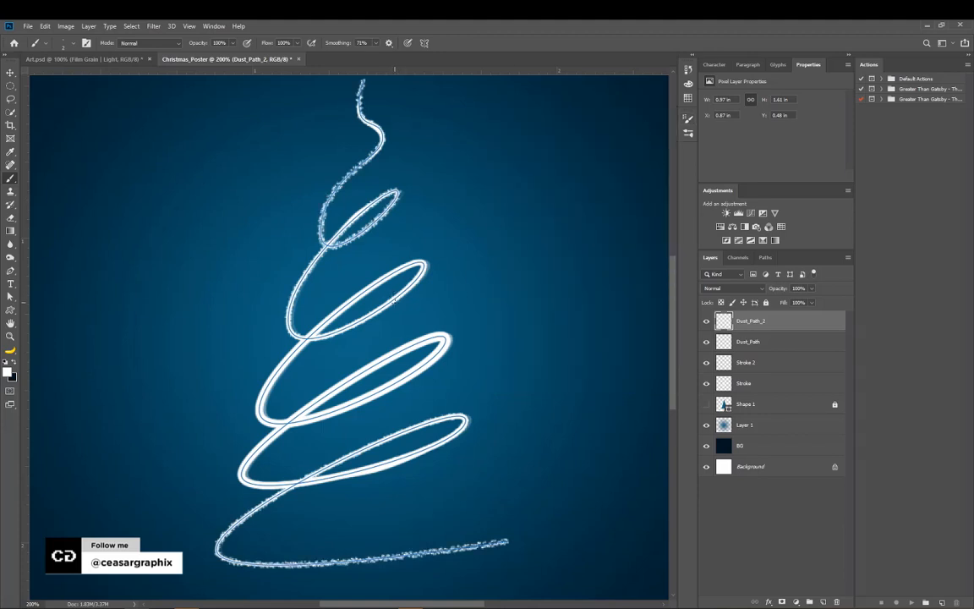
Step: Load the Work Path as a selection and deselect it to clear the path outline from the canvas
{"action": "left_click", "coordinate": [10, 73]}
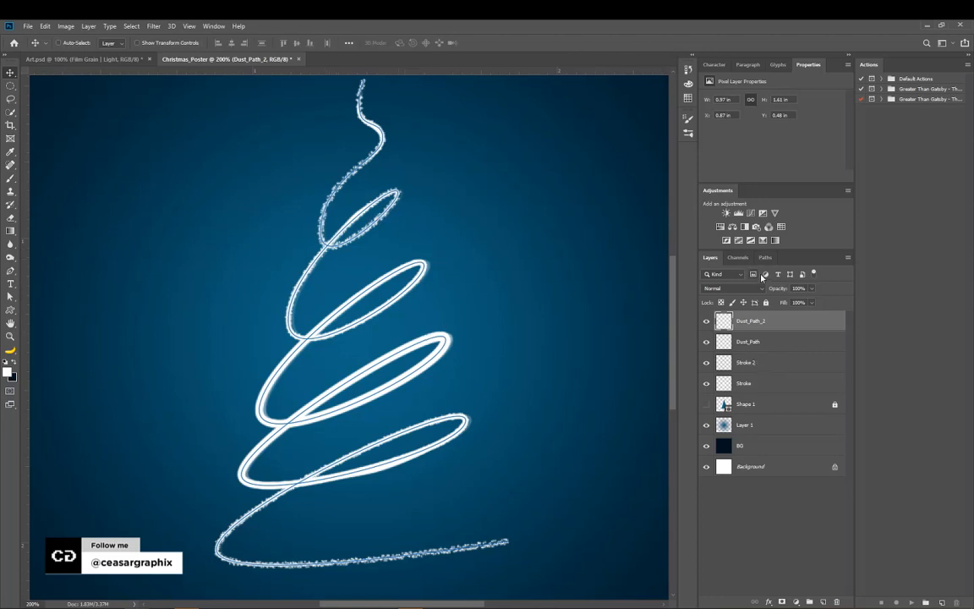
{"action": "left_click", "coordinate": [765, 257]}
{"action": "left_click", "coordinate": [733, 295]}
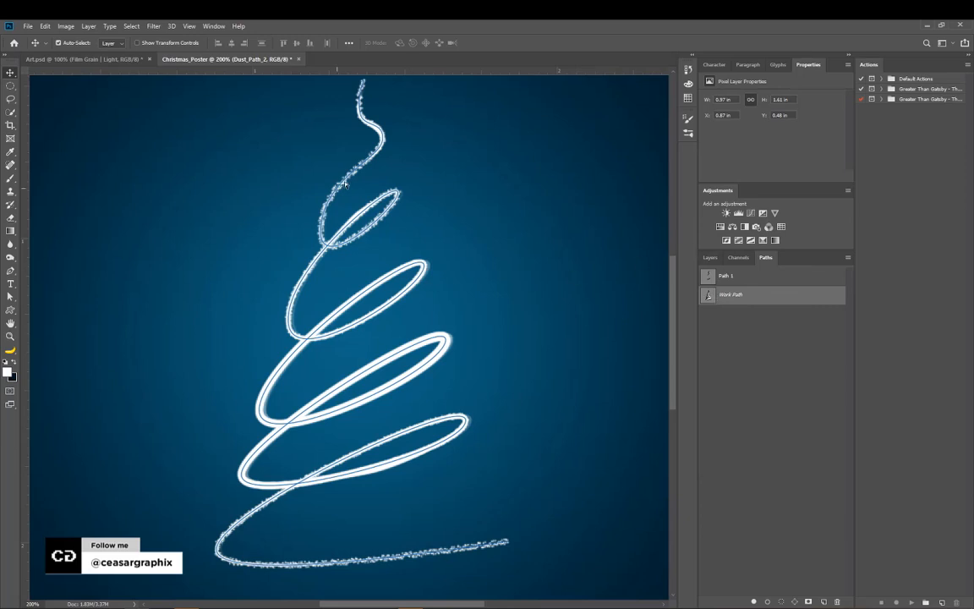
{"action": "left_click", "coordinate": [711, 296], "text": "ctrl"}
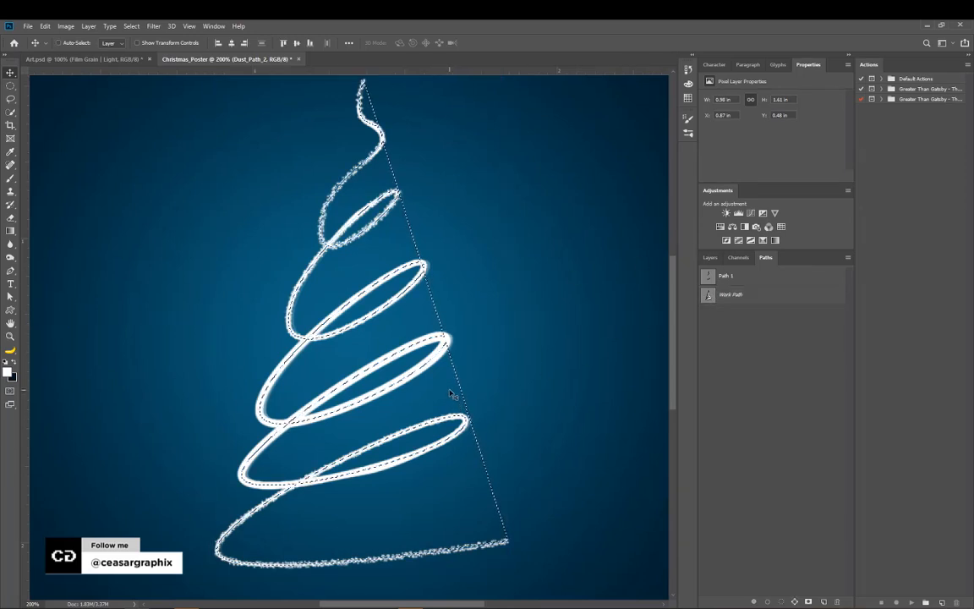
{"action": "key", "text": "ctrl+d"}
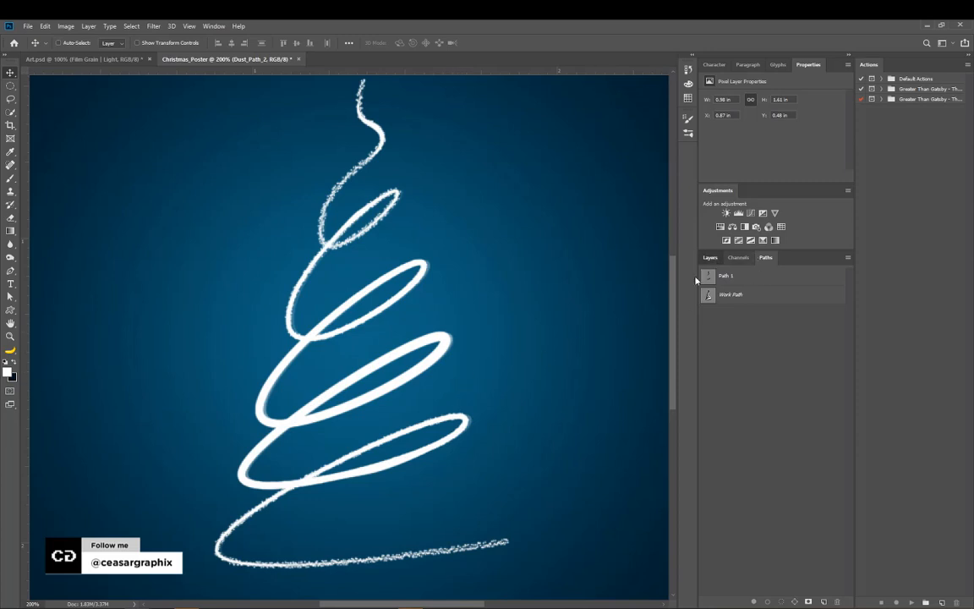
Step: Move the Dust_Path_2 dust slightly left so it sits offset from the main spiral stroke
{"action": "left_click", "coordinate": [710, 257]}
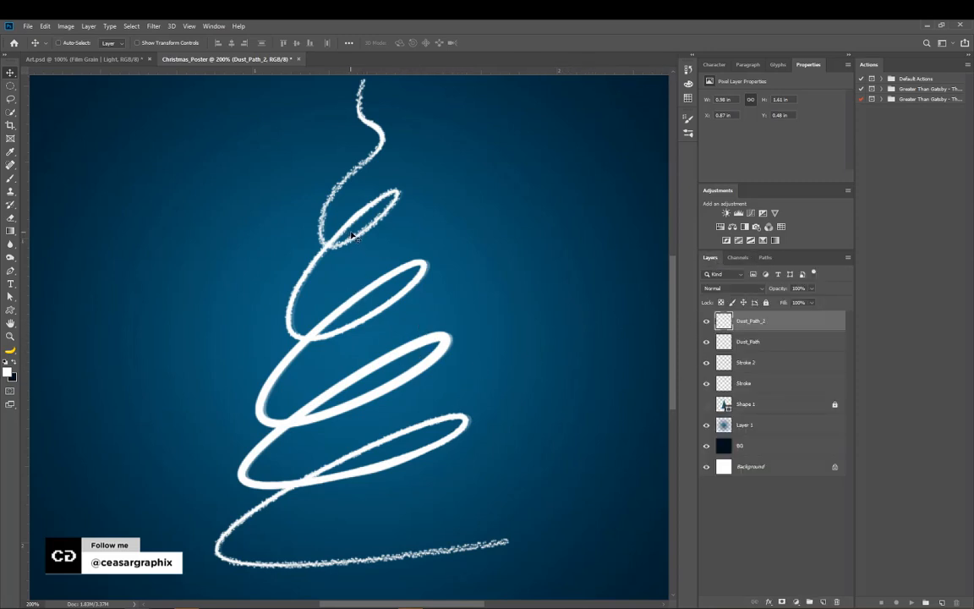
{"action": "mouse_move", "coordinate": [356, 234]}
{"action": "left_mouse_down"}
{"action": "mouse_move", "coordinate": [365, 233]}
{"action": "mouse_move", "coordinate": [350, 232]}
{"action": "left_mouse_up"}
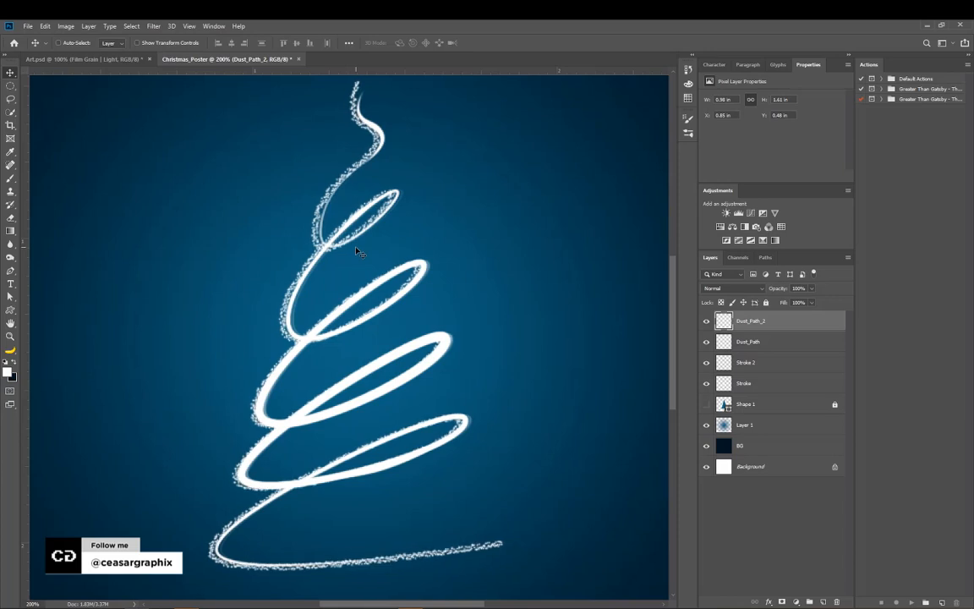
{"action": "key", "text": "ctrl+minus"}
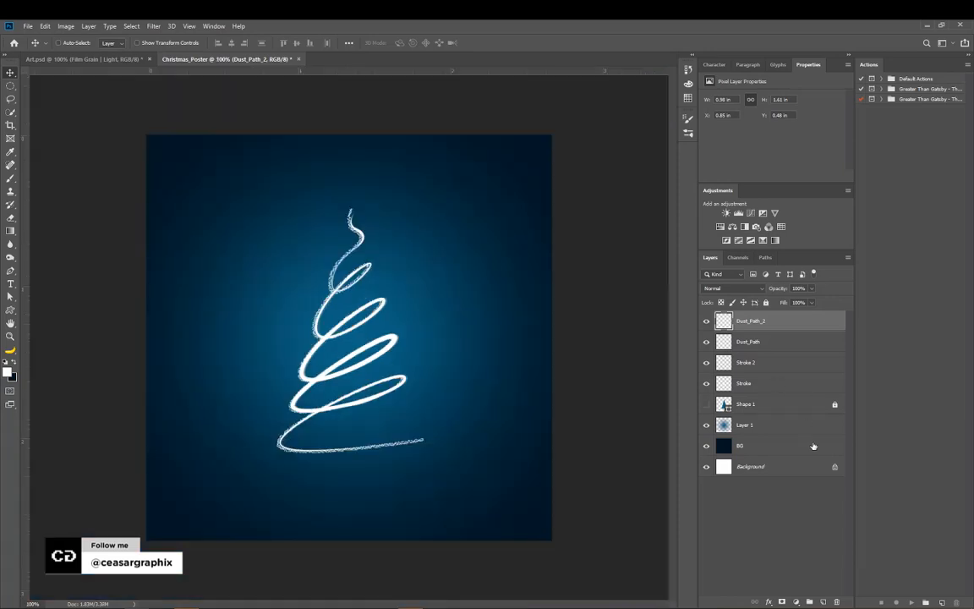
Step: Add a layer mask to Dust_Path_2 and set up the 30 px soft round brush tip with Scattering off
{"action": "left_click", "coordinate": [782, 601]}
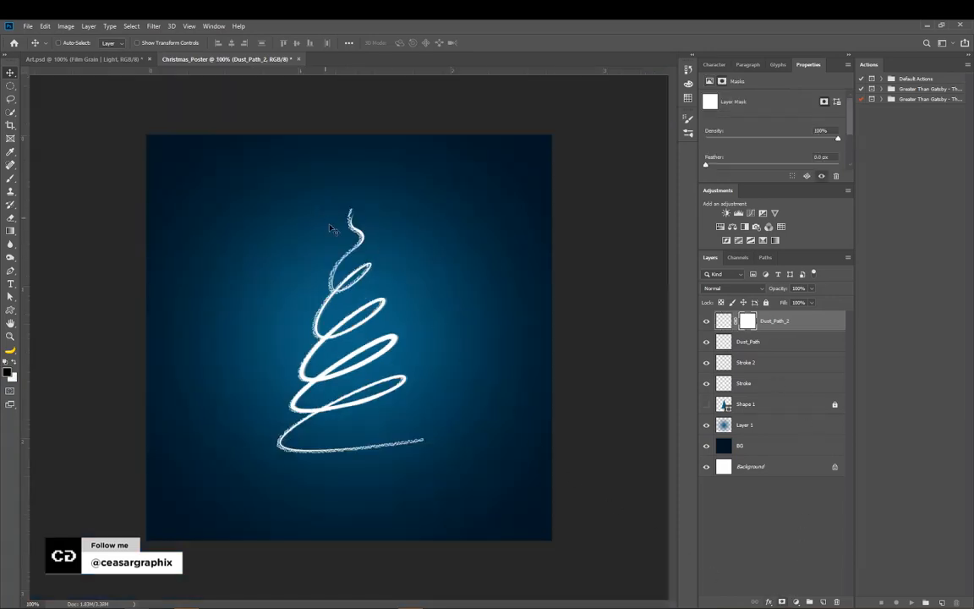
{"action": "key", "text": "b"}
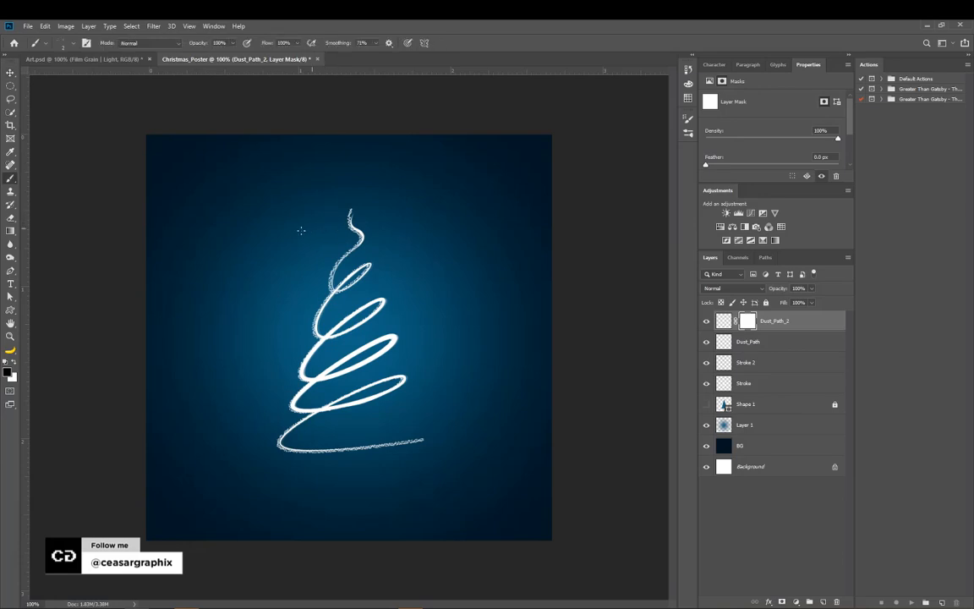
{"action": "left_click", "coordinate": [86, 42]}
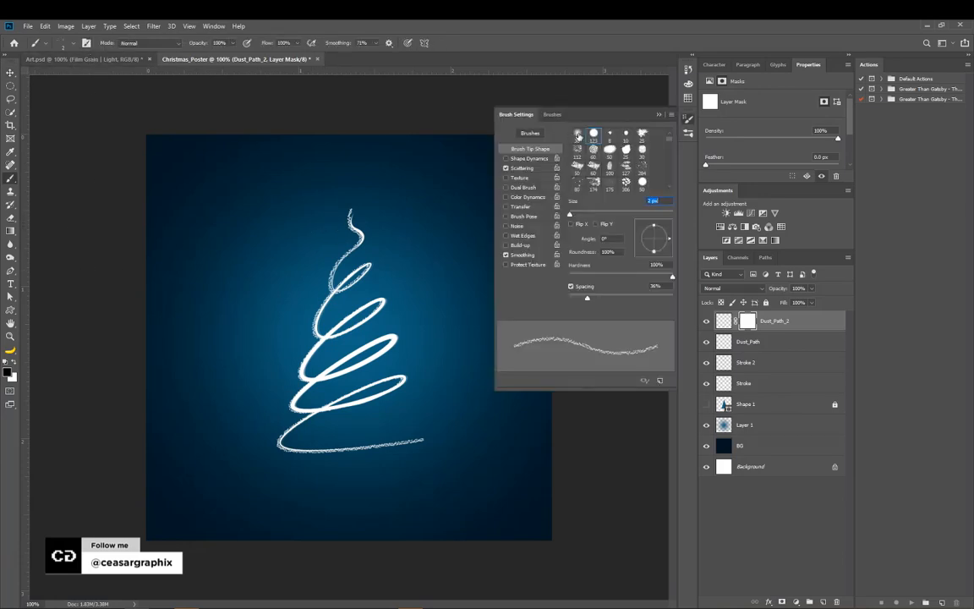
{"action": "left_click_drag", "start_coordinate": [581, 297], "coordinate": [533, 294]}
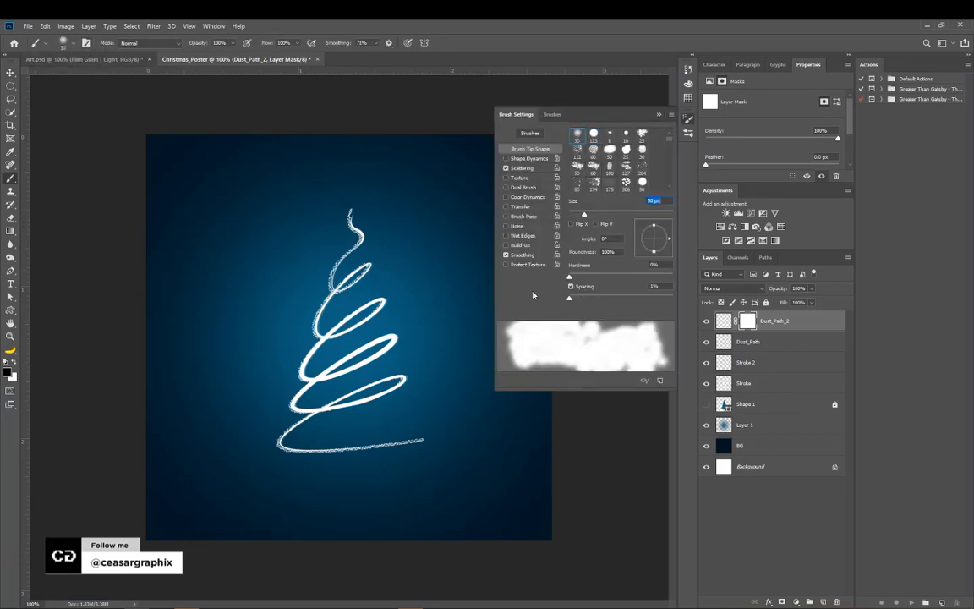
{"action": "left_click", "coordinate": [506, 167]}
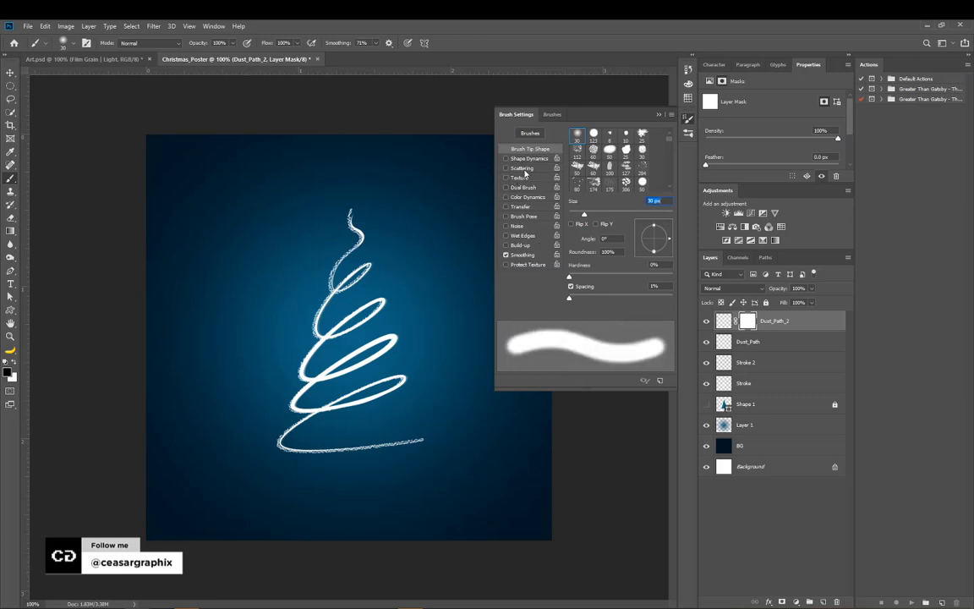
Step: Mask out the dust around the spiral's top tip on Dust_Path_2 with a 30 px soft round brush
{"action": "left_click_drag", "start_coordinate": [593, 218], "coordinate": [574, 216]}
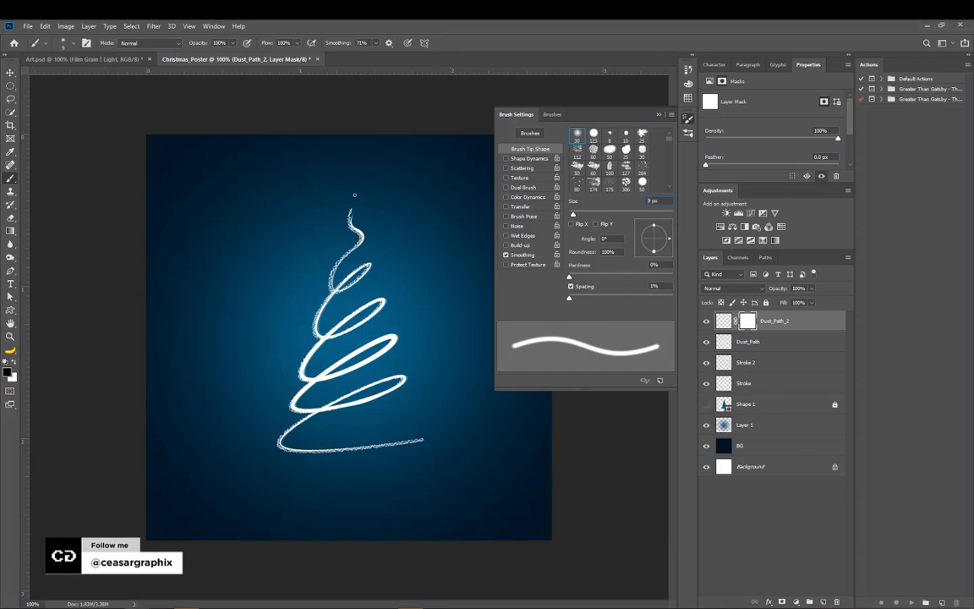
{"action": "left_click", "coordinate": [7, 370]}
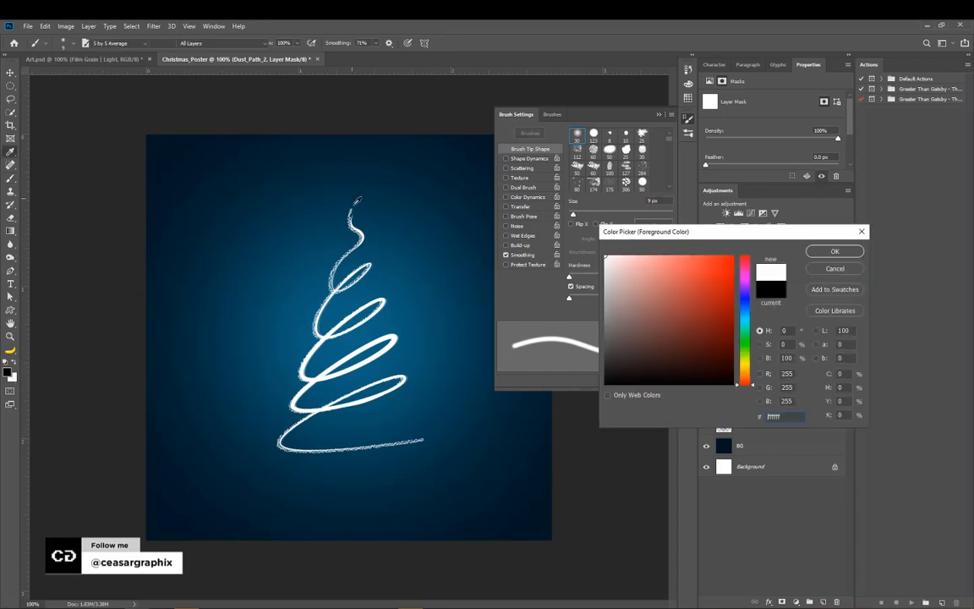
{"action": "left_click", "coordinate": [831, 251]}
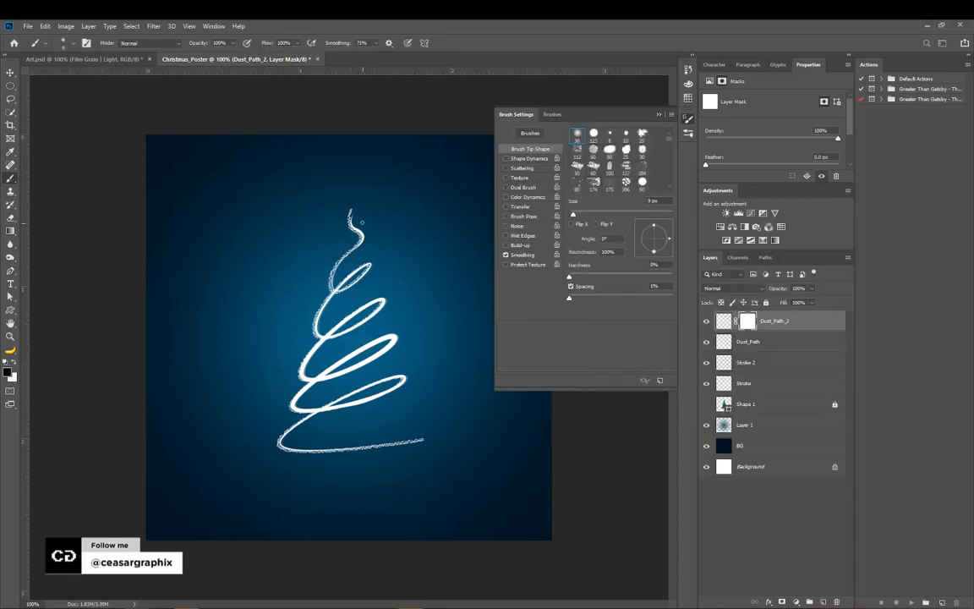
{"action": "key", "text": "bracketright"}
{"action": "key", "text": "bracketright"}
{"action": "key", "text": "bracketright"}
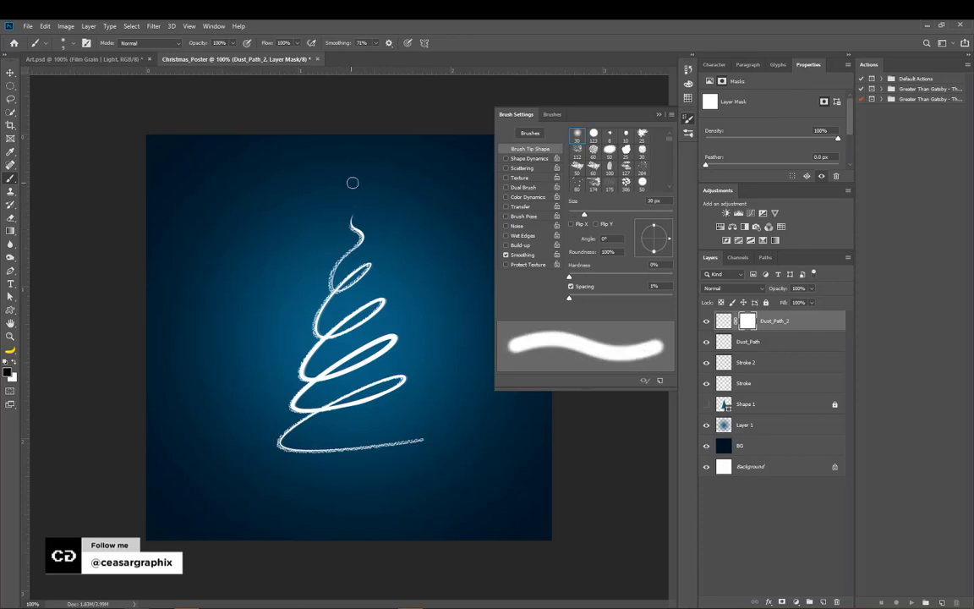
Step: Activate the Work Path and add a new layer named Brush_Path above Dust_Path_2
{"action": "scroll", "coordinate": [348, 288], "scroll_direction": "up", "scroll_amount": 2}
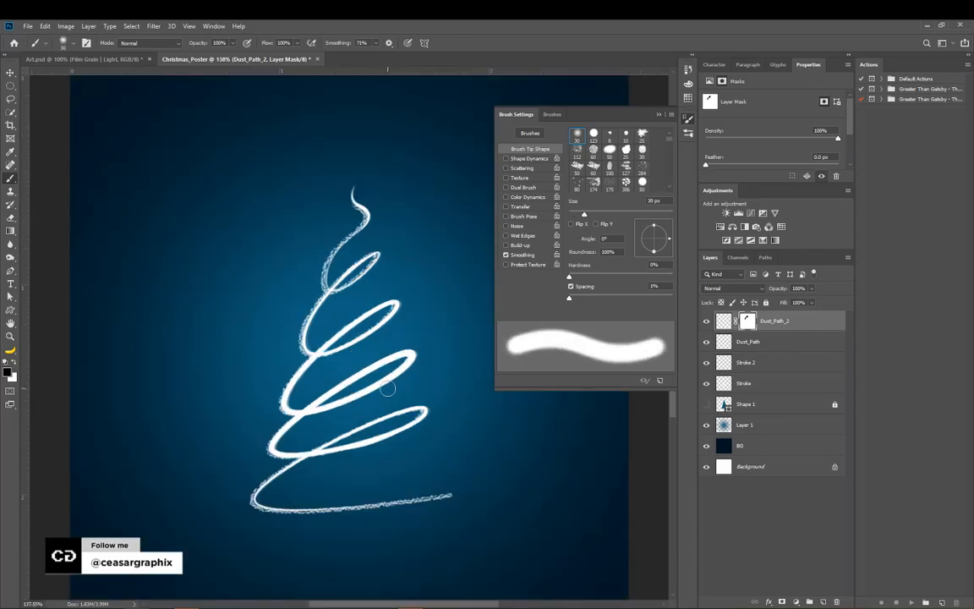
{"action": "left_click", "coordinate": [766, 258]}
{"action": "left_click", "coordinate": [711, 294]}
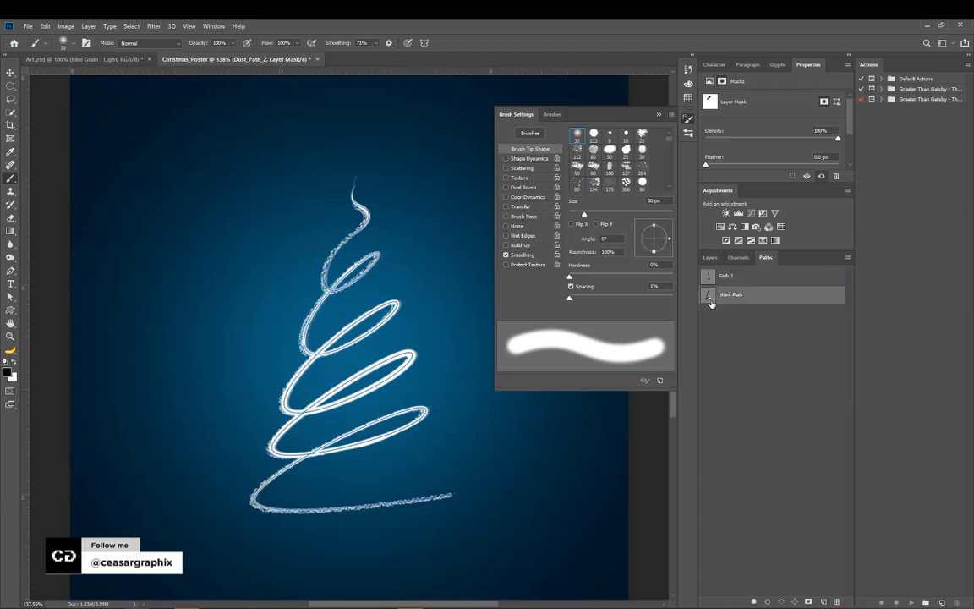
{"action": "left_click", "coordinate": [711, 257]}
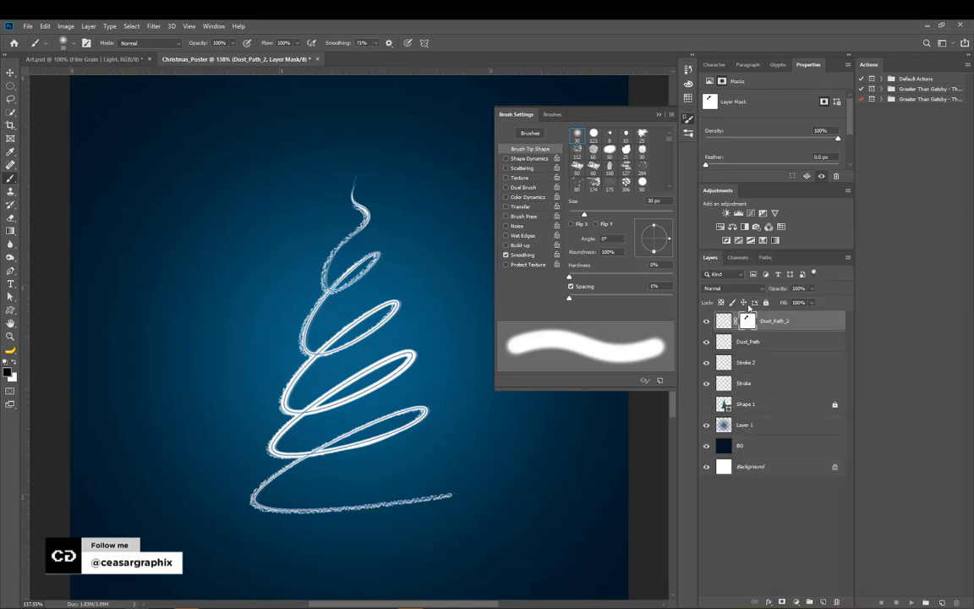
{"action": "left_click", "coordinate": [823, 601], "text": "alt"}
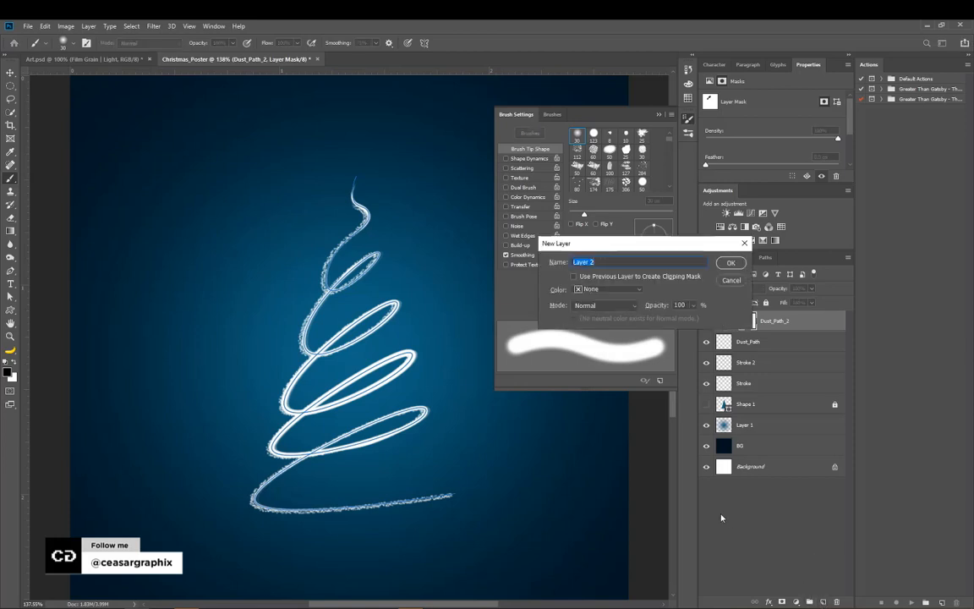
{"action": "type", "text": "Brush_Path"}
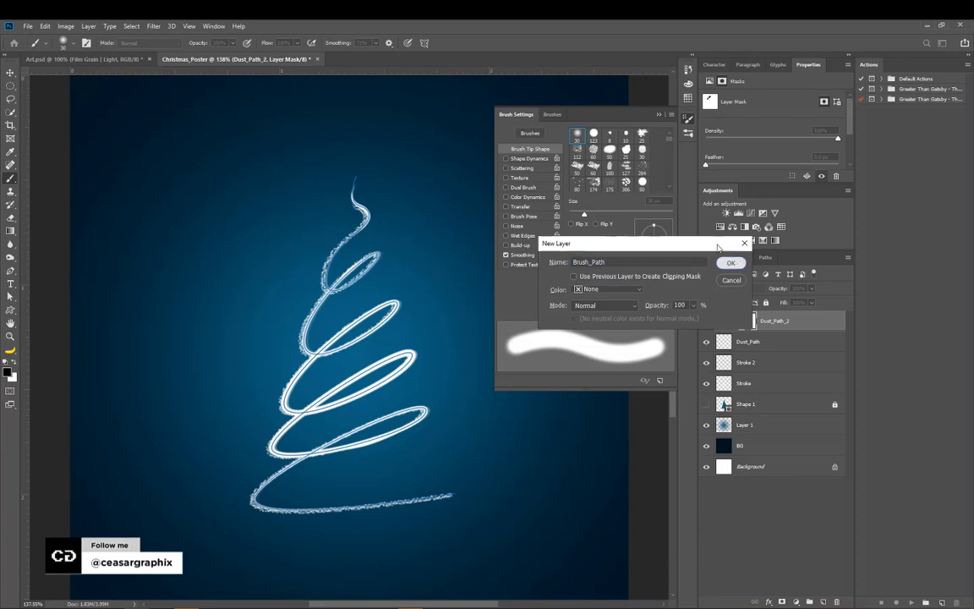
{"action": "left_click", "coordinate": [731, 263]}
Step: Choose the 284 px textured brush tip and set its size to 18 px and its angle to 94°
{"action": "left_click", "coordinate": [642, 166]}
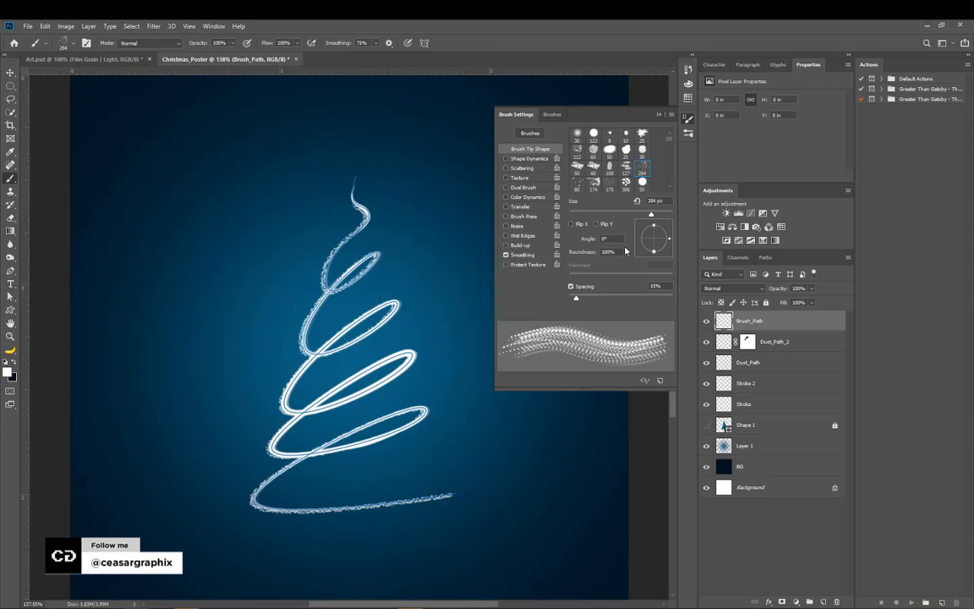
{"action": "left_click_drag", "start_coordinate": [634, 219], "coordinate": [577, 225]}
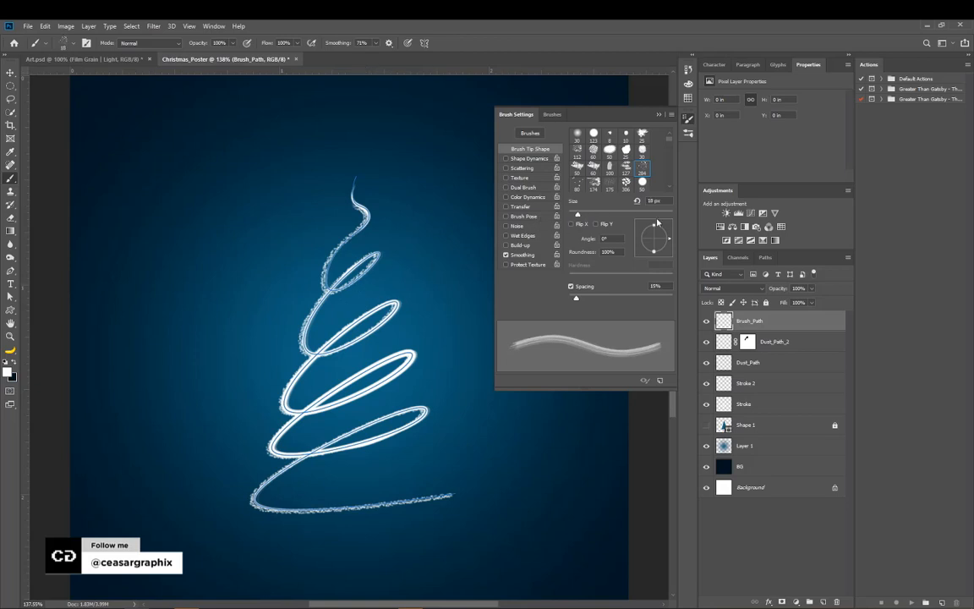
{"action": "left_click_drag", "start_coordinate": [668, 238], "coordinate": [657, 223]}
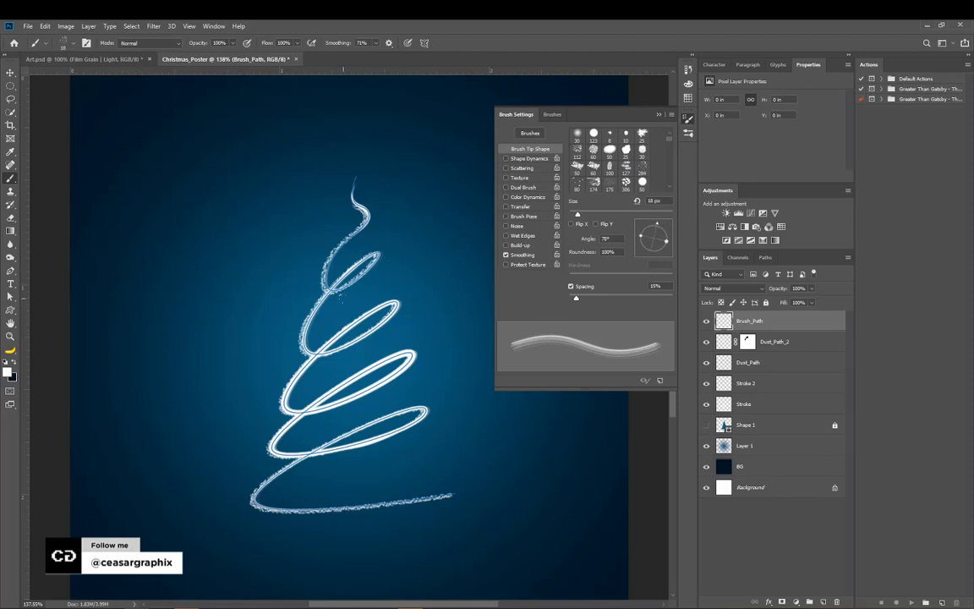
{"action": "key", "text": "shift+Right"}
{"action": "key", "text": "Right"}
Step: Stroke the spiral Work Path on Brush_Path with the Brush tool and Simulate Pressure enabled
{"action": "left_click", "coordinate": [10, 297]}
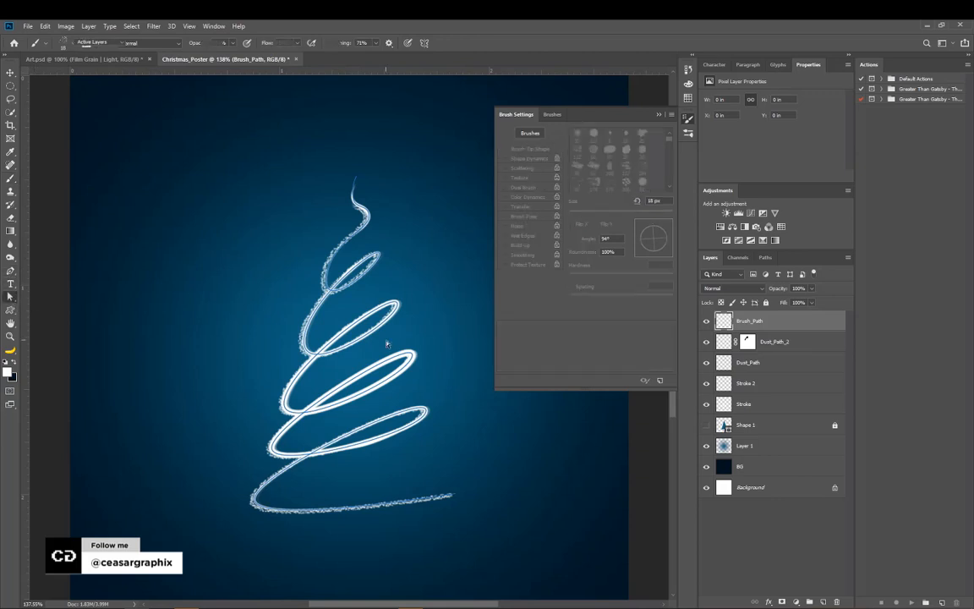
{"action": "right_click", "coordinate": [329, 279]}
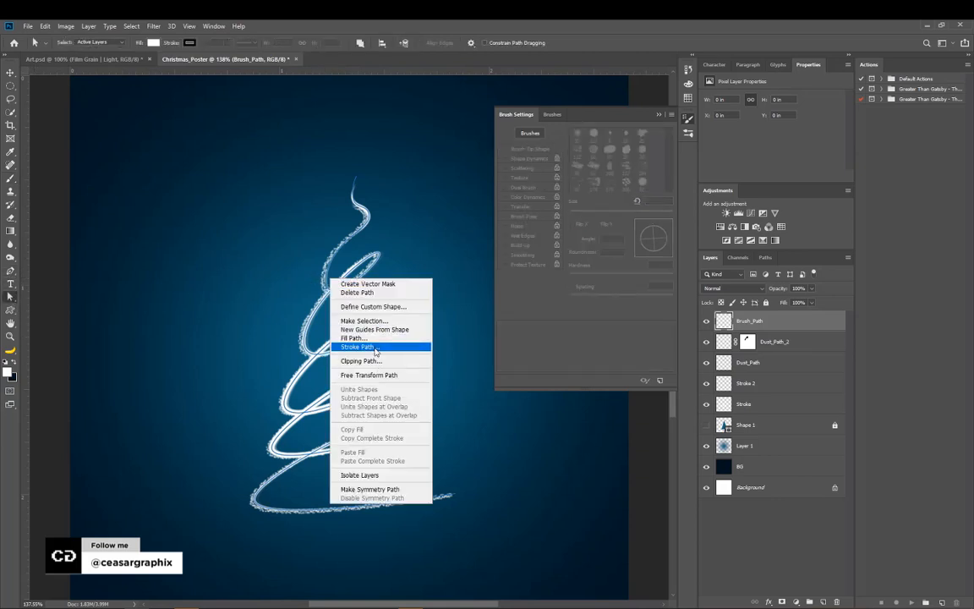
{"action": "left_click", "coordinate": [375, 348]}
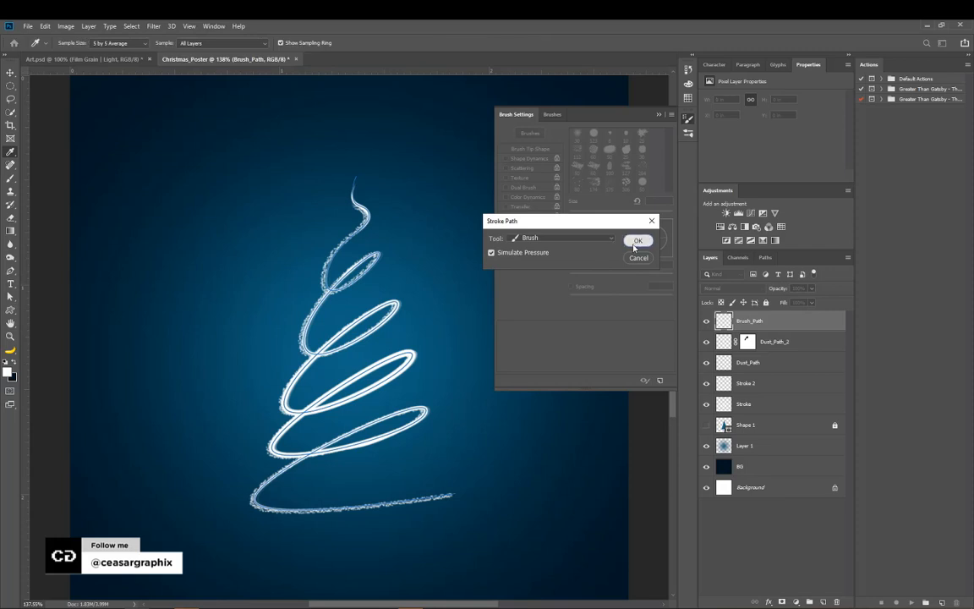
{"action": "left_click", "coordinate": [636, 241]}
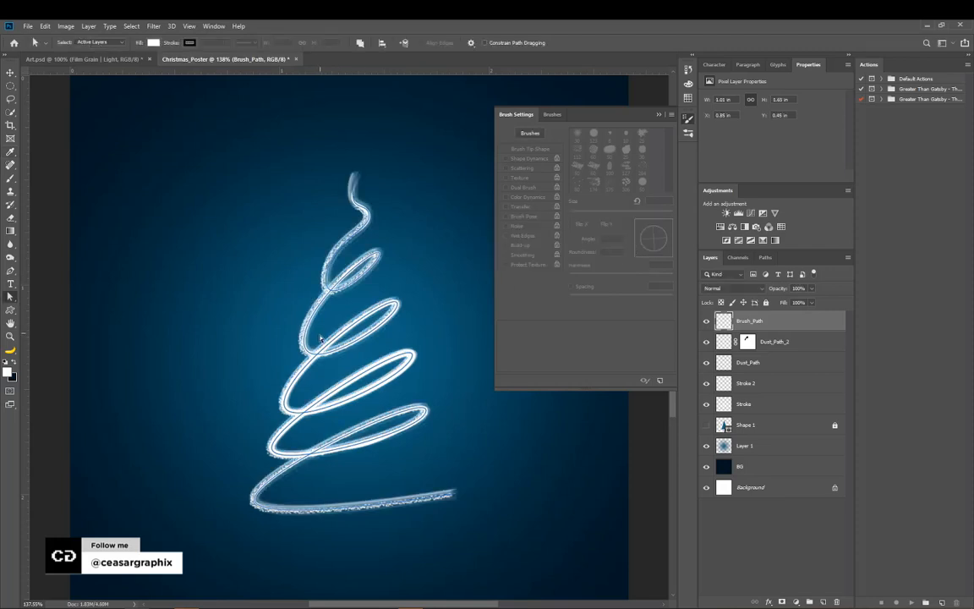
Step: Try offsetting the Brush_Path stroke slightly downward and adding a layer mask, and undo back to the empty layer
{"action": "key", "text": "v"}
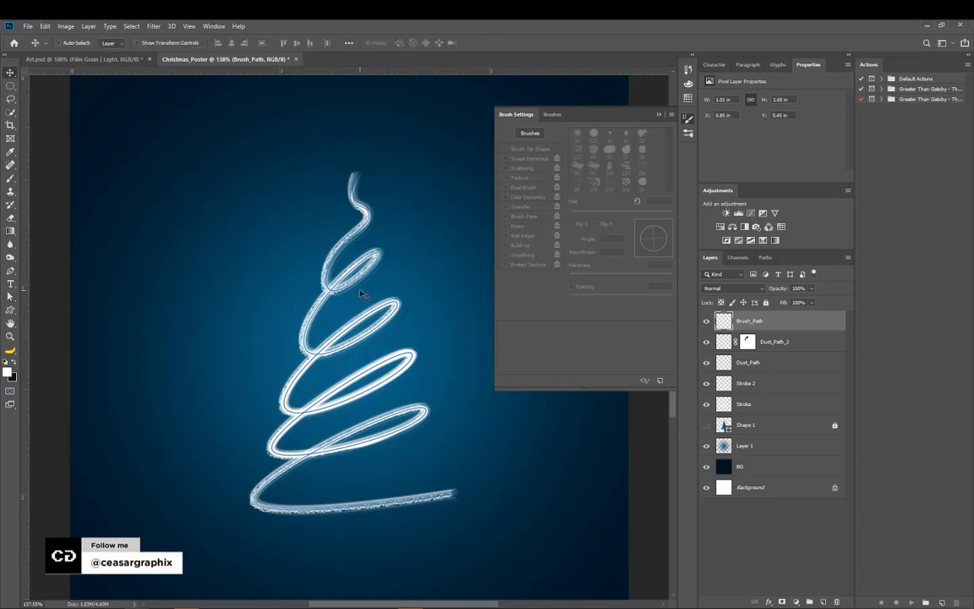
{"action": "left_click_drag", "start_coordinate": [361, 285], "coordinate": [361, 285]}
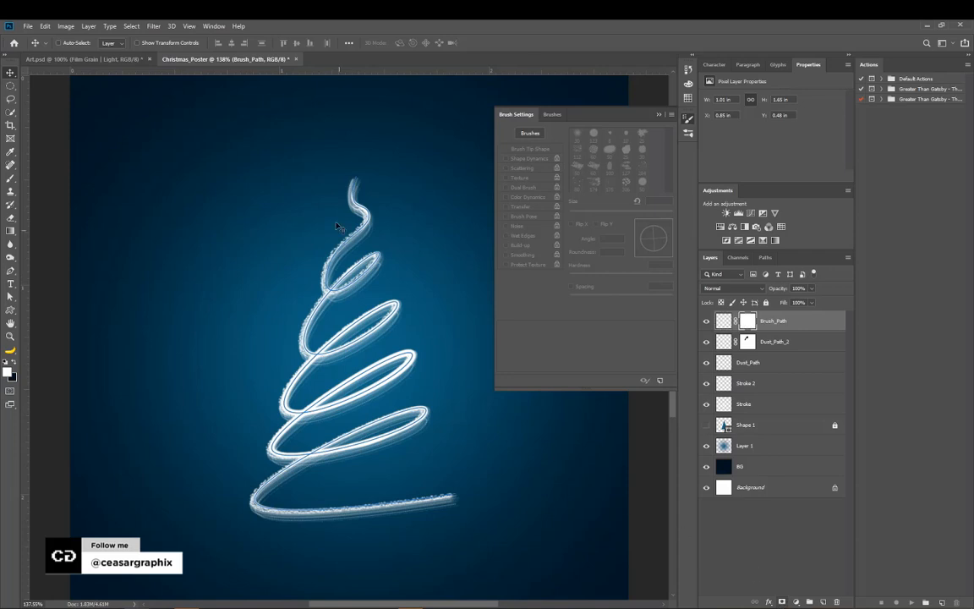
{"action": "left_click", "coordinate": [784, 601]}
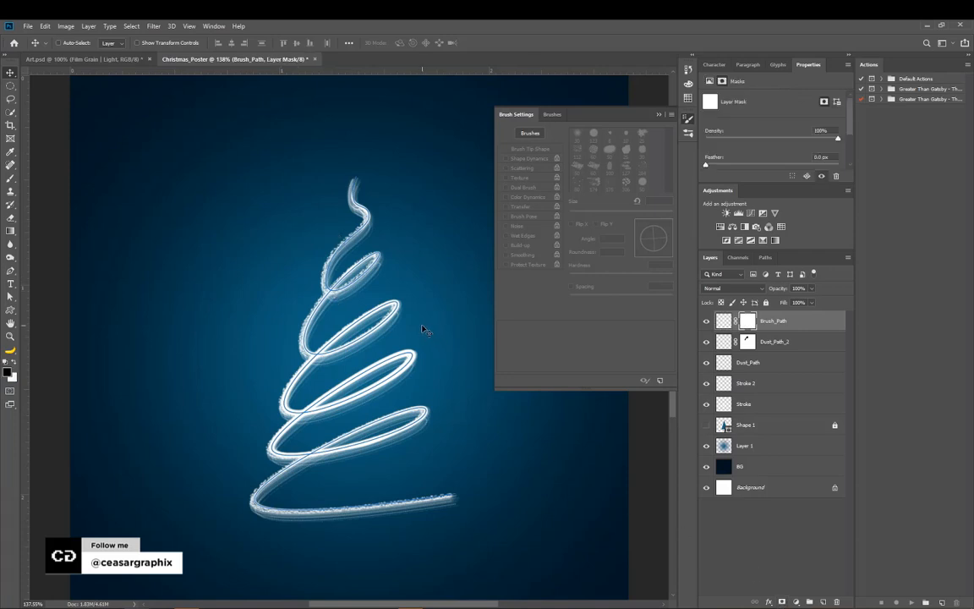
{"action": "key", "text": "ctrl+z"}
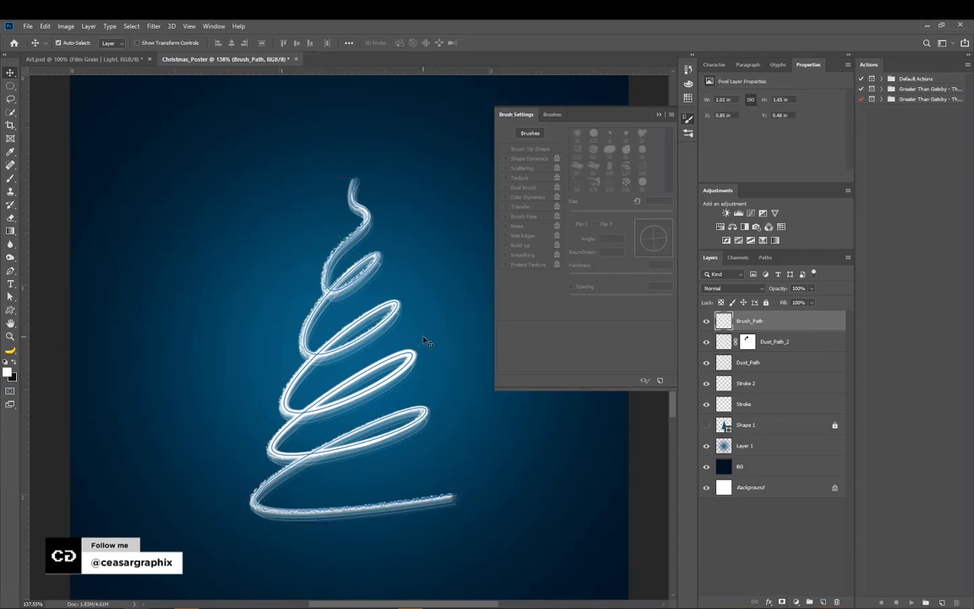
{"action": "key", "text": "ctrl+z"}
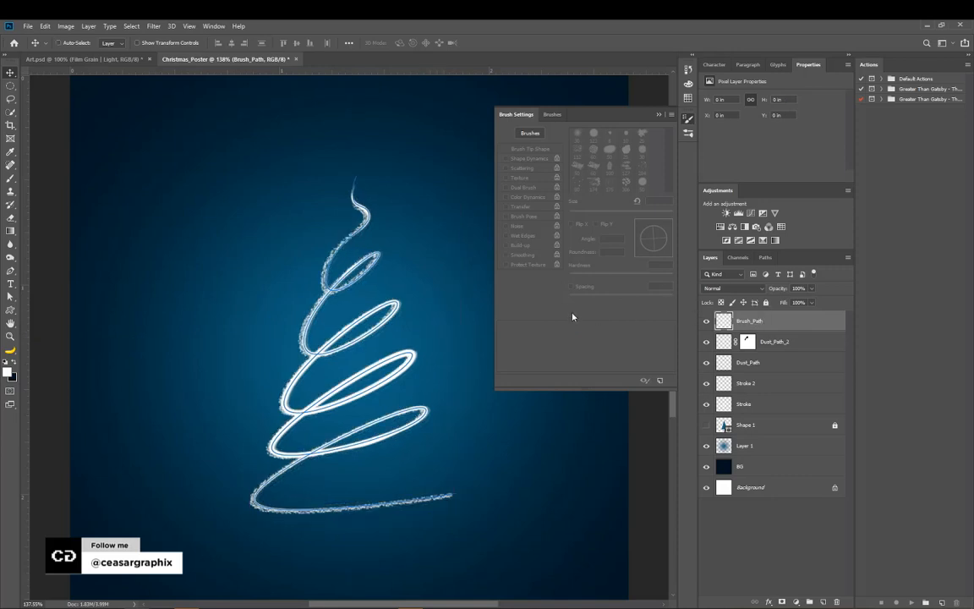
Step: Reduce the textured brush to 8 px, stroke the spiral path again on Brush_Path, and hide the path outline
{"action": "key", "text": "b"}
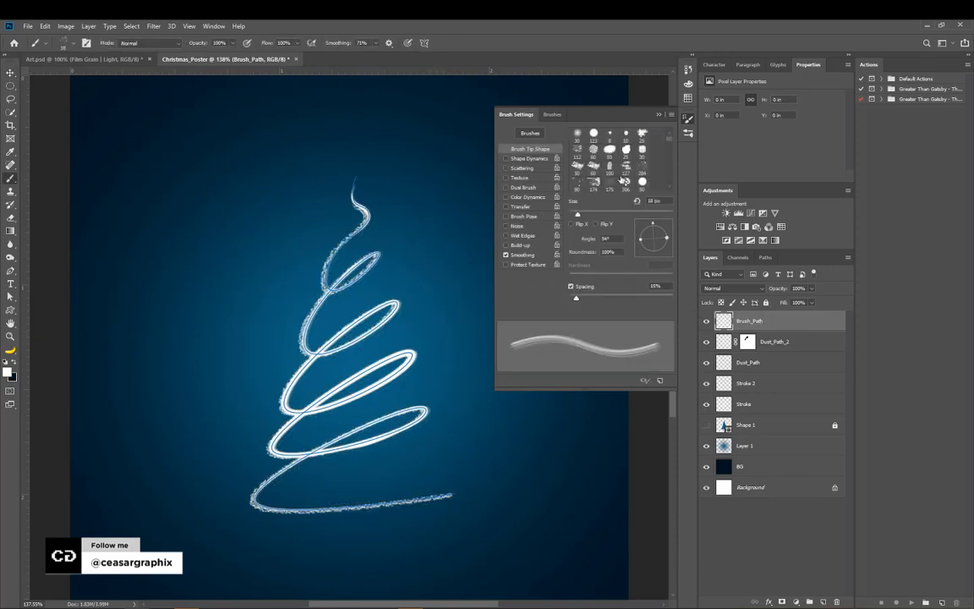
{"action": "left_click_drag", "start_coordinate": [573, 213], "coordinate": [572, 215]}
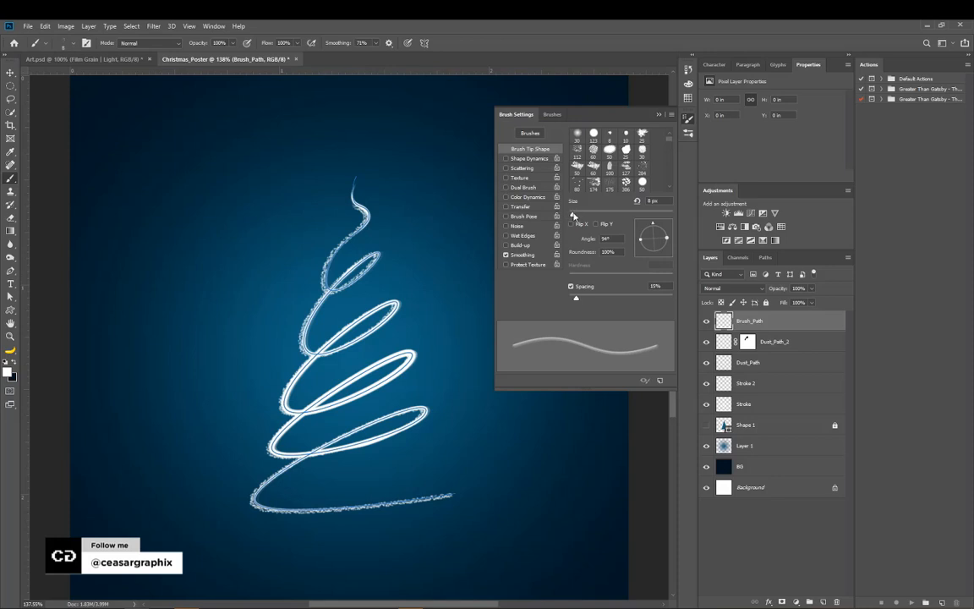
{"action": "left_click_drag", "start_coordinate": [572, 214], "coordinate": [572, 214]}
{"action": "key", "text": "p"}
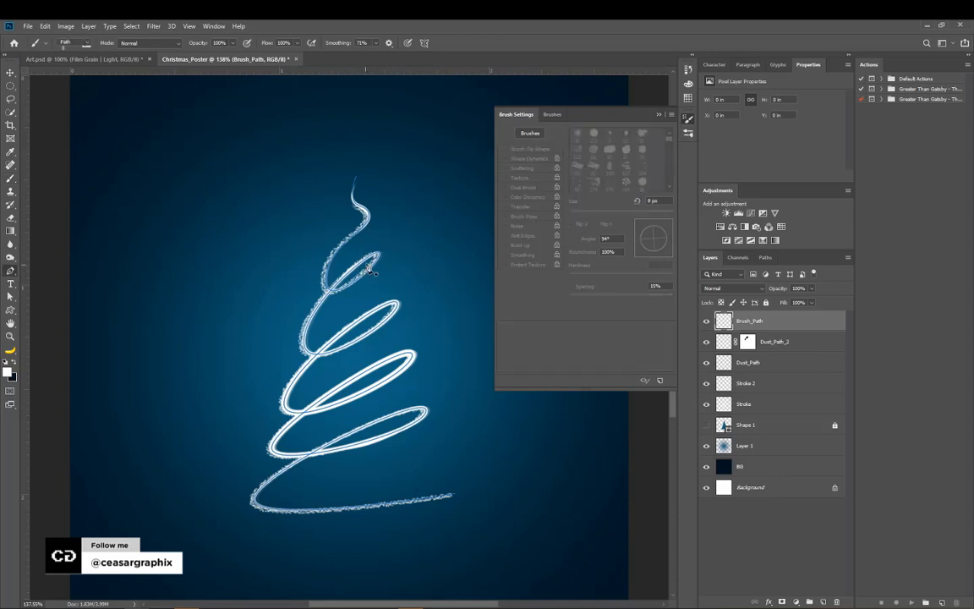
{"action": "right_click", "coordinate": [380, 265]}
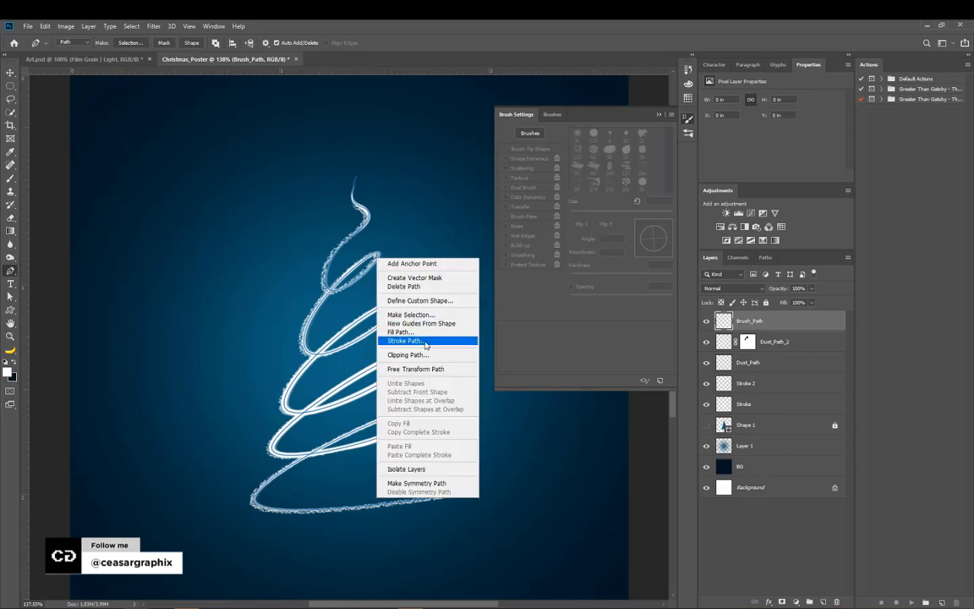
{"action": "left_click", "coordinate": [407, 338]}
{"action": "left_click", "coordinate": [636, 241]}
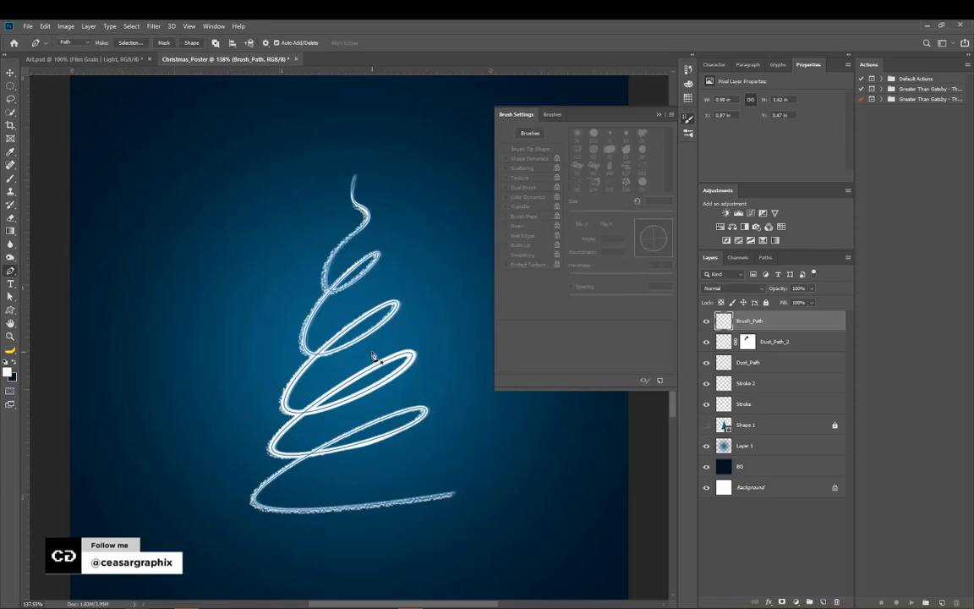
{"action": "key", "text": "Return"}
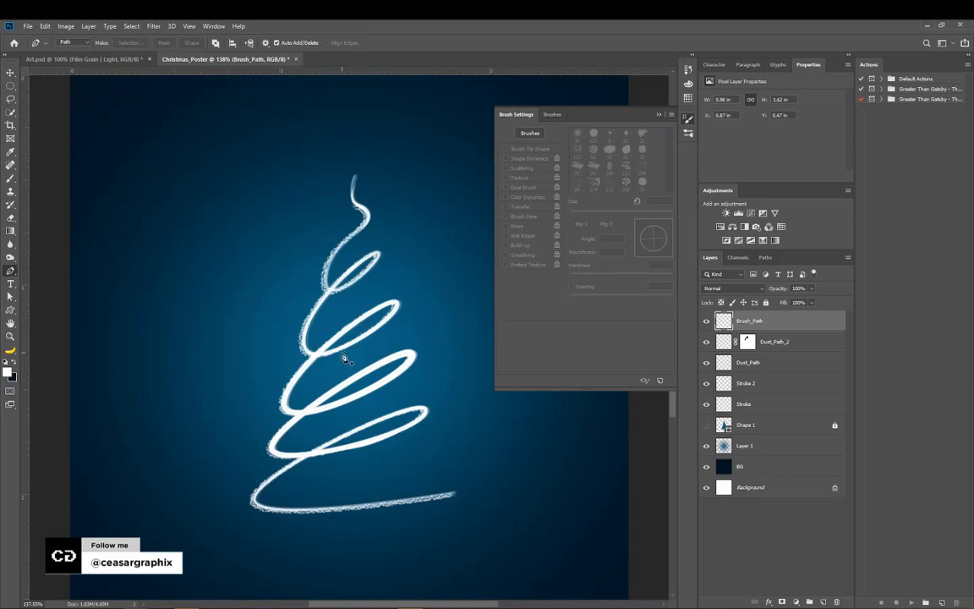
Step: Try offsetting the thinner Brush_Path stroke below and above the main spiral, and delete the Brush_Path layer
{"action": "key", "text": "v"}
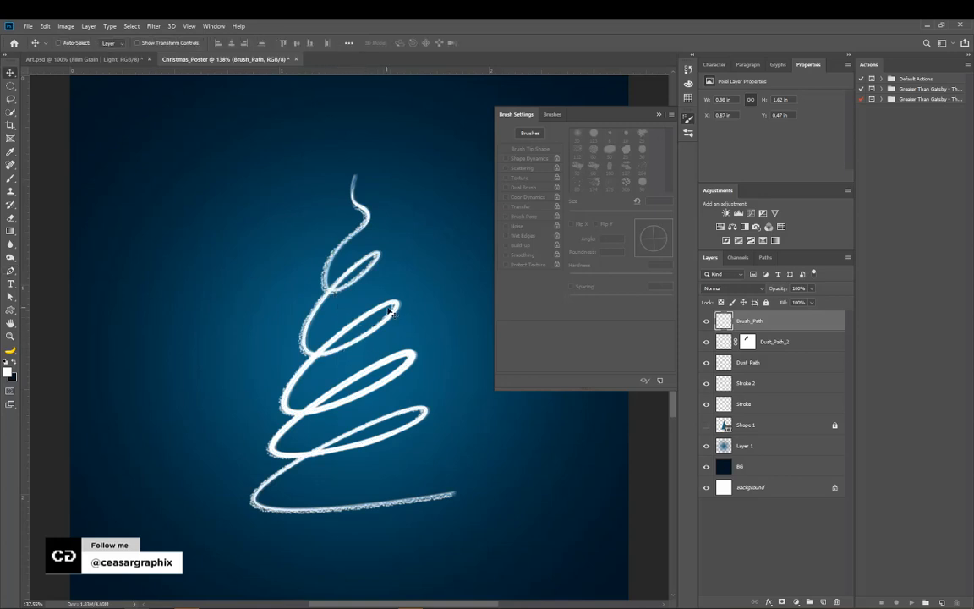
{"action": "left_click_drag", "start_coordinate": [393, 297], "coordinate": [406, 307]}
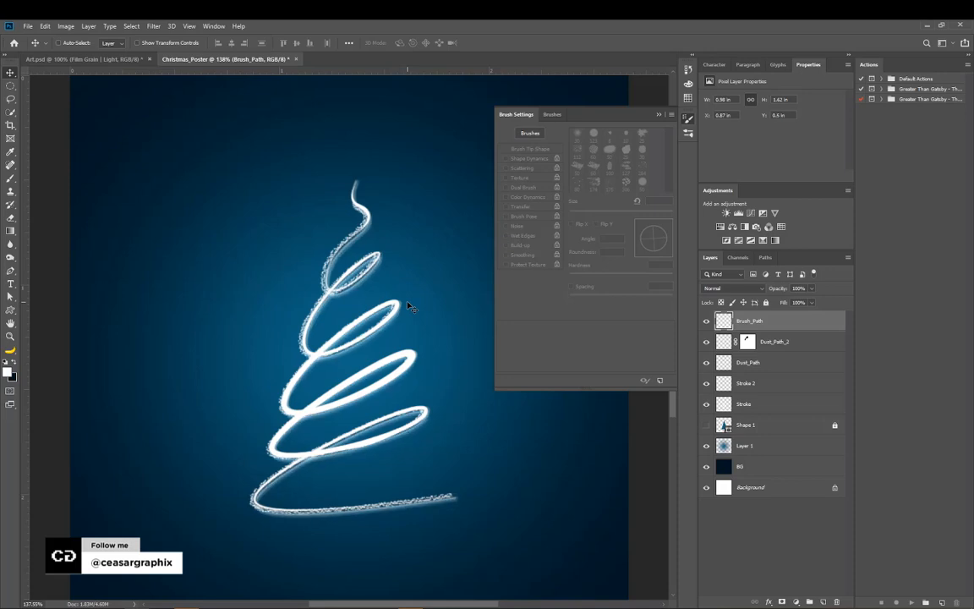
{"action": "left_click_drag", "start_coordinate": [380, 347], "coordinate": [382, 338]}
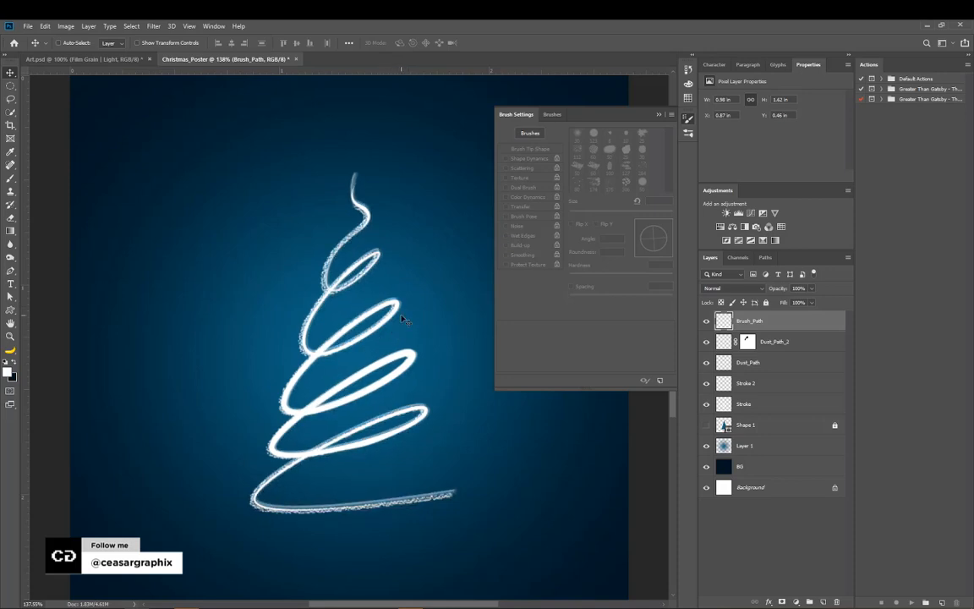
{"action": "left_click_drag", "start_coordinate": [329, 405], "coordinate": [338, 397]}
{"action": "key", "text": "Delete"}
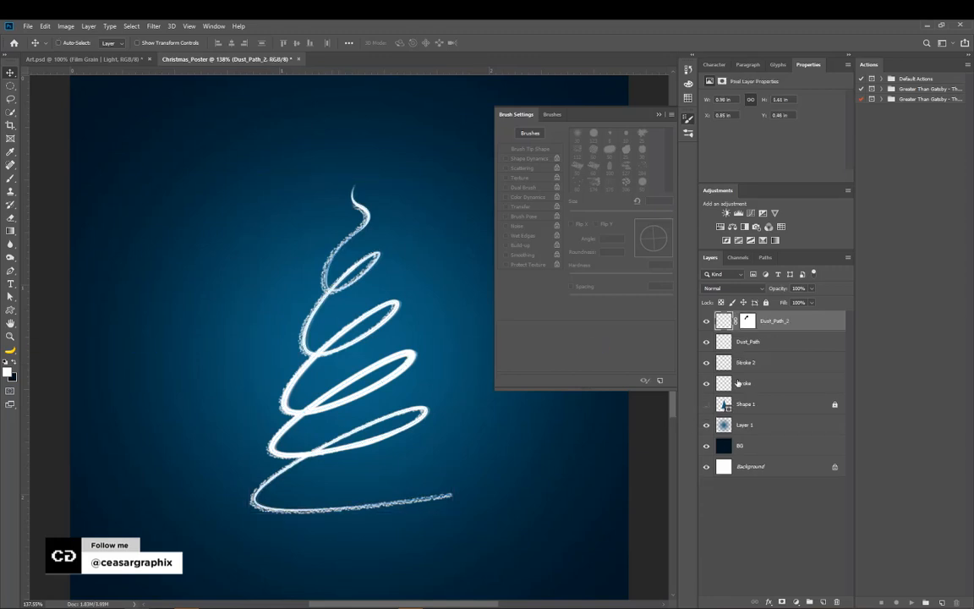
Step: Activate Path 1 and add a new empty layer above Dust_Path_2
{"action": "left_click", "coordinate": [765, 257]}
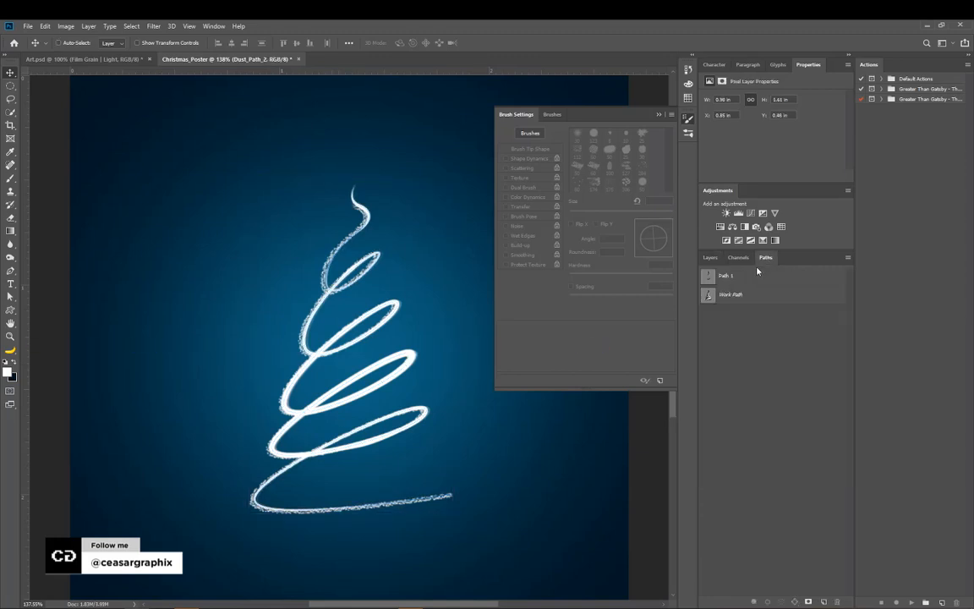
{"action": "left_click", "coordinate": [704, 277]}
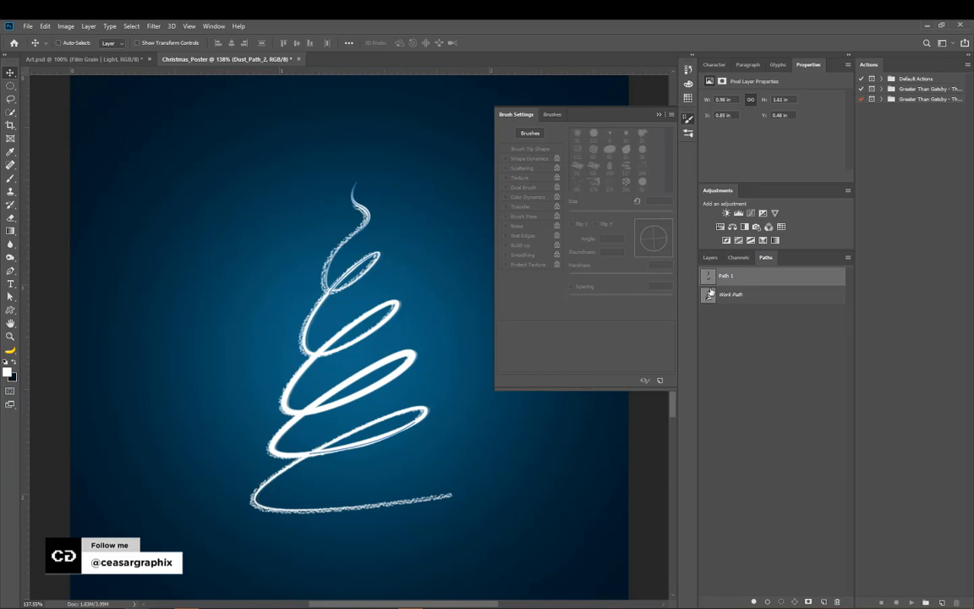
{"action": "left_click", "coordinate": [711, 258]}
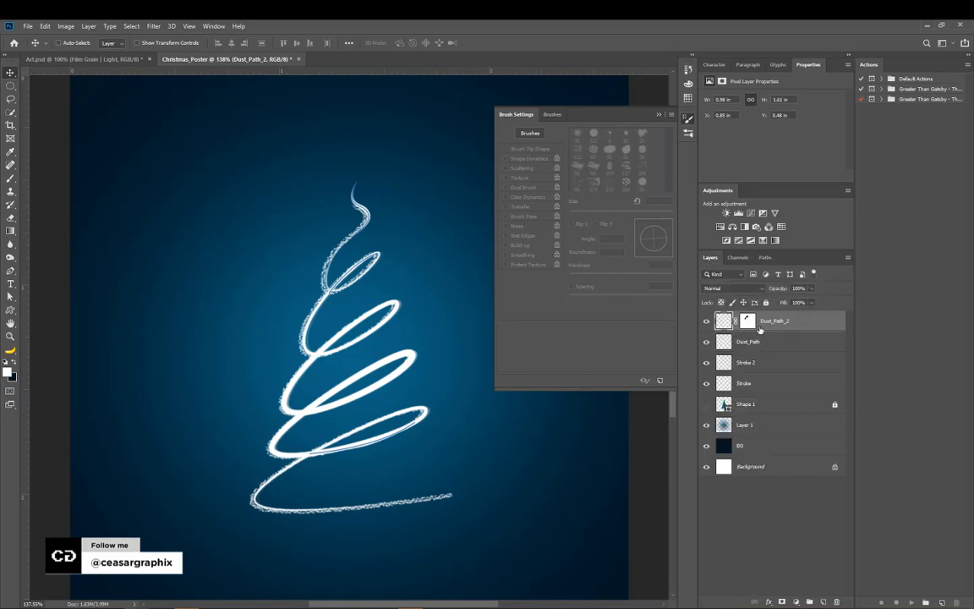
{"action": "left_click", "coordinate": [823, 601]}
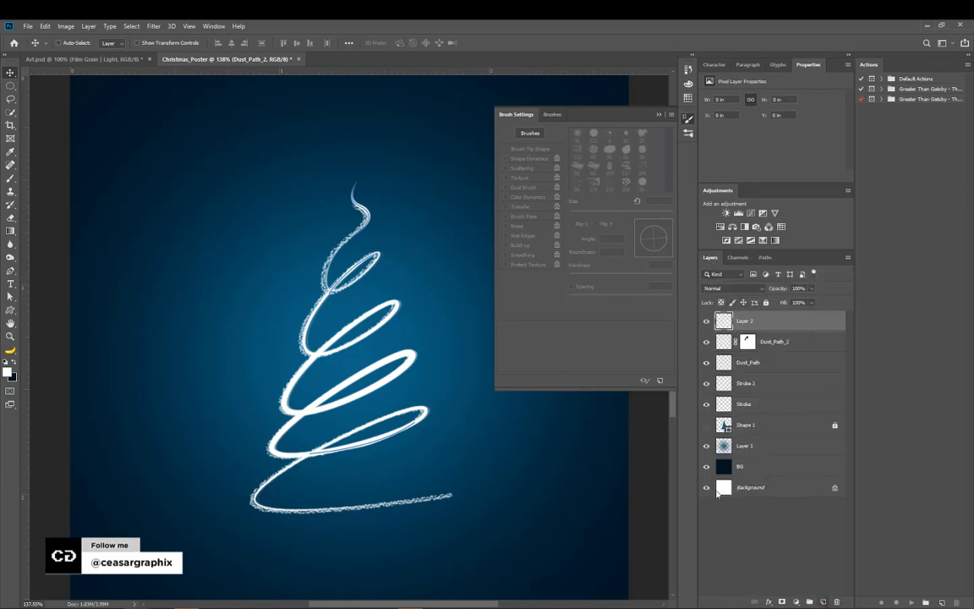
Step: Stroke the spiral path on Layer 2 using the 284 px bubble-scatter brush reduced to a small size with adjusted spacing
{"action": "key", "text": "b"}
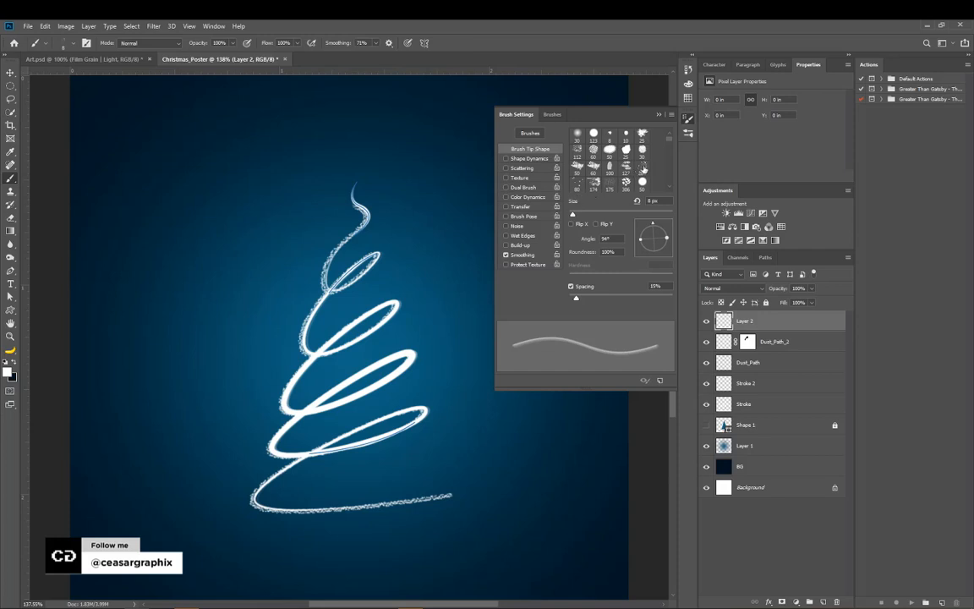
{"action": "left_click", "coordinate": [641, 169]}
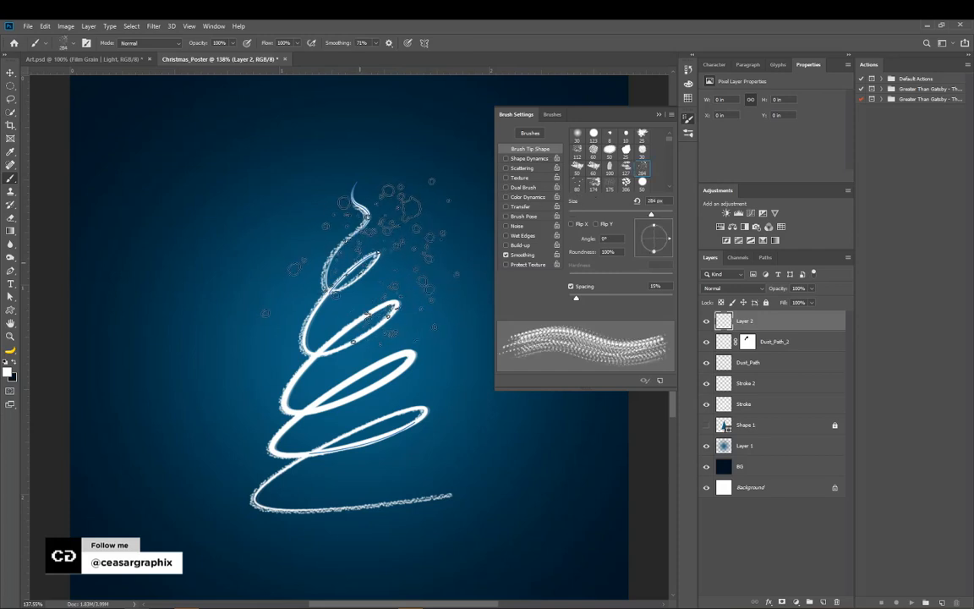
{"action": "left_click_drag", "start_coordinate": [595, 214], "coordinate": [574, 214]}
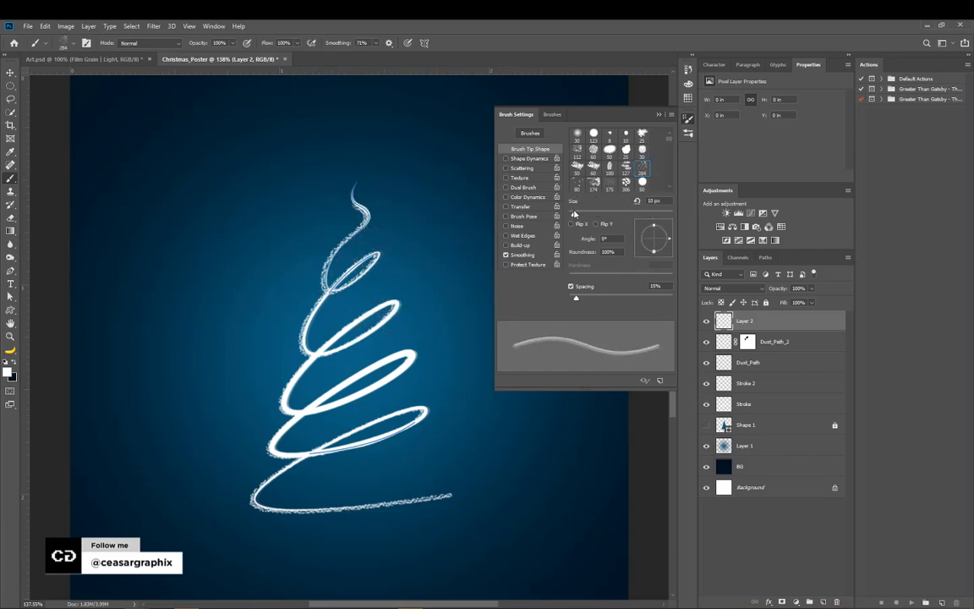
{"action": "left_click_drag", "start_coordinate": [576, 299], "coordinate": [572, 301]}
{"action": "left_click_drag", "start_coordinate": [573, 214], "coordinate": [575, 217]}
{"action": "key", "text": "p"}
{"action": "right_click", "coordinate": [359, 285]}
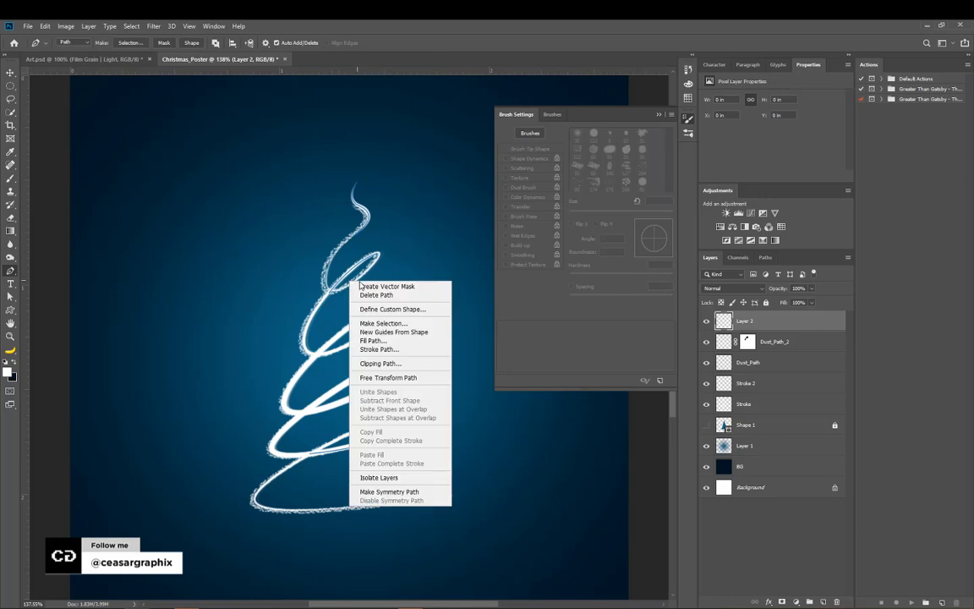
{"action": "left_click", "coordinate": [374, 349]}
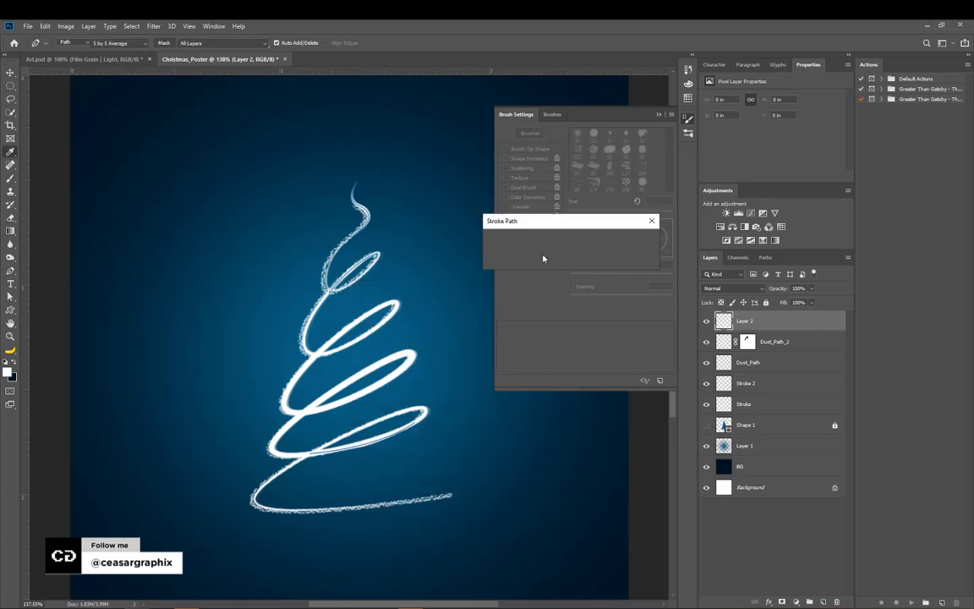
{"action": "left_click", "coordinate": [635, 241]}
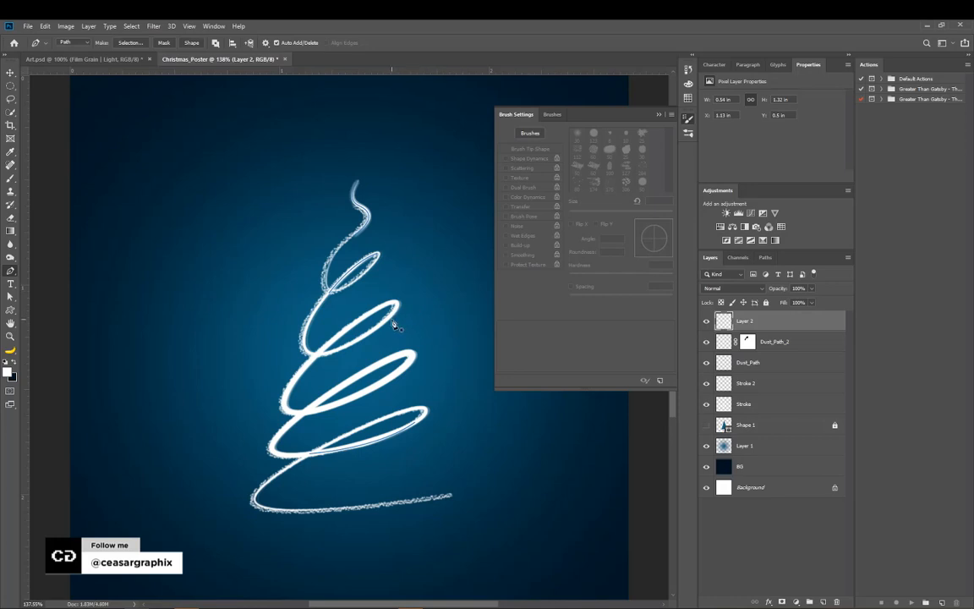
Step: Hide the path outline and offset the new Layer 2 stroke slightly down and to the left of the main spiral
{"action": "key", "text": "Return"}
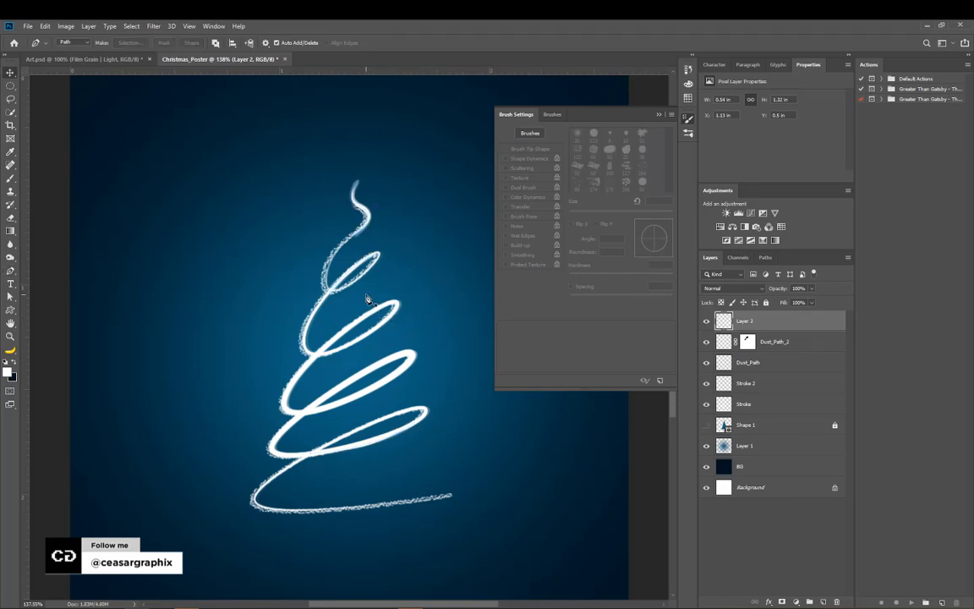
{"action": "key", "text": "v"}
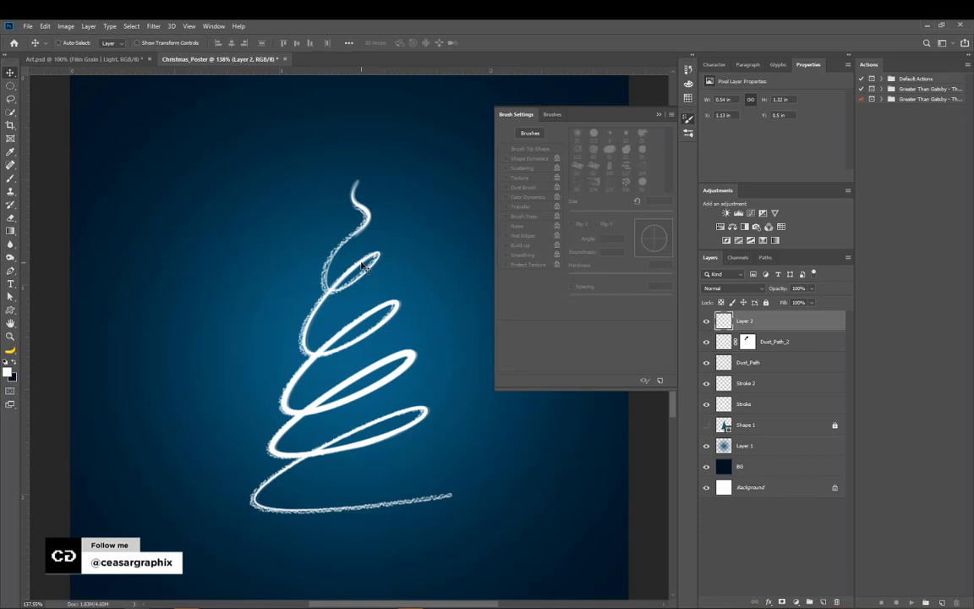
{"action": "left_click_drag", "start_coordinate": [364, 265], "coordinate": [361, 268]}
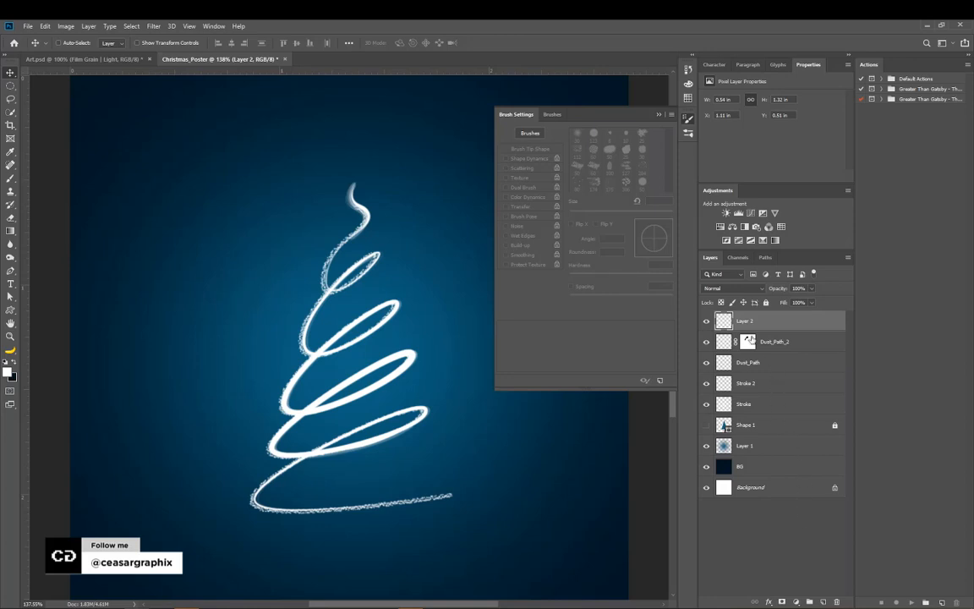
Step: Add a new empty layer above Layer 2 and name it Dust
{"action": "left_click", "coordinate": [825, 601]}
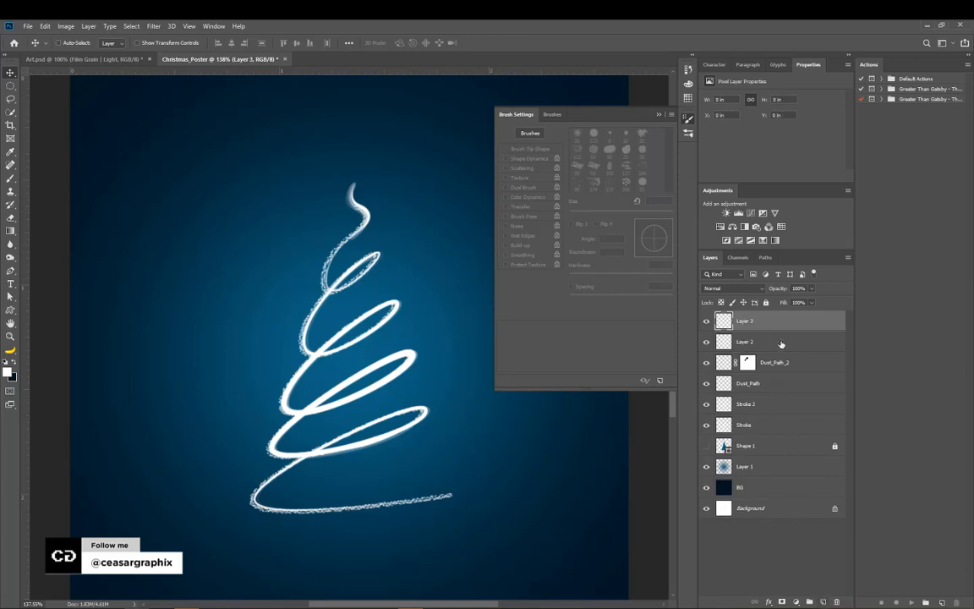
{"action": "double_click", "coordinate": [743, 322]}
{"action": "type", "text": "p"}
{"action": "type", "text": "D"}
{"action": "type", "text": "ust"}
{"action": "key", "text": "Return"}
Step: Try stamping the bubble-scatter brush at 23 px between the loops on the Dust layer, and undo the stamp
{"action": "key", "text": "b"}
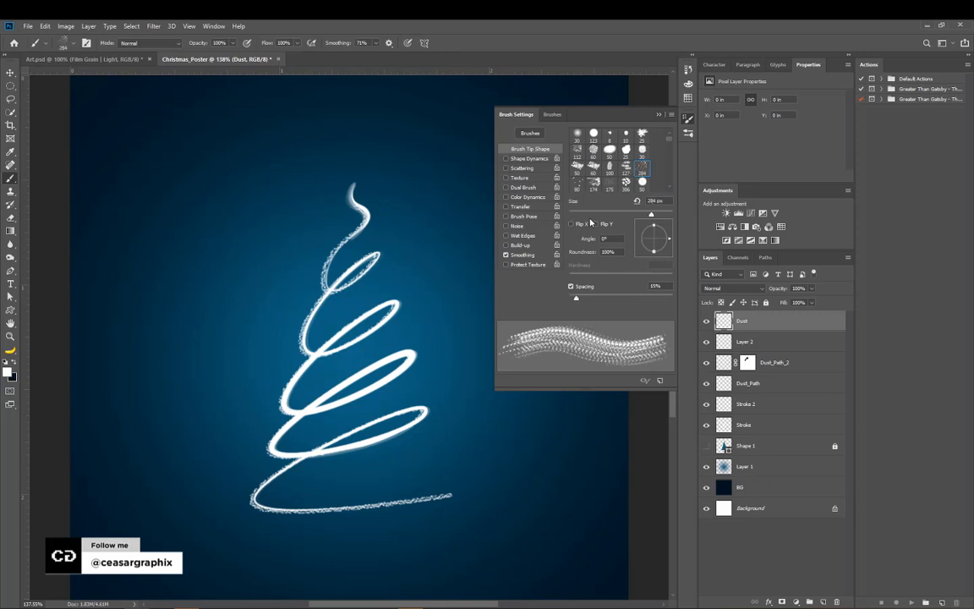
{"action": "left_click_drag", "start_coordinate": [650, 215], "coordinate": [579, 215]}
{"action": "left_click", "coordinate": [335, 304]}
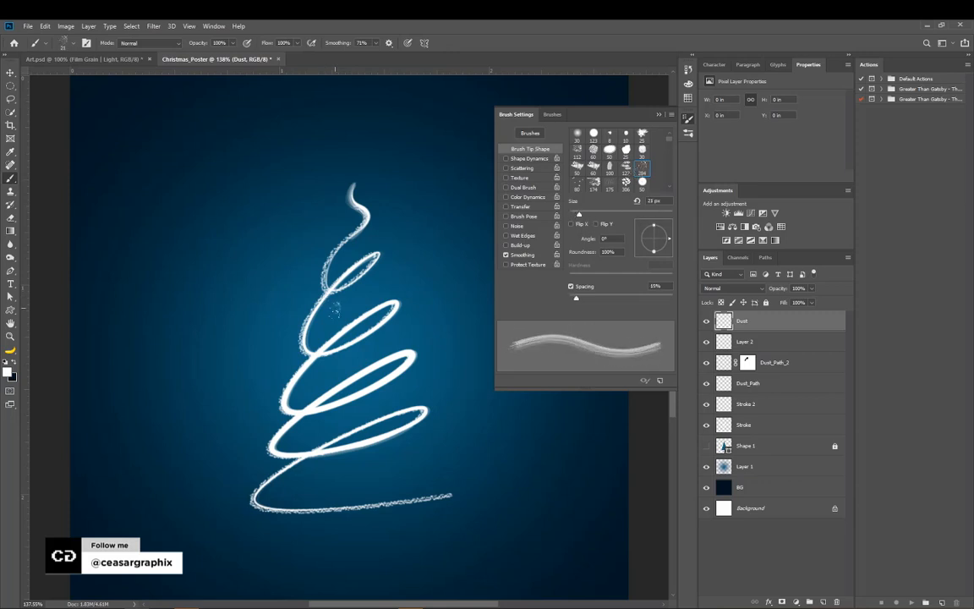
{"action": "key", "text": "ctrl+z"}
Step: Switch to the hard round 123 brush and set its size to 1 px
{"action": "left_click", "coordinate": [594, 133]}
{"action": "left_click_drag", "start_coordinate": [614, 216], "coordinate": [570, 215]}
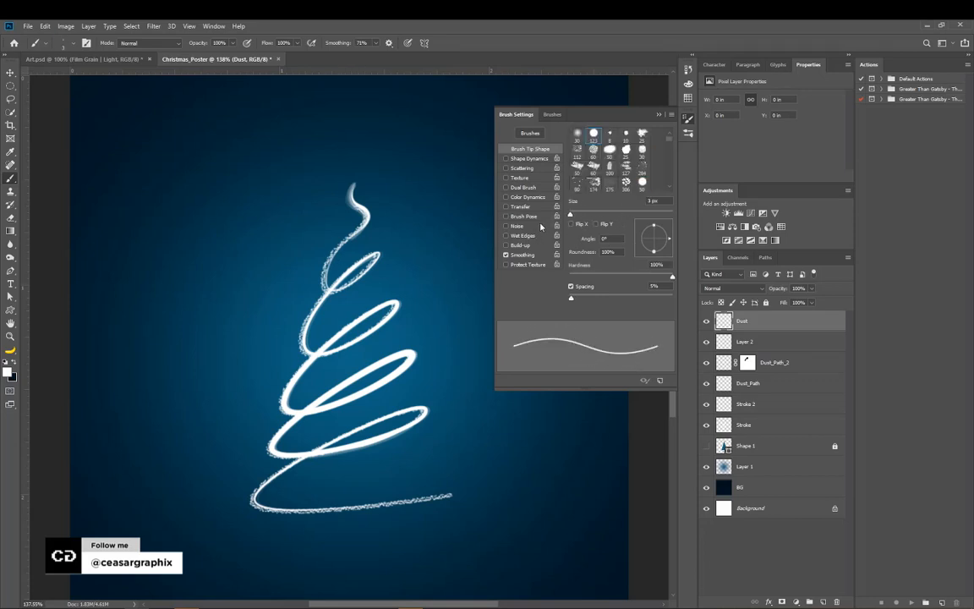
{"action": "left_click_drag", "start_coordinate": [570, 216], "coordinate": [569, 215]}
{"action": "type", "text": "1"}
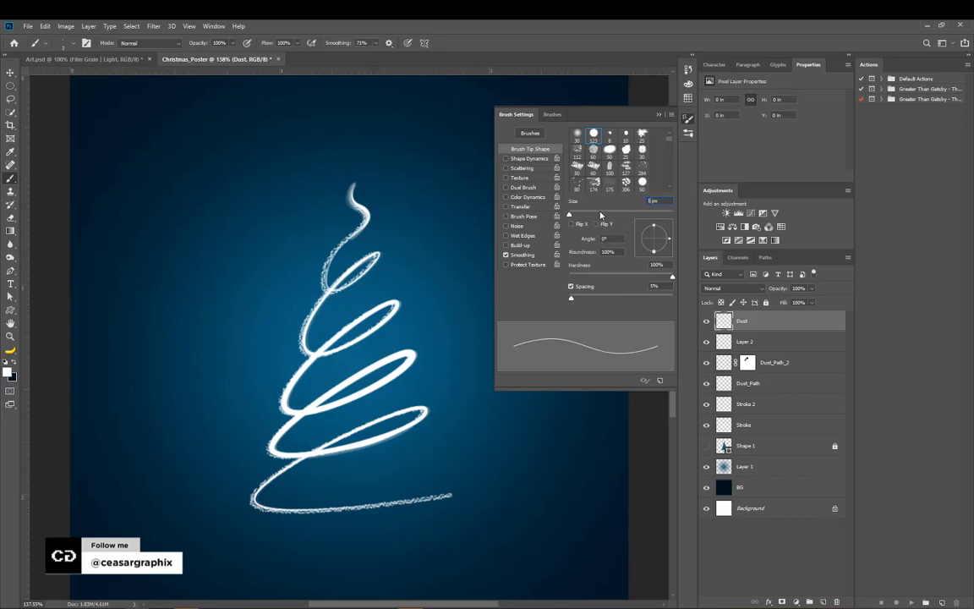
{"action": "key", "text": "Return"}
Step: Paint scattered white specks between the spiral loops on the Dust layer, and raise the brush size to 2 px
{"action": "left_click_drag", "start_coordinate": [347, 254], "coordinate": [362, 243]}
{"action": "left_click_drag", "start_coordinate": [380, 285], "coordinate": [370, 285]}
{"action": "left_click", "coordinate": [330, 318]}
{"action": "left_click", "coordinate": [317, 334]}
{"action": "left_click", "coordinate": [347, 344]}
{"action": "left_click", "coordinate": [348, 347]}
{"action": "left_click", "coordinate": [313, 393]}
{"action": "left_click", "coordinate": [651, 201]}
{"action": "type", "text": "2"}
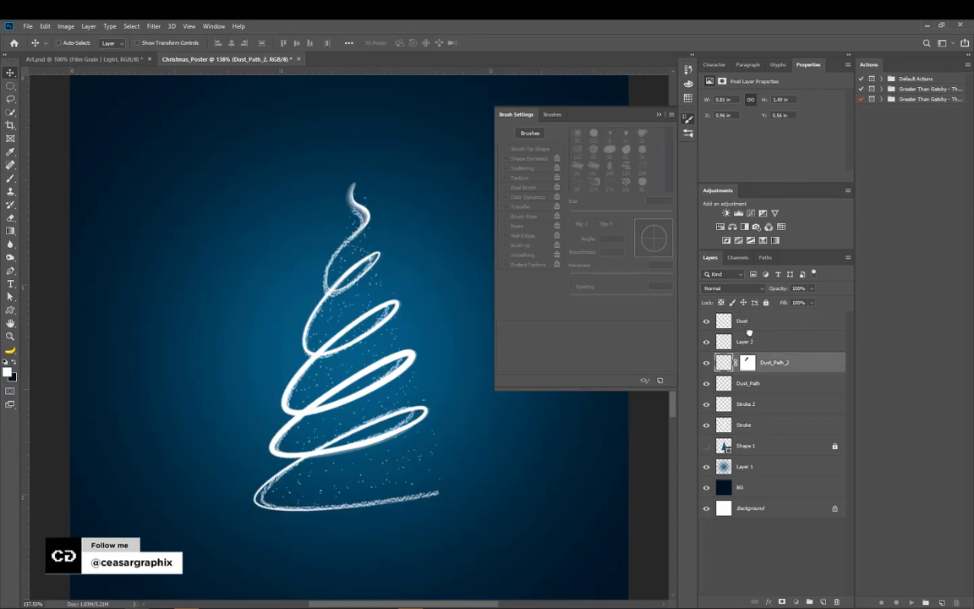
Step: Add an Outer Glow layer effect to the Stroke layer
{"action": "key", "text": "alt+bracketright"}
{"action": "key", "text": "alt+bracketright"}
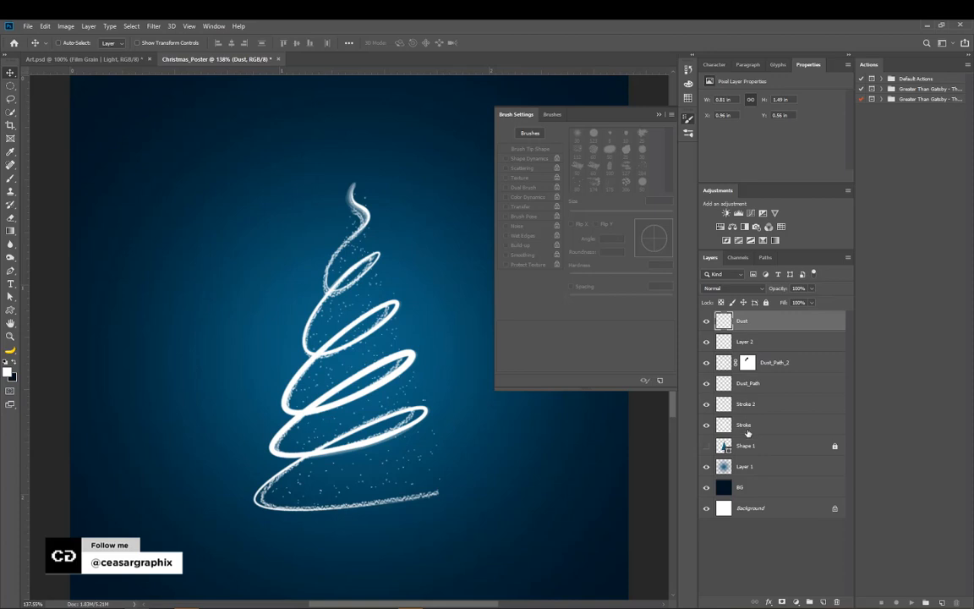
{"action": "key", "text": "alt+bracketleft"}
{"action": "key", "text": "alt+bracketleft"}
{"action": "key", "text": "alt+bracketleft"}
{"action": "key", "text": "alt+bracketleft"}
{"action": "key", "text": "alt+bracketleft"}
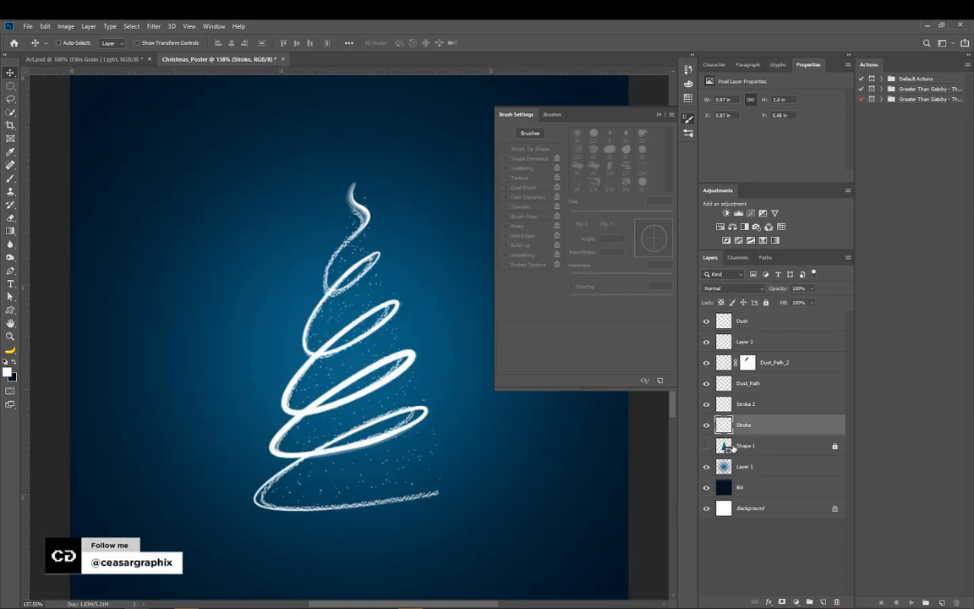
{"action": "left_click", "coordinate": [769, 602]}
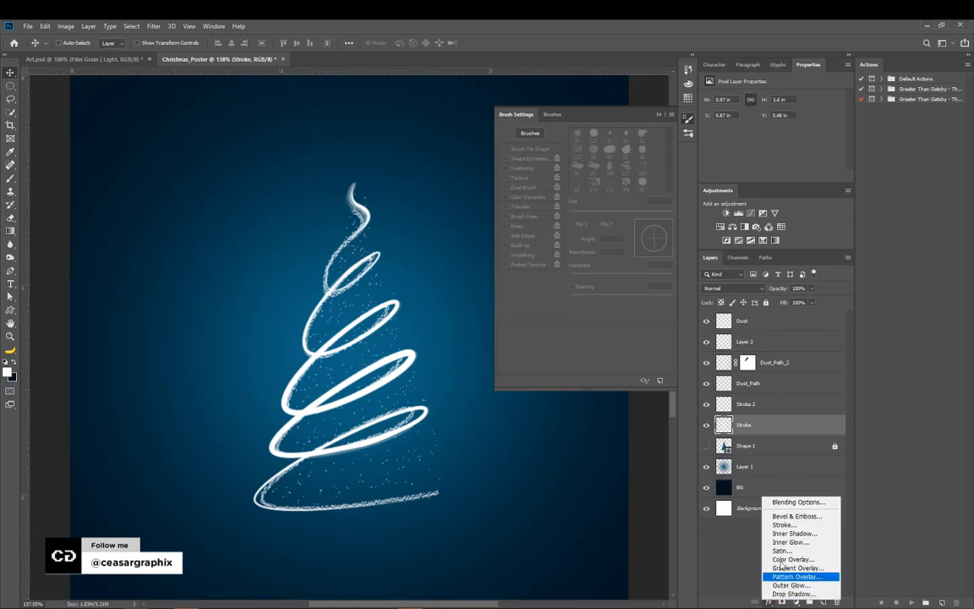
{"action": "key", "text": "Escape"}
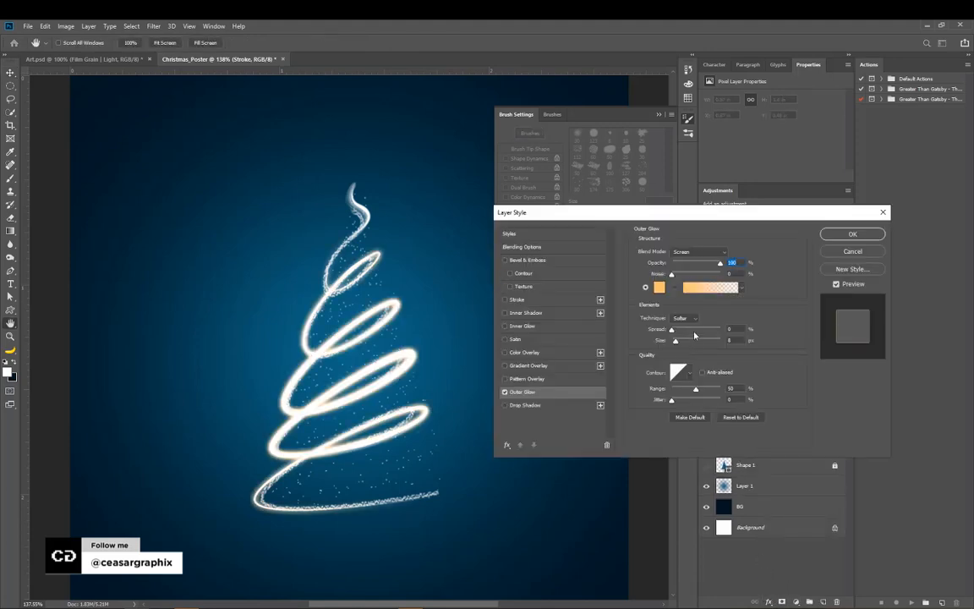
Step: Change the Outer Glow colour to a more saturated orange and apply the layer style
{"action": "left_click", "coordinate": [661, 288]}
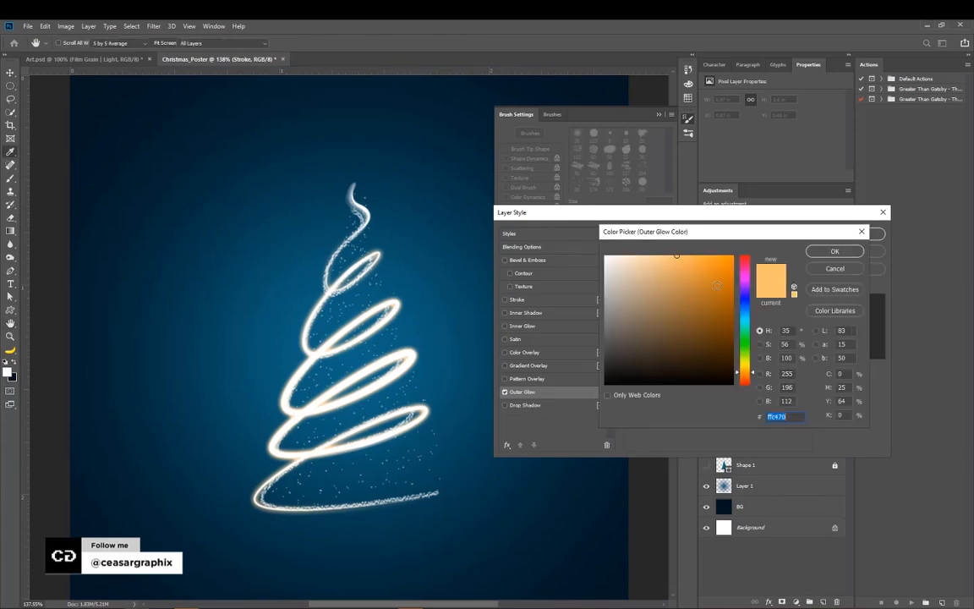
{"action": "left_click", "coordinate": [706, 259]}
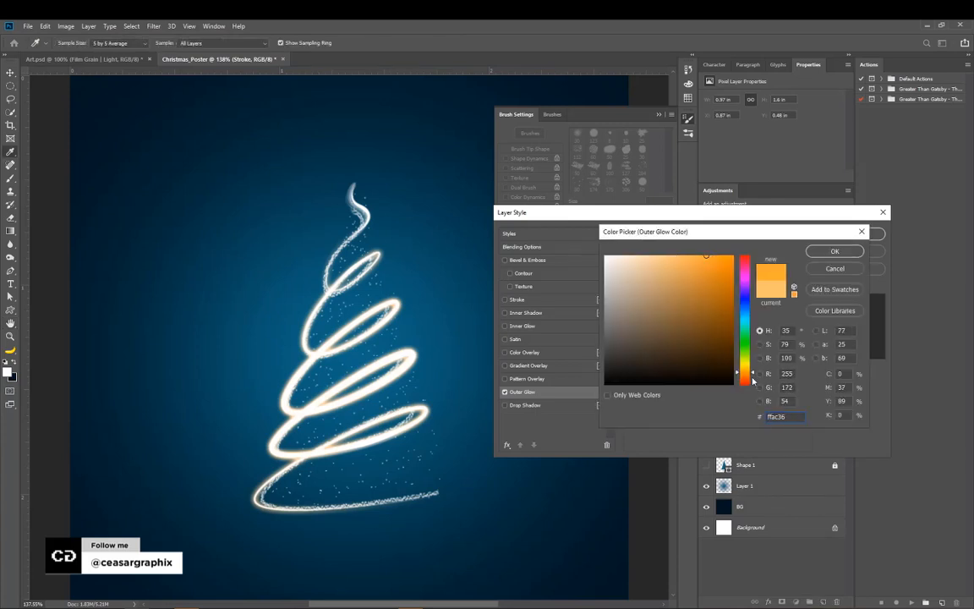
{"action": "left_click_drag", "start_coordinate": [752, 375], "coordinate": [758, 375]}
{"action": "key", "text": "Return"}
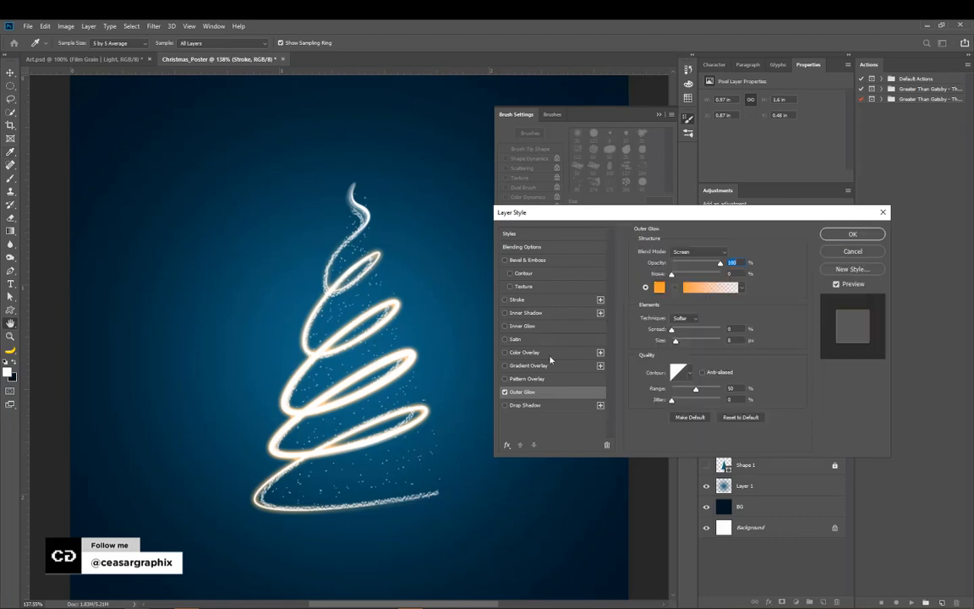
{"action": "left_click", "coordinate": [853, 234]}
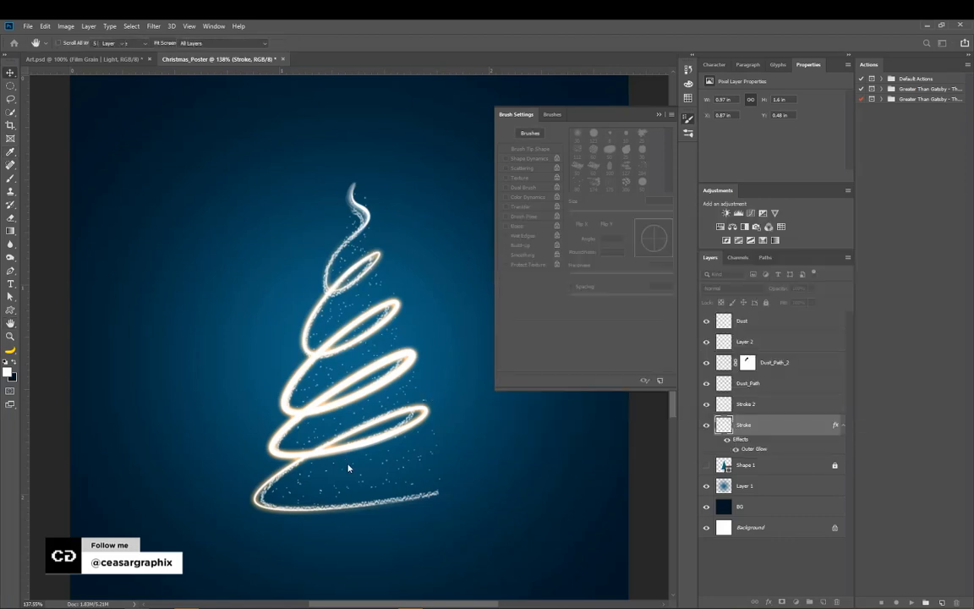
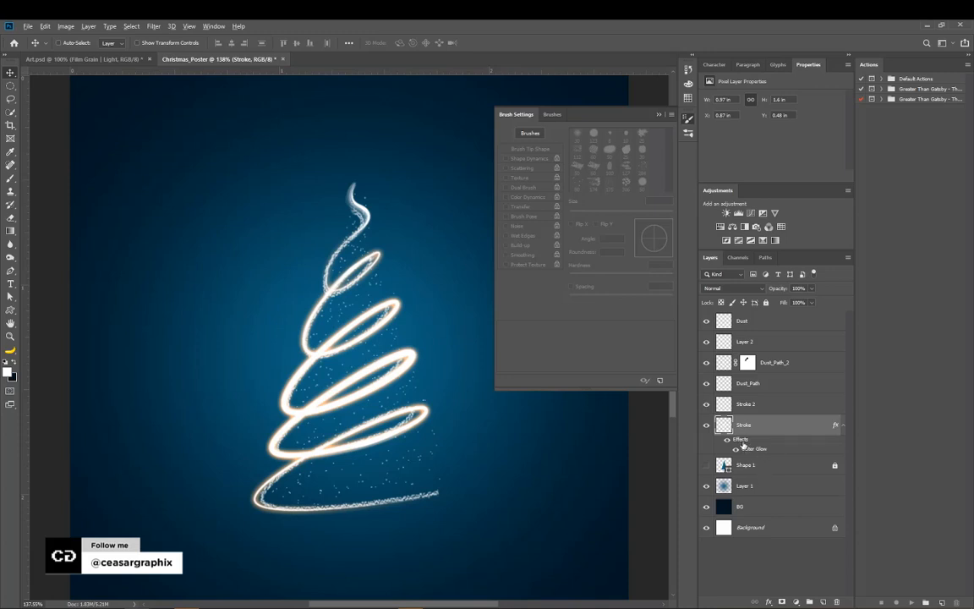
Step: Copy the Stroke layer's Outer Glow effect onto Stroke 2, Dust_Path, Dust_Path_2 and Layer 2
{"action": "left_click_drag", "start_coordinate": [741, 444], "coordinate": [748, 407]}
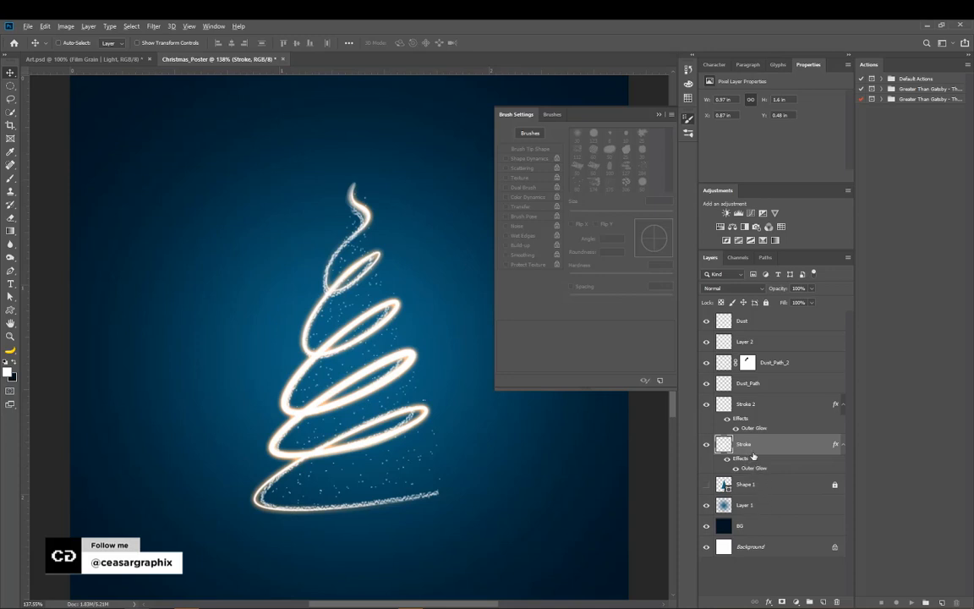
{"action": "left_click_drag", "start_coordinate": [743, 421], "coordinate": [744, 385]}
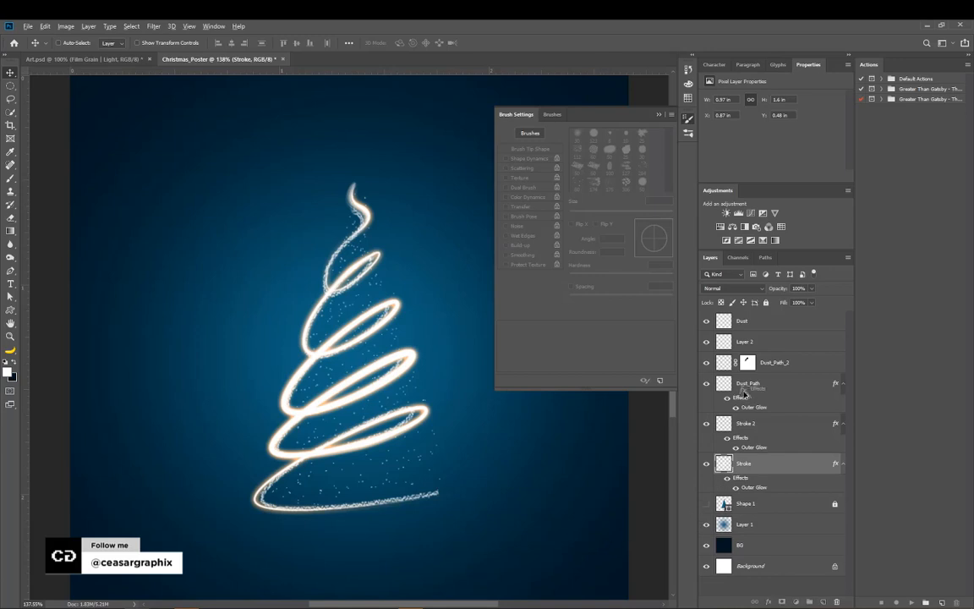
{"action": "left_click_drag", "start_coordinate": [741, 398], "coordinate": [761, 362]}
{"action": "left_click_drag", "start_coordinate": [735, 429], "coordinate": [740, 341]}
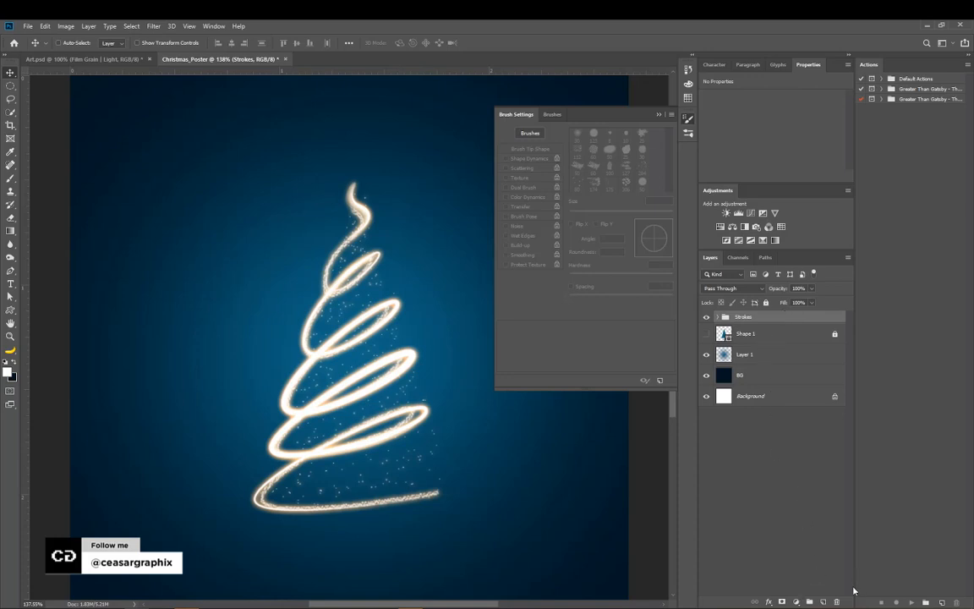
Step: Add a new layer named Star above the Strokes group and fill it with black
{"action": "key", "text": "ctrl+shift+n"}
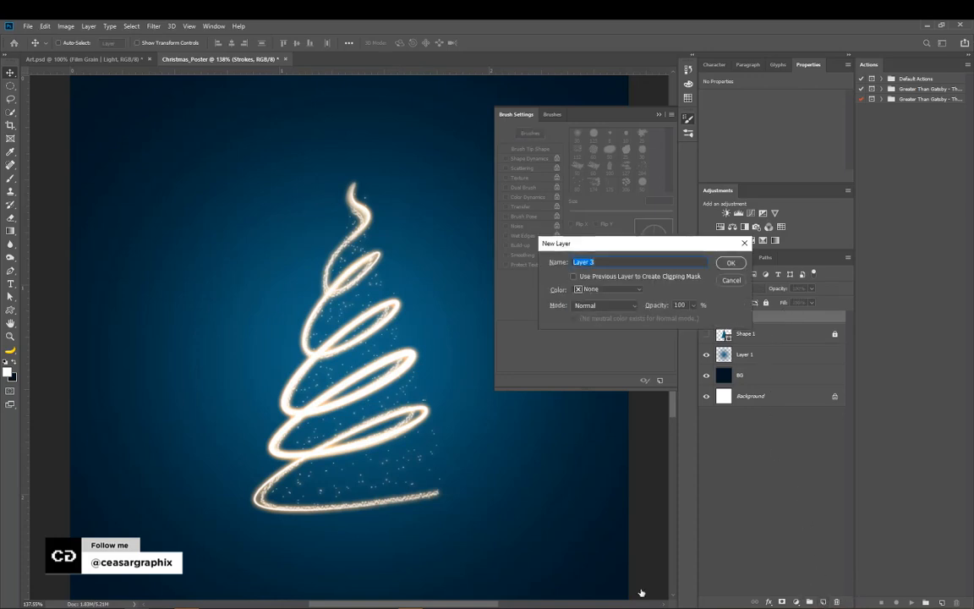
{"action": "type", "text": "Star"}
{"action": "key", "text": "Return"}
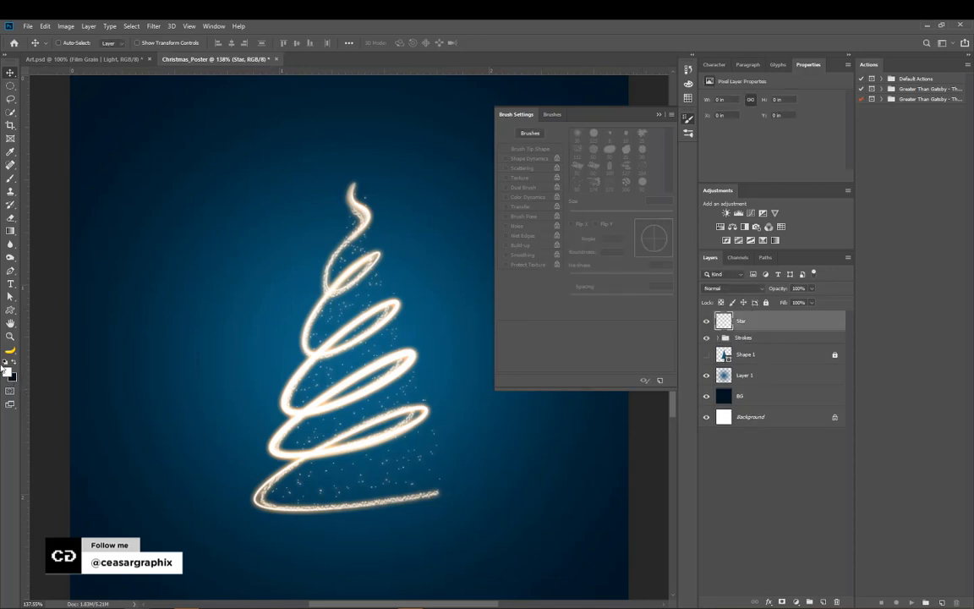
{"action": "left_click", "coordinate": [6, 363]}
{"action": "key", "text": "alt+BackSpace"}
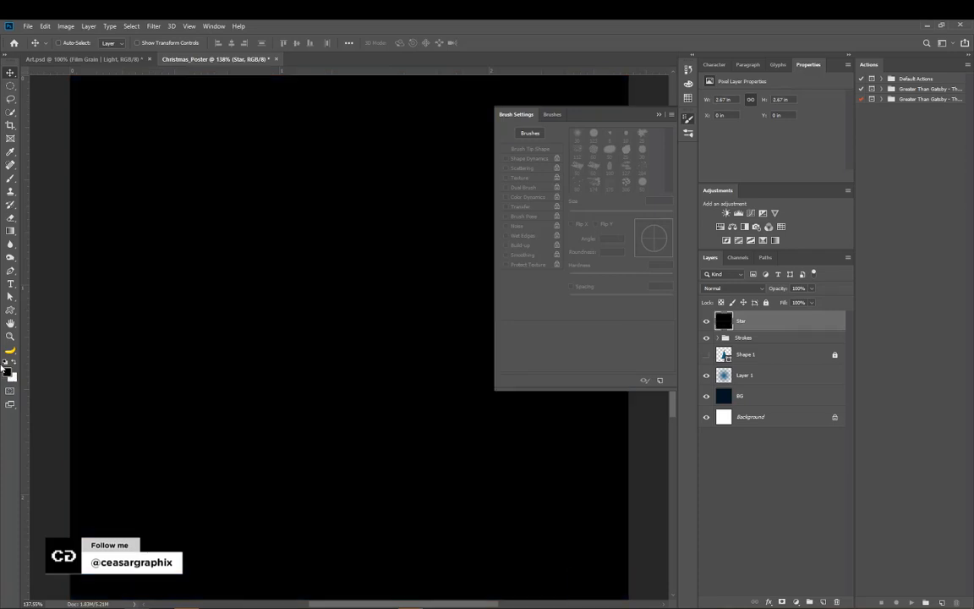
Step: Render a 50-300mm Zoom lens flare at 100% brightness, centred on the Star layer
{"action": "left_click", "coordinate": [153, 26]}
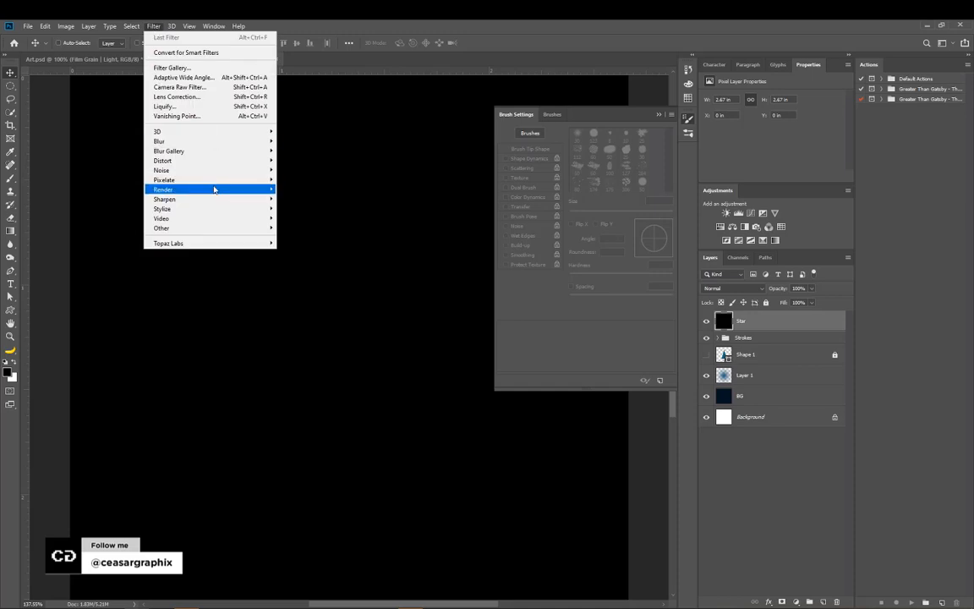
{"action": "mouse_move", "coordinate": [214, 192]}
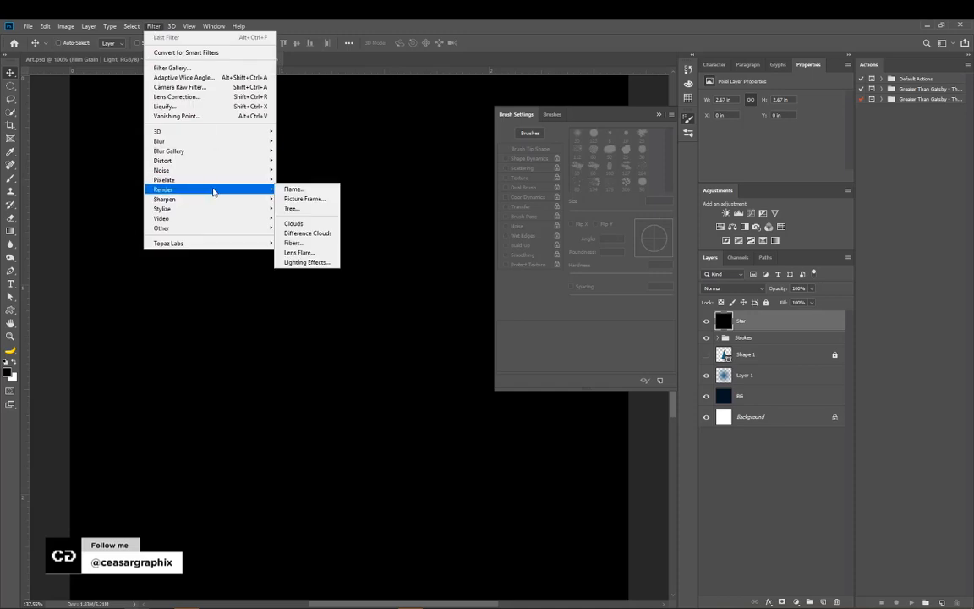
{"action": "left_click", "coordinate": [303, 254]}
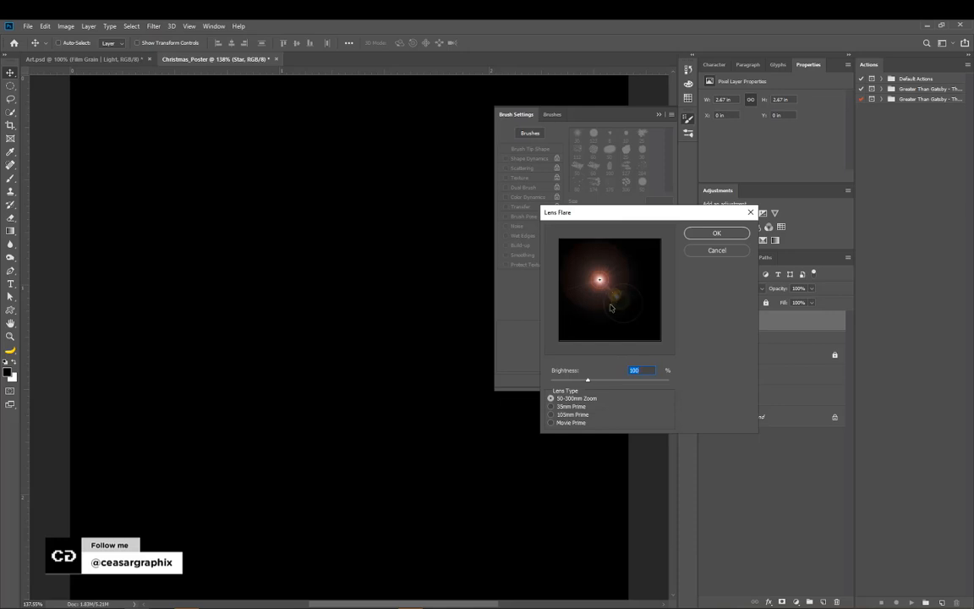
{"action": "left_click", "coordinate": [609, 287]}
{"action": "left_click_drag", "start_coordinate": [609, 287], "coordinate": [611, 292]}
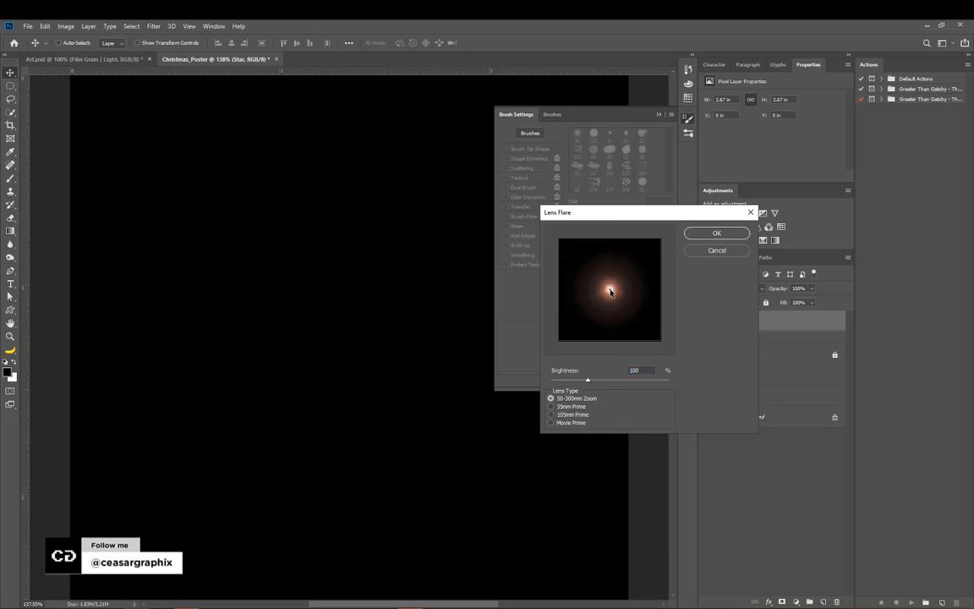
{"action": "left_click", "coordinate": [716, 233]}
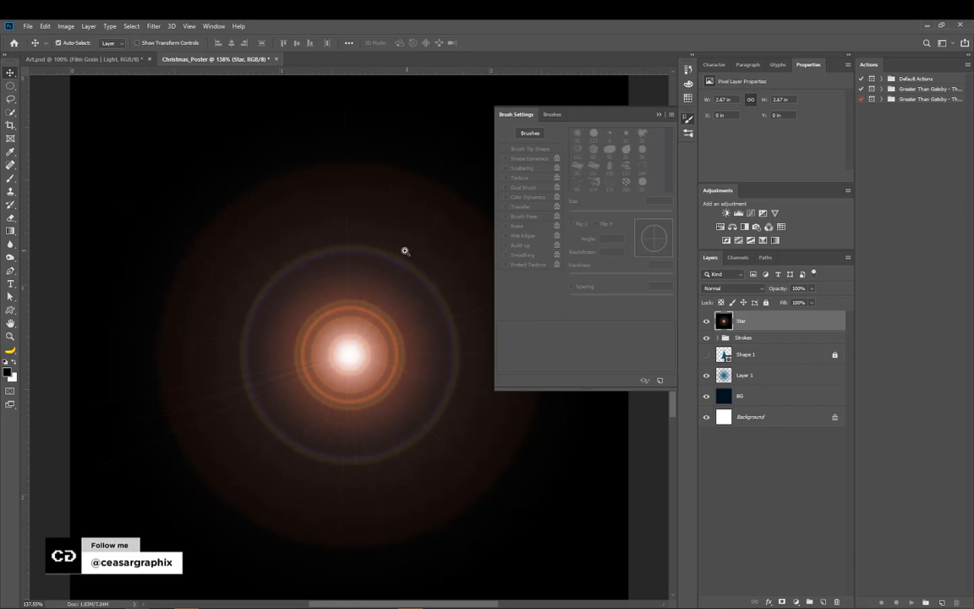
Step: Scale the Star layer down proportionally to about 50% around its centre
{"action": "mouse_move", "coordinate": [404, 252]}
{"action": "left_mouse_down"}
{"action": "mouse_move", "coordinate": [388, 271]}
{"action": "mouse_move", "coordinate": [417, 258]}
{"action": "left_mouse_up"}
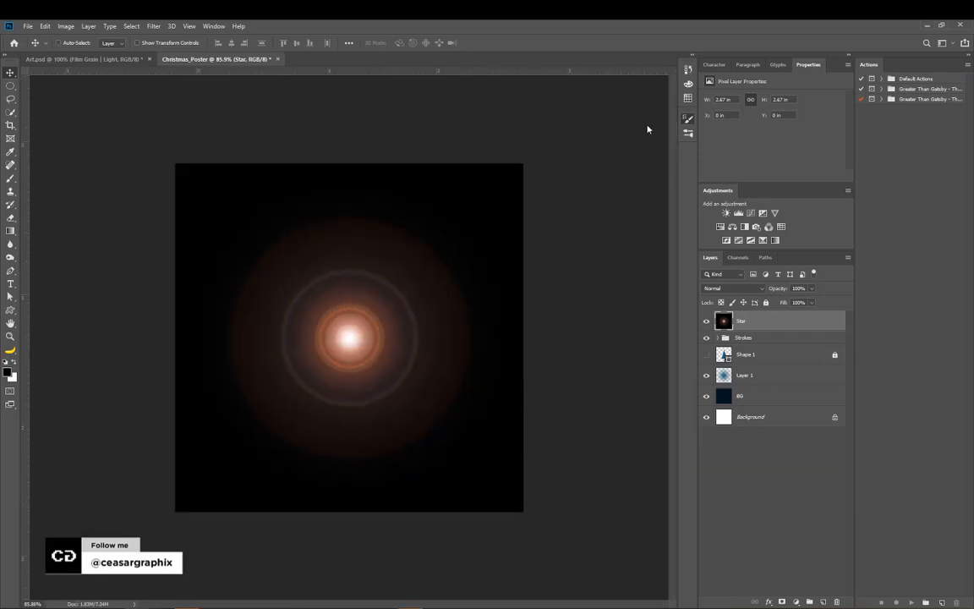
{"action": "key", "text": "ctrl+t"}
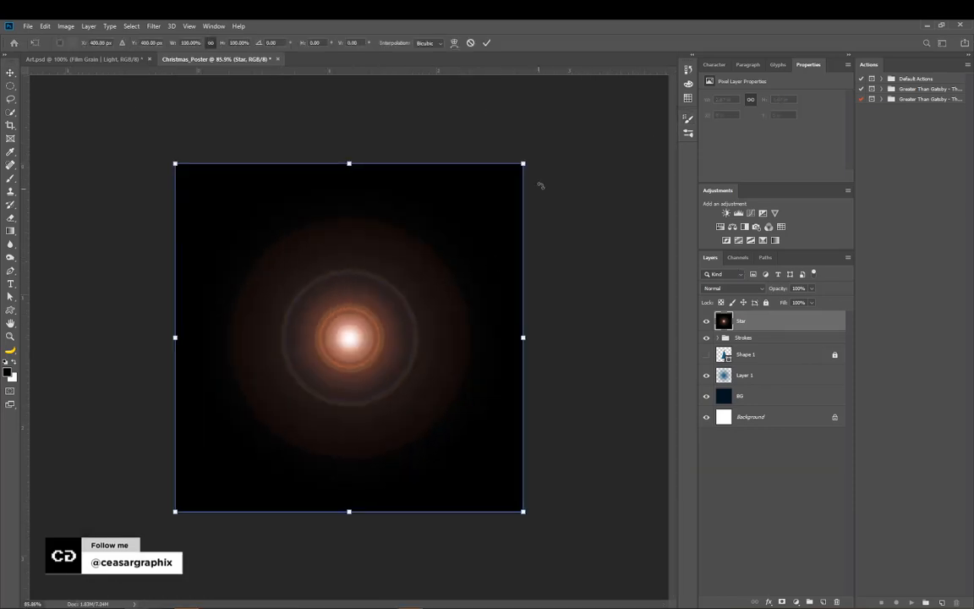
{"action": "left_click_drag", "start_coordinate": [520, 167], "coordinate": [432, 249]}
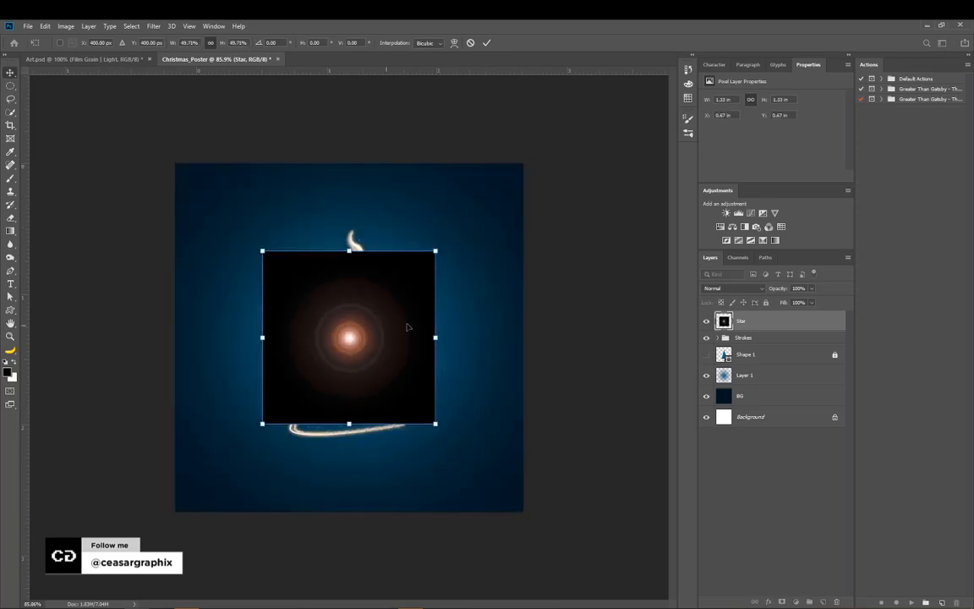
{"action": "key", "text": "Return"}
Step: Set the Star layer's blend mode to Screen and move the flare onto the tree's tip
{"action": "left_click", "coordinate": [730, 288]}
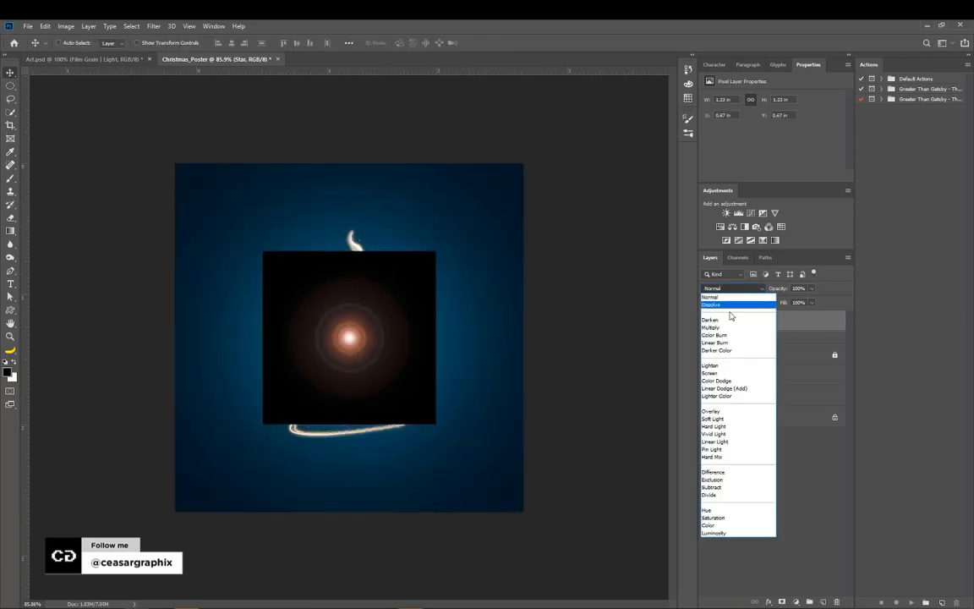
{"action": "left_click", "coordinate": [719, 373]}
{"action": "mouse_move", "coordinate": [349, 338]}
{"action": "left_mouse_down"}
{"action": "mouse_move", "coordinate": [357, 226]}
{"action": "mouse_move", "coordinate": [357, 235]}
{"action": "left_mouse_up"}
Step: Scale the flare down further to about 67% and position its bright core on the tip of the swirl
{"action": "scroll", "coordinate": [357, 235], "scroll_direction": "up", "scroll_amount": 5}
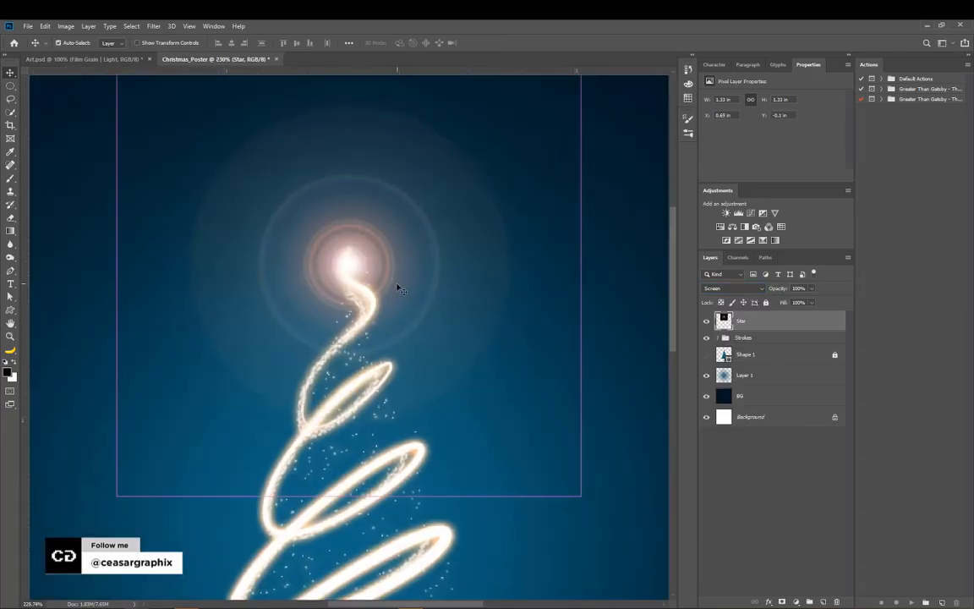
{"action": "key", "text": "ctrl+t"}
{"action": "left_click_drag", "start_coordinate": [571, 476], "coordinate": [500, 408]}
{"action": "left_click_drag", "start_coordinate": [336, 241], "coordinate": [352, 248]}
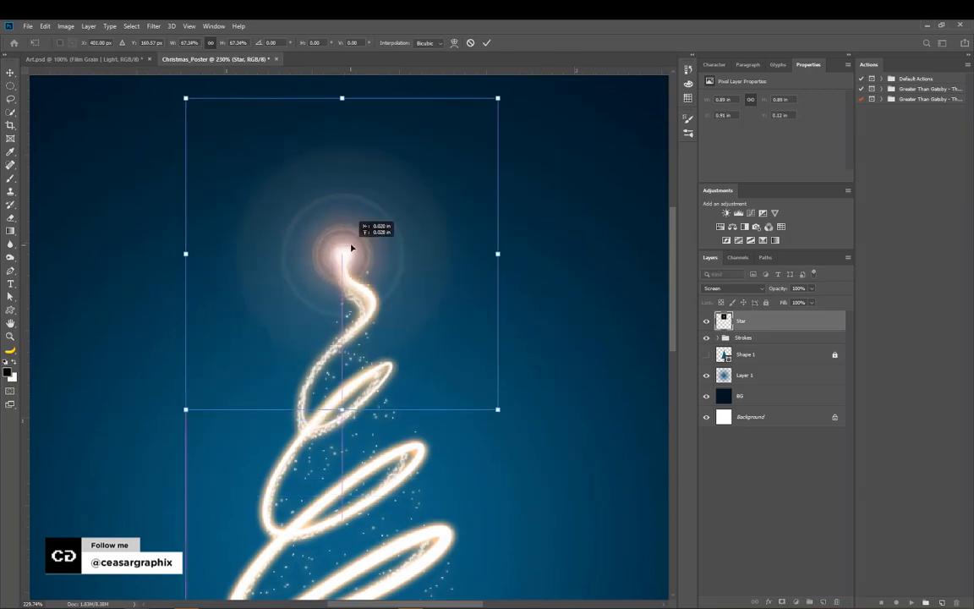
{"action": "key", "text": "Return"}
{"action": "key", "text": "ctrl+0"}
Step: Add a Gradient Map adjustment clipped to the Strokes group and give it the black-to-red-to-orange gradient preset
{"action": "left_click", "coordinate": [765, 241]}
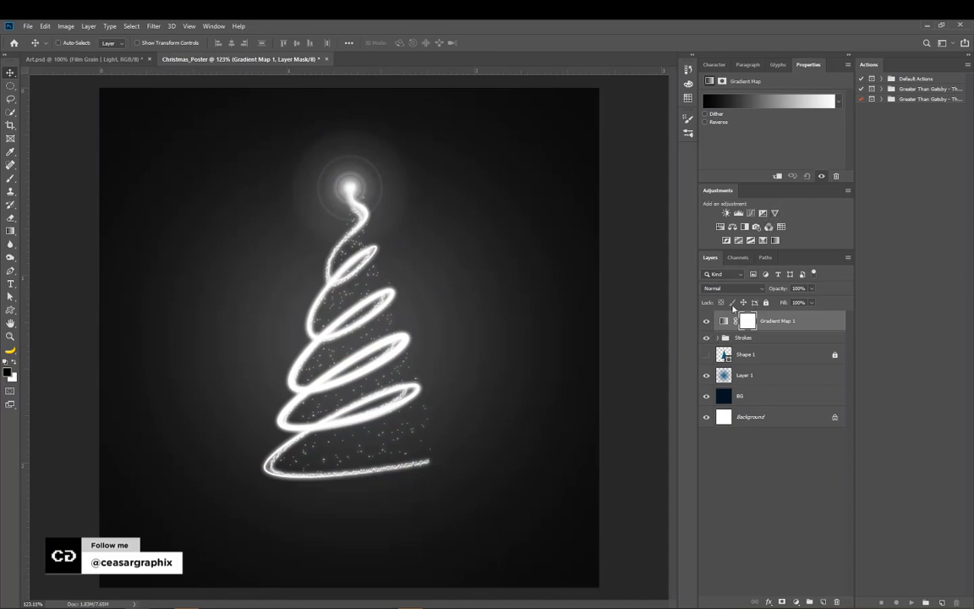
{"action": "key", "text": "ctrl+alt+g"}
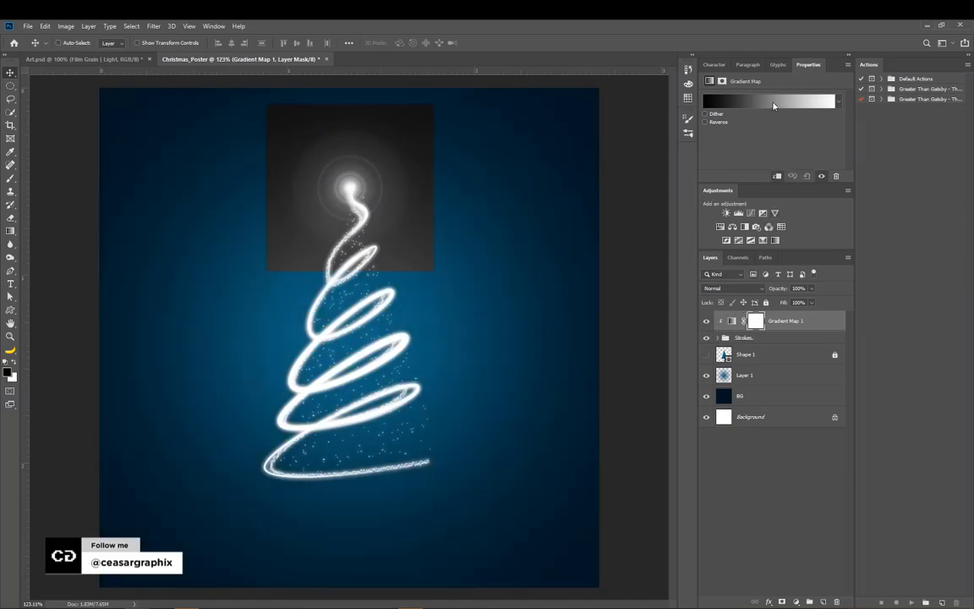
{"action": "left_click", "coordinate": [756, 102]}
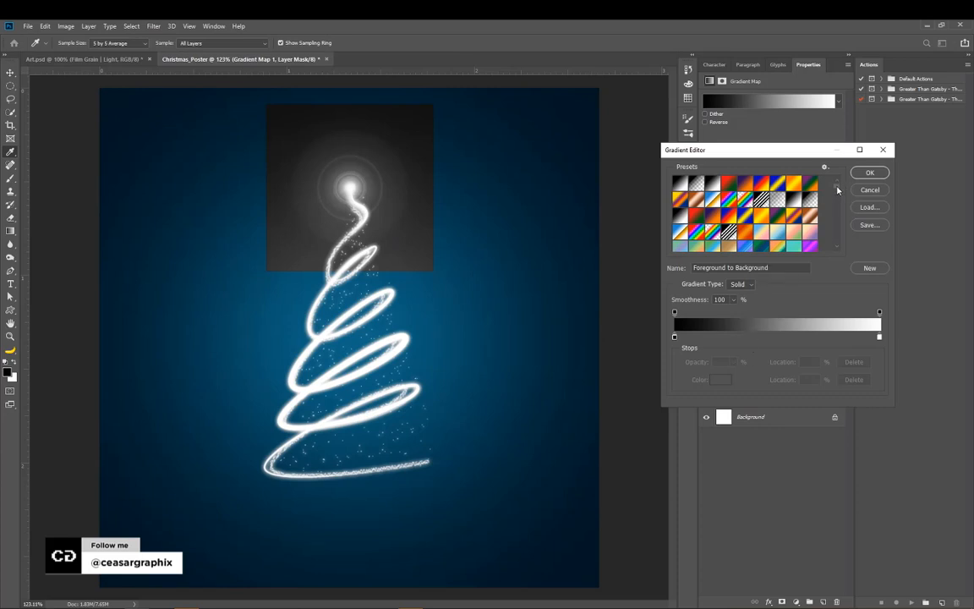
{"action": "left_click_drag", "start_coordinate": [837, 189], "coordinate": [840, 248]}
{"action": "scroll", "coordinate": [840, 245], "scroll_direction": "down", "scroll_amount": 3}
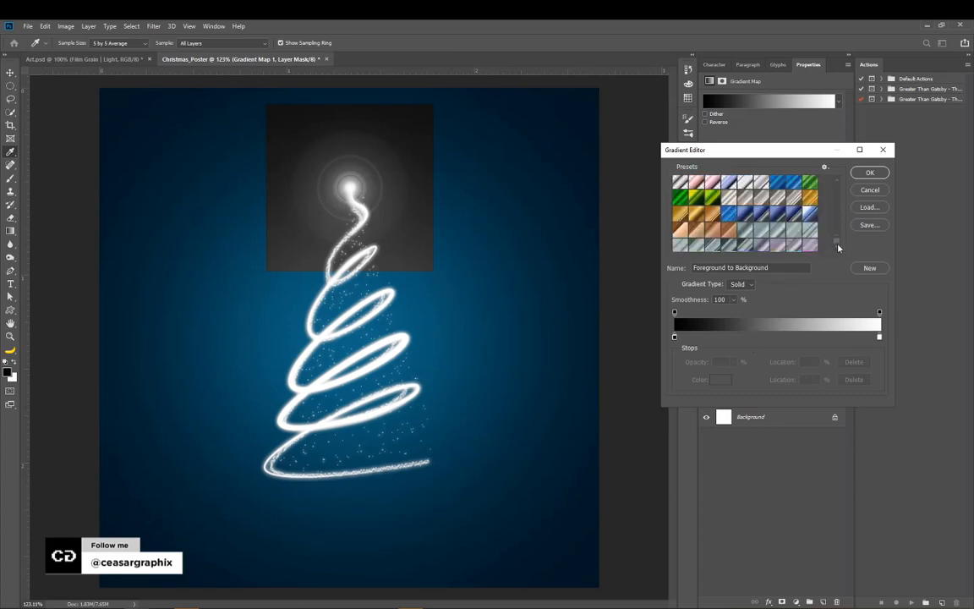
{"action": "left_click", "coordinate": [761, 228]}
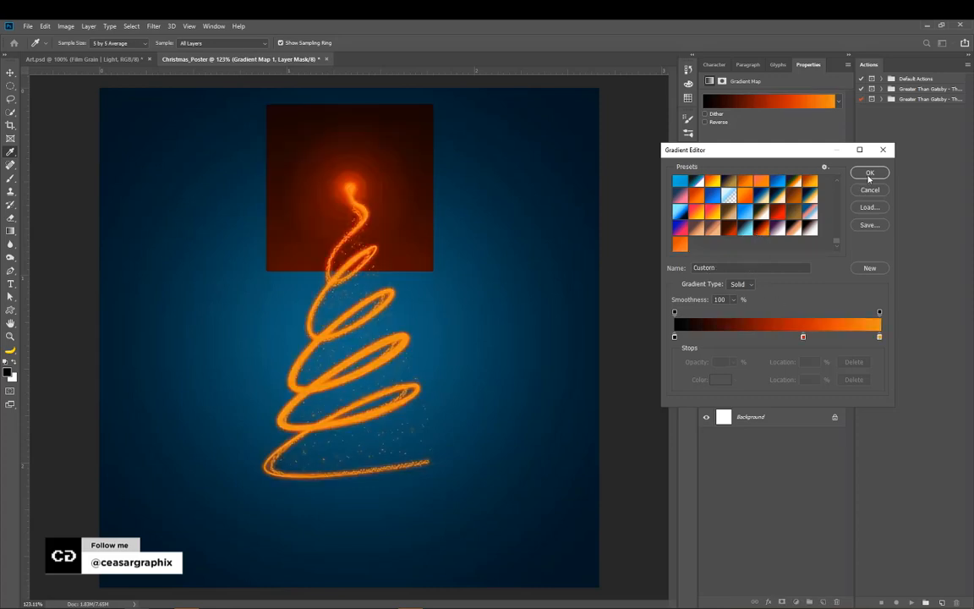
Step: Inspect the hex colours of the gradient's black, red and orange stops
{"action": "double_click", "coordinate": [674, 338]}
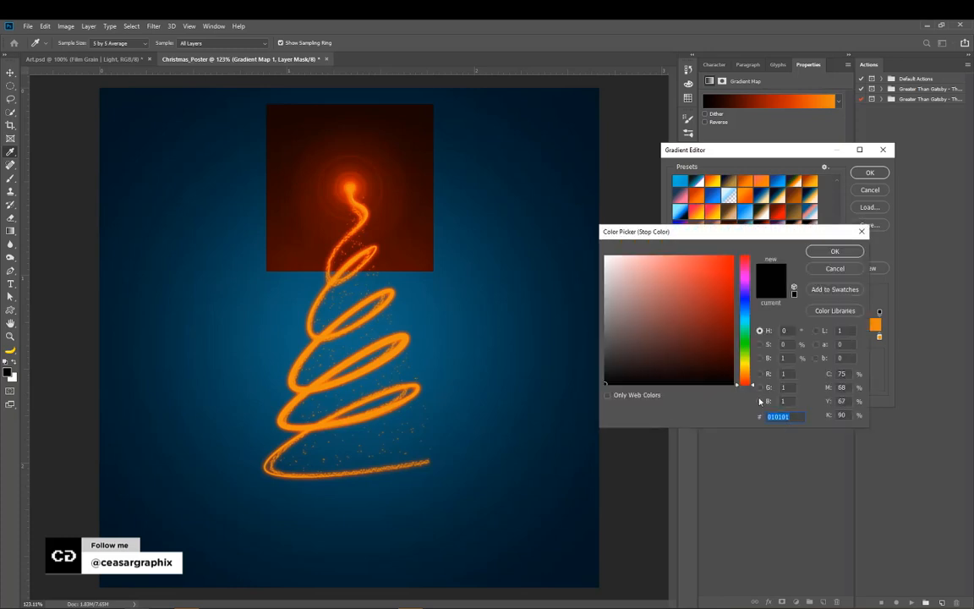
{"action": "left_click", "coordinate": [835, 252]}
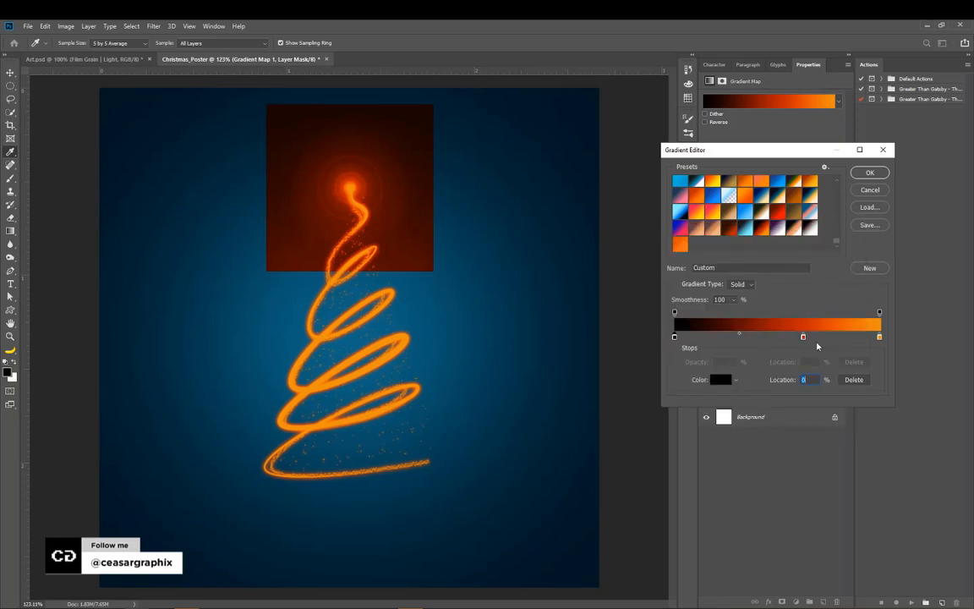
{"action": "double_click", "coordinate": [804, 337]}
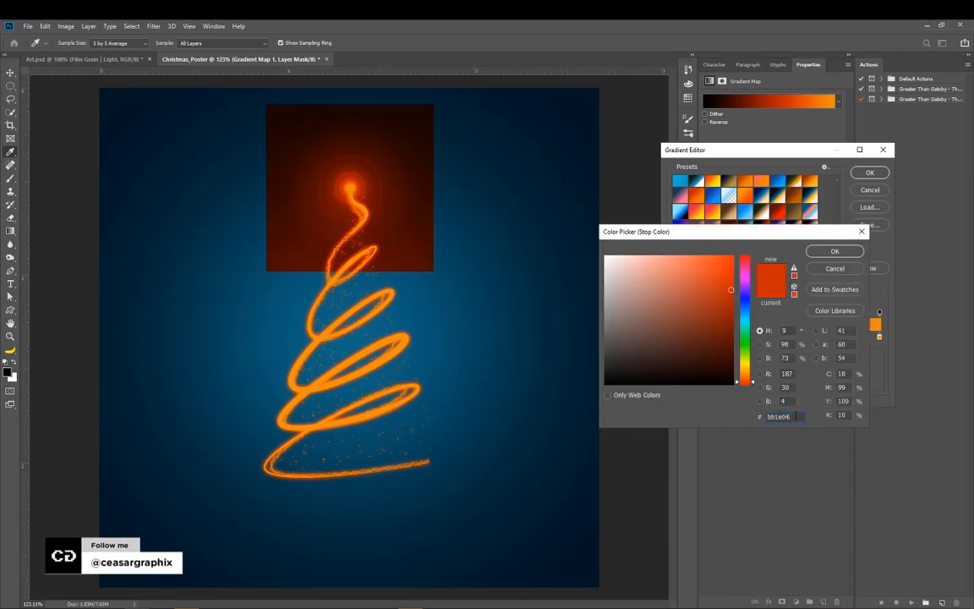
{"action": "left_click", "coordinate": [856, 254]}
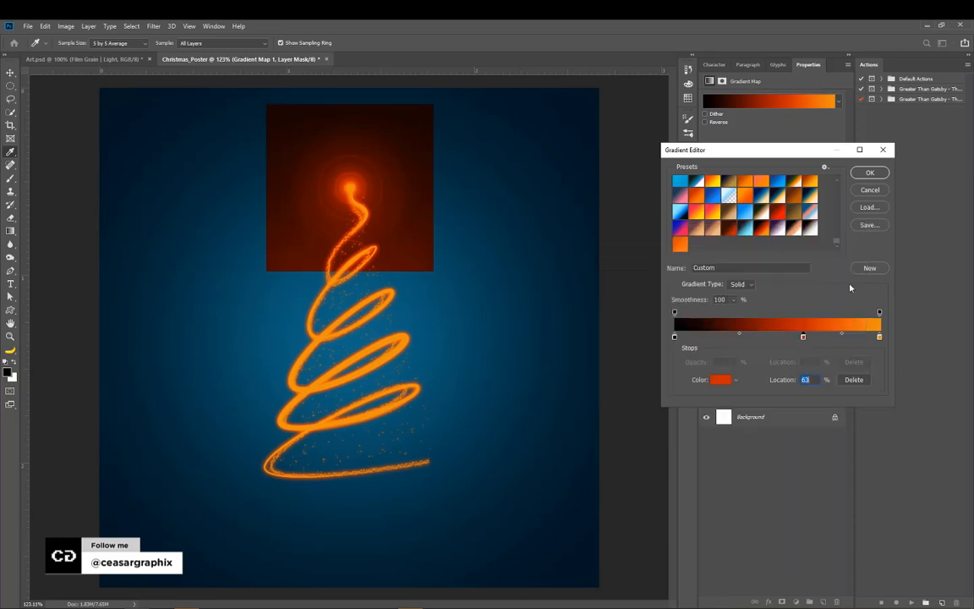
{"action": "double_click", "coordinate": [880, 337]}
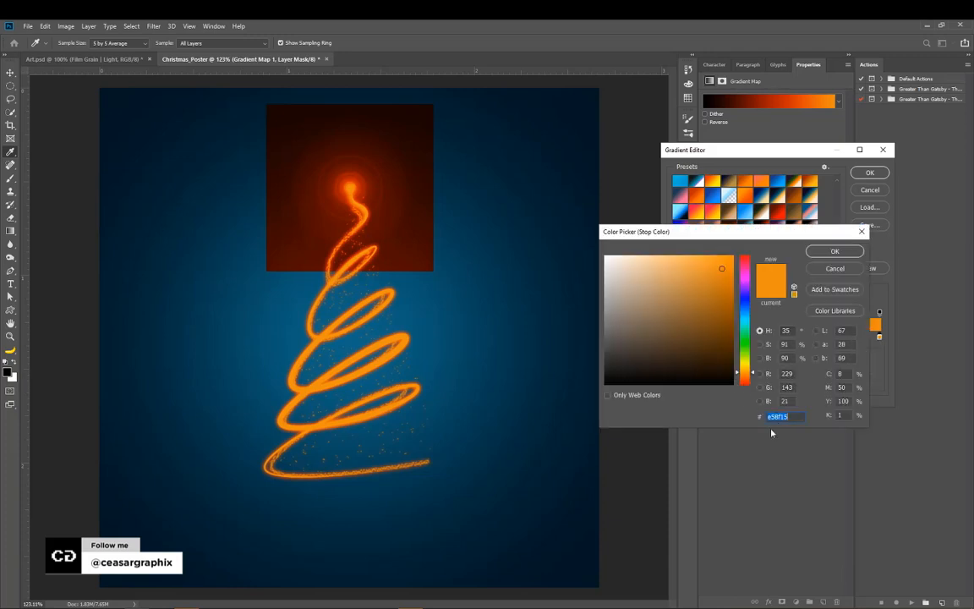
{"action": "left_click", "coordinate": [835, 251]}
Step: Apply the gradient and change the Gradient Map layer's blend mode so it blends with the light strokes
{"action": "left_click", "coordinate": [880, 174]}
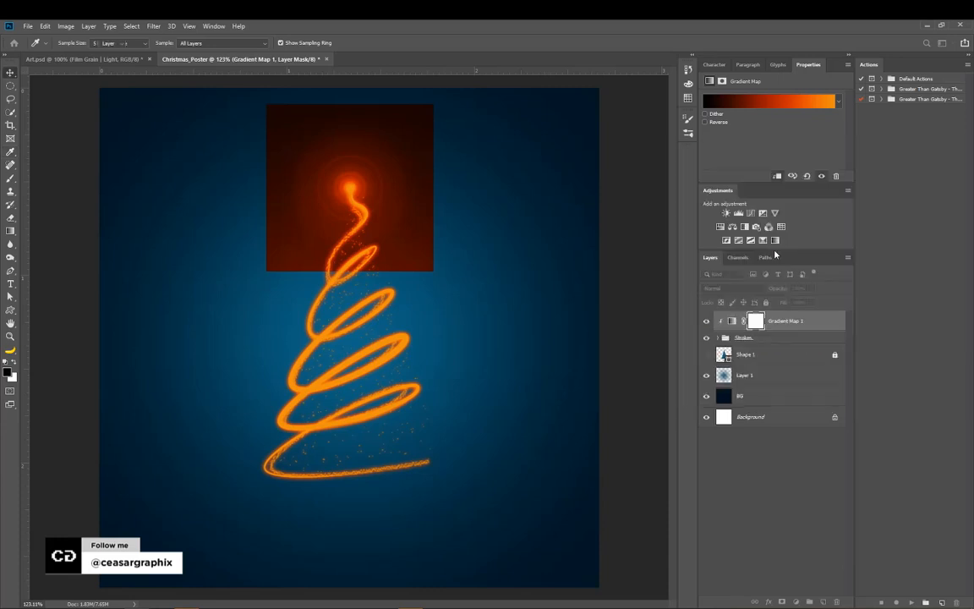
{"action": "key", "text": "v"}
{"action": "left_click", "coordinate": [733, 288]}
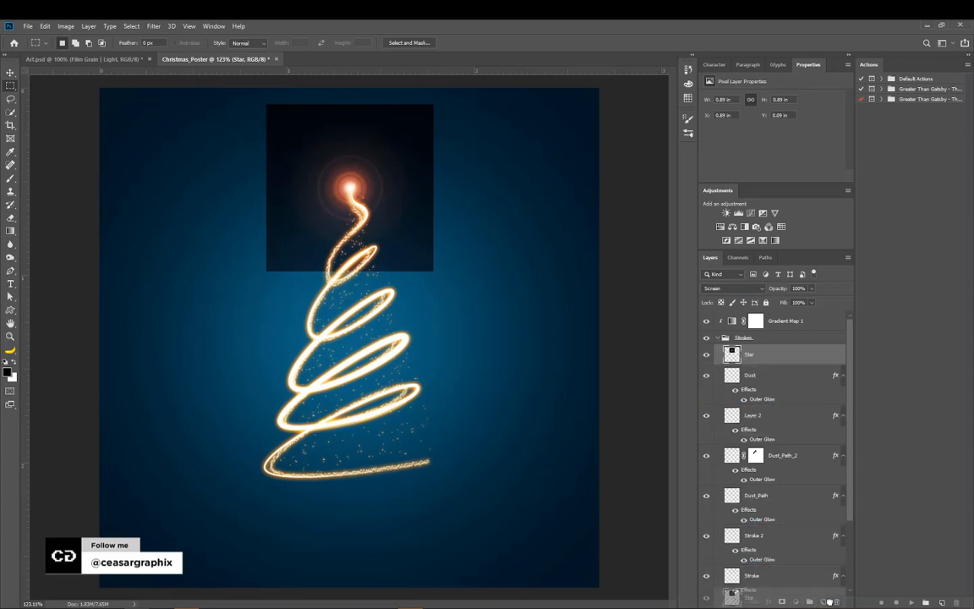
Step: Duplicate the Star layer inside the Strokes group and hide the copy
{"action": "key", "text": "ctrl+j"}
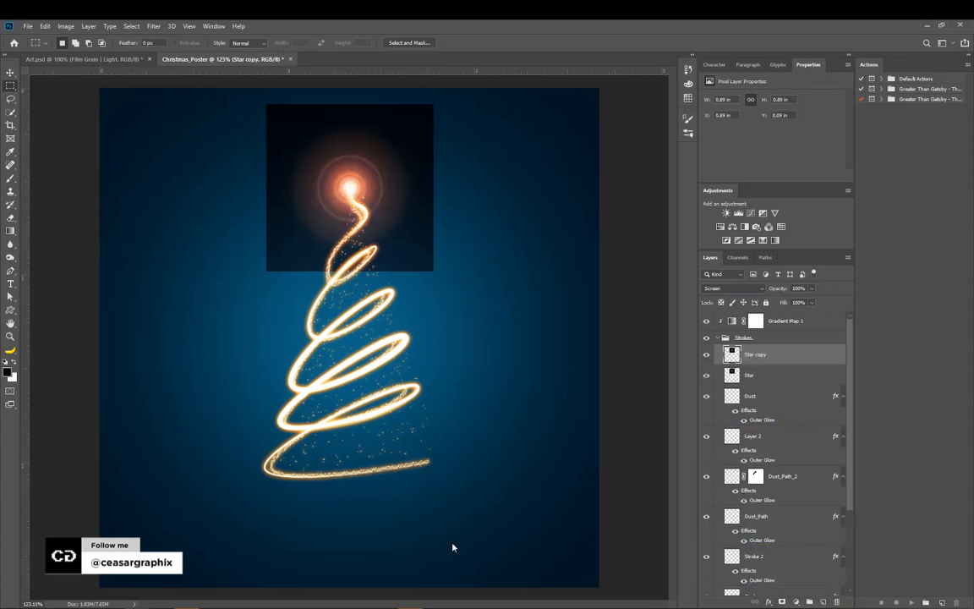
{"action": "left_click", "coordinate": [706, 355]}
Step: Fill the canvas area outside the flare's square with black on the original Star layer, and deselect
{"action": "left_click", "coordinate": [759, 378]}
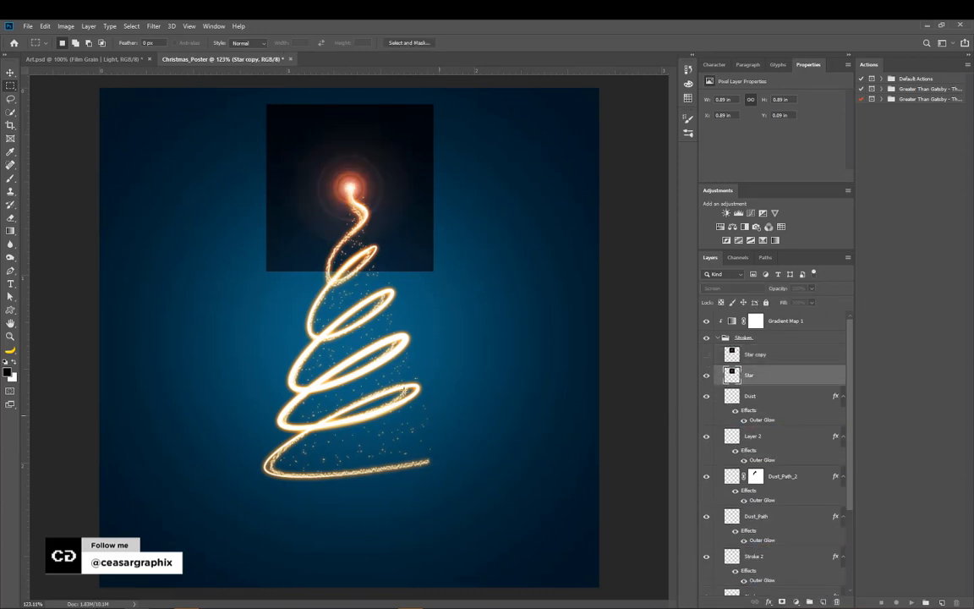
{"action": "left_click_drag", "start_coordinate": [269, 106], "coordinate": [431, 269]}
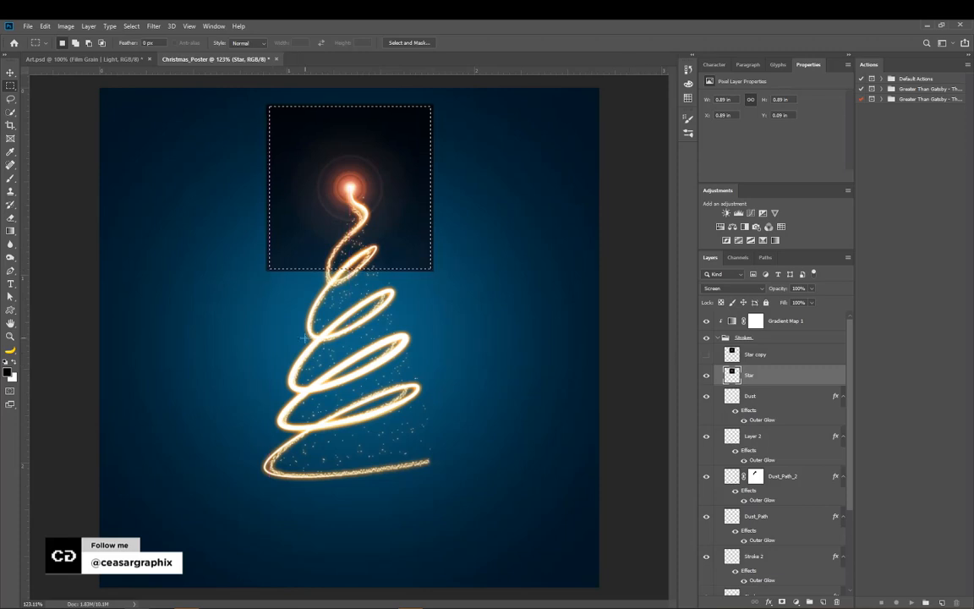
{"action": "key", "text": "ctrl+shift+i"}
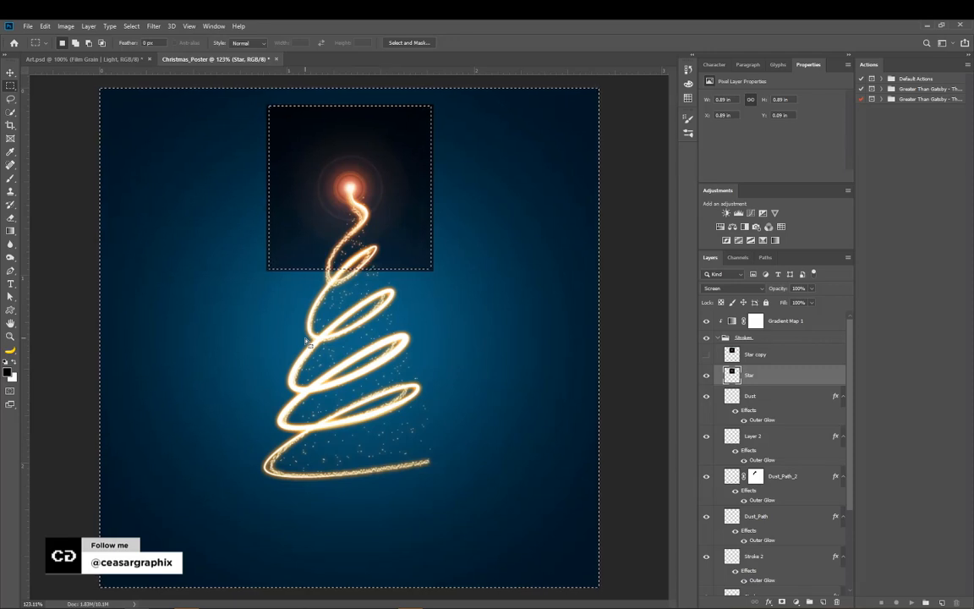
{"action": "key", "text": "alt+BackSpace"}
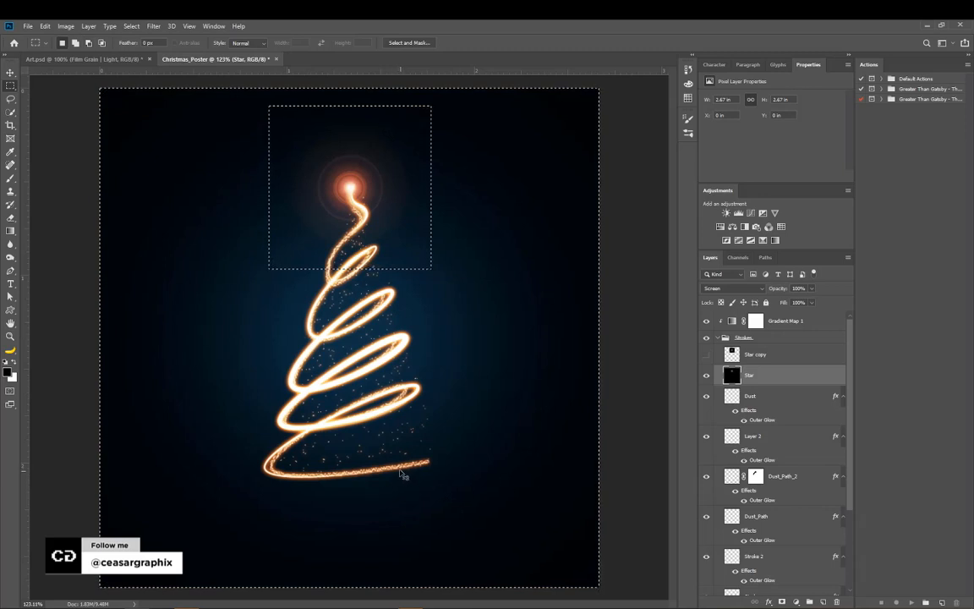
{"action": "key", "text": "ctrl+d"}
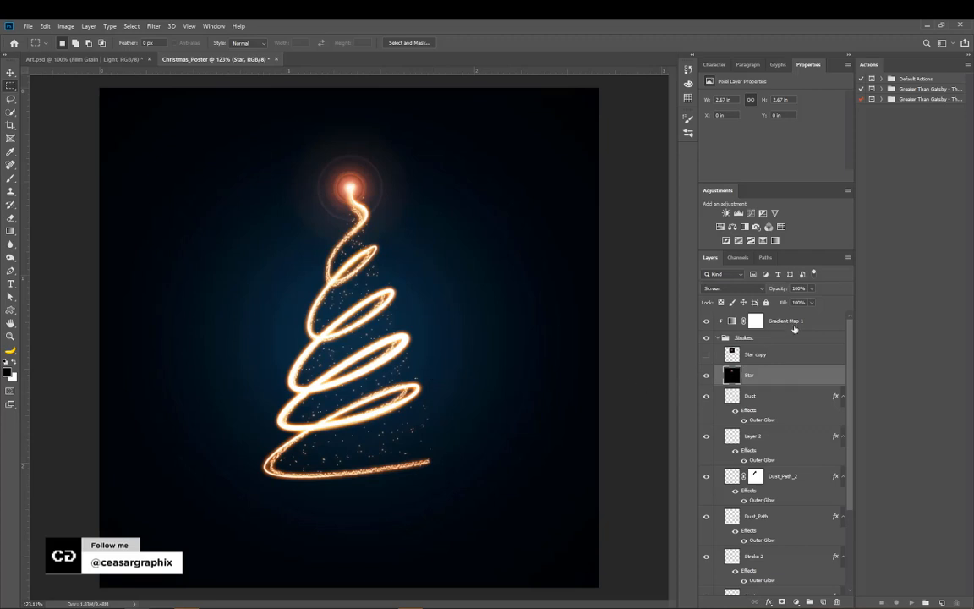
Step: Show the Star copy layer and transform it into a thin horizontal streak, about 5% high and 177% wide
{"action": "left_click", "coordinate": [707, 355]}
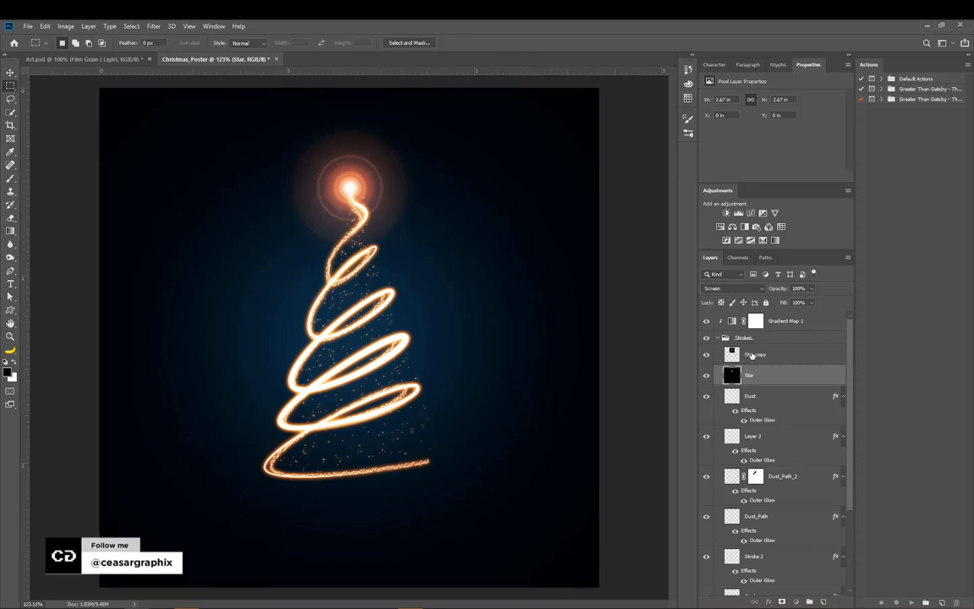
{"action": "key", "text": "alt+bracketright"}
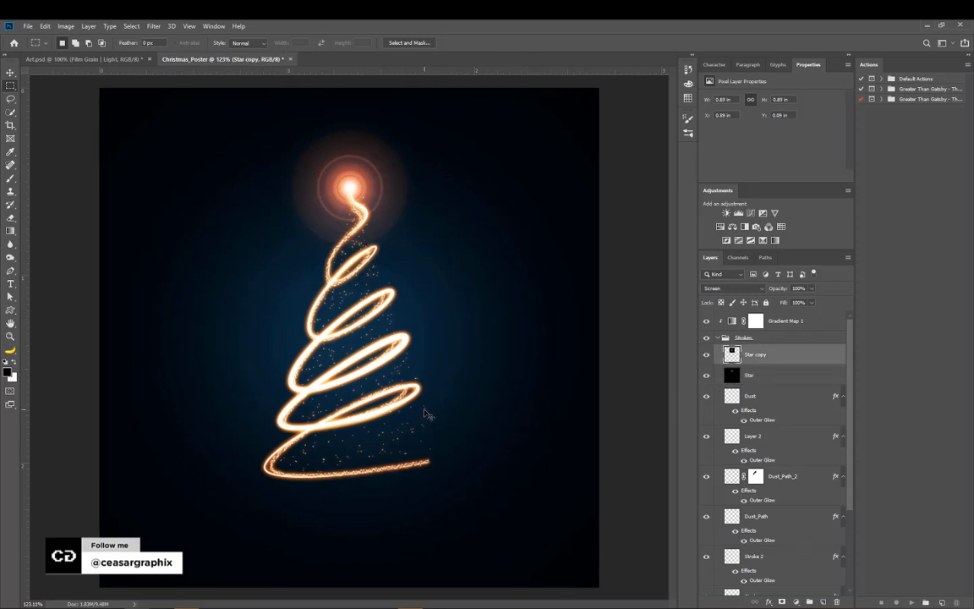
{"action": "key", "text": "ctrl+t"}
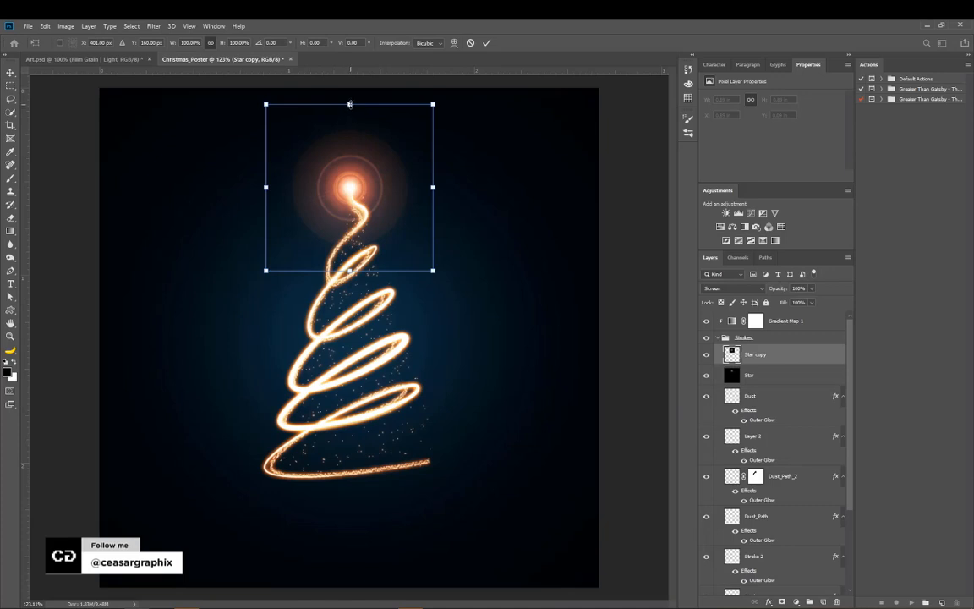
{"action": "left_click_drag", "start_coordinate": [351, 125], "coordinate": [359, 186]}
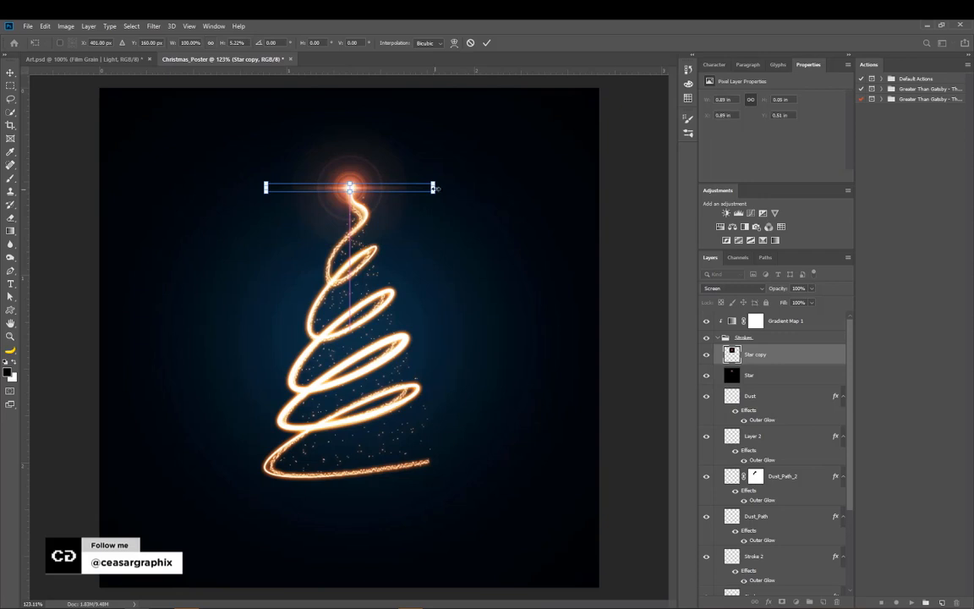
{"action": "left_click_drag", "start_coordinate": [436, 187], "coordinate": [497, 186]}
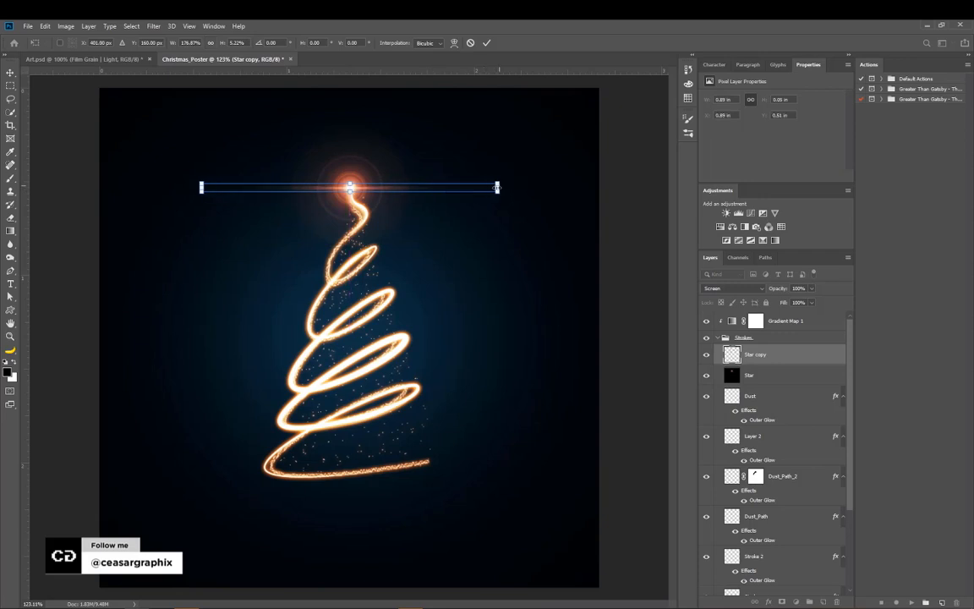
{"action": "key", "text": "Return"}
Step: Add a layer mask to Star copy and fade both ends of the streak with a soft 70 px black brush
{"action": "key", "text": "m"}
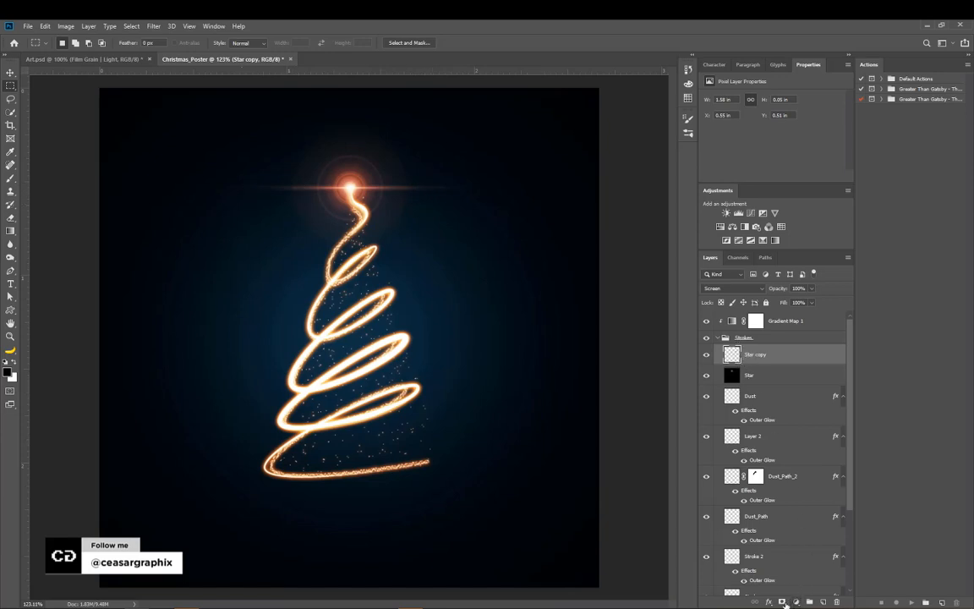
{"action": "left_click", "coordinate": [782, 603]}
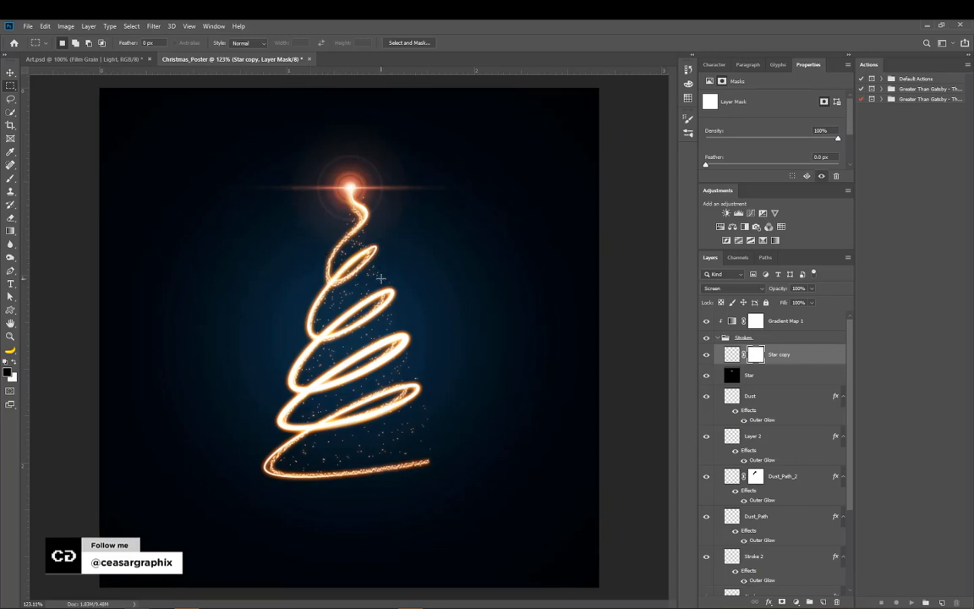
{"action": "key", "text": "b"}
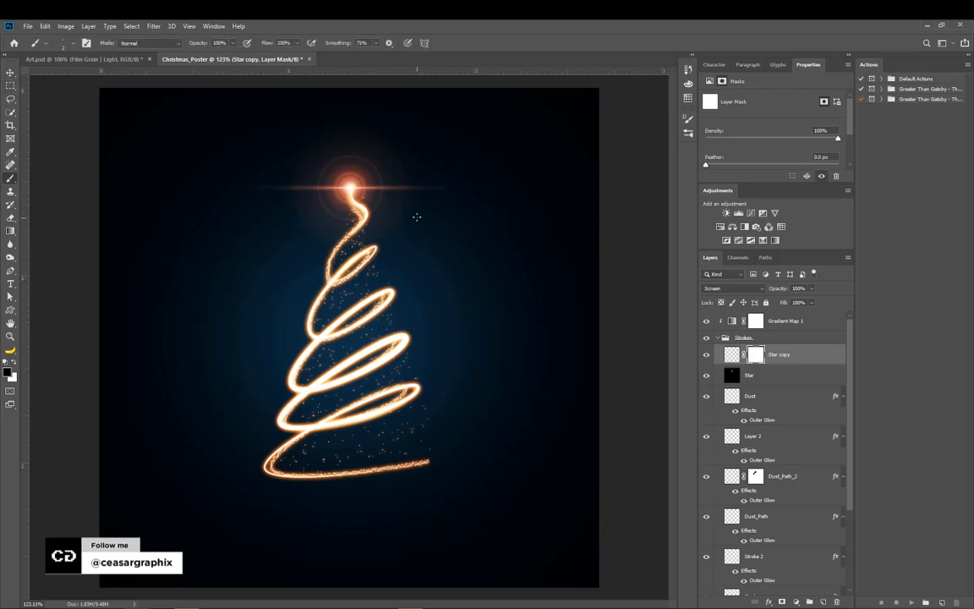
{"action": "left_click", "coordinate": [86, 43]}
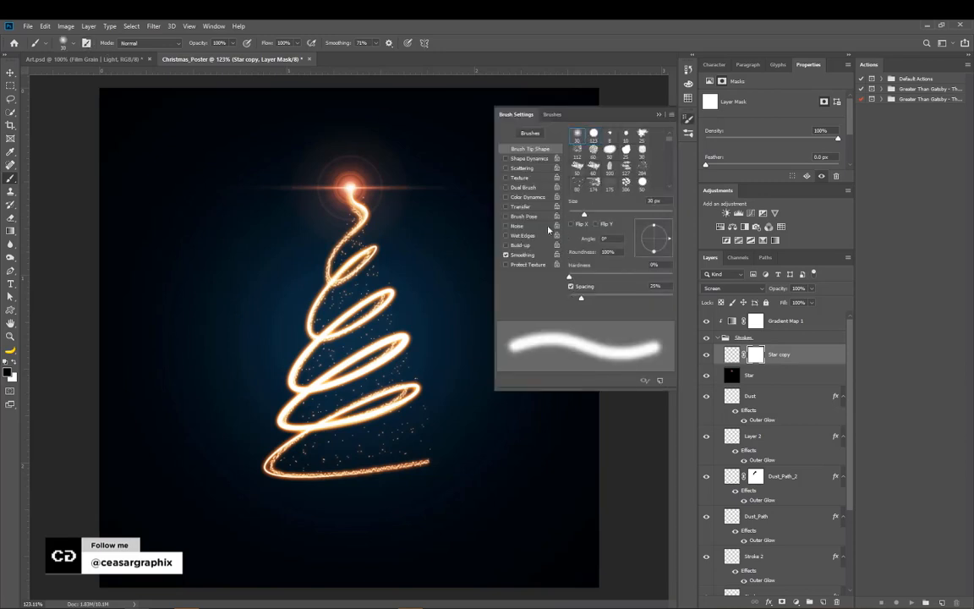
{"action": "left_click", "coordinate": [594, 106]}
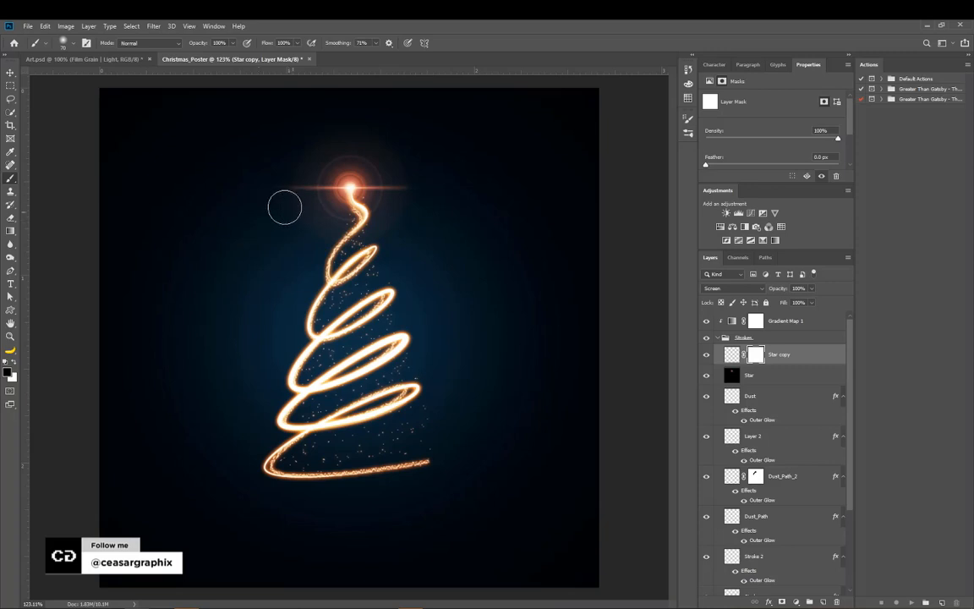
{"action": "left_click_drag", "start_coordinate": [387, 173], "coordinate": [405, 202]}
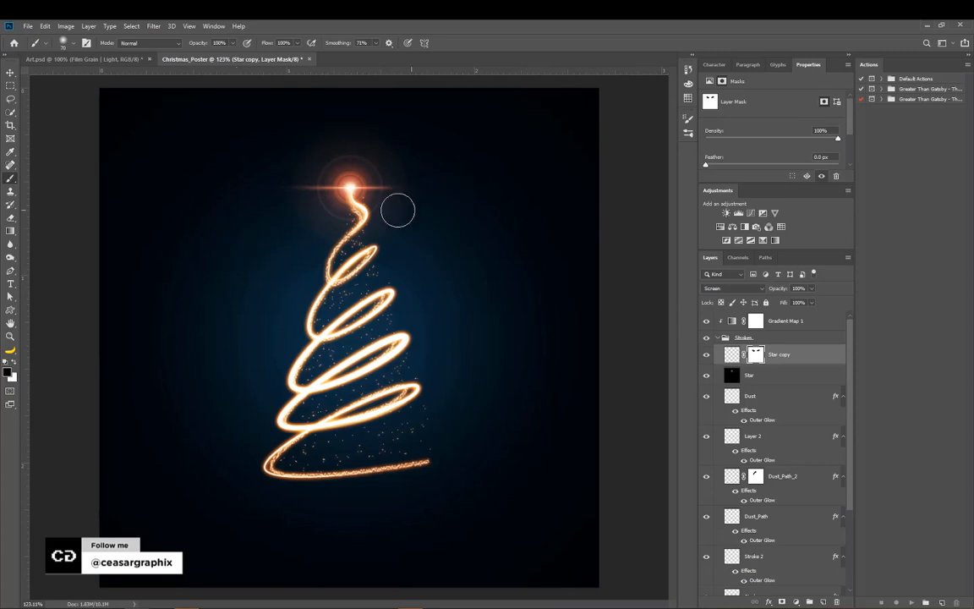
Step: Duplicate the horizontal Star copy streak and rotate the duplicate 90° into a vertical light streak
{"action": "key", "text": "v"}
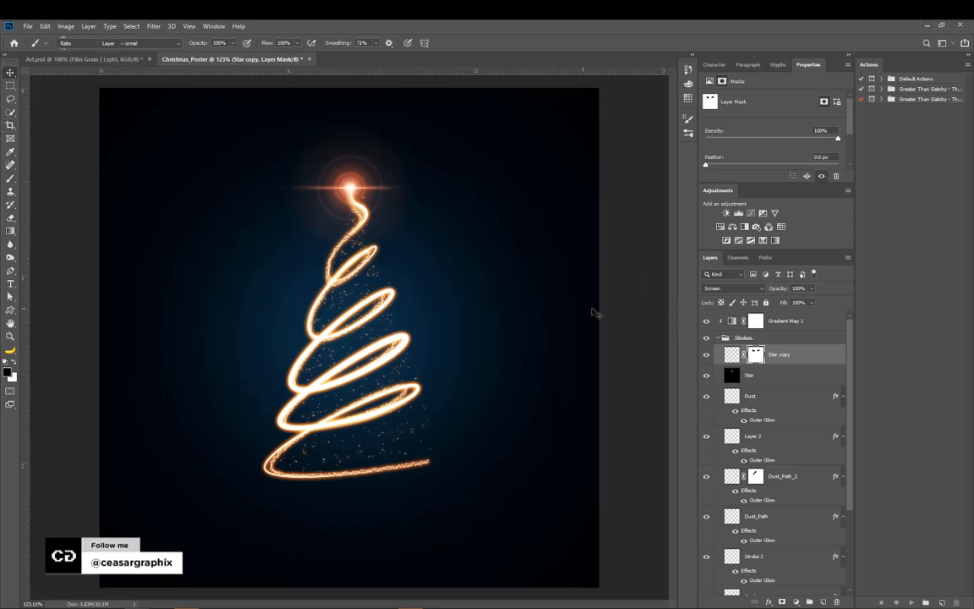
{"action": "key", "text": "ctrl"}
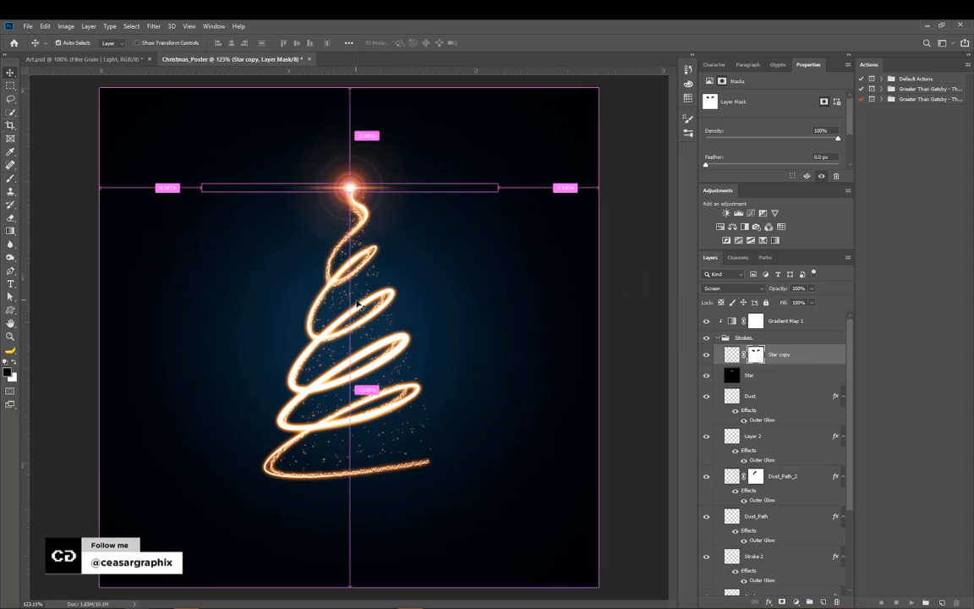
{"action": "key", "text": "ctrl+j"}
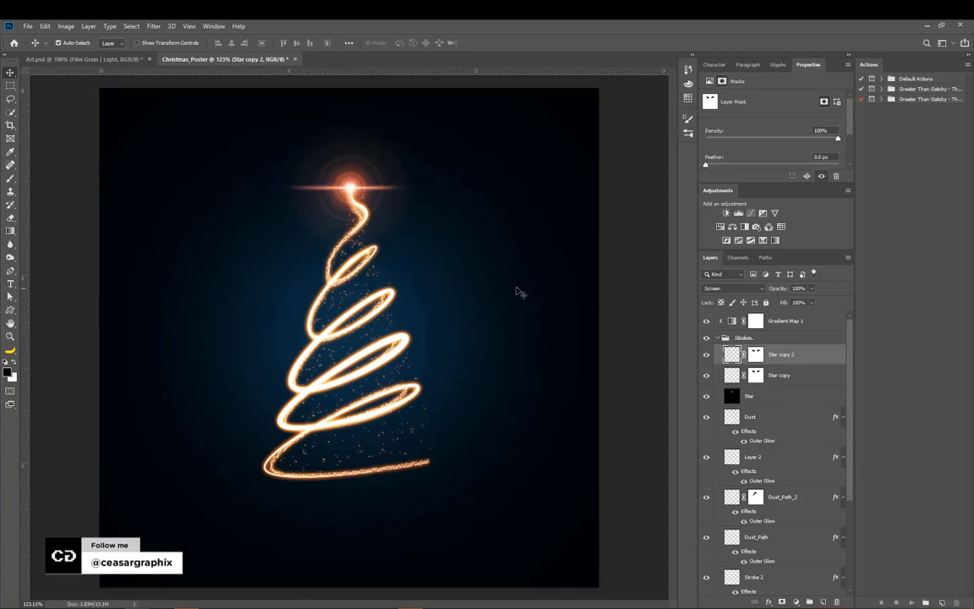
{"action": "key", "text": "ctrl+t"}
{"action": "left_click_drag", "start_coordinate": [508, 179], "coordinate": [326, 279]}
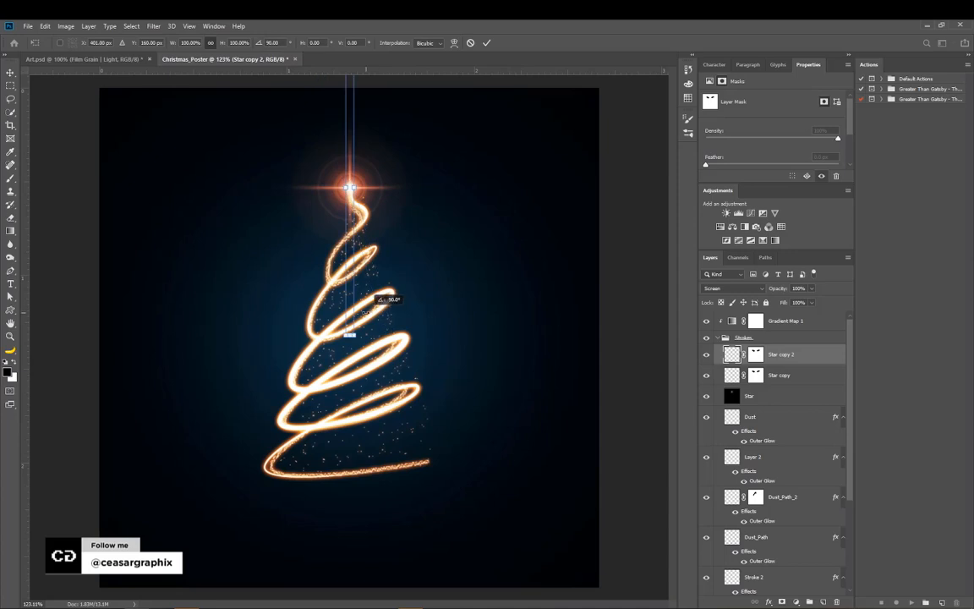
{"action": "key", "text": "Return"}
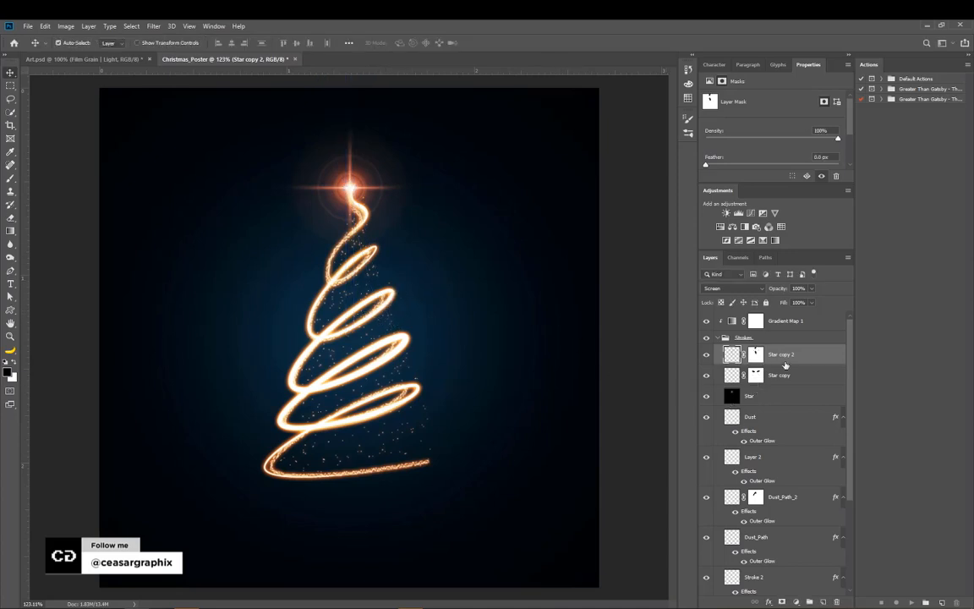
Step: Duplicate the vertical streak and rotate the duplicate into a diagonal ray sloping from upper left to lower right through the star
{"action": "key", "text": "ctrl+j"}
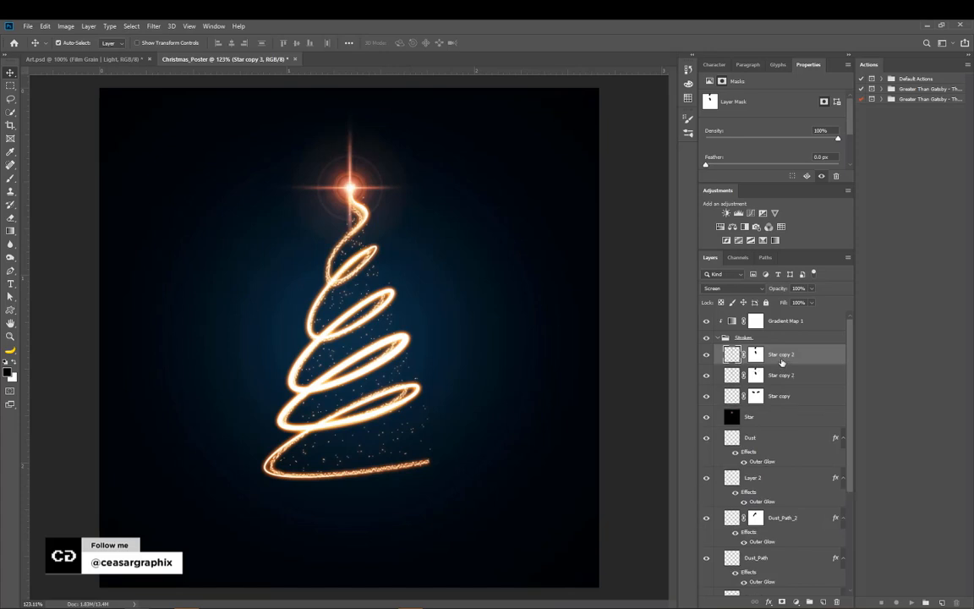
{"action": "key", "text": "ctrl+t"}
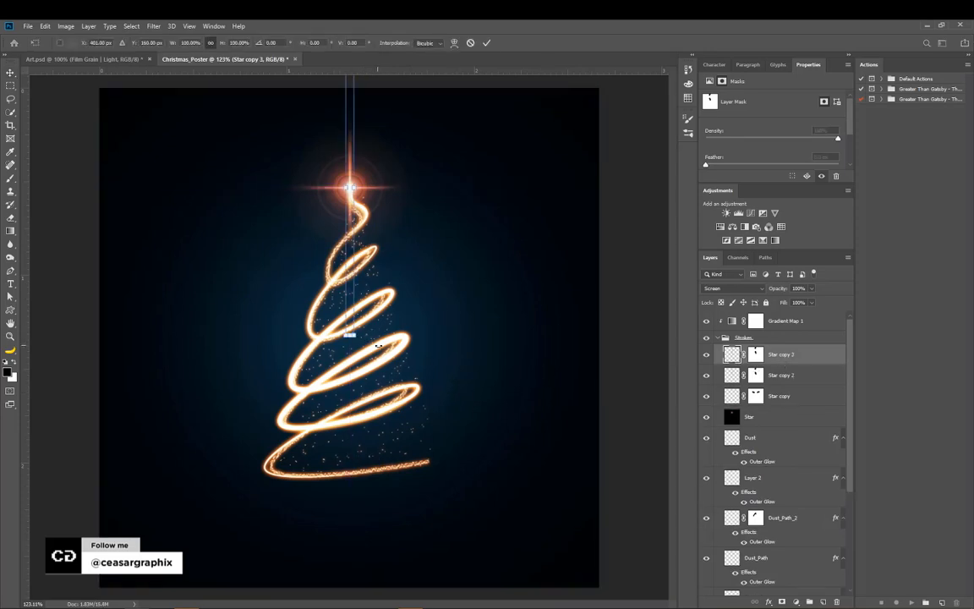
{"action": "left_click_drag", "start_coordinate": [397, 323], "coordinate": [439, 241]}
{"action": "key", "text": "Return"}
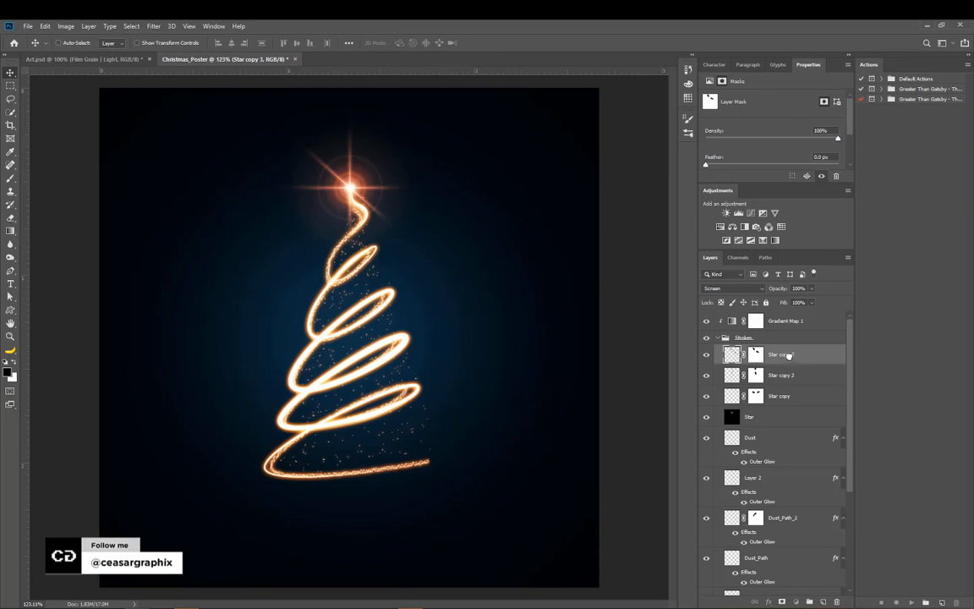
Step: Duplicate the diagonal Star copy 3 streak and flip the duplicate horizontally to form the opposite diagonal ray
{"action": "left_click_drag", "start_coordinate": [788, 356], "coordinate": [819, 594]}
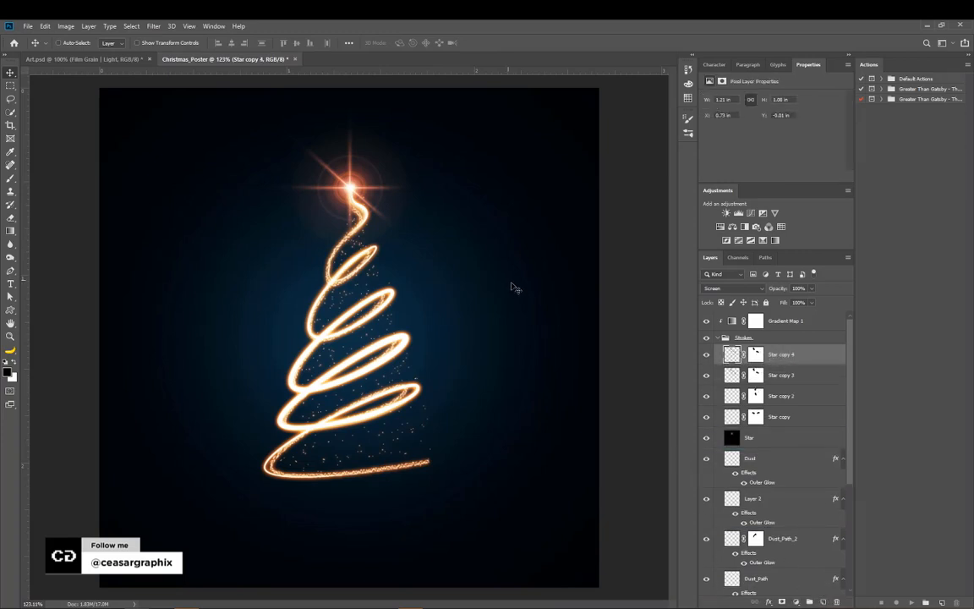
{"action": "left_click_drag", "start_coordinate": [341, 207], "coordinate": [336, 203]}
{"action": "key", "text": "ctrl+t"}
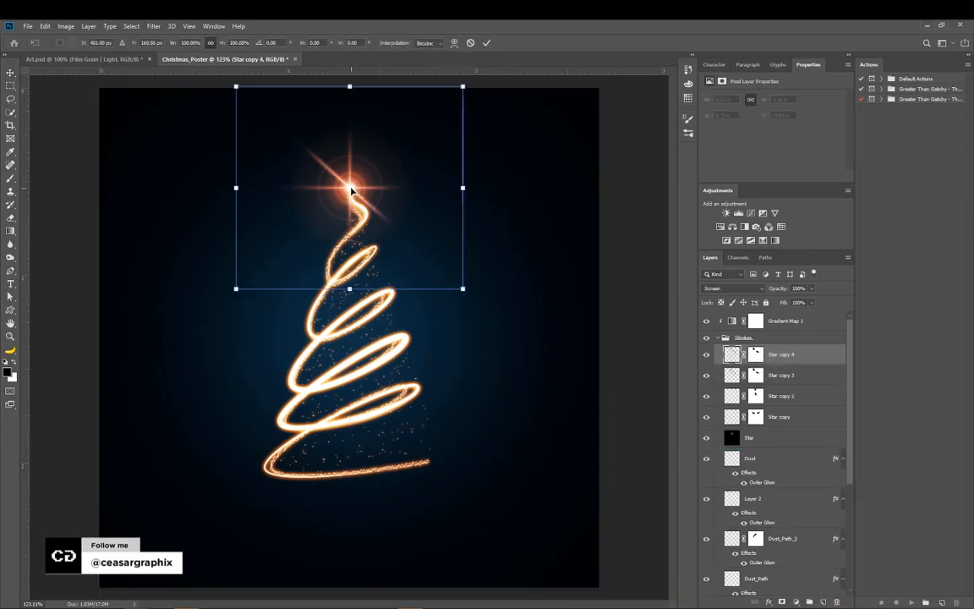
{"action": "right_click", "coordinate": [348, 203]}
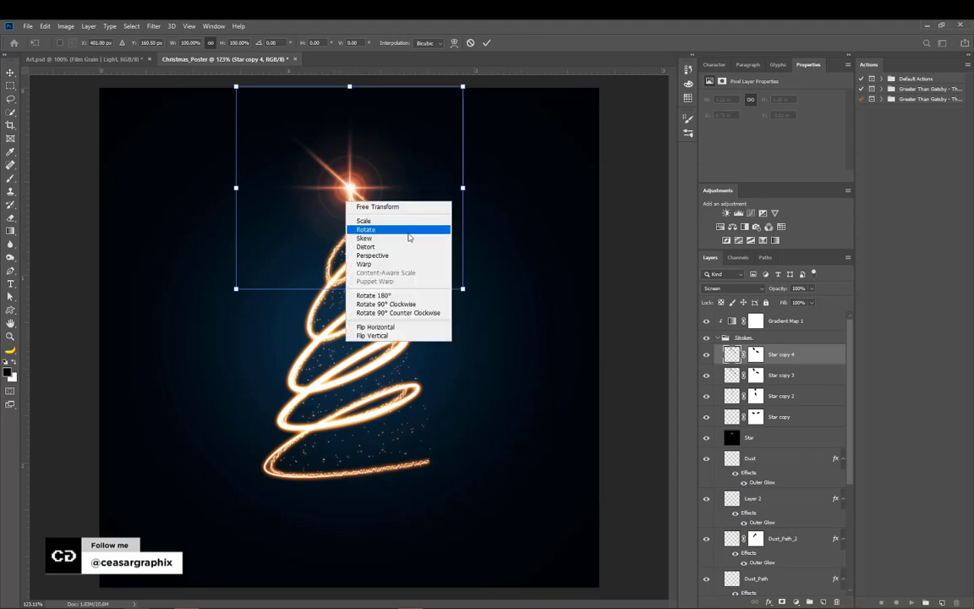
{"action": "left_click", "coordinate": [406, 328]}
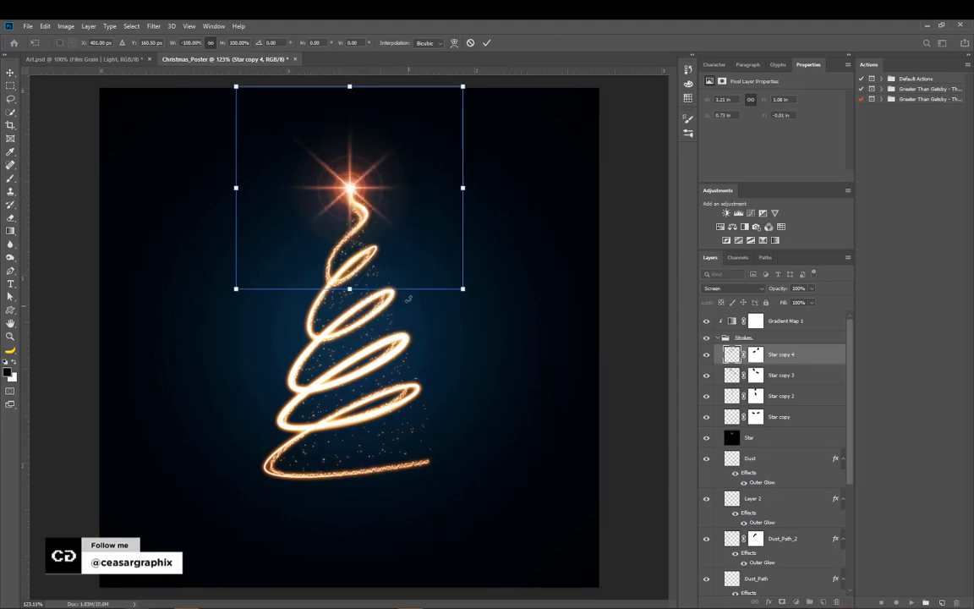
{"action": "key", "text": "Return"}
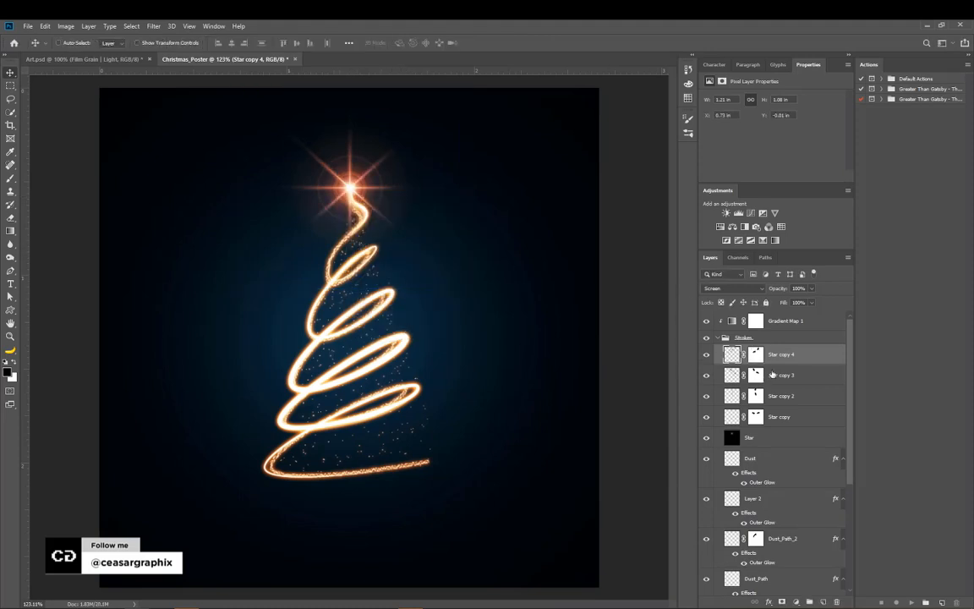
Step: Scale both diagonal streaks, Star copy 3 and Star copy 4, down together to about 80% around their centre
{"action": "left_click", "coordinate": [779, 375], "text": "shift"}
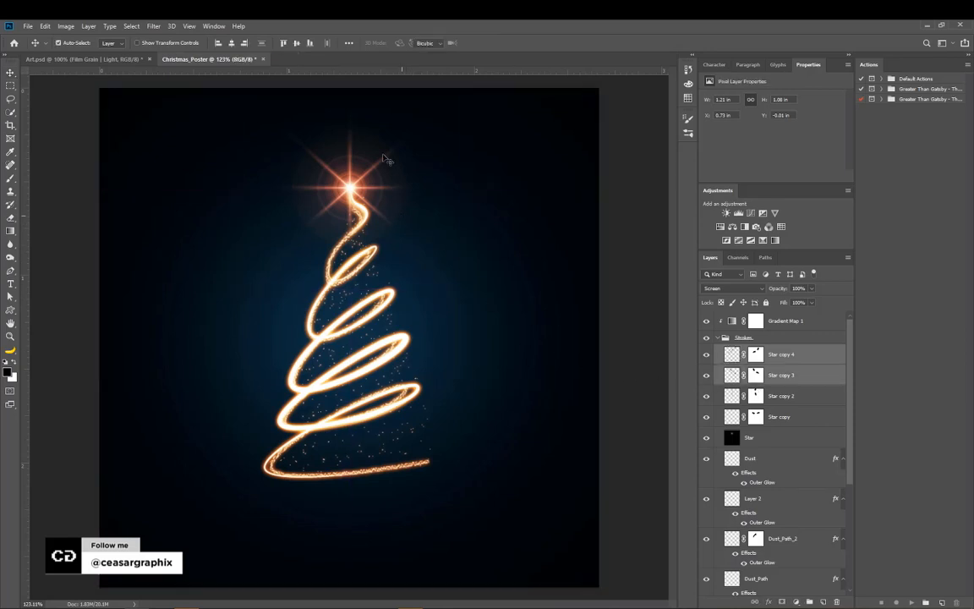
{"action": "key", "text": "ctrl+t"}
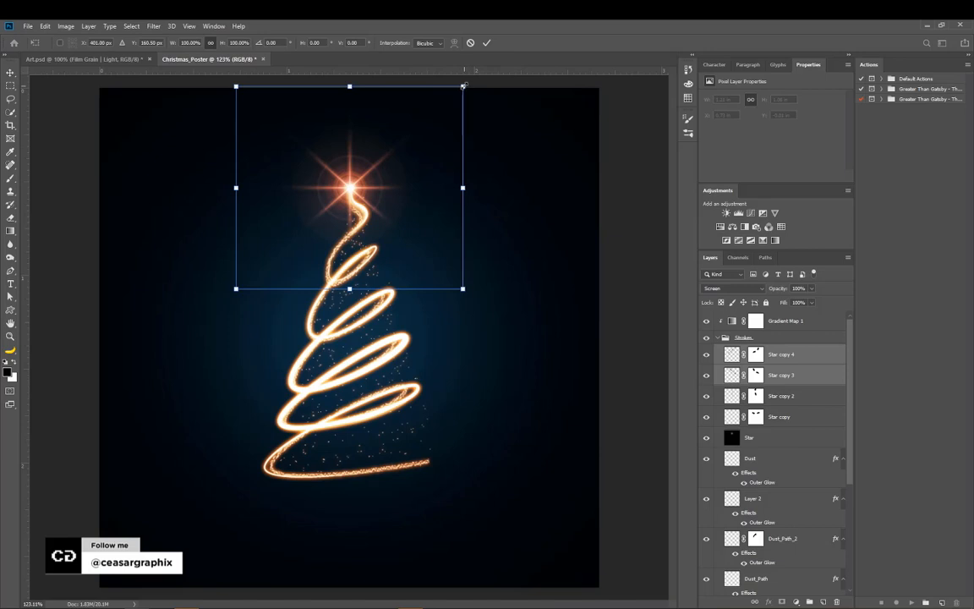
{"action": "left_click_drag", "start_coordinate": [463, 85], "coordinate": [440, 108]}
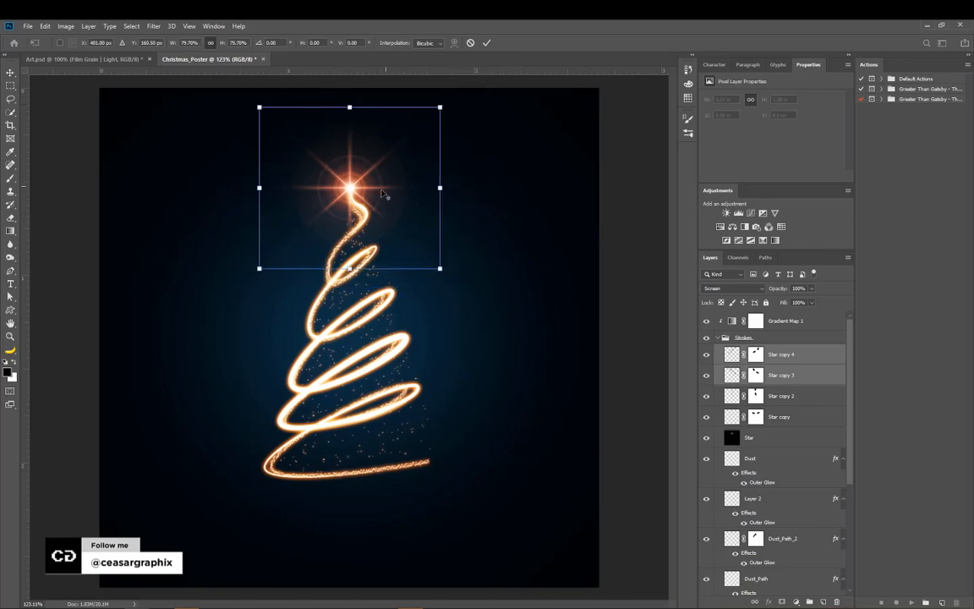
{"action": "key", "text": "Return"}
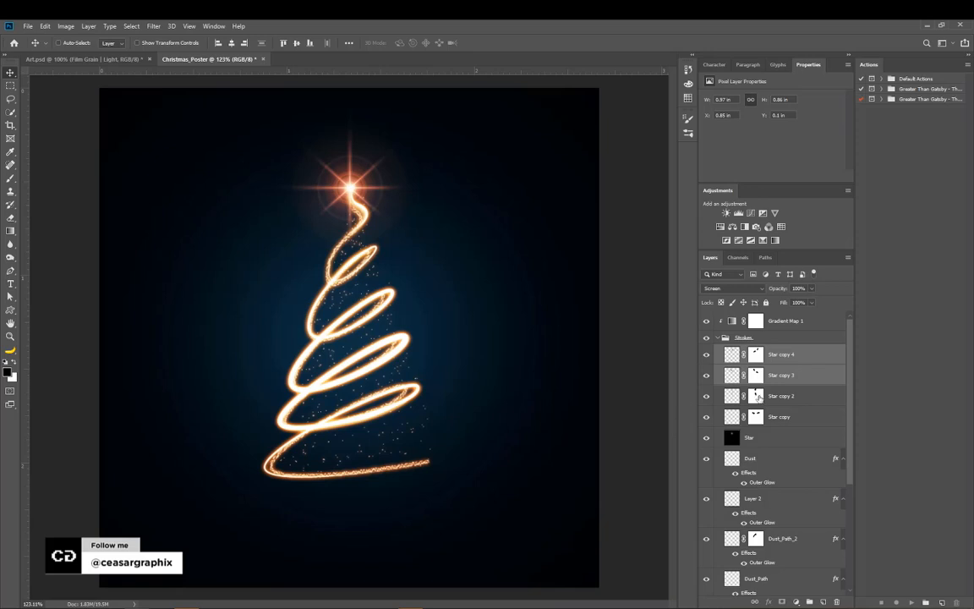
Step: Scale the Star layer and its four streak copies down together to about 96.5%
{"action": "left_click", "coordinate": [788, 354]}
{"action": "left_click", "coordinate": [766, 439], "text": "shift"}
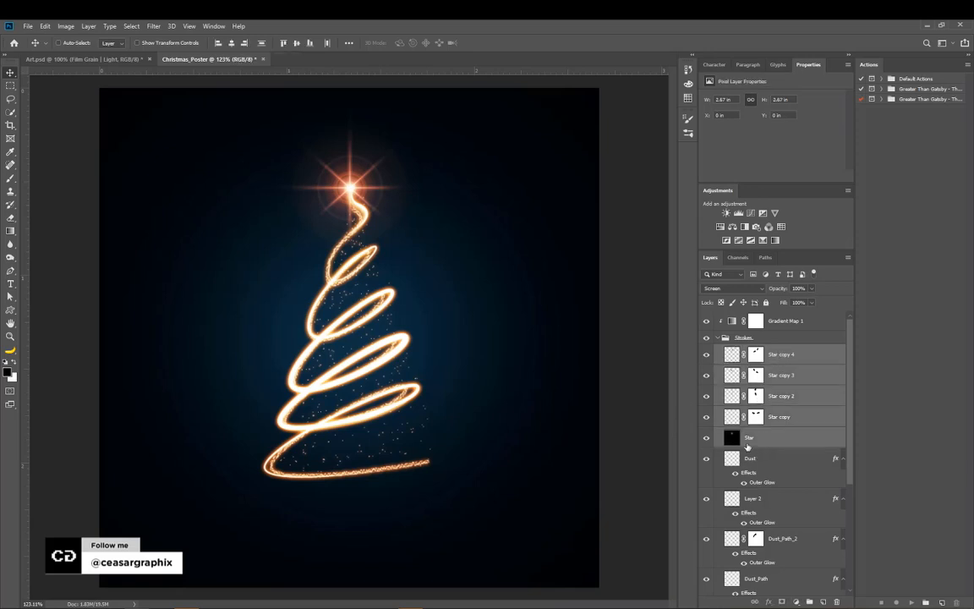
{"action": "key", "text": "ctrl+t"}
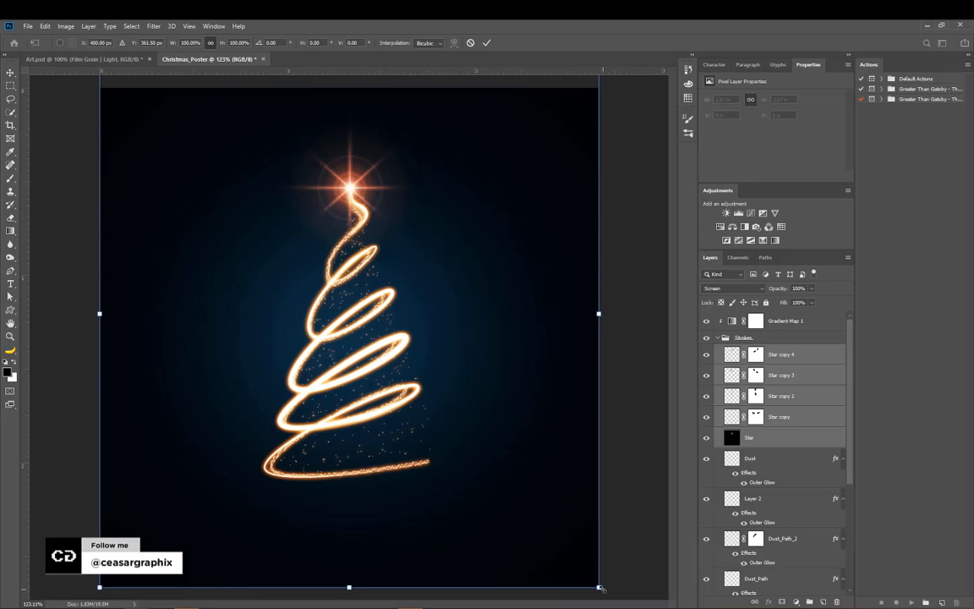
{"action": "left_click_drag", "start_coordinate": [599, 587], "coordinate": [590, 578]}
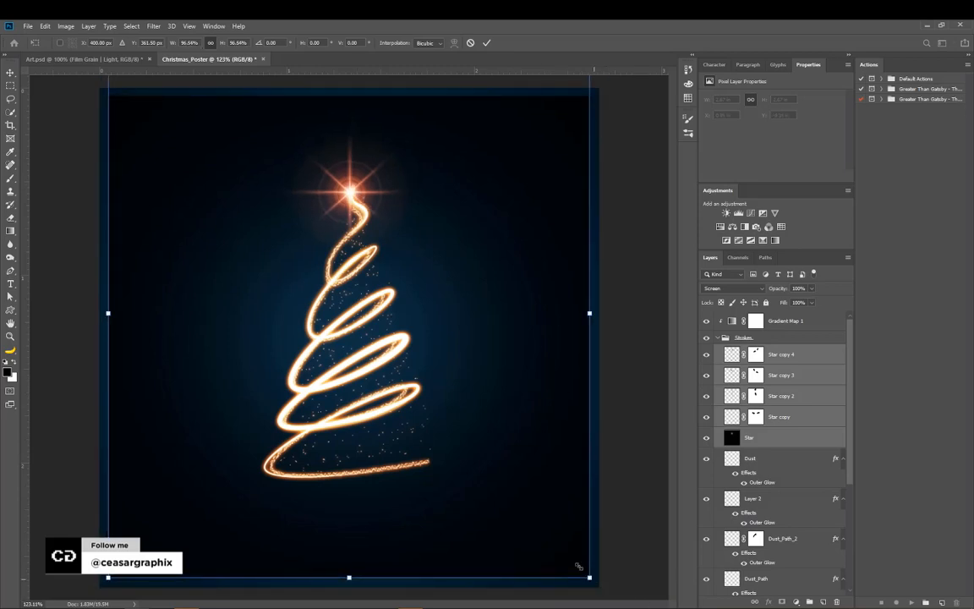
{"action": "key", "text": "Return"}
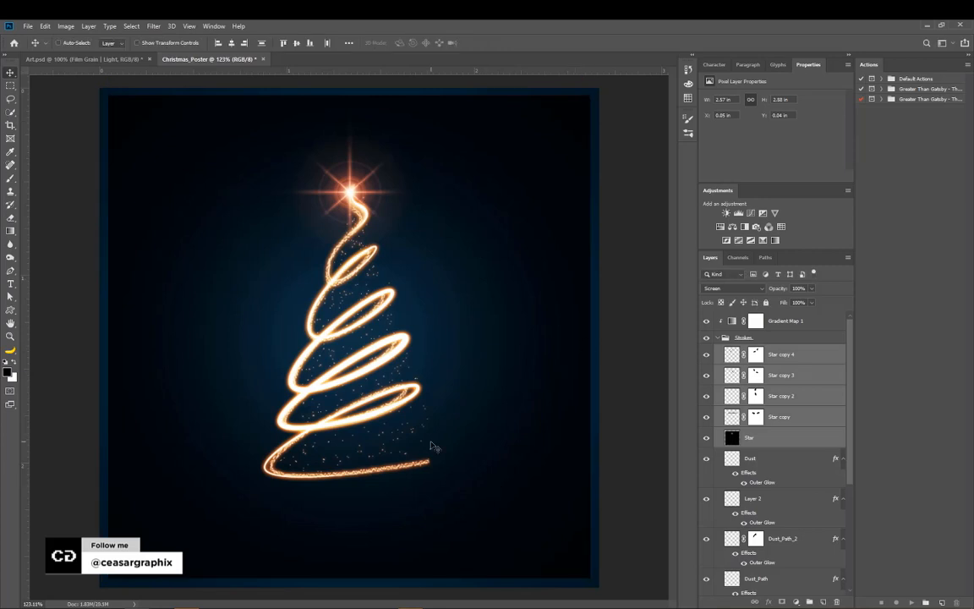
Step: Paint black along the canvas edges on the Star layer with the 70 px brush to cover the exposed blue border
{"action": "left_click", "coordinate": [761, 441]}
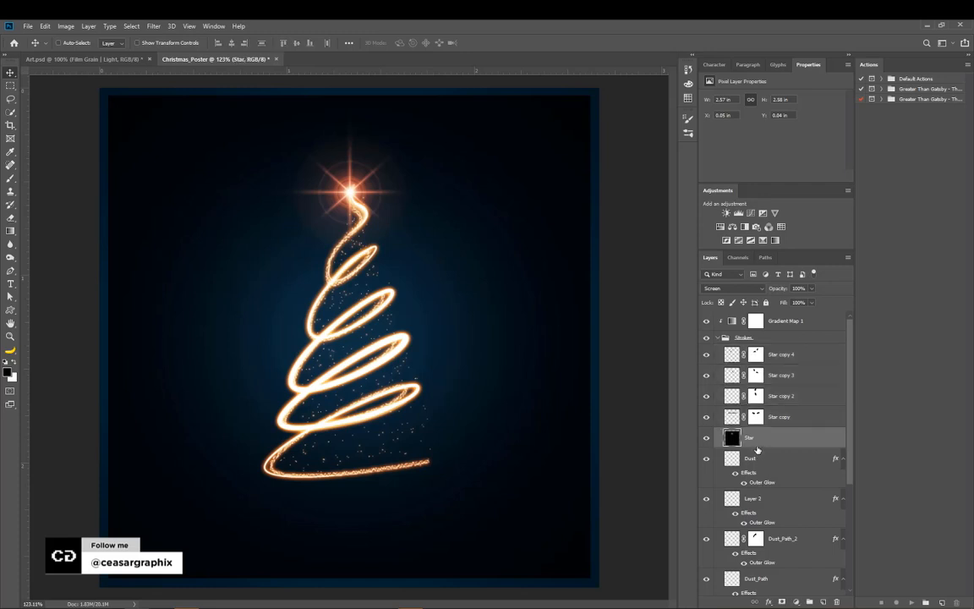
{"action": "key", "text": "b"}
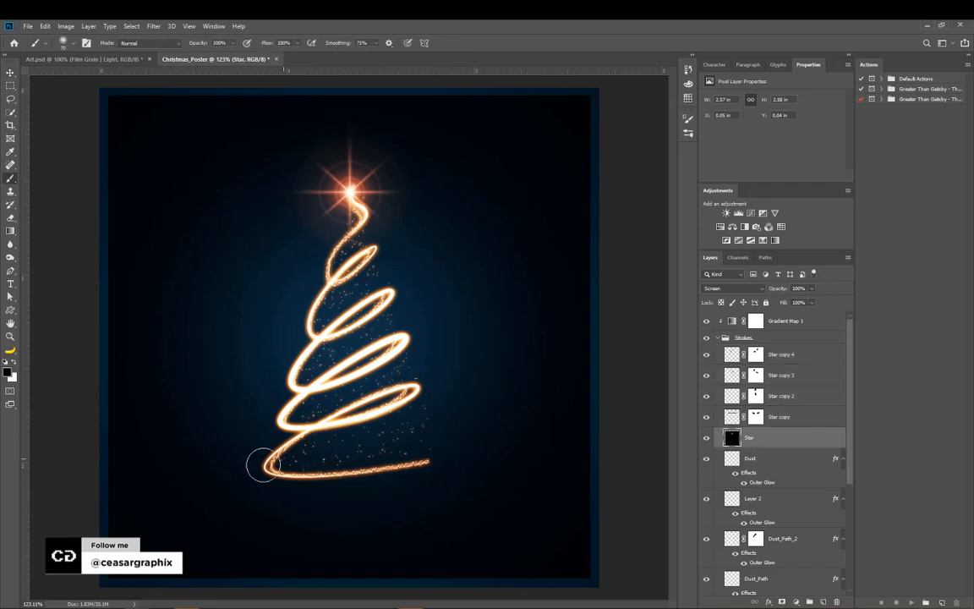
{"action": "mouse_move", "coordinate": [107, 101]}
{"action": "left_mouse_down"}
{"action": "mouse_move", "coordinate": [117, 478]}
{"action": "mouse_move", "coordinate": [119, 330]}
{"action": "mouse_move", "coordinate": [110, 584]}
{"action": "mouse_move", "coordinate": [286, 578]}
{"action": "mouse_move", "coordinate": [659, 590]}
{"action": "mouse_move", "coordinate": [614, 579]}
{"action": "left_mouse_up"}
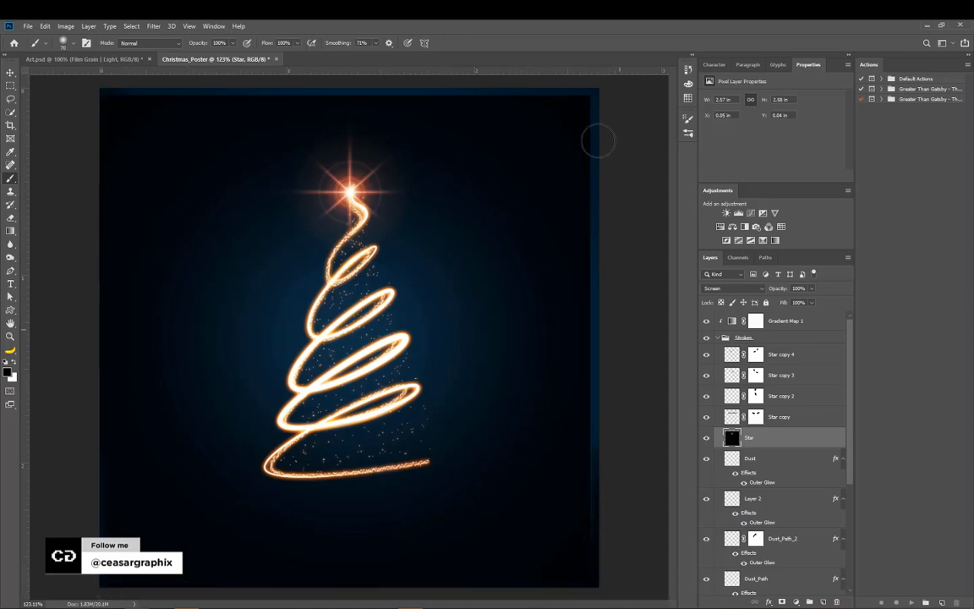
{"action": "left_click_drag", "start_coordinate": [591, 125], "coordinate": [592, 402]}
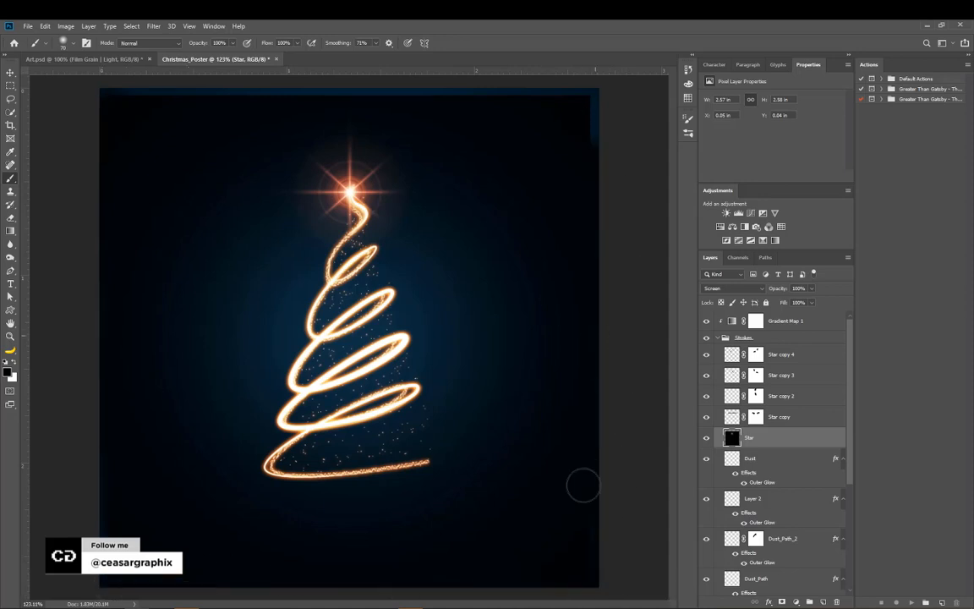
{"action": "mouse_move", "coordinate": [587, 98]}
{"action": "left_mouse_down"}
{"action": "mouse_move", "coordinate": [143, 105]}
{"action": "mouse_move", "coordinate": [48, 87]}
{"action": "left_mouse_up"}
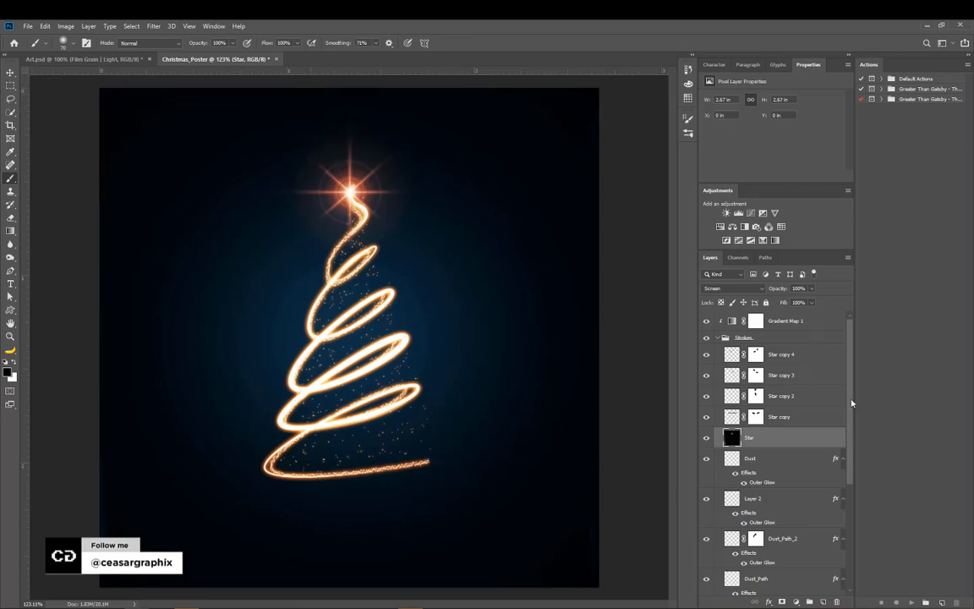
Step: Brighten the blue glow on Layer 1 with Levels, setting the midtones to 1.33 and slightly lowering the white input level
{"action": "left_click_drag", "start_coordinate": [852, 403], "coordinate": [854, 530]}
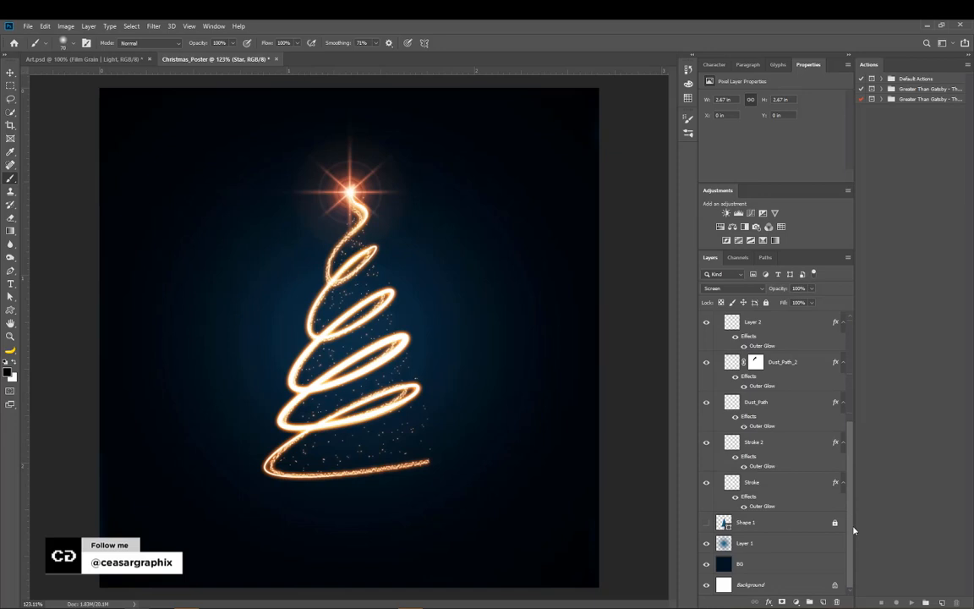
{"action": "left_click", "coordinate": [724, 543]}
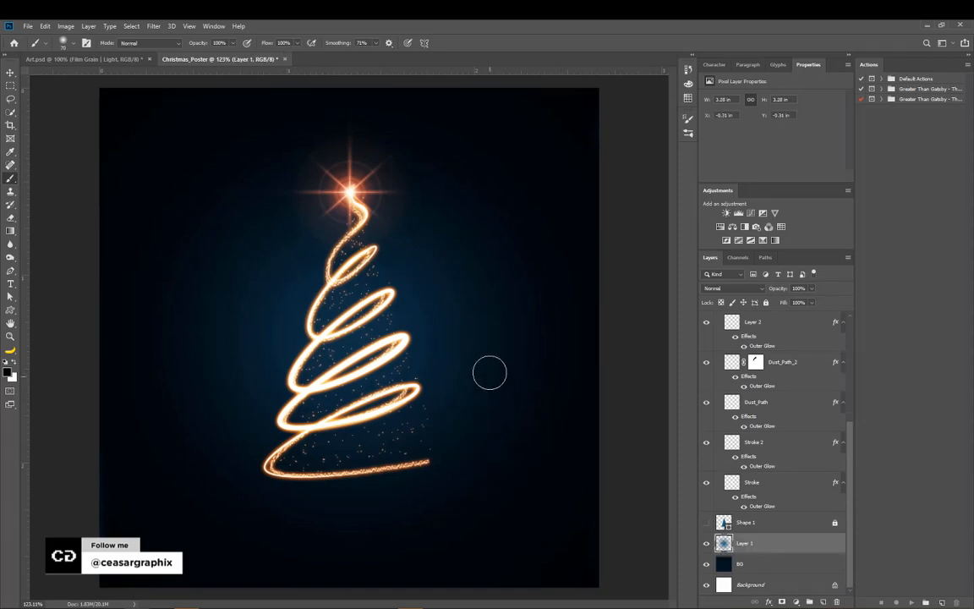
{"action": "key", "text": "v"}
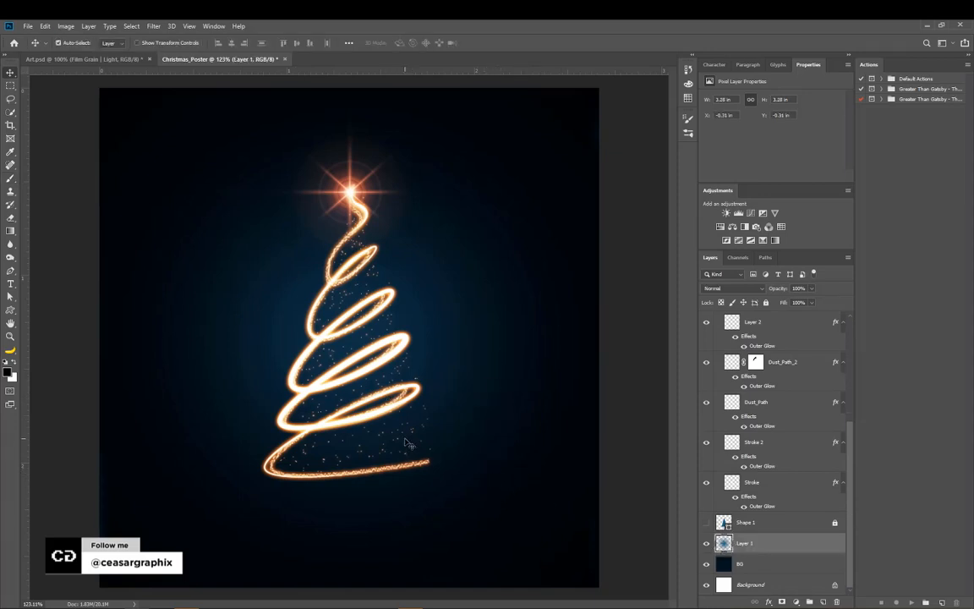
{"action": "left_click_drag", "start_coordinate": [370, 401], "coordinate": [406, 441]}
{"action": "key", "text": "ctrl+l"}
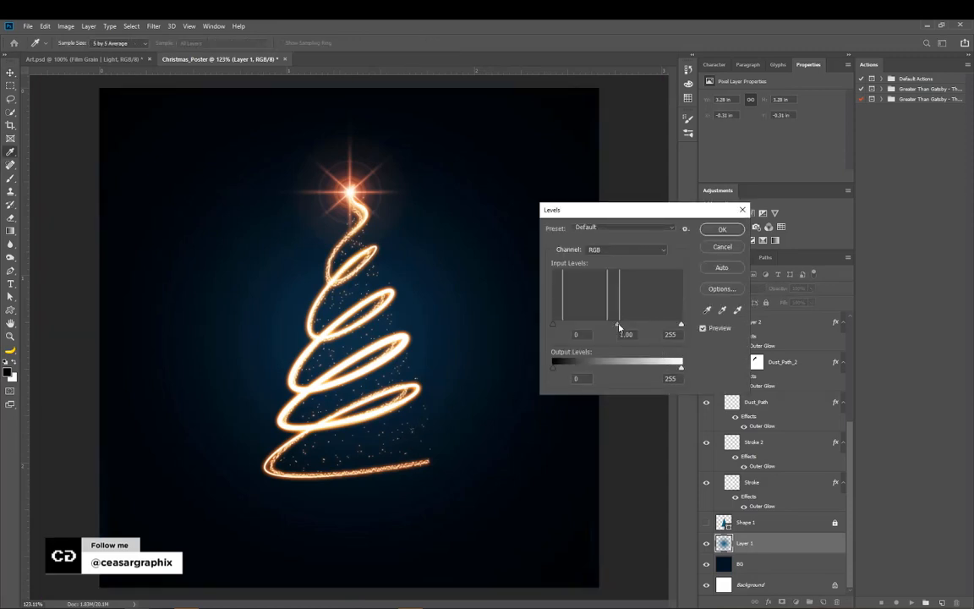
{"action": "mouse_move", "coordinate": [618, 327]}
{"action": "left_mouse_down"}
{"action": "mouse_move", "coordinate": [628, 329]}
{"action": "mouse_move", "coordinate": [588, 329]}
{"action": "mouse_move", "coordinate": [603, 329]}
{"action": "left_mouse_up"}
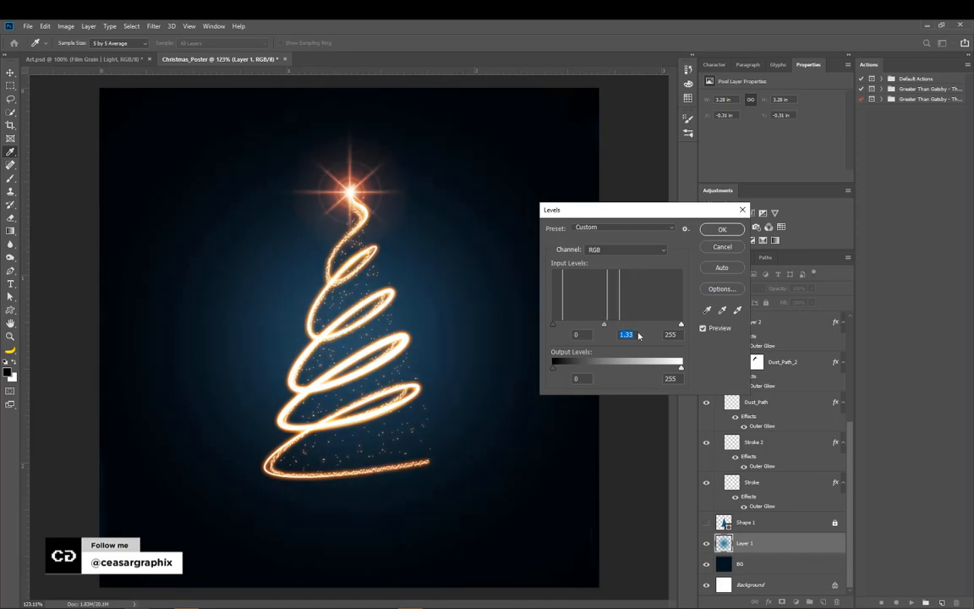
{"action": "left_click_drag", "start_coordinate": [682, 328], "coordinate": [678, 328]}
{"action": "left_click", "coordinate": [722, 229]}
Step: Enlarge the Layer 1 background glow to about 123% around its centre
{"action": "key", "text": "v"}
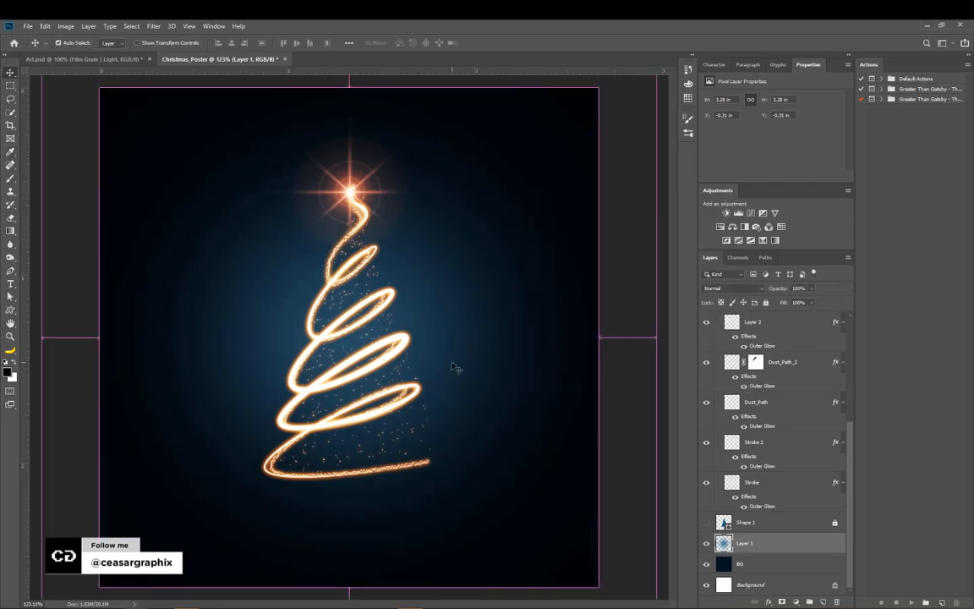
{"action": "key", "text": "ctrl+minus"}
{"action": "key", "text": "ctrl+t"}
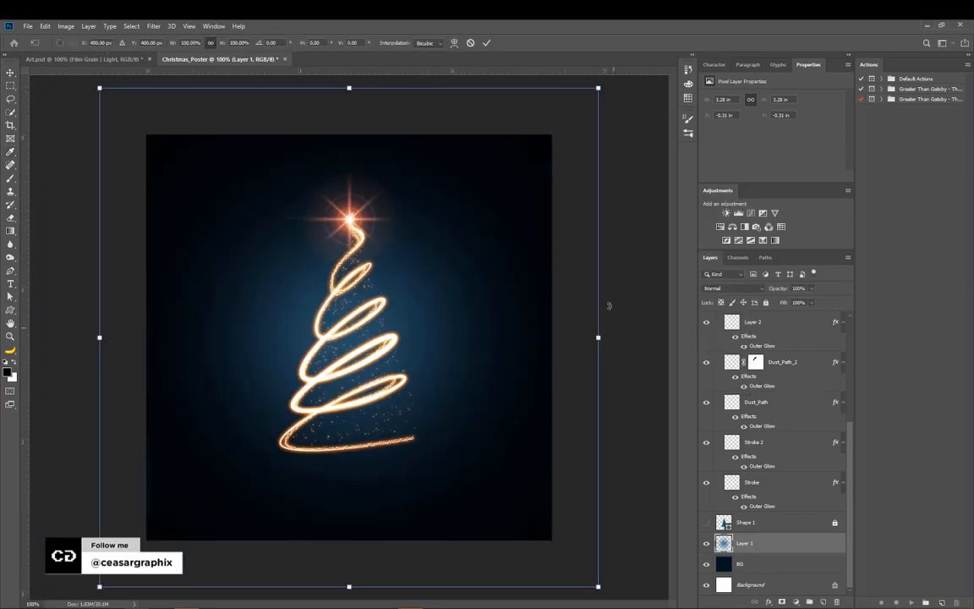
{"action": "left_click_drag", "start_coordinate": [598, 88], "coordinate": [686, 61]}
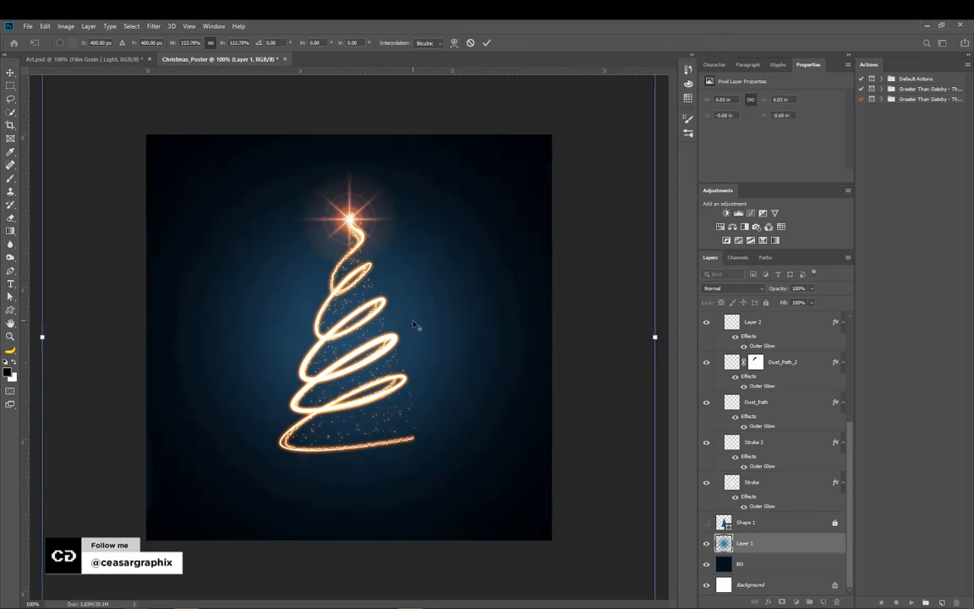
{"action": "key", "text": "Return"}
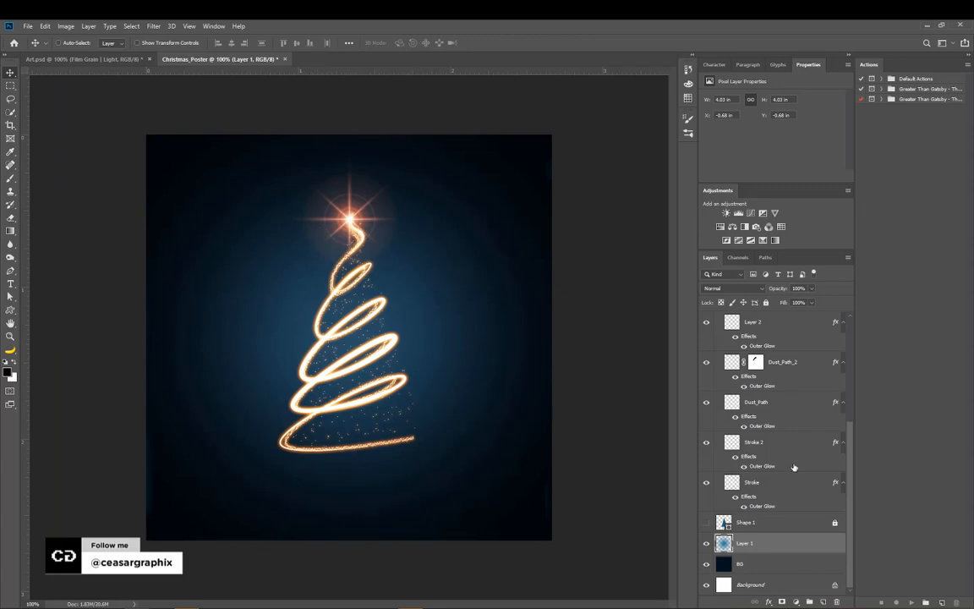
Step: Intensify the Star layer's flare with Levels, setting the midtones to 0.74 and the white input level to 216
{"action": "scroll", "coordinate": [850, 424], "scroll_direction": "up", "scroll_amount": 5}
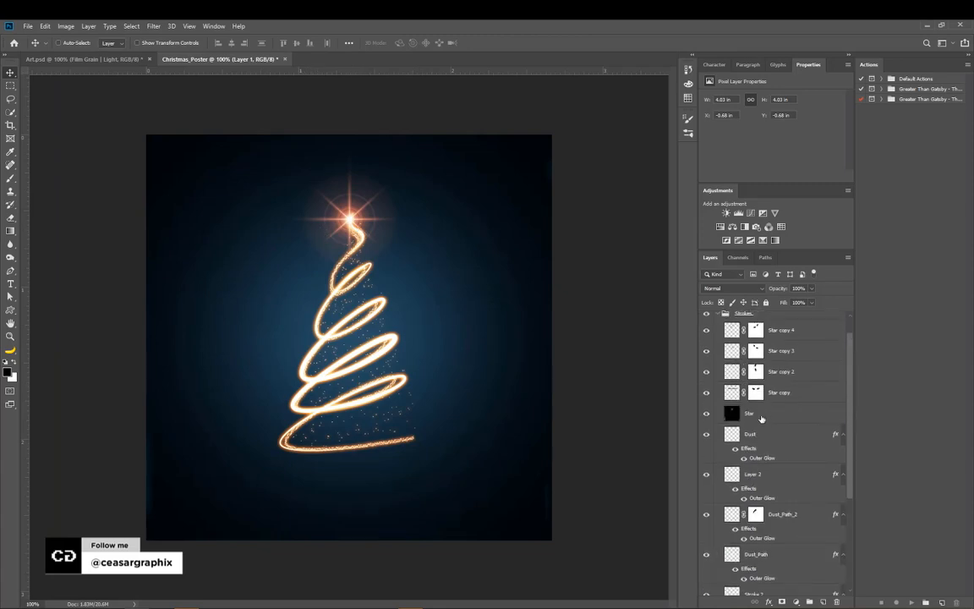
{"action": "left_click", "coordinate": [761, 418]}
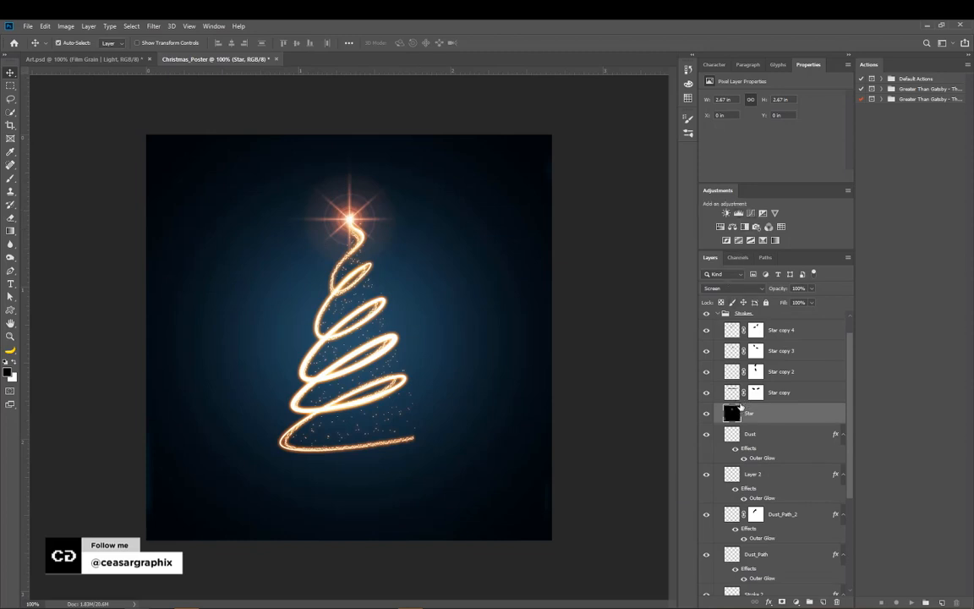
{"action": "key", "text": "ctrl+l"}
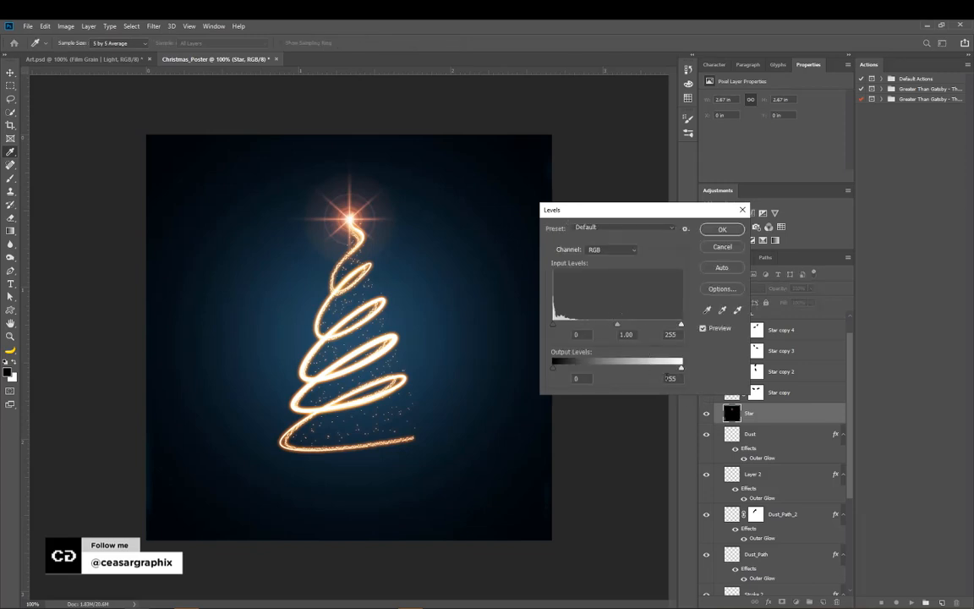
{"action": "left_click_drag", "start_coordinate": [615, 326], "coordinate": [662, 326]}
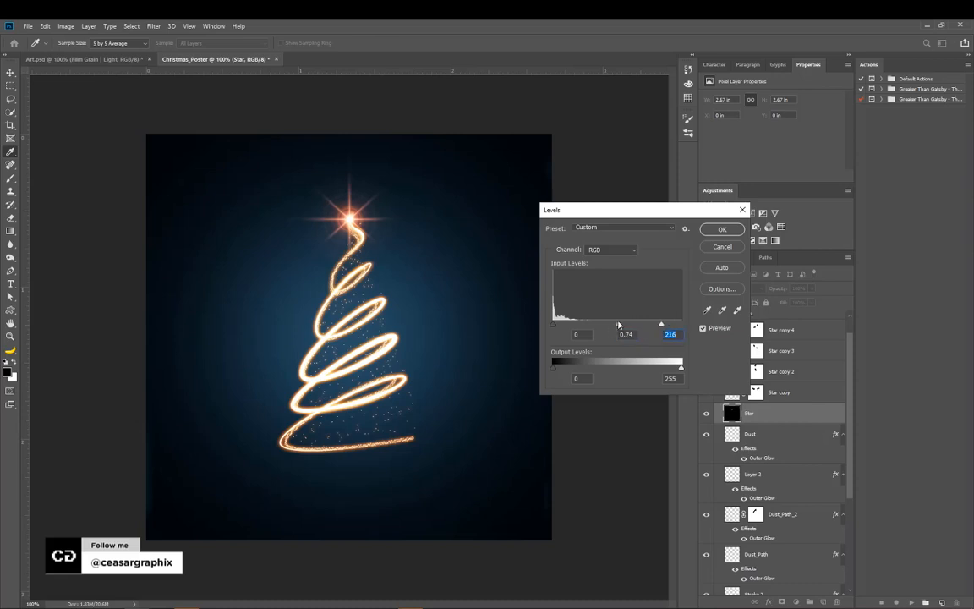
{"action": "left_click", "coordinate": [722, 230]}
{"action": "key", "text": "v"}
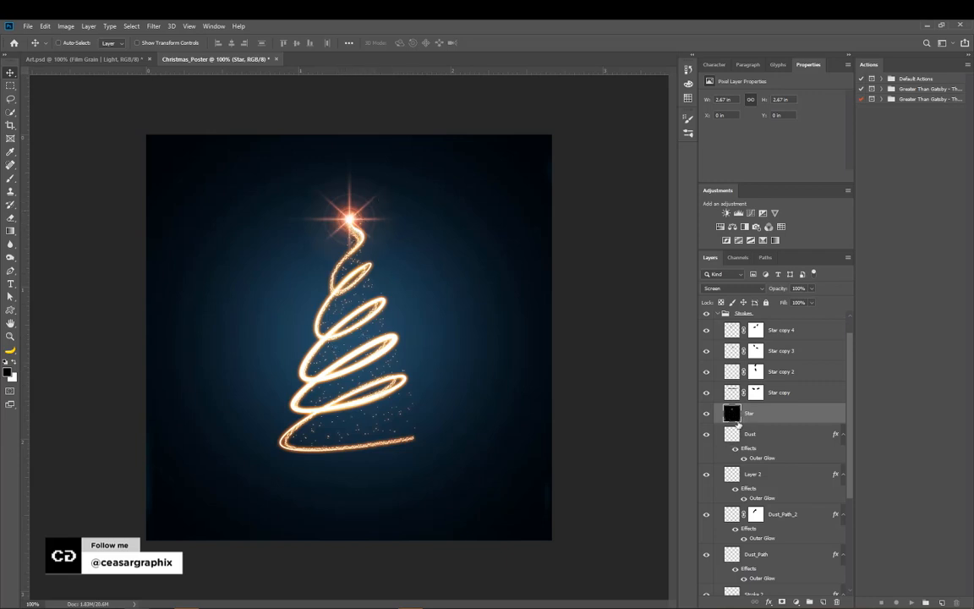
Step: Colorize the Star layer with Hue/Saturation, using a golden hue of about 48 and saturation 25
{"action": "key", "text": "ctrl"}
{"action": "key", "text": "ctrl+u"}
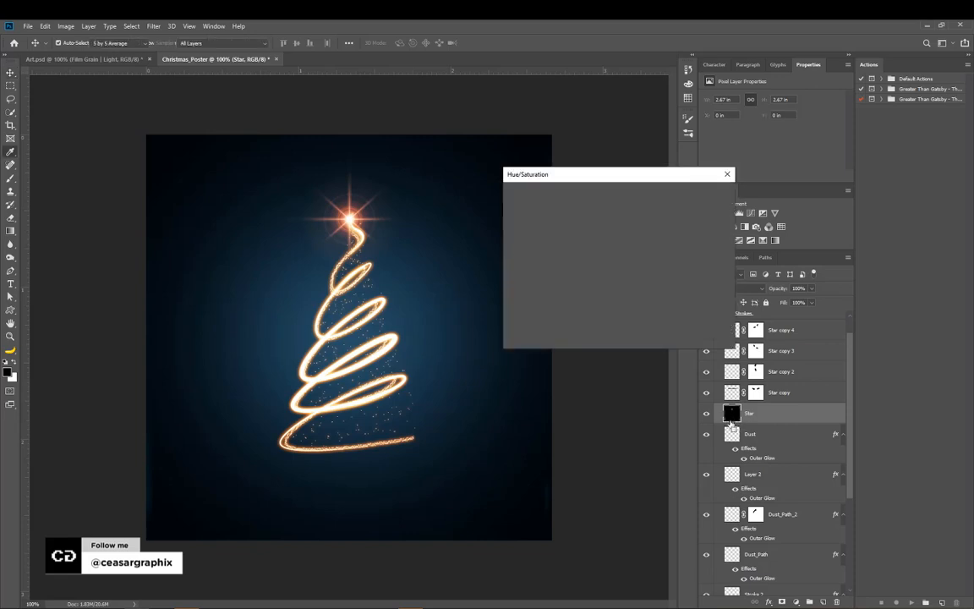
{"action": "left_click_drag", "start_coordinate": [623, 174], "coordinate": [654, 168]}
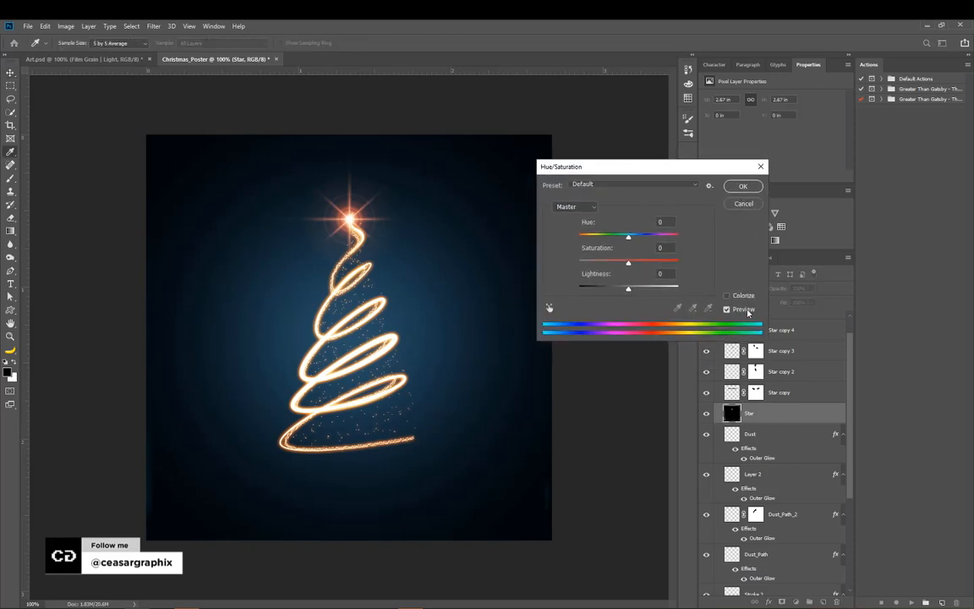
{"action": "left_click", "coordinate": [727, 295]}
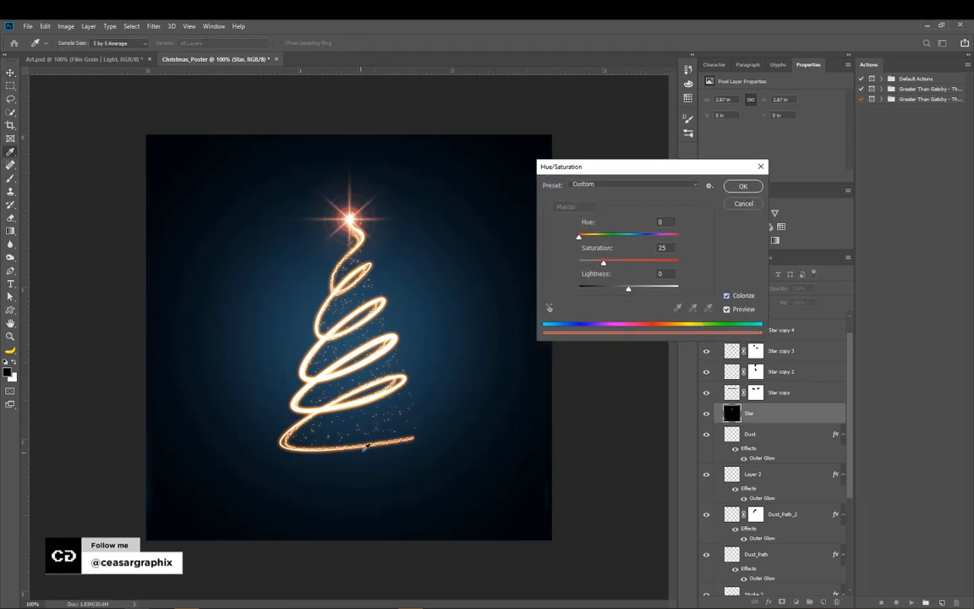
{"action": "left_click_drag", "start_coordinate": [579, 238], "coordinate": [596, 249]}
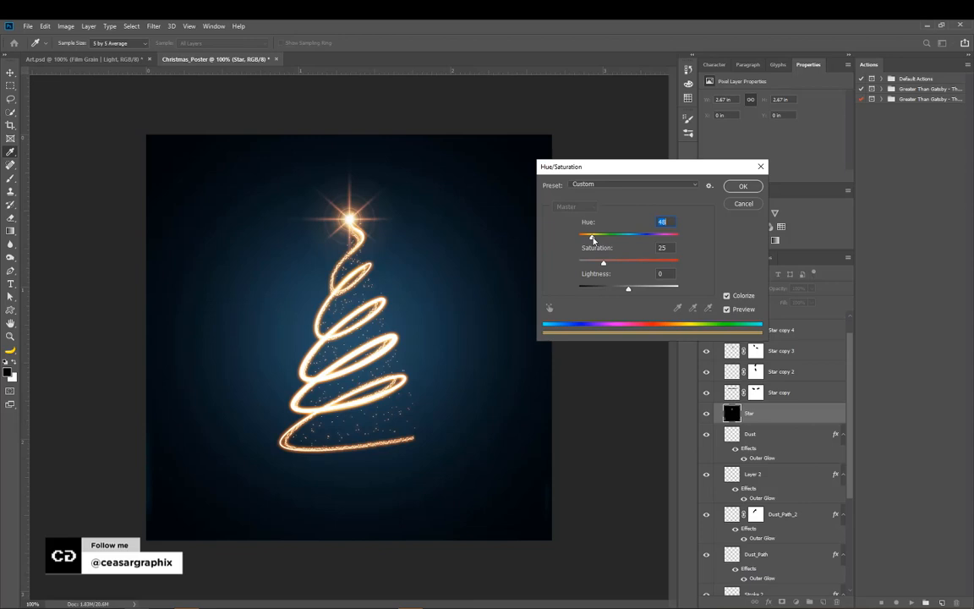
{"action": "left_click", "coordinate": [745, 187]}
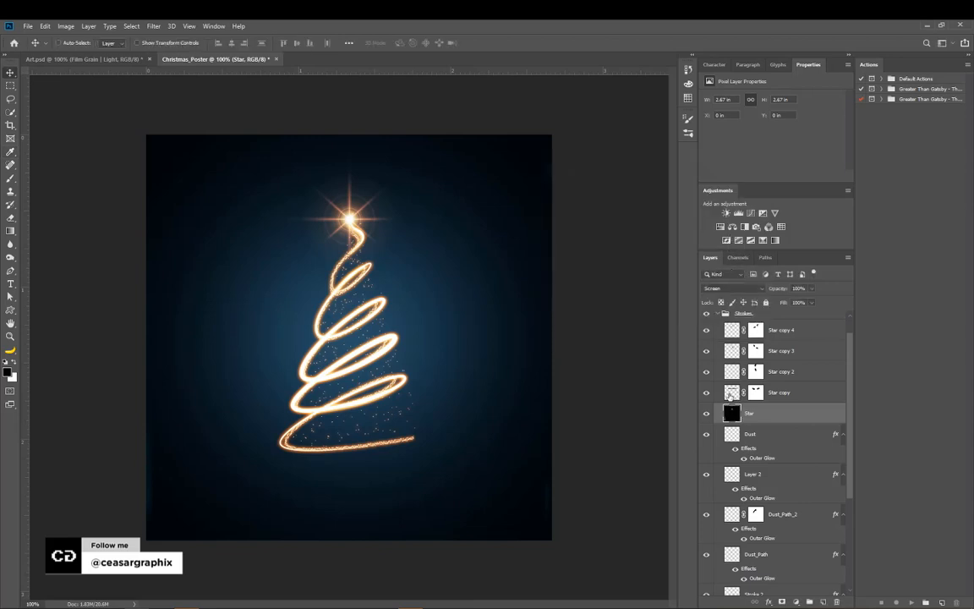
Step: Colorize the Star copy and Star copy 2 streaks with Hue/Saturation to match the golden star
{"action": "left_click", "coordinate": [730, 395]}
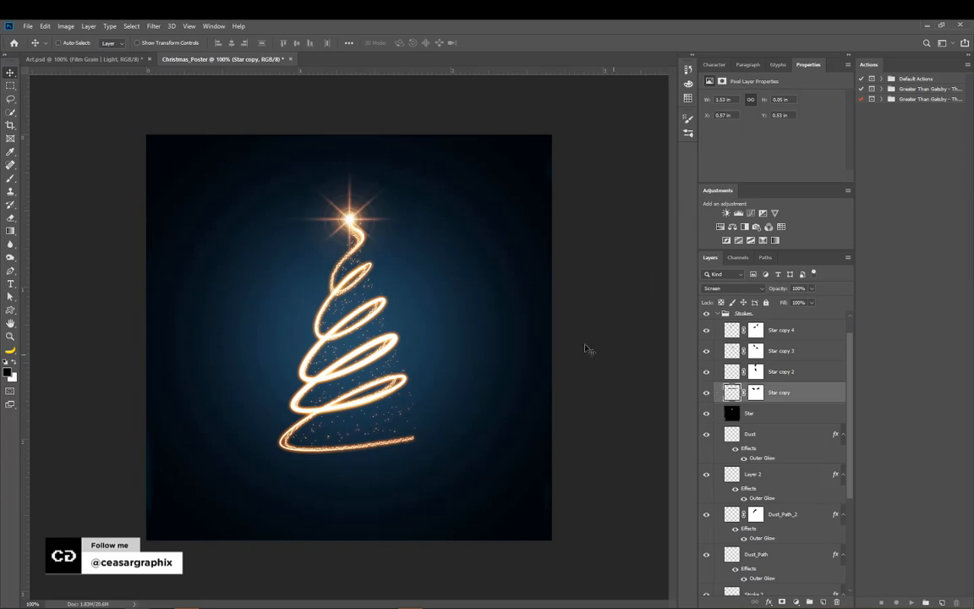
{"action": "key", "text": "ctrl+u"}
{"action": "type", "text": "4"}
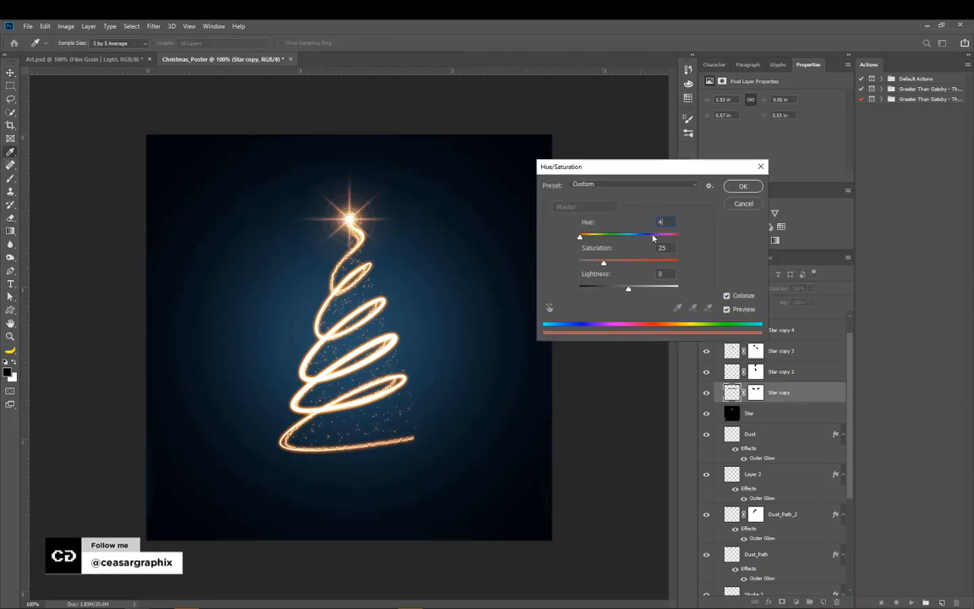
{"action": "key", "text": "Return"}
{"action": "left_click", "coordinate": [728, 372]}
{"action": "key", "text": "ctrl+u"}
{"action": "key", "text": "Return"}
Step: Colorize the Star copy 3 and Star copy 4 streaks with Hue/Saturation in the same golden tone
{"action": "left_click", "coordinate": [725, 357]}
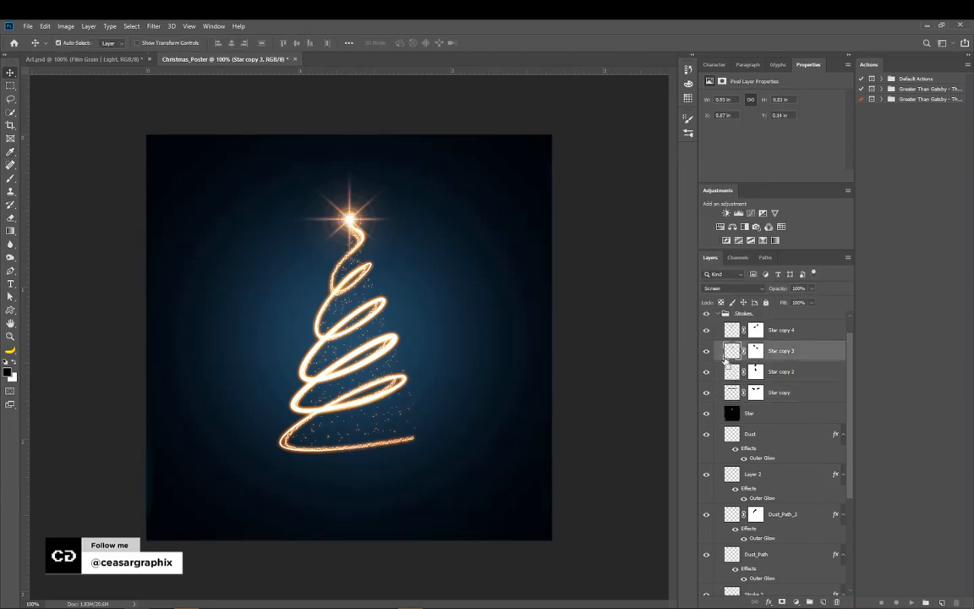
{"action": "key", "text": "ctrl+u"}
{"action": "key", "text": "Return"}
{"action": "key", "text": "alt+bracketright"}
{"action": "key", "text": "ctrl+u"}
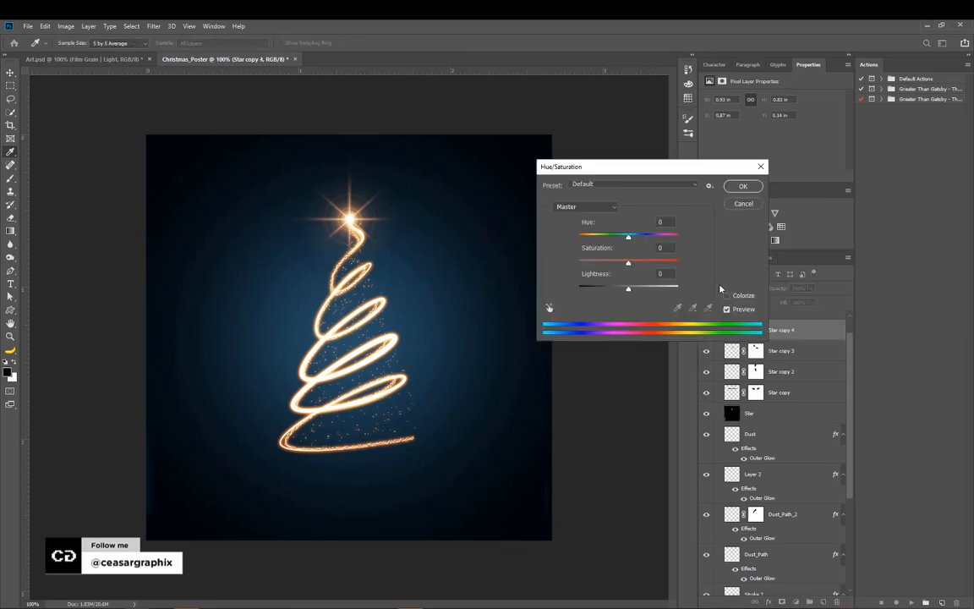
{"action": "key", "text": "Return"}
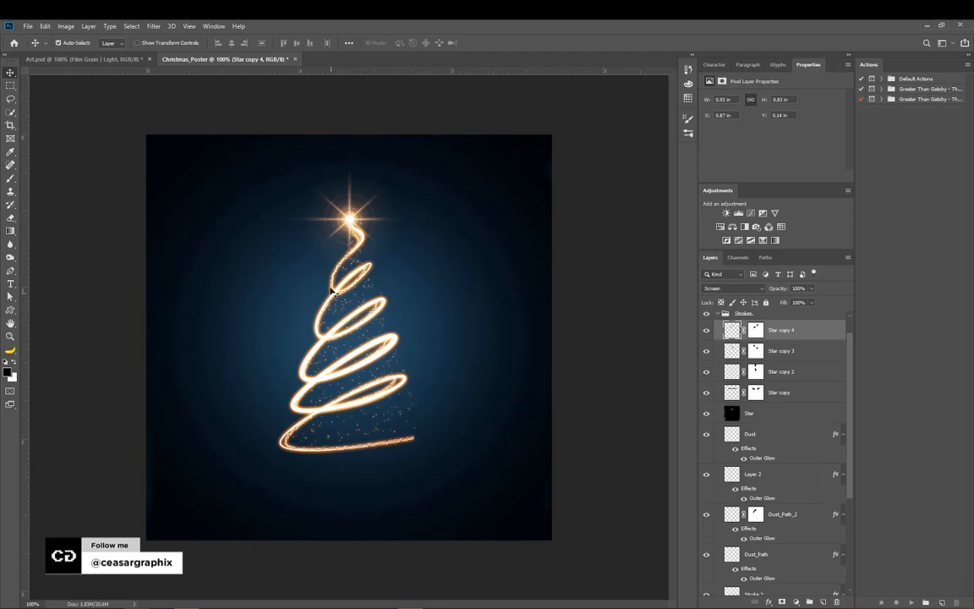
Step: Collapse the Strokes group and add a Color Dodge layer named Heavy Light above Gradient Map 1, filled with neutral black
{"action": "key", "text": "ctrl"}
{"action": "scroll", "coordinate": [335, 250], "scroll_direction": "up", "scroll_amount": 2}
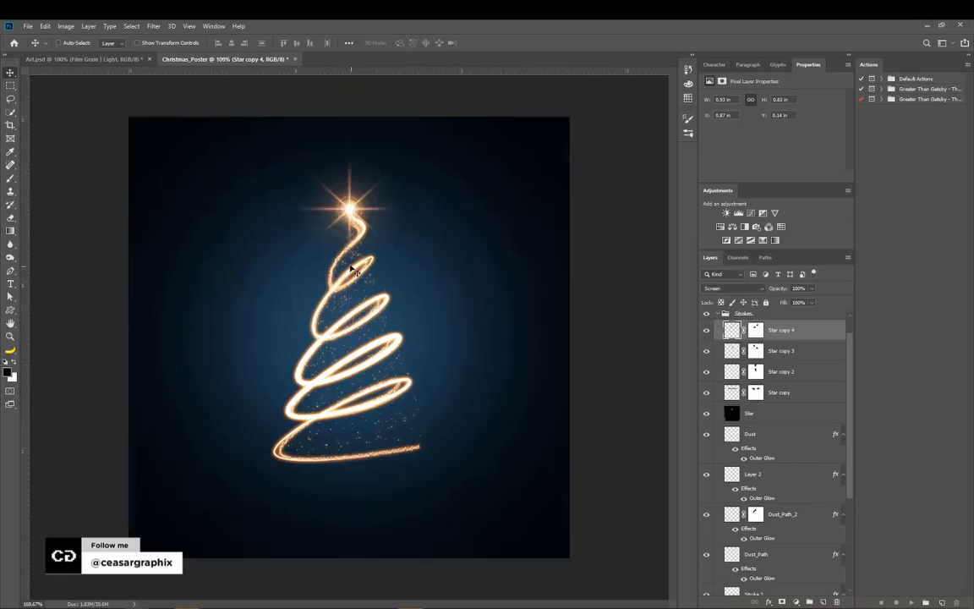
{"action": "scroll", "coordinate": [347, 244], "scroll_direction": "up", "scroll_amount": 3}
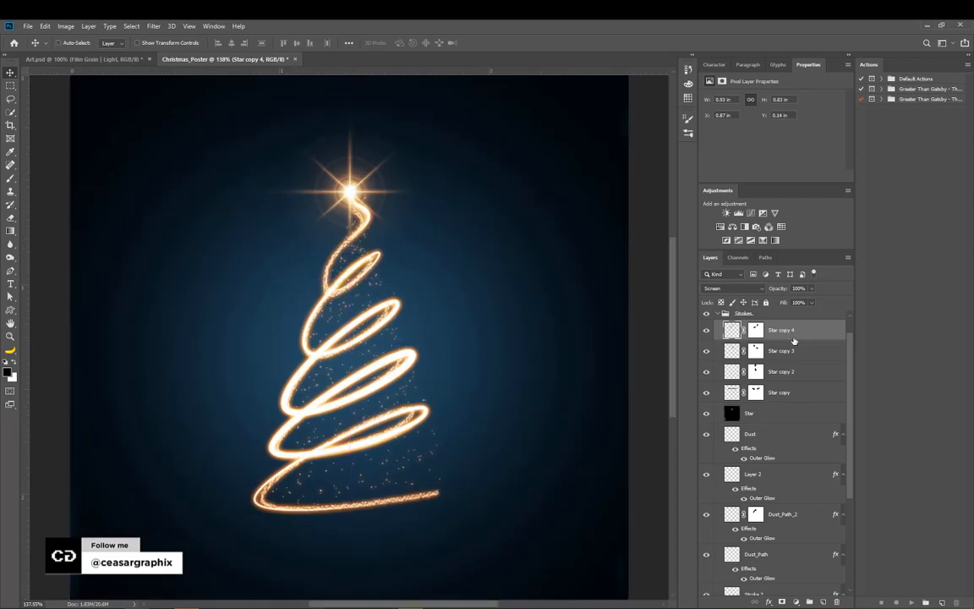
{"action": "left_click", "coordinate": [721, 316]}
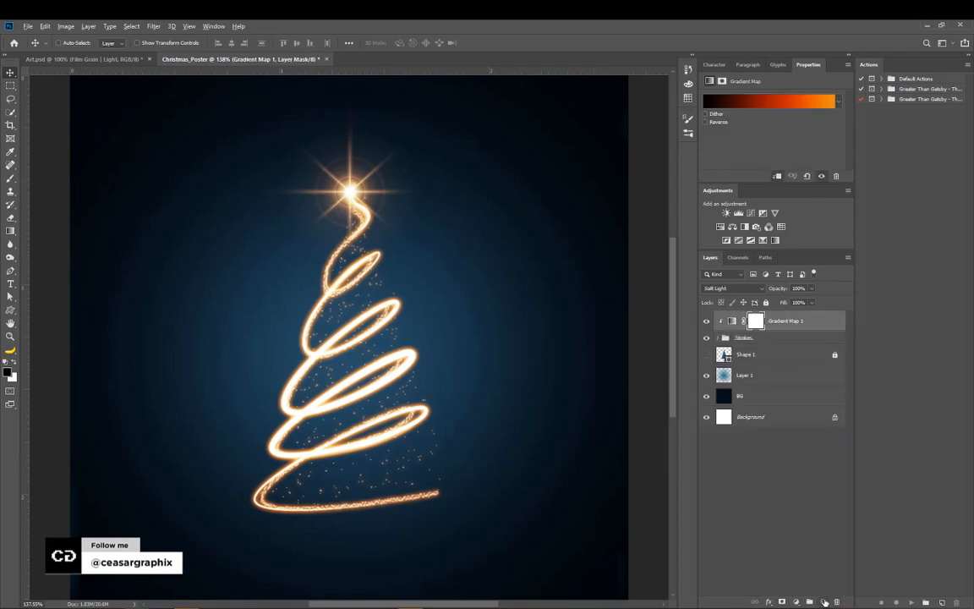
{"action": "key", "text": "ctrl+shift+n"}
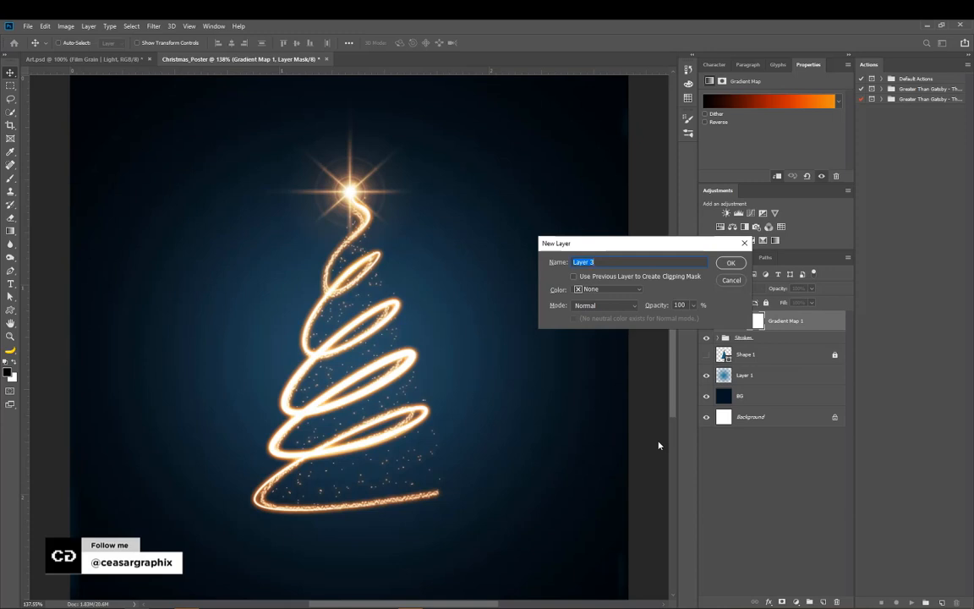
{"action": "type", "text": "D"}
{"action": "type", "text": "eavy"}
{"action": "type", "text": " Light"}
{"action": "left_click", "coordinate": [605, 305]}
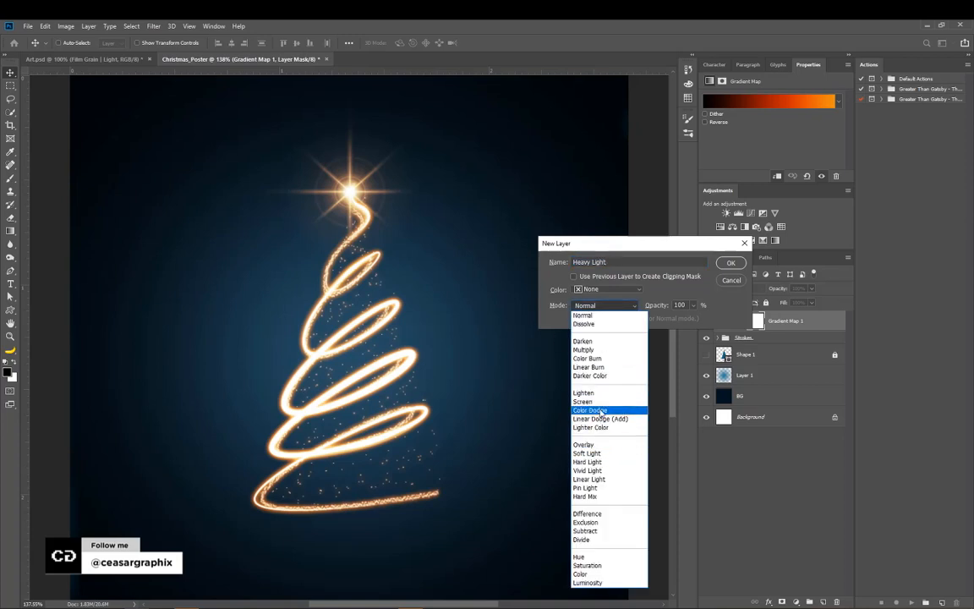
{"action": "left_click", "coordinate": [602, 411]}
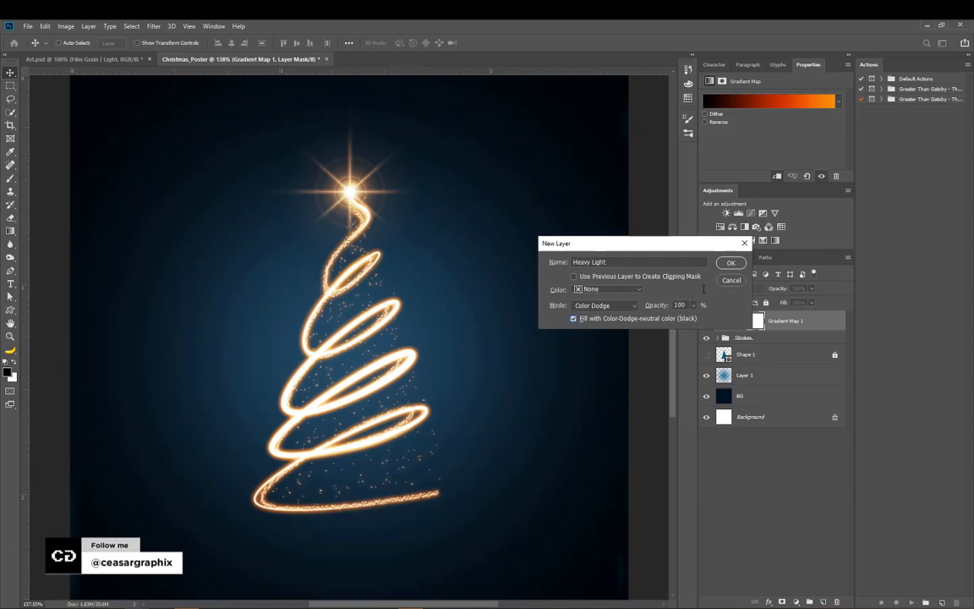
{"action": "left_click", "coordinate": [733, 262]}
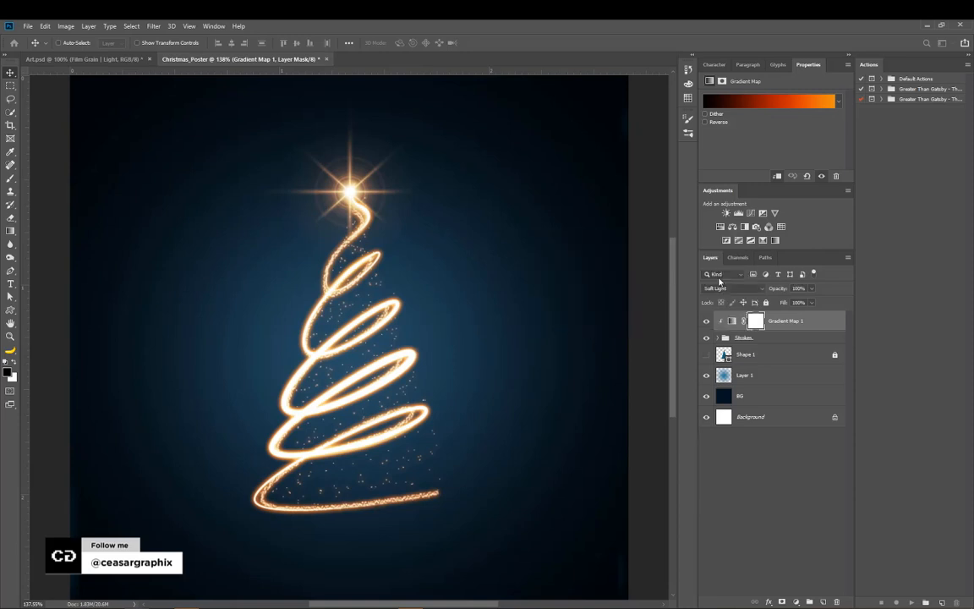
Step: Set the foreground colour to a bright orange based on a sample from the tree's glowing stroke
{"action": "left_click", "coordinate": [8, 372]}
{"action": "mouse_move", "coordinate": [304, 380]}
{"action": "left_mouse_down"}
{"action": "mouse_move", "coordinate": [301, 301]}
{"action": "mouse_move", "coordinate": [336, 333]}
{"action": "mouse_move", "coordinate": [301, 300]}
{"action": "mouse_move", "coordinate": [326, 199]}
{"action": "mouse_move", "coordinate": [375, 213]}
{"action": "left_mouse_up"}
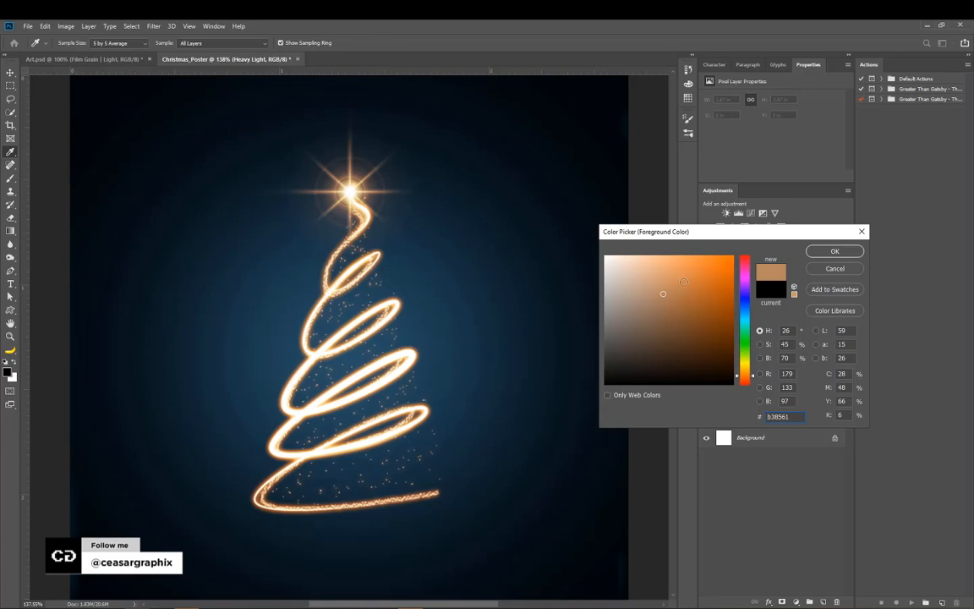
{"action": "left_click", "coordinate": [834, 251]}
{"action": "key", "text": "v"}
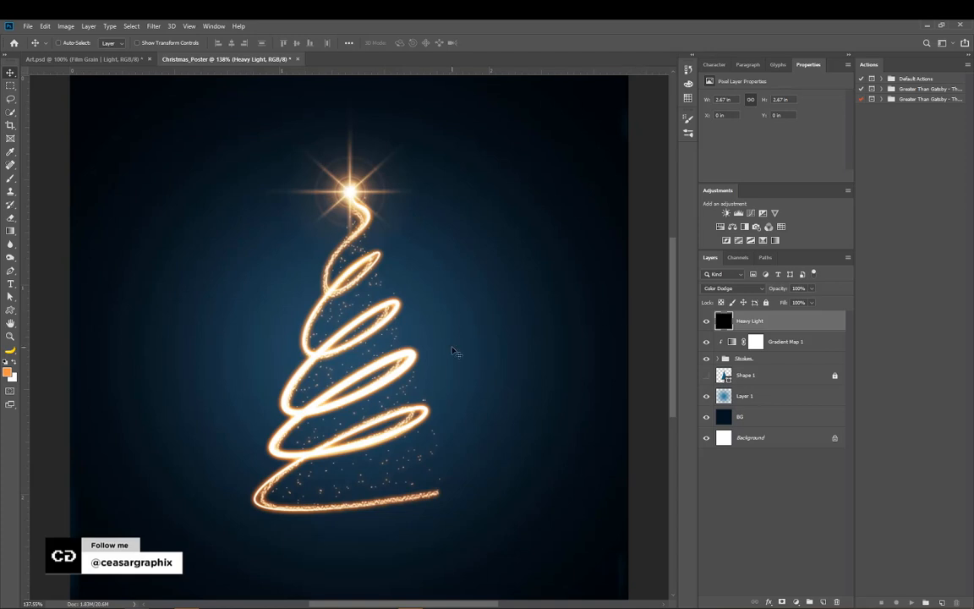
Step: Set up the Brush with the 284 spatter tip at 50 px, 10% spacing and pen pressure controlling the size
{"action": "key", "text": "b"}
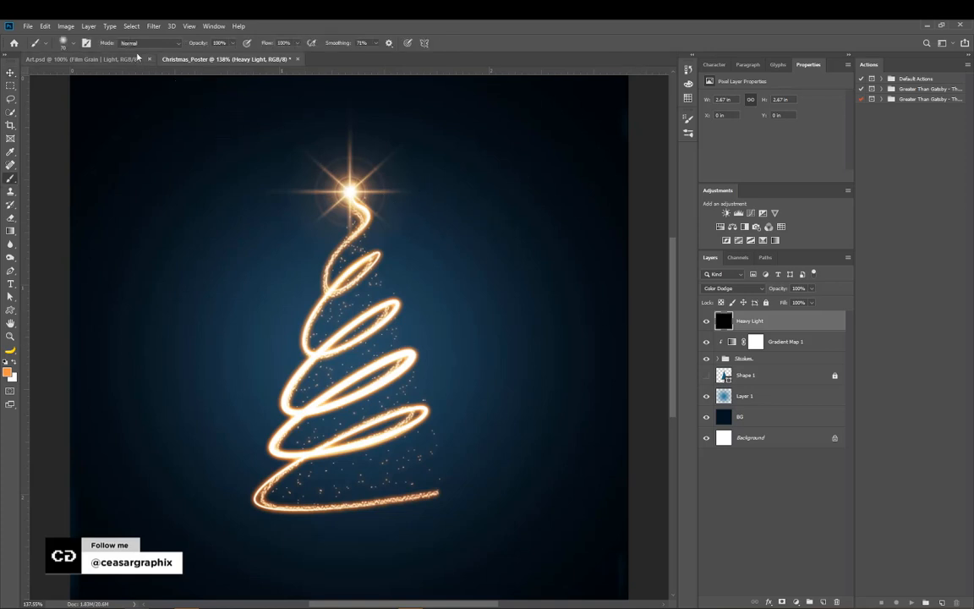
{"action": "left_click", "coordinate": [85, 43]}
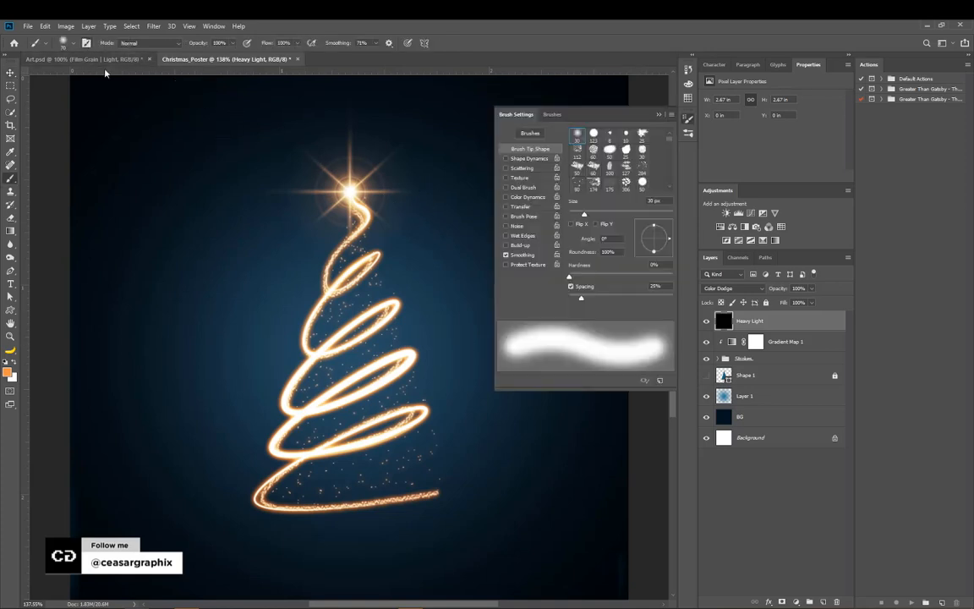
{"action": "left_click", "coordinate": [642, 167]}
{"action": "left_click_drag", "start_coordinate": [576, 298], "coordinate": [573, 299]}
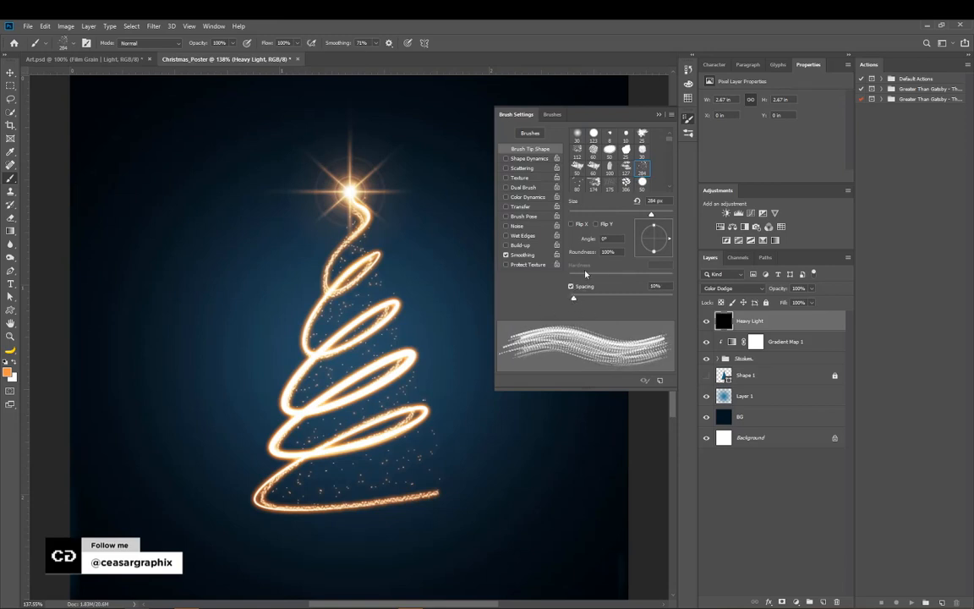
{"action": "left_click_drag", "start_coordinate": [652, 212], "coordinate": [594, 215]}
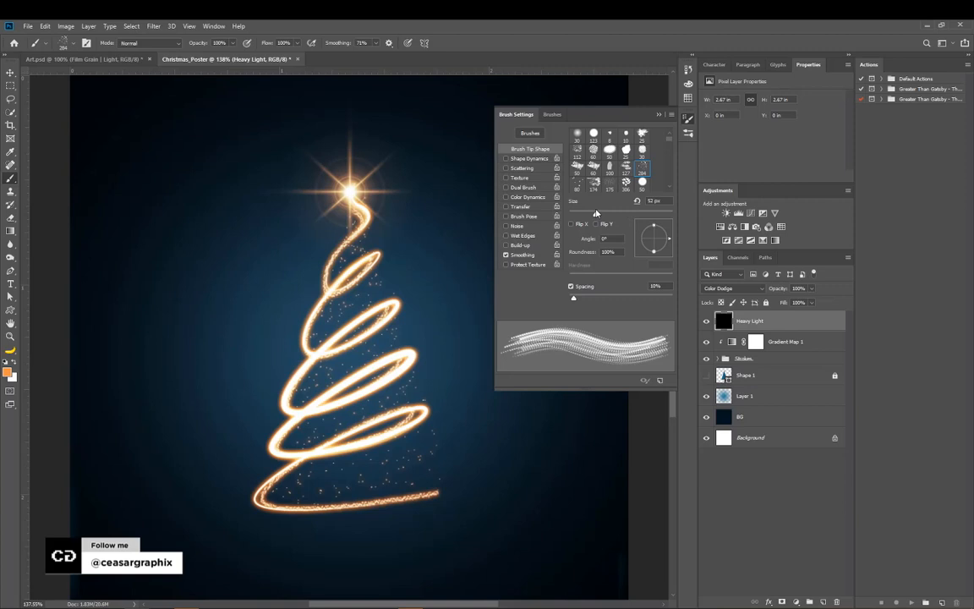
{"action": "left_click", "coordinate": [506, 159]}
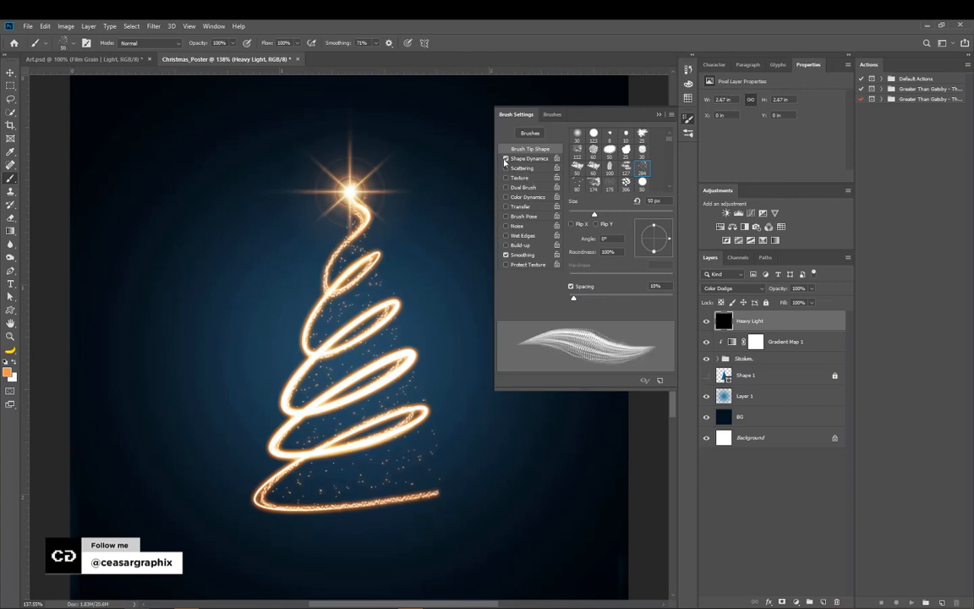
{"action": "left_click", "coordinate": [506, 158]}
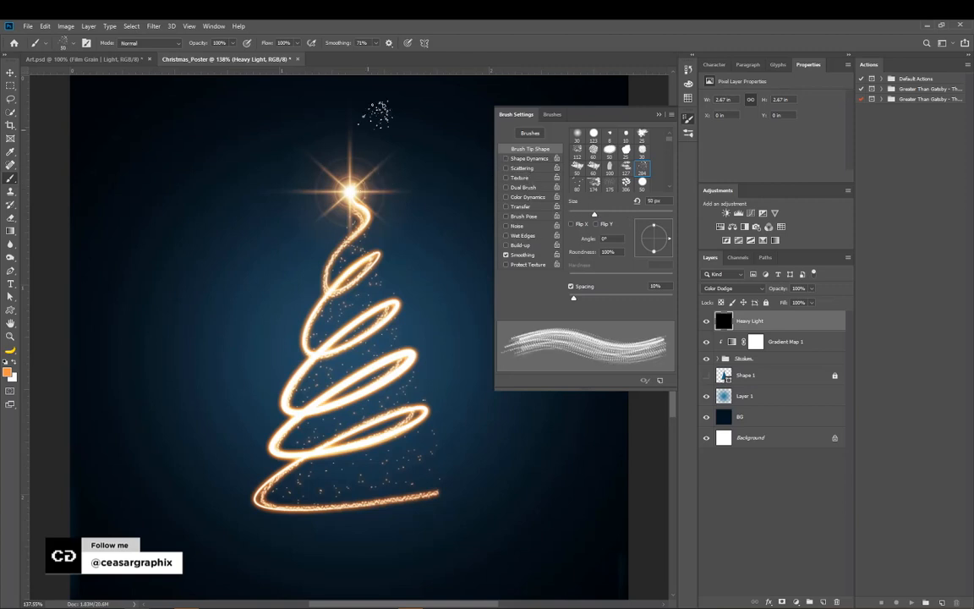
{"action": "left_click", "coordinate": [407, 43]}
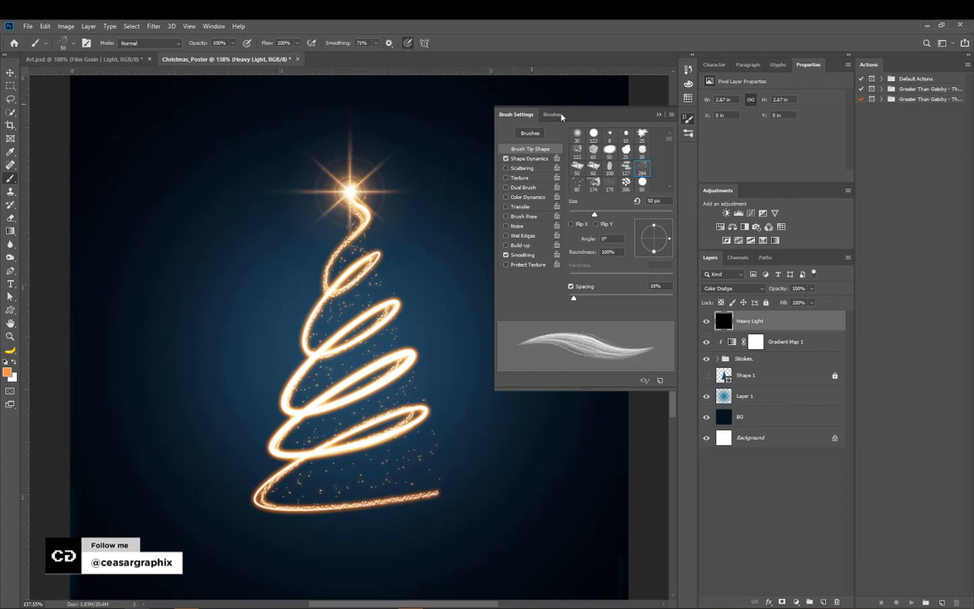
{"action": "left_click", "coordinate": [659, 115]}
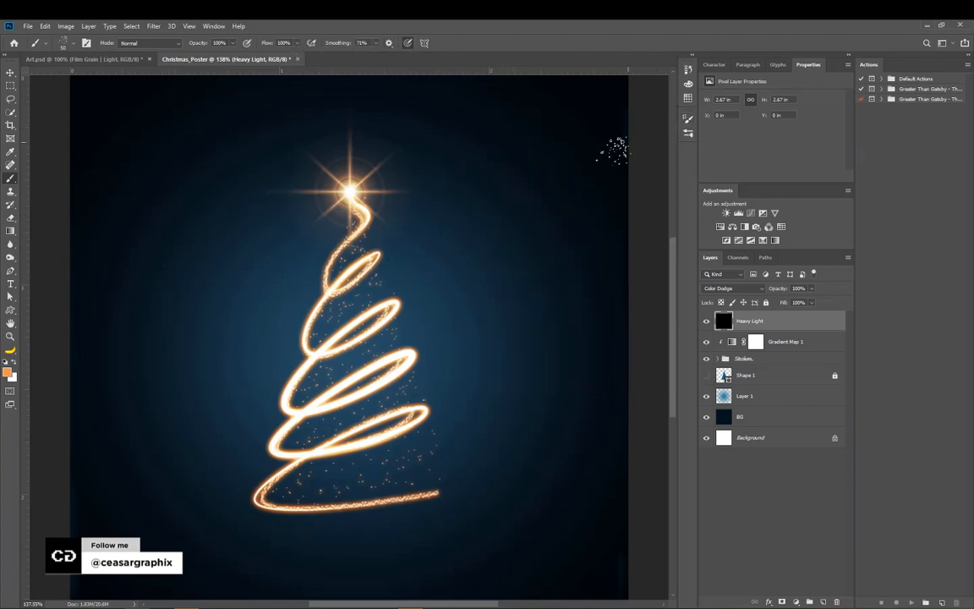
Step: Paint orange glow over the upper and middle loops of the tree on the Heavy Light layer with a 15 px spatter brush
{"action": "scroll", "coordinate": [354, 248], "scroll_direction": "up", "scroll_amount": 1}
{"action": "scroll", "coordinate": [353, 249], "scroll_direction": "up", "scroll_amount": 3}
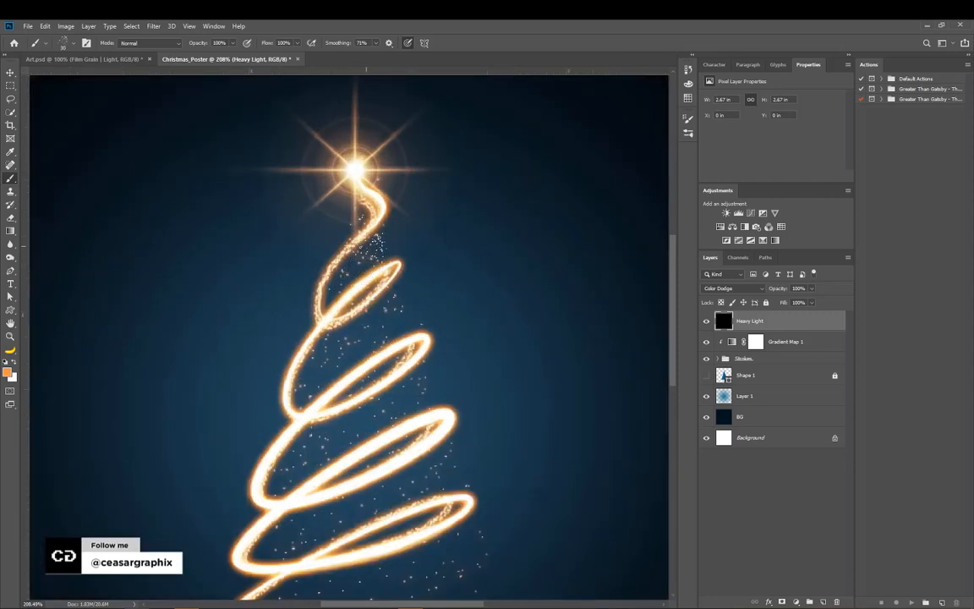
{"action": "scroll", "coordinate": [316, 292], "scroll_direction": "up", "scroll_amount": 1}
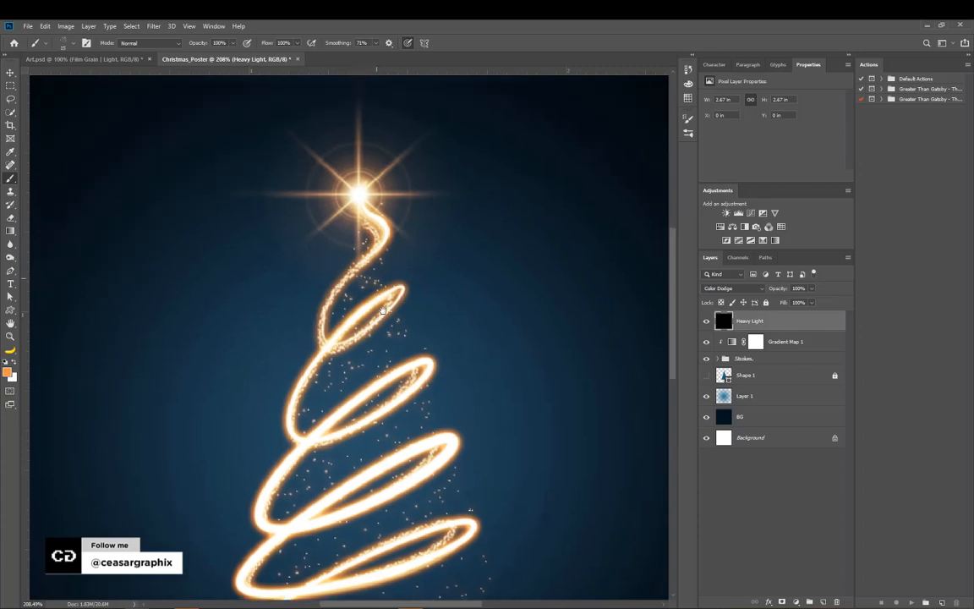
{"action": "scroll", "coordinate": [355, 279], "scroll_direction": "left", "scroll_amount": 1}
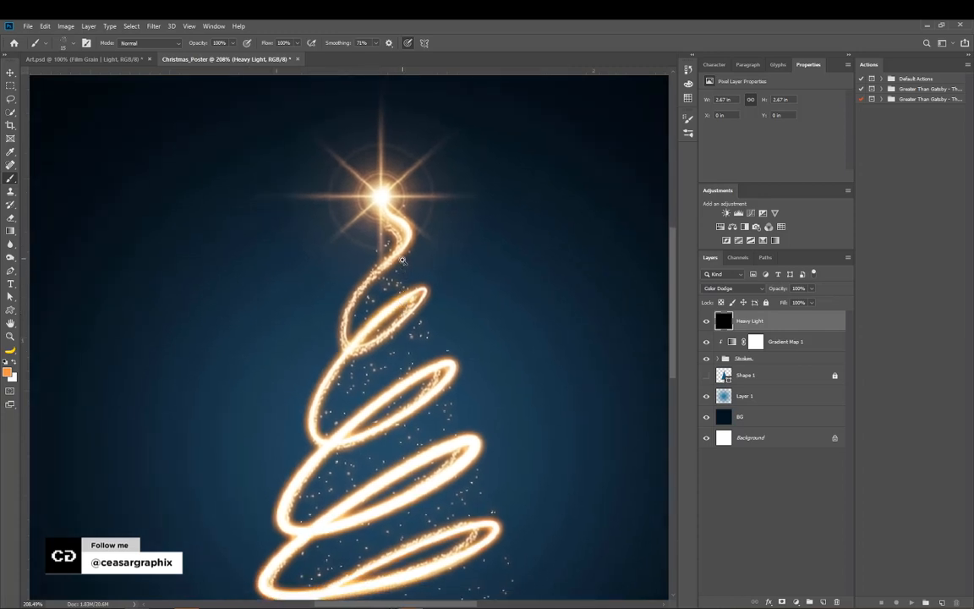
{"action": "scroll", "coordinate": [381, 253], "scroll_direction": "down", "scroll_amount": 2}
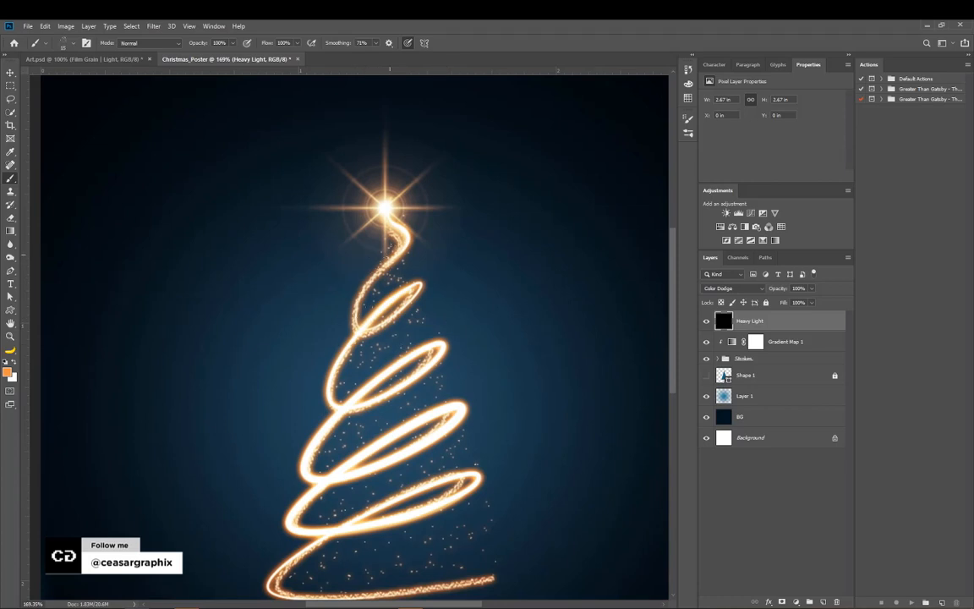
{"action": "mouse_move", "coordinate": [390, 255]}
{"action": "left_mouse_down"}
{"action": "mouse_move", "coordinate": [344, 336]}
{"action": "mouse_move", "coordinate": [409, 288]}
{"action": "left_mouse_up"}
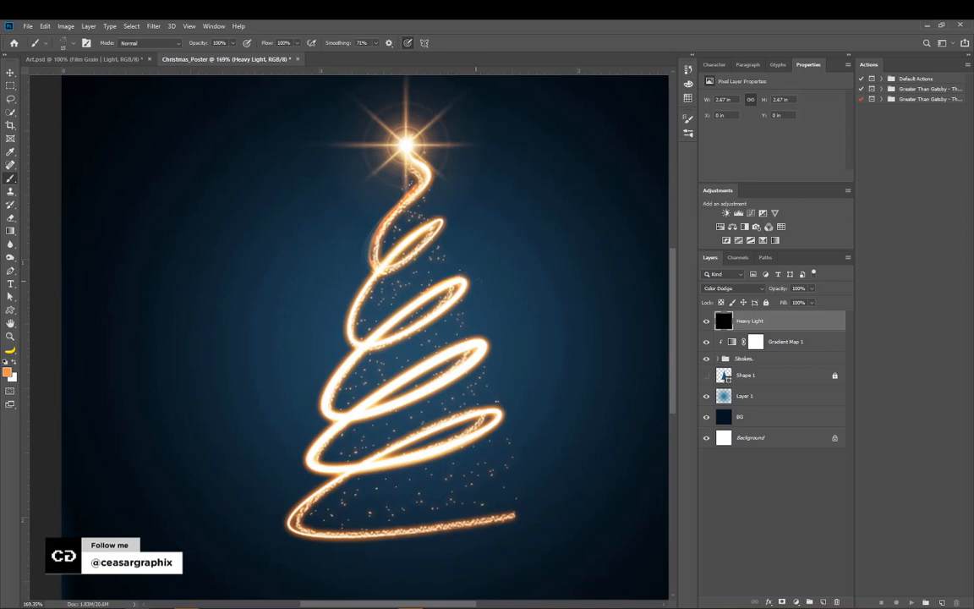
{"action": "left_click_drag", "start_coordinate": [470, 285], "coordinate": [400, 341]}
{"action": "left_click_drag", "start_coordinate": [403, 304], "coordinate": [378, 241]}
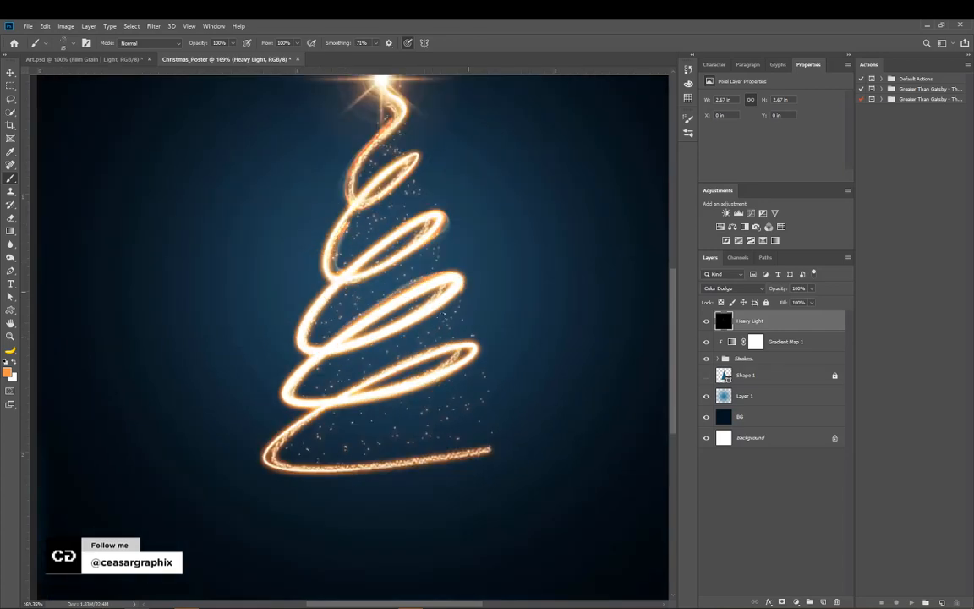
Step: Continue painting the orange glow along the tree's lower loops and base stroke on the Heavy Light layer
{"action": "left_click_drag", "start_coordinate": [397, 279], "coordinate": [385, 254]}
{"action": "left_click_drag", "start_coordinate": [428, 161], "coordinate": [460, 324]}
{"action": "scroll", "coordinate": [459, 323], "scroll_direction": "down", "scroll_amount": 2}
{"action": "key", "text": "F5"}
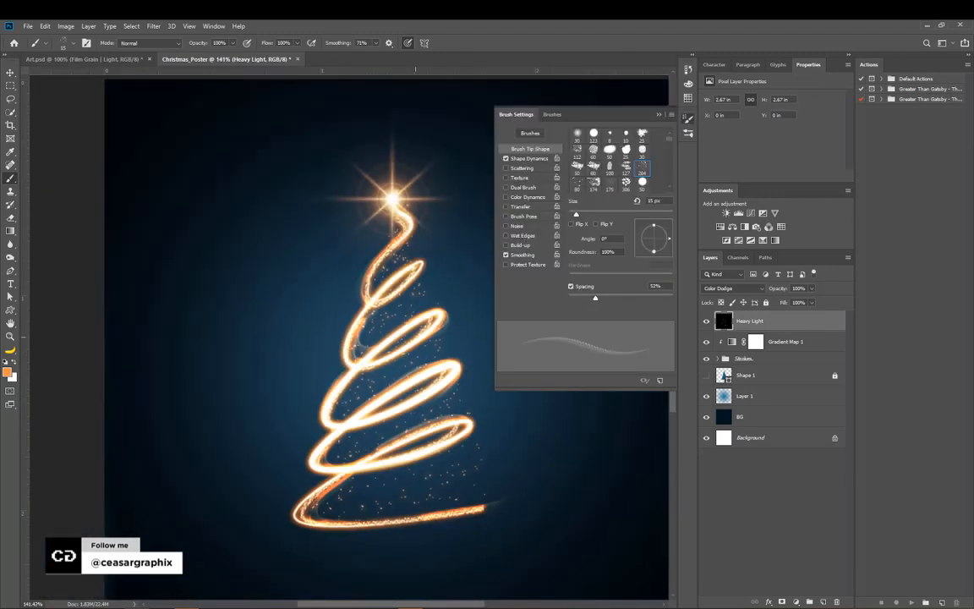
{"action": "scroll", "coordinate": [391, 234], "scroll_direction": "up", "scroll_amount": 3}
{"action": "key", "text": "F5"}
{"action": "mouse_move", "coordinate": [328, 475]}
{"action": "left_mouse_down"}
{"action": "mouse_move", "coordinate": [391, 326]}
{"action": "mouse_move", "coordinate": [376, 259]}
{"action": "left_mouse_up"}
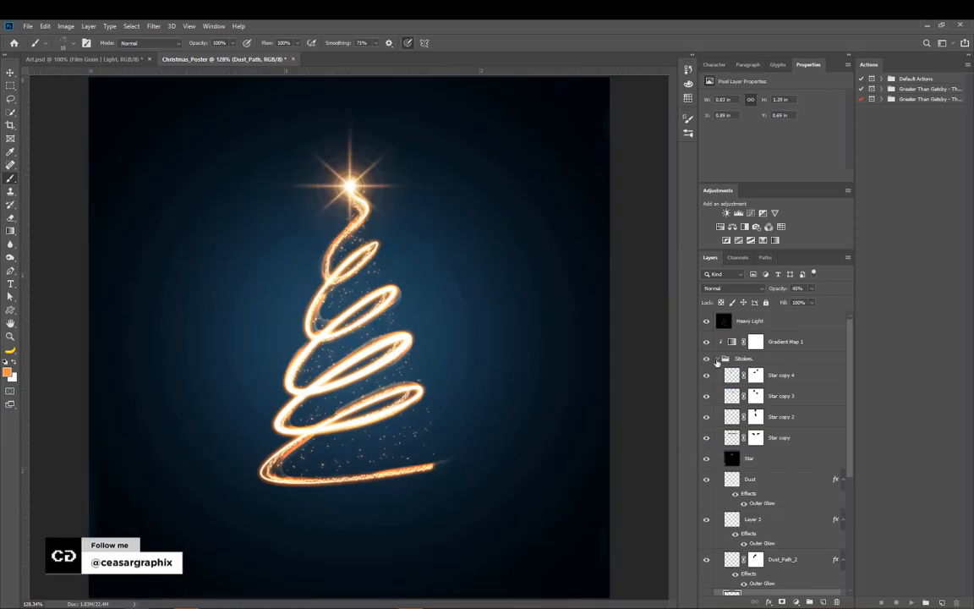
Step: Collapse the Strokes group, select Heavy Light, and draw a straight horizontal line below the tree with the Pen tool in new Path 2
{"action": "left_click", "coordinate": [718, 359]}
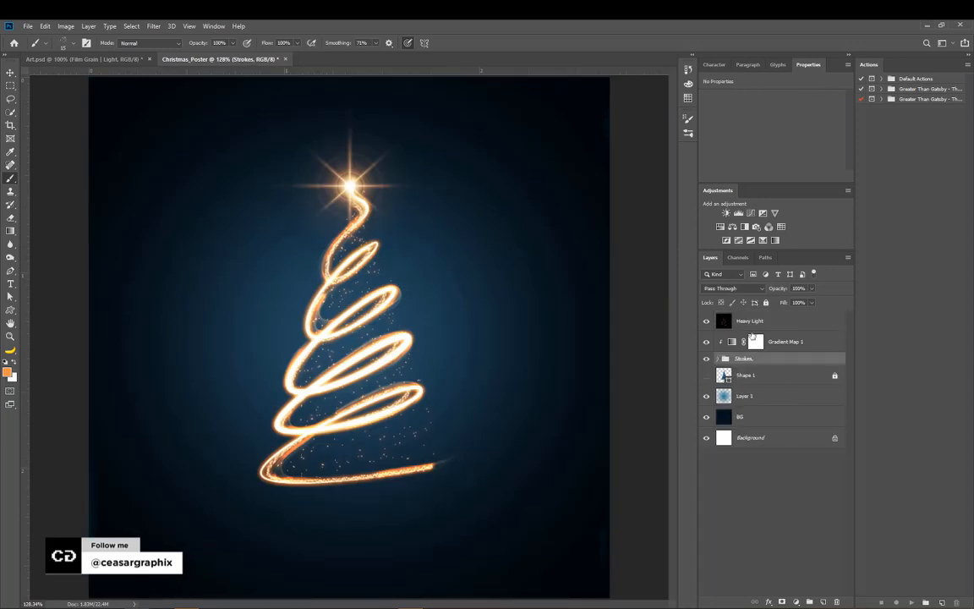
{"action": "left_click", "coordinate": [752, 322]}
{"action": "left_click", "coordinate": [766, 257]}
{"action": "left_click", "coordinate": [728, 276]}
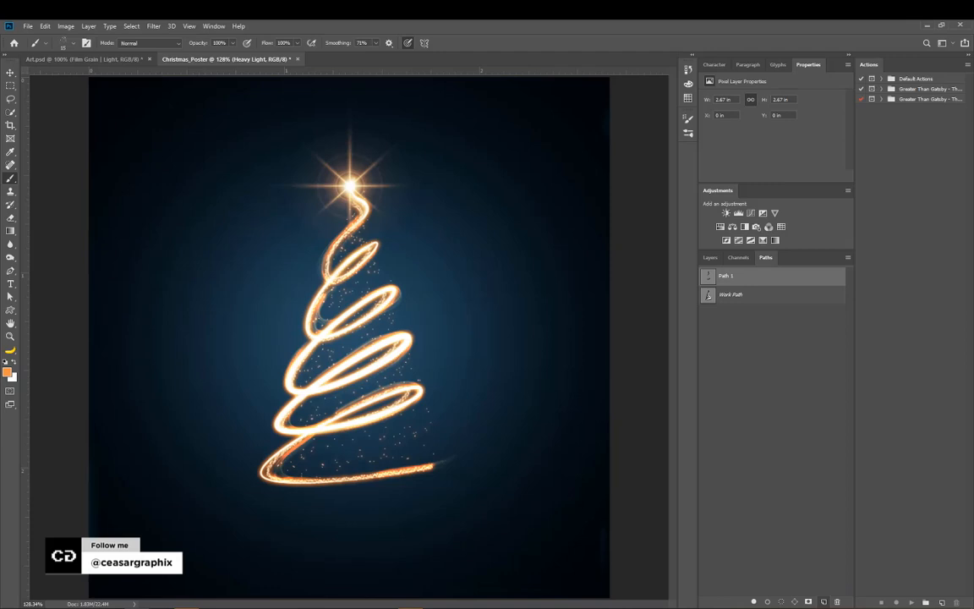
{"action": "left_click", "coordinate": [824, 601]}
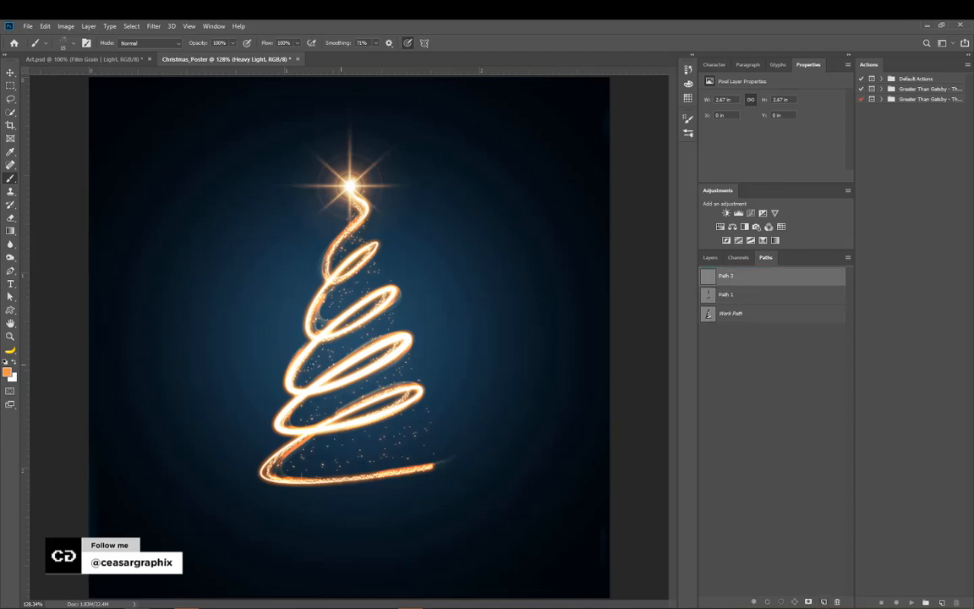
{"action": "key", "text": "p"}
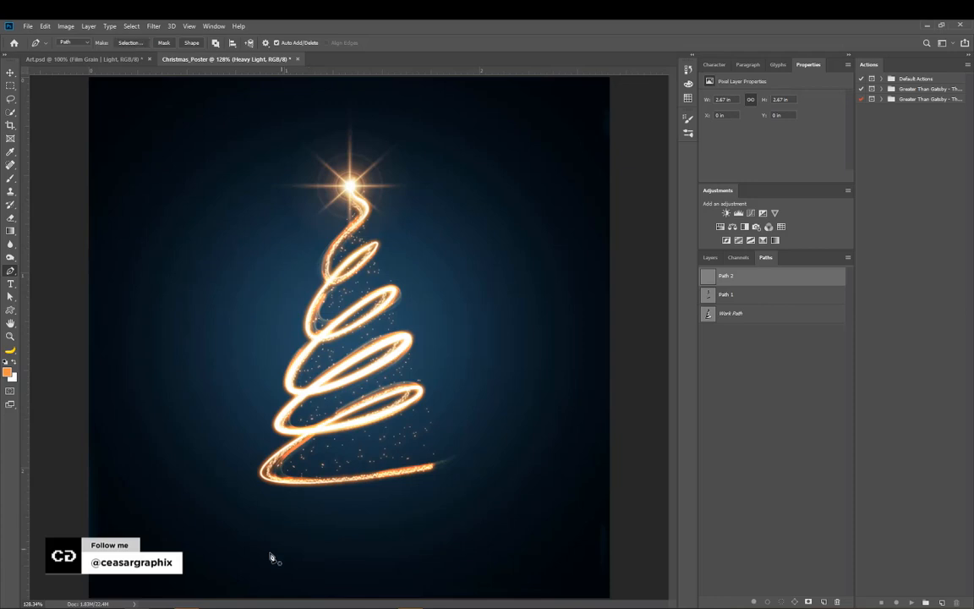
{"action": "left_click", "coordinate": [216, 552]}
{"action": "left_click", "coordinate": [471, 552], "text": "shift"}
Step: Add a new layer named Dust_Drop in Normal mode above Heavy Light
{"action": "left_click", "coordinate": [710, 257]}
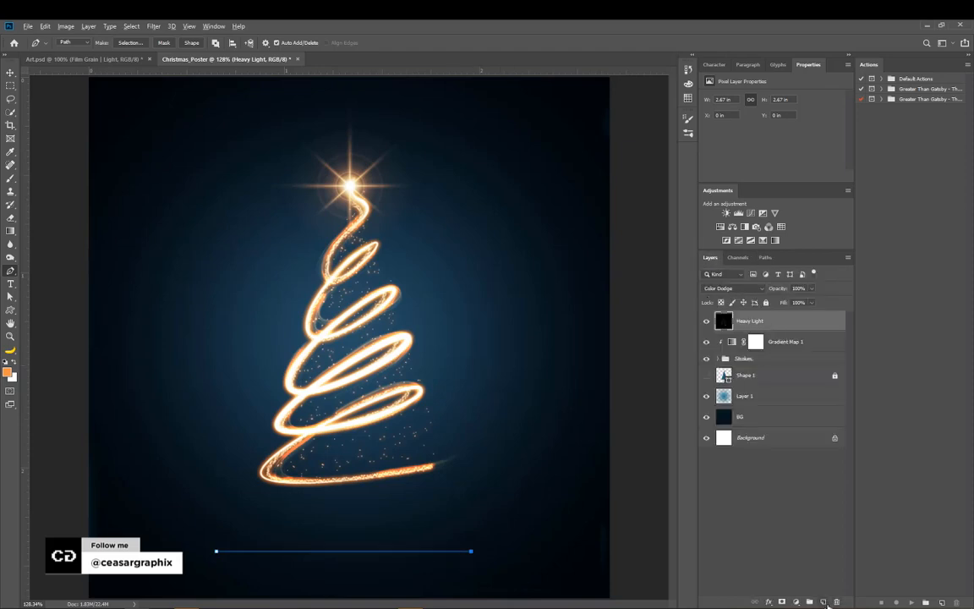
{"action": "key", "text": "ctrl+shift+n"}
{"action": "type", "text": "D"}
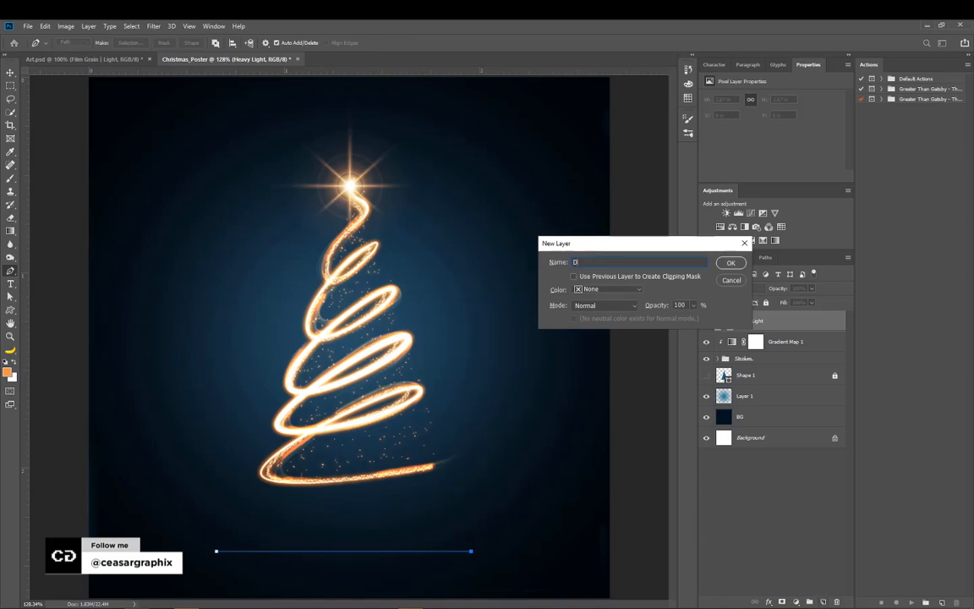
{"action": "type", "text": "ust_Drop"}
{"action": "left_click", "coordinate": [732, 264]}
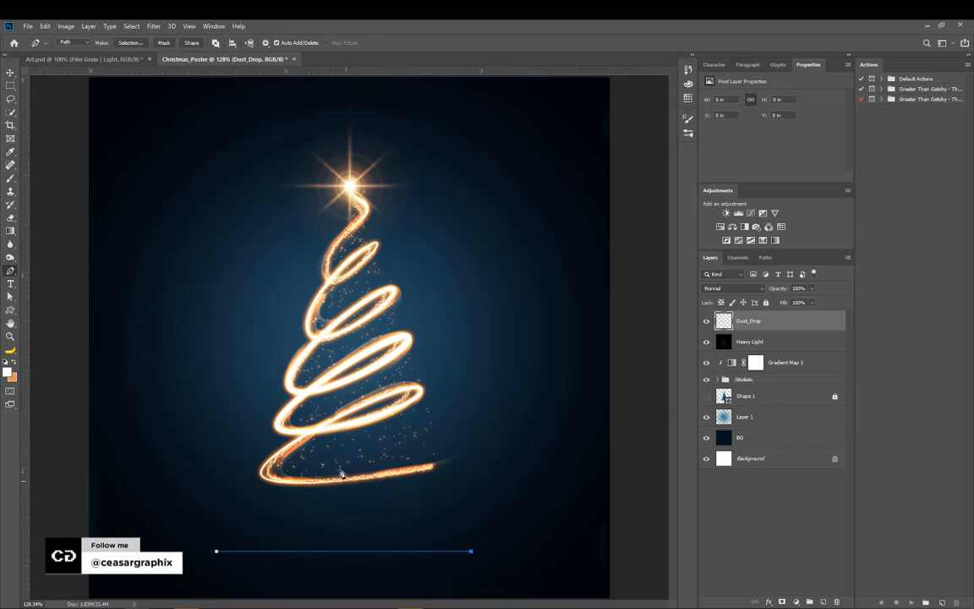
Step: Set up the Brush with the hard round 123 tip at 6 px and about 192% spacing
{"action": "key", "text": "b"}
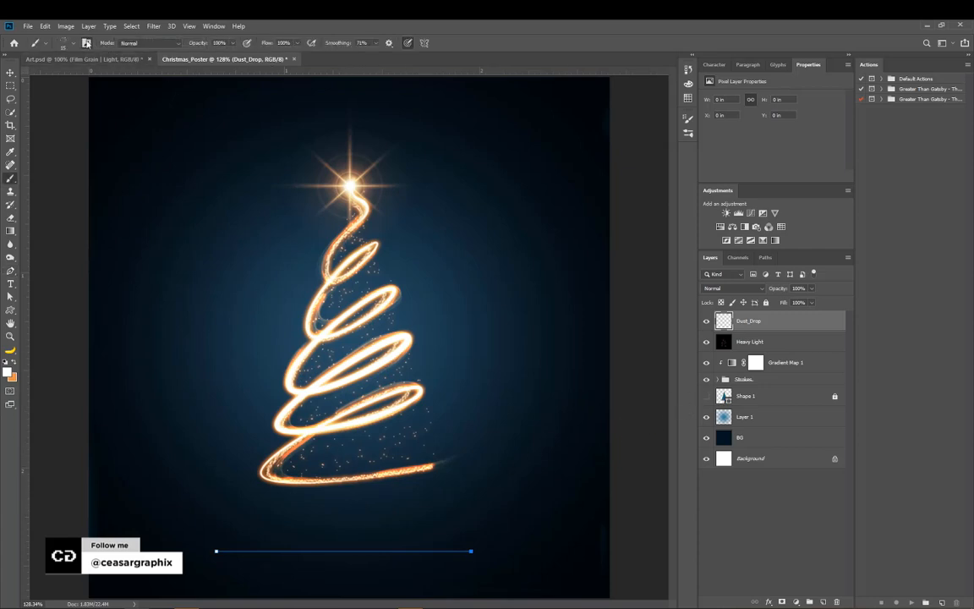
{"action": "left_click", "coordinate": [85, 44]}
{"action": "left_click", "coordinate": [594, 133]}
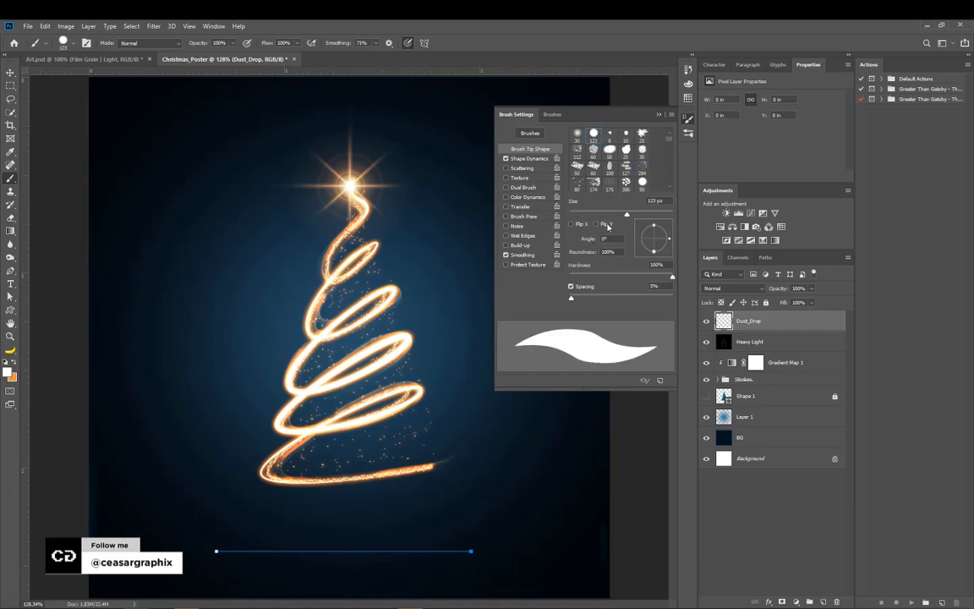
{"action": "left_click_drag", "start_coordinate": [570, 300], "coordinate": [626, 297]}
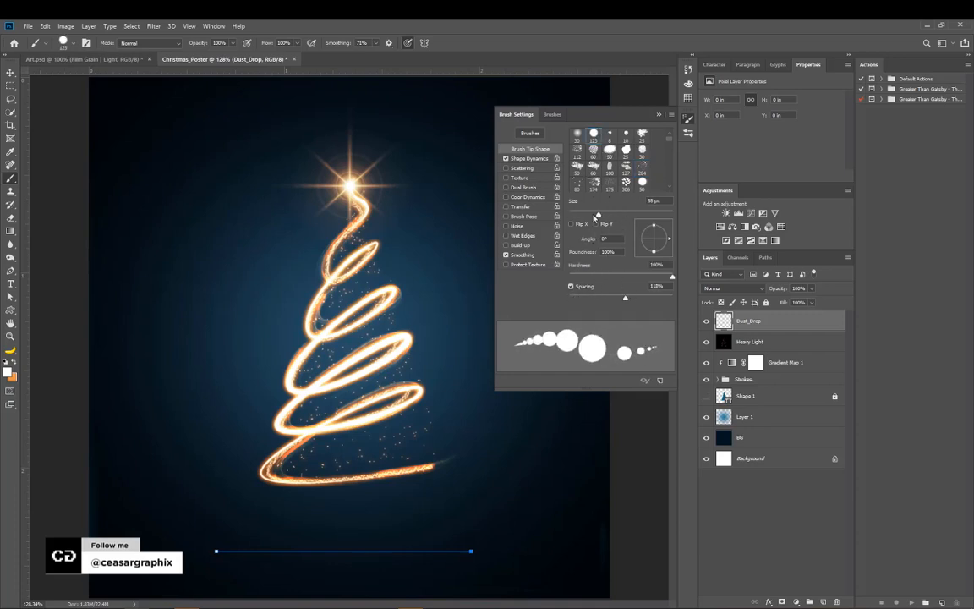
{"action": "left_click", "coordinate": [571, 216]}
{"action": "left_click_drag", "start_coordinate": [571, 218], "coordinate": [570, 216]}
{"action": "left_click_drag", "start_coordinate": [627, 299], "coordinate": [640, 297]}
{"action": "left_click_drag", "start_coordinate": [571, 217], "coordinate": [572, 217]}
{"action": "left_click_drag", "start_coordinate": [641, 298], "coordinate": [645, 298]}
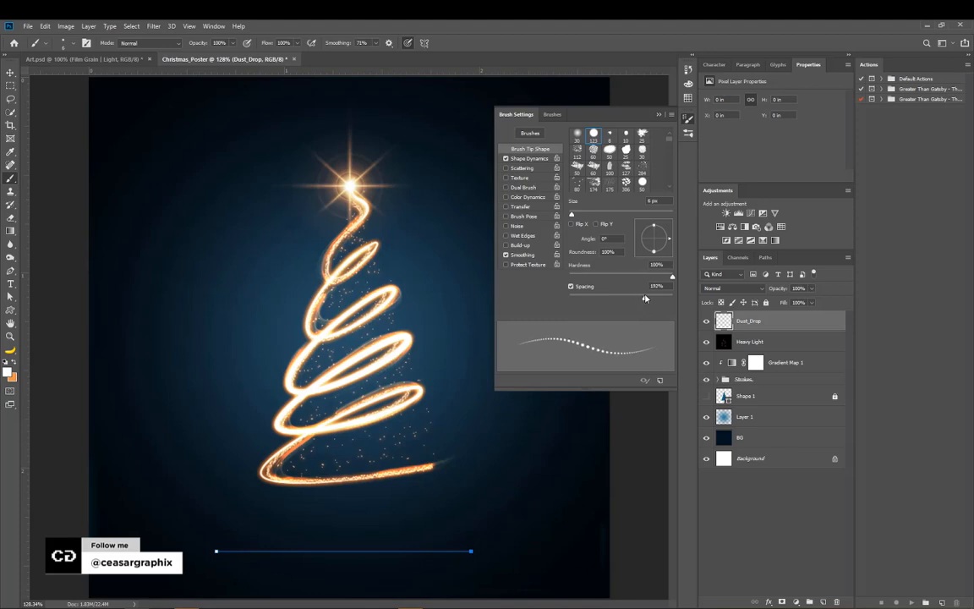
Step: Enable Scattering for the brush, reduce the scatter amount, and keep Pen Pressure as the Shape Dynamics size control
{"action": "left_click", "coordinate": [506, 168]}
{"action": "left_click", "coordinate": [522, 167]}
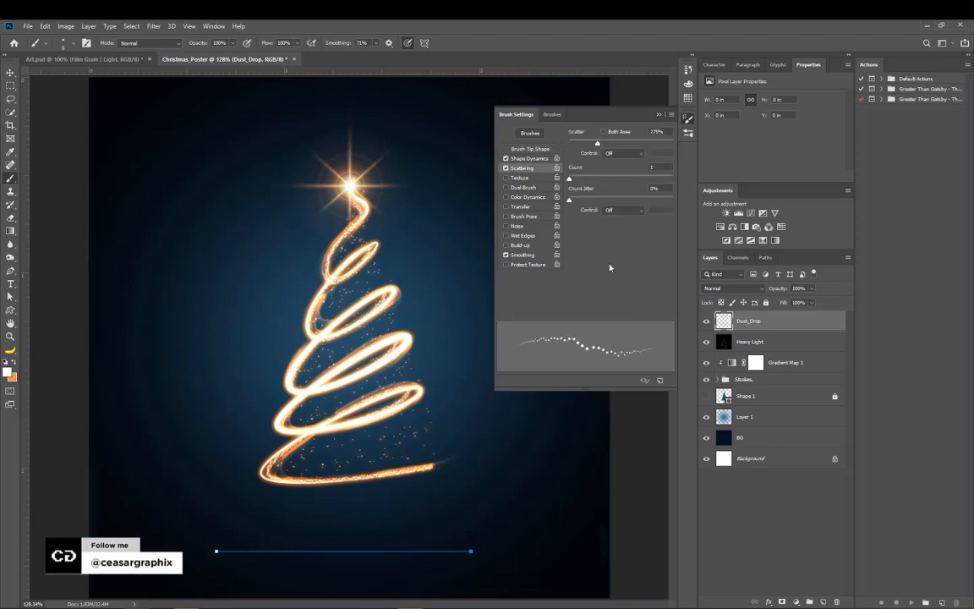
{"action": "mouse_move", "coordinate": [597, 143]}
{"action": "left_mouse_down"}
{"action": "mouse_move", "coordinate": [581, 144]}
{"action": "mouse_move", "coordinate": [590, 144]}
{"action": "left_mouse_up"}
{"action": "left_click", "coordinate": [526, 158]}
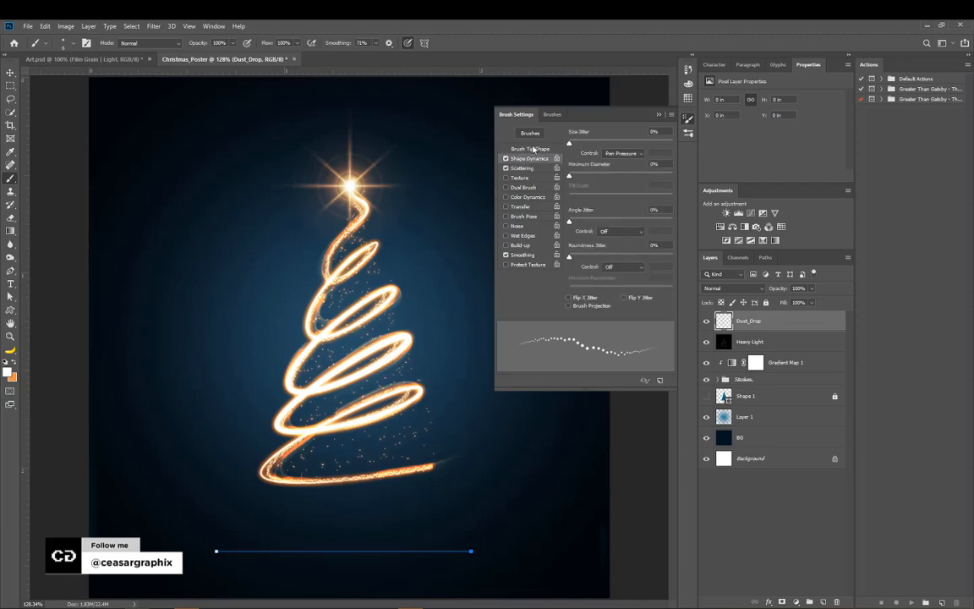
{"action": "left_click", "coordinate": [623, 153]}
{"action": "left_click", "coordinate": [622, 181]}
Step: Stroke Path 2 on Dust_Drop with the Brush at 4 px and 84% spacing using Simulate Pressure, and nudge the dust line slightly down
{"action": "left_click", "coordinate": [530, 149]}
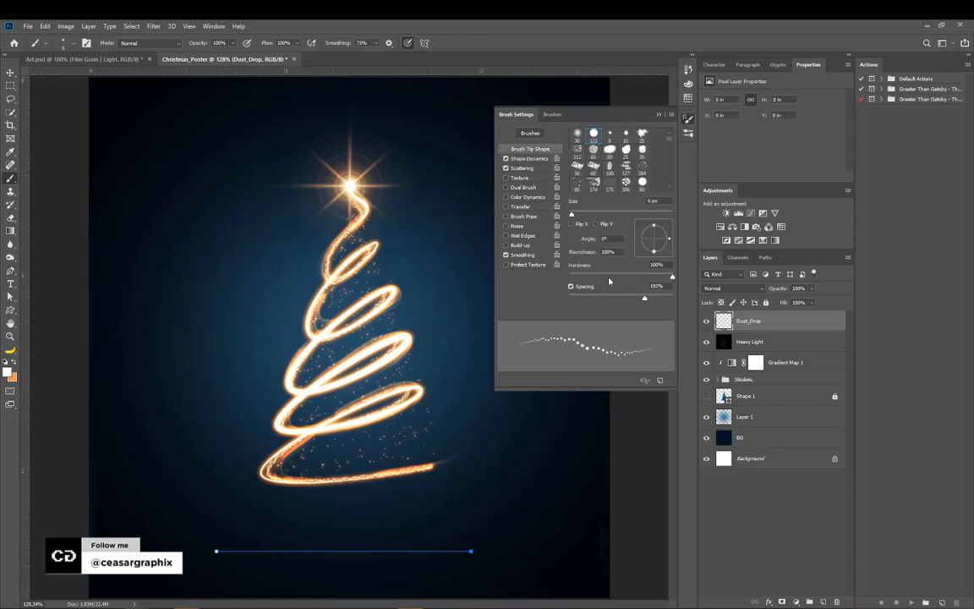
{"action": "left_click_drag", "start_coordinate": [650, 302], "coordinate": [613, 302]}
{"action": "left_click_drag", "start_coordinate": [572, 215], "coordinate": [571, 216]}
{"action": "key", "text": "p"}
{"action": "right_click", "coordinate": [354, 550]}
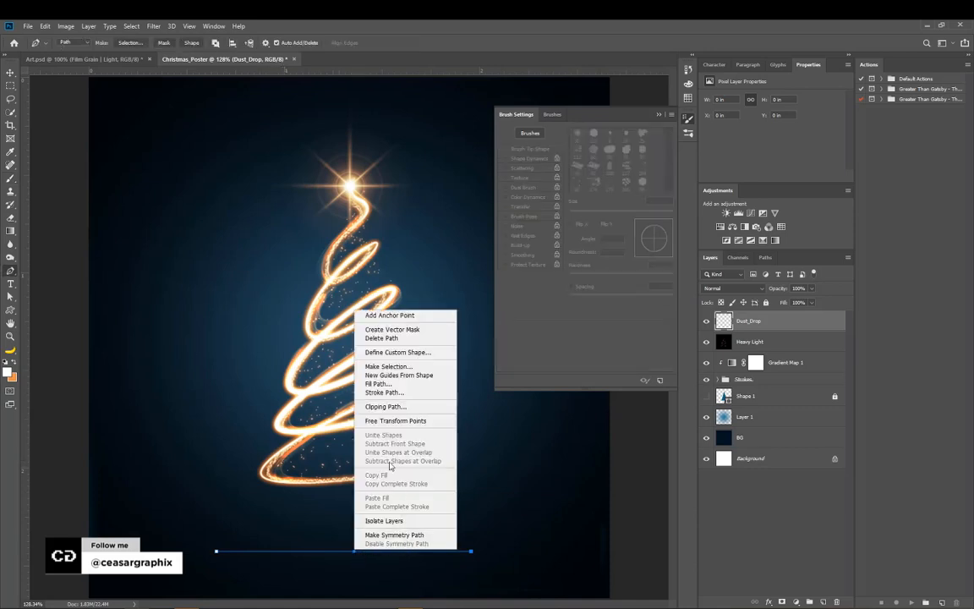
{"action": "left_click", "coordinate": [383, 392]}
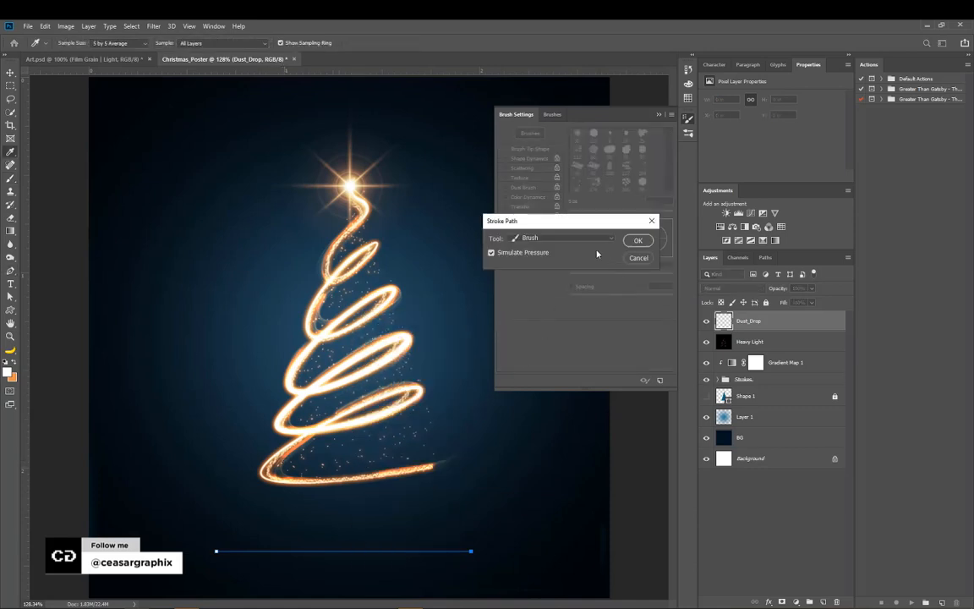
{"action": "key", "text": "Return"}
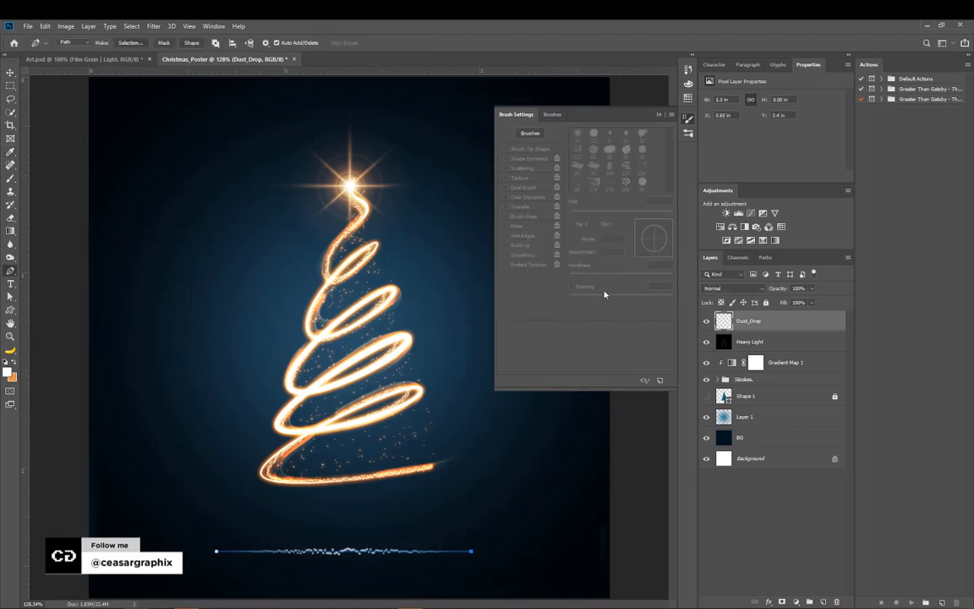
{"action": "key", "text": "Return"}
{"action": "key", "text": "v"}
{"action": "left_click_drag", "start_coordinate": [374, 553], "coordinate": [377, 554]}
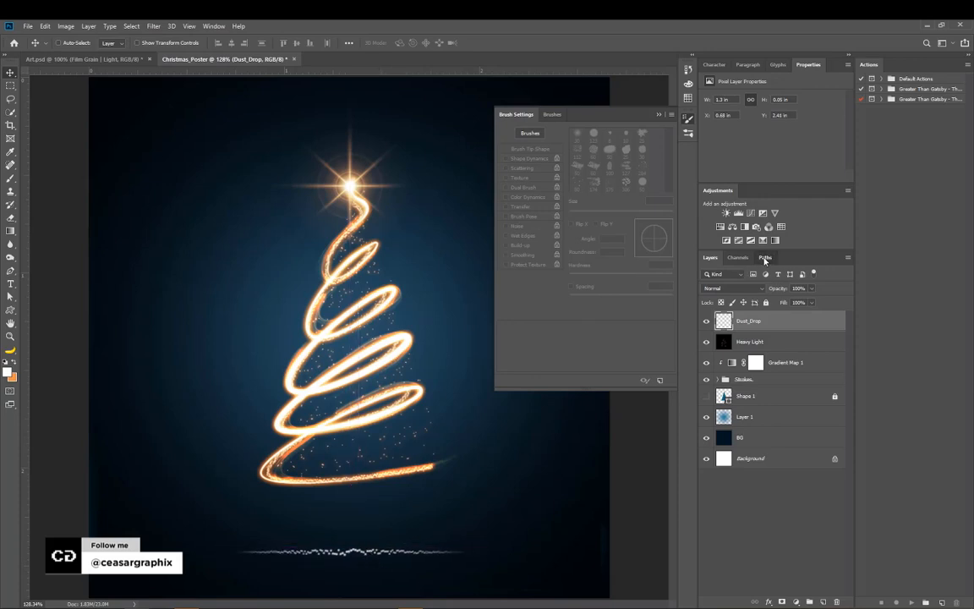
Step: Reactivate Path 2 and add a new empty layer above Dust_Drop
{"action": "left_click", "coordinate": [766, 259]}
{"action": "left_click", "coordinate": [712, 274]}
{"action": "left_click", "coordinate": [709, 259]}
{"action": "key", "text": "p"}
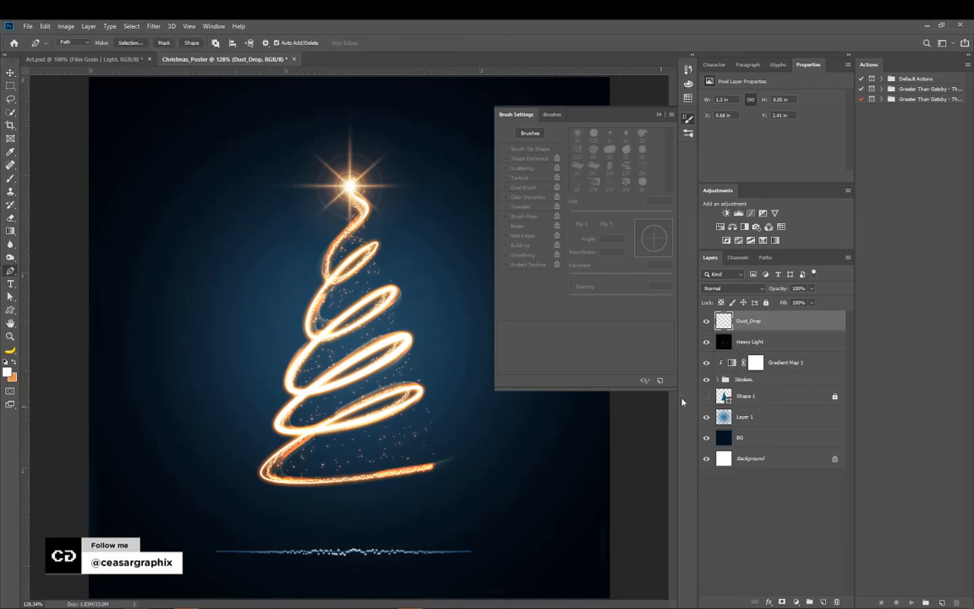
{"action": "key", "text": "ctrl+shift+alt+n"}
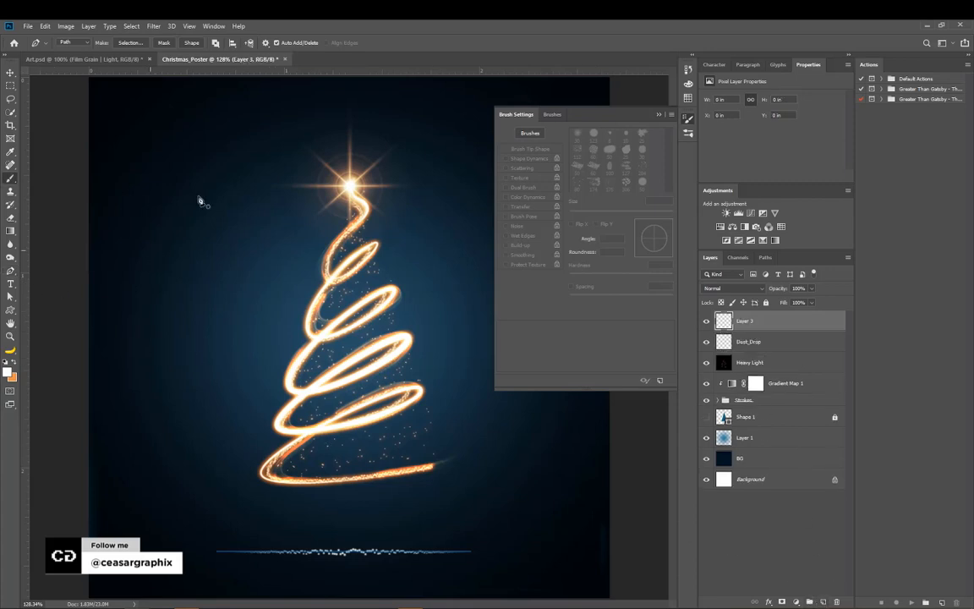
Step: Stroke Path 2 on Layer 3 with a 2 px, wider-spaced brush using Simulate Pressure, and position the fine dots over the Dust_Drop line
{"action": "key", "text": "b"}
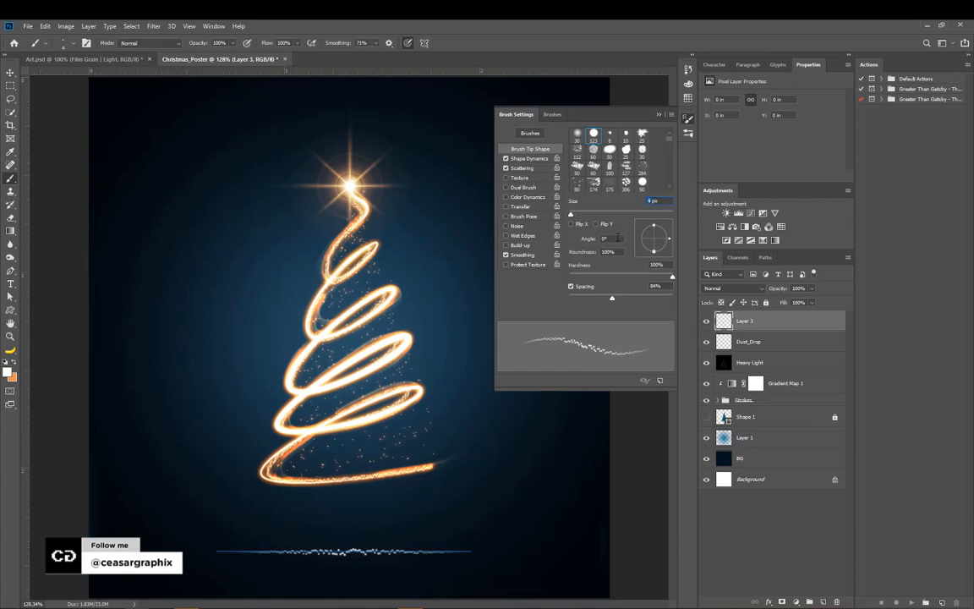
{"action": "type", "text": "2"}
{"action": "key", "text": "Return"}
{"action": "left_click_drag", "start_coordinate": [633, 297], "coordinate": [643, 297]}
{"action": "key", "text": "p"}
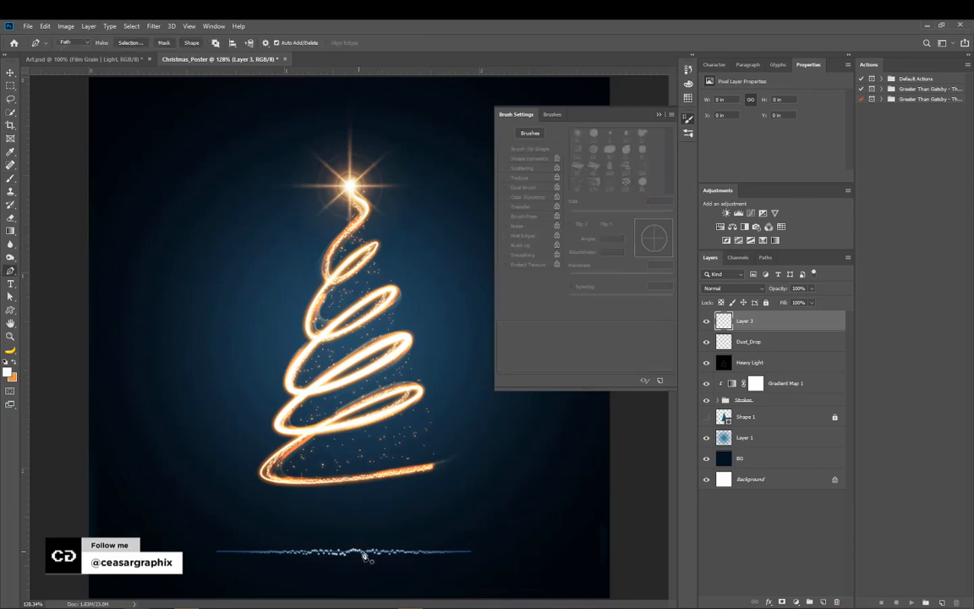
{"action": "right_click", "coordinate": [362, 551]}
{"action": "left_click", "coordinate": [390, 395]}
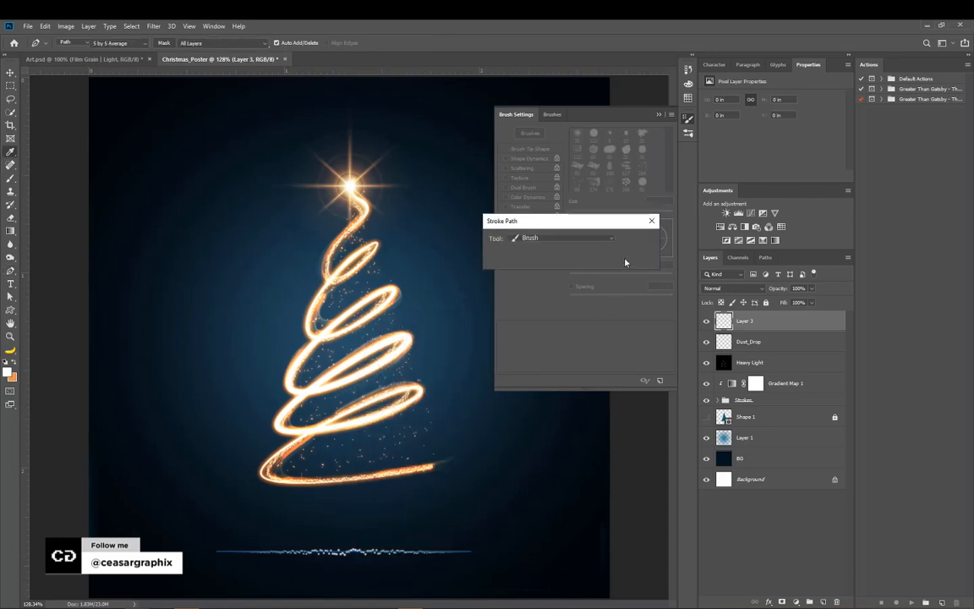
{"action": "left_click", "coordinate": [638, 241]}
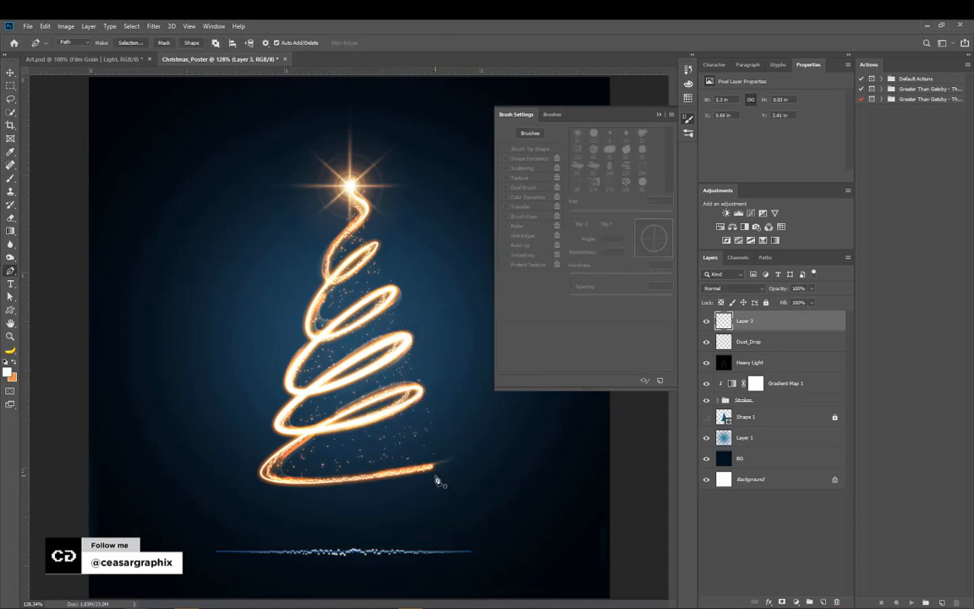
{"action": "key", "text": "Return"}
{"action": "key", "text": "v"}
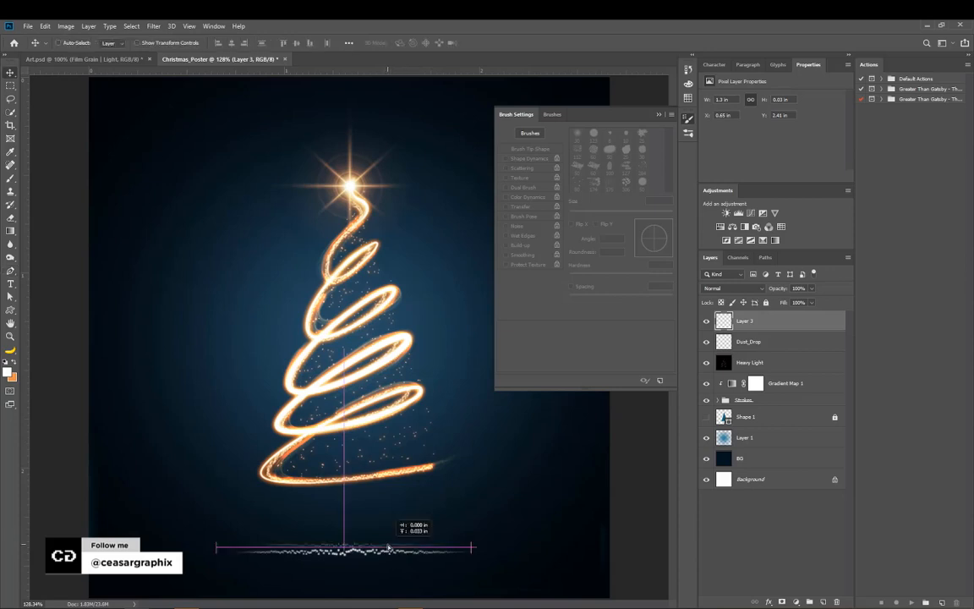
{"action": "left_click_drag", "start_coordinate": [389, 548], "coordinate": [388, 551]}
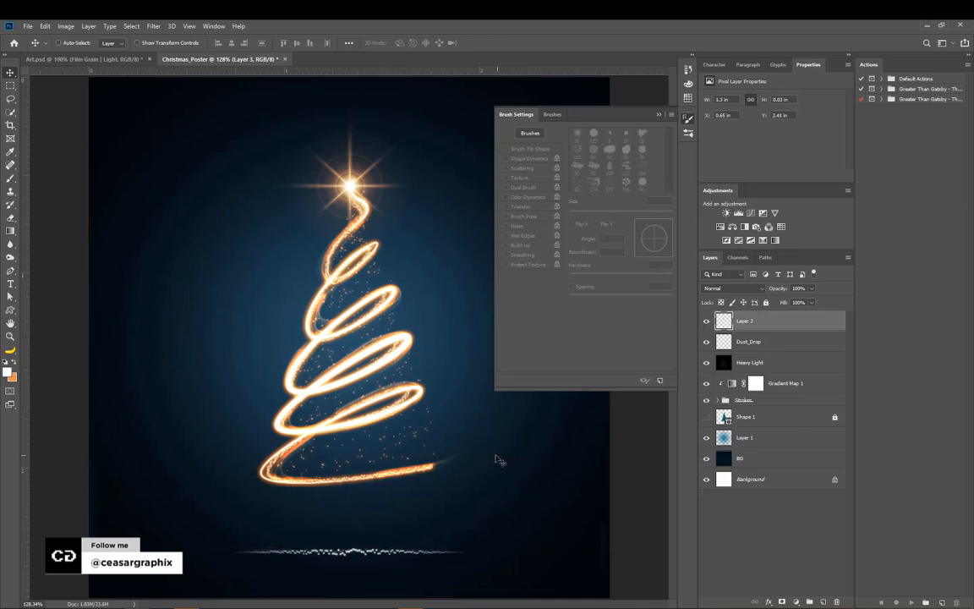
Step: Move the Heavy Light layer above Layer 3 to the top of the layer stack
{"action": "left_click_drag", "start_coordinate": [758, 322], "coordinate": [757, 315]}
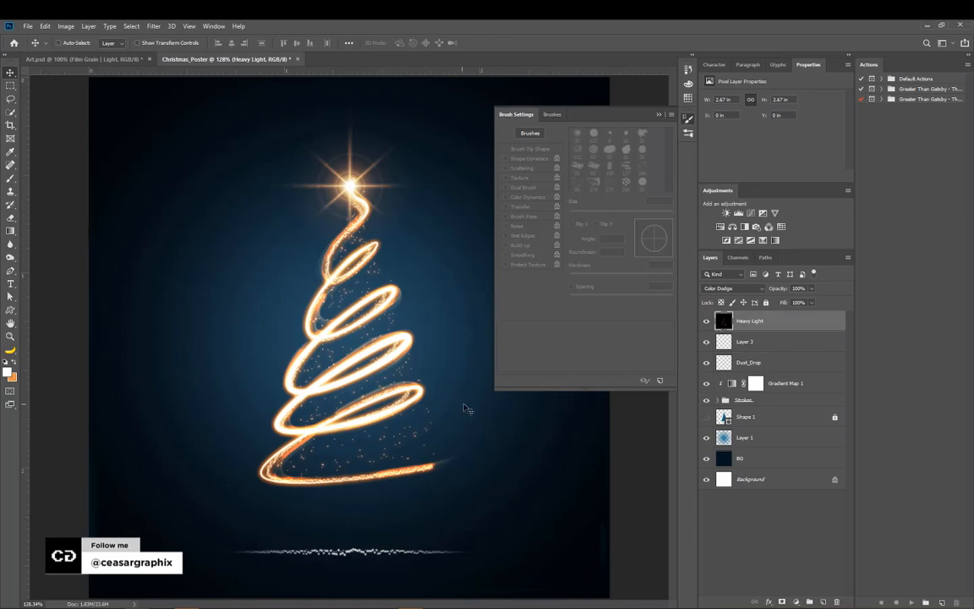
Step: Set up the 284 px sampled brush tip at 9 px with Scattering turned off
{"action": "key", "text": "b"}
{"action": "left_click", "coordinate": [642, 166]}
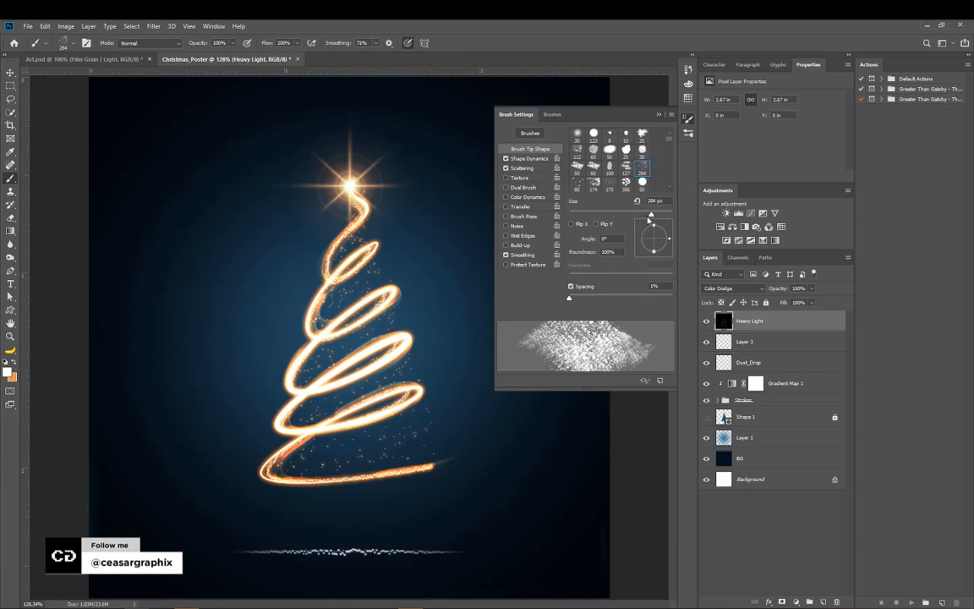
{"action": "left_click_drag", "start_coordinate": [651, 214], "coordinate": [571, 216]}
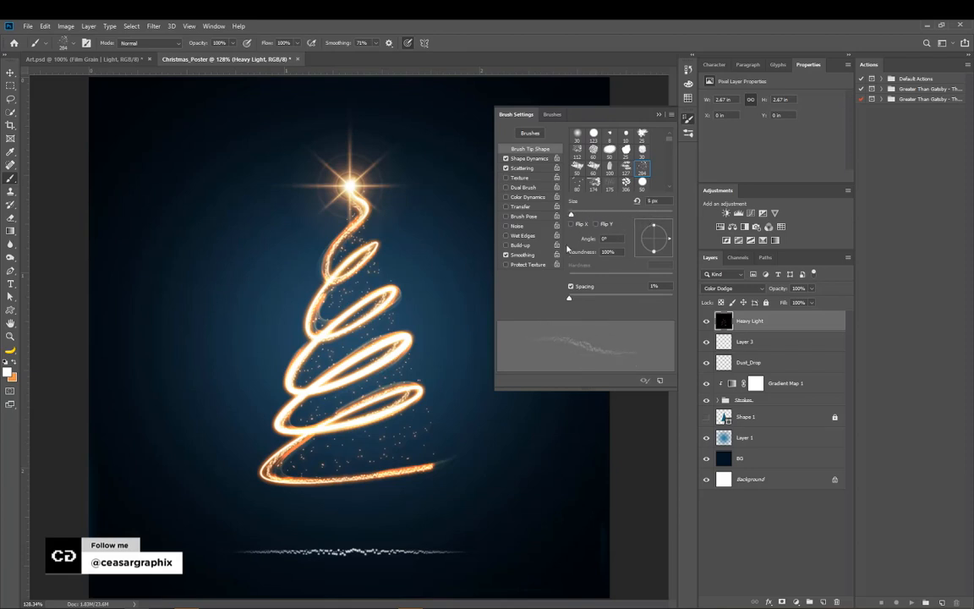
{"action": "left_click", "coordinate": [506, 167]}
{"action": "left_click_drag", "start_coordinate": [578, 213], "coordinate": [573, 214]}
Step: Paint an orange glow along the dust line on the Heavy Light layer with the brush enlarged to 15 px
{"action": "key", "text": "i"}
{"action": "left_click", "coordinate": [316, 276]}
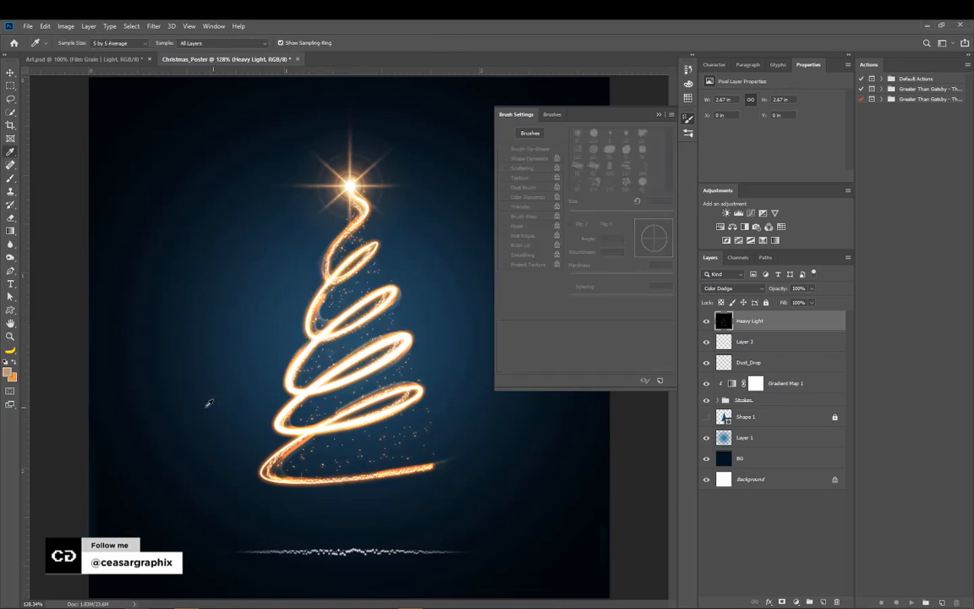
{"action": "key", "text": "b"}
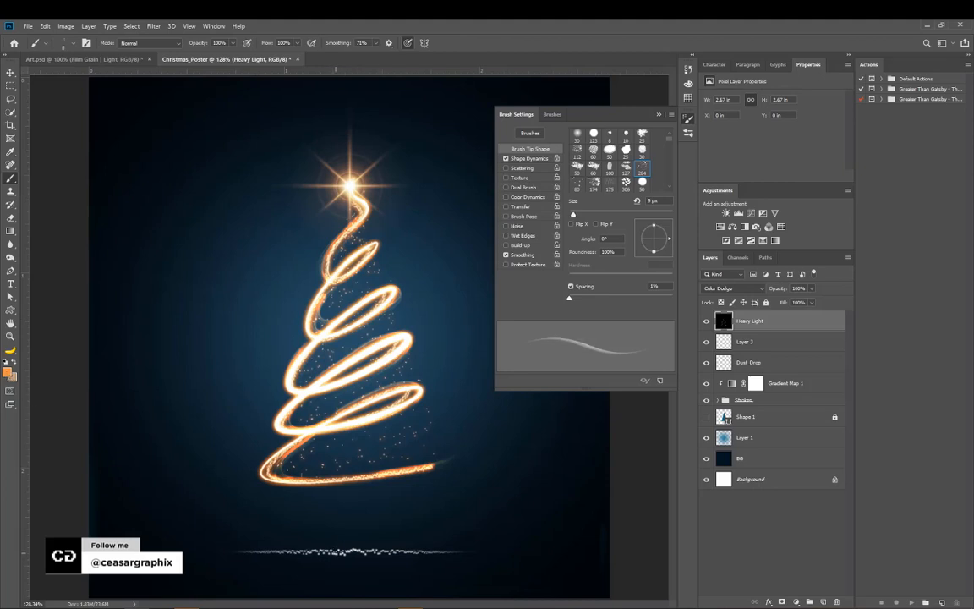
{"action": "key", "text": "bracketright"}
{"action": "key", "text": "bracketright"}
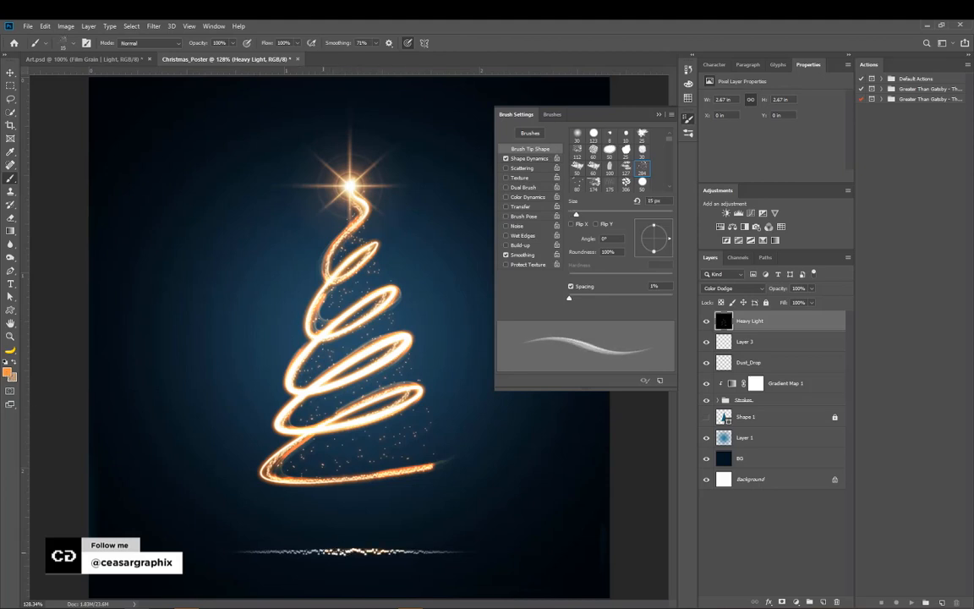
{"action": "left_click_drag", "start_coordinate": [269, 496], "coordinate": [341, 497]}
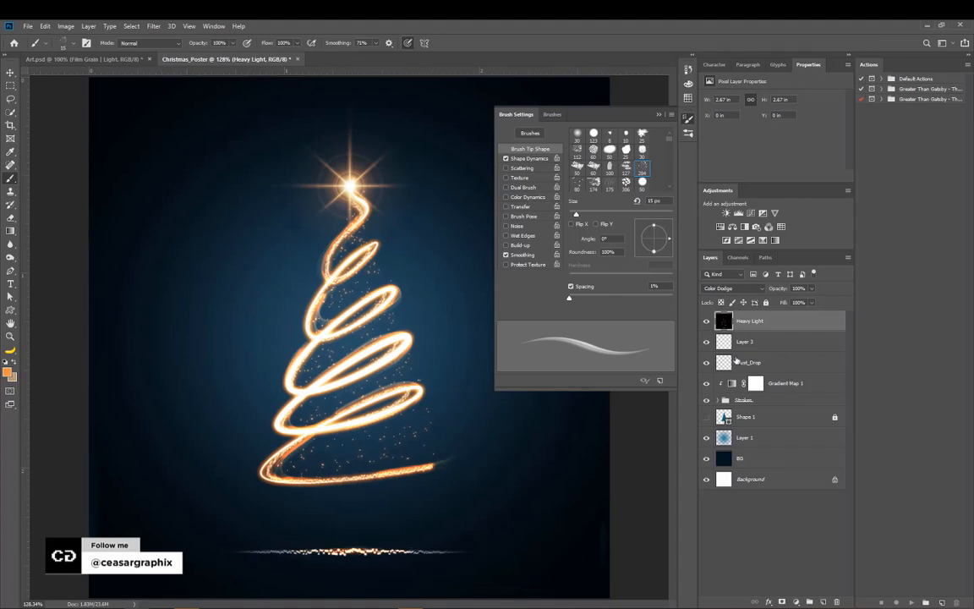
Step: Move Layer 3 and Dust_Drop together into the top of the Strokes group
{"action": "left_click", "coordinate": [744, 342]}
{"action": "left_click", "coordinate": [718, 400]}
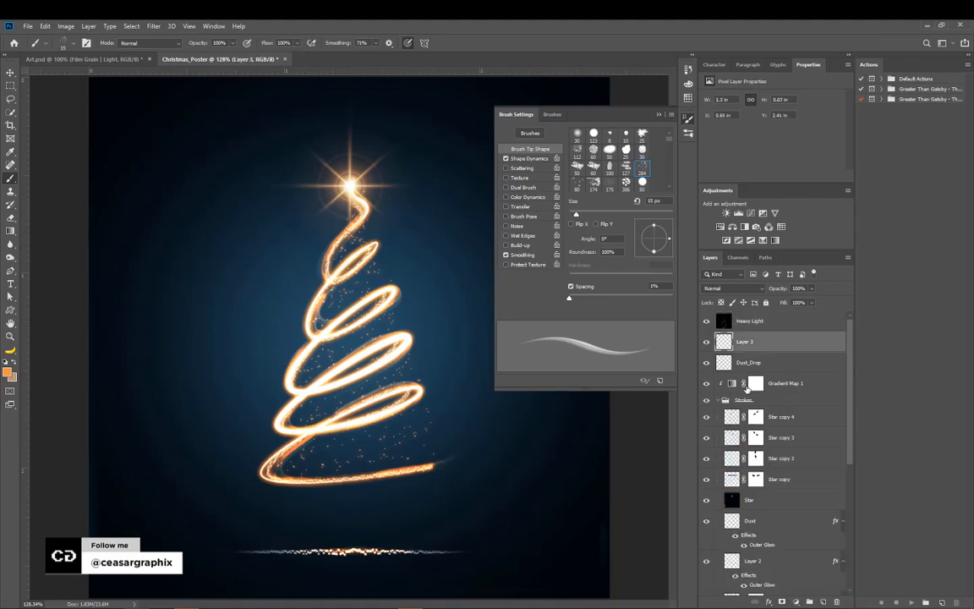
{"action": "left_click", "coordinate": [763, 362], "text": "shift"}
{"action": "left_click_drag", "start_coordinate": [764, 362], "coordinate": [776, 412]}
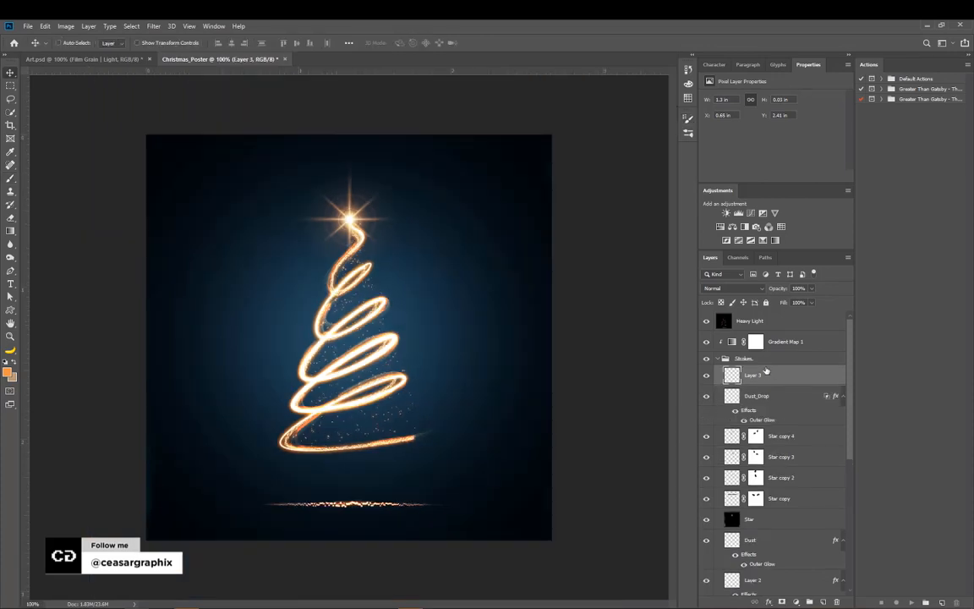
Step: Add a new empty layer named Shine above Layer 3 in the Strokes group
{"action": "left_click", "coordinate": [823, 603]}
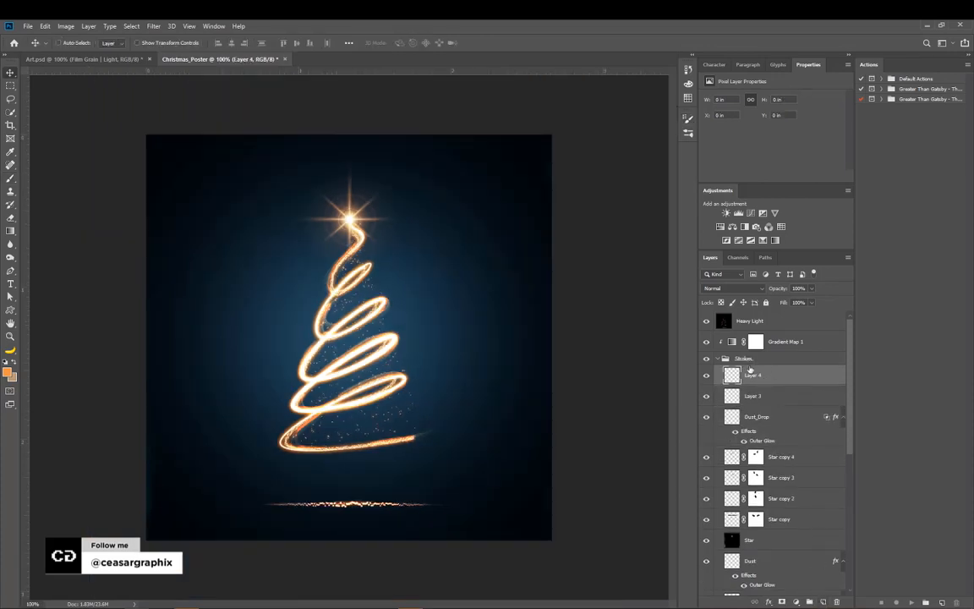
{"action": "type", "text": "St"}
{"action": "key", "text": "Return"}
Step: Set the Brush's foreground colour to the warm near-white #fff7f1
{"action": "key", "text": "b"}
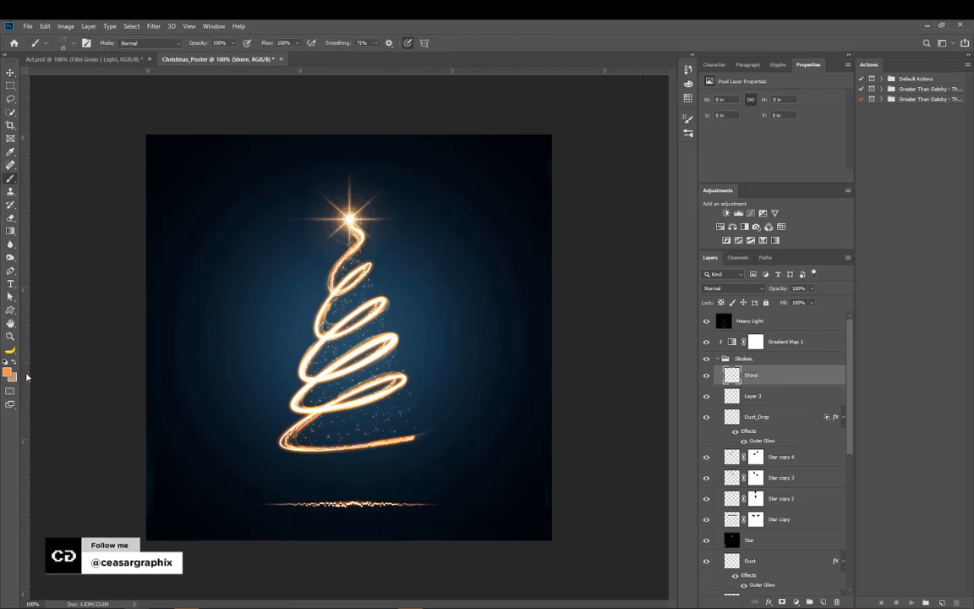
{"action": "left_click", "coordinate": [9, 373]}
{"action": "left_click", "coordinate": [611, 255]}
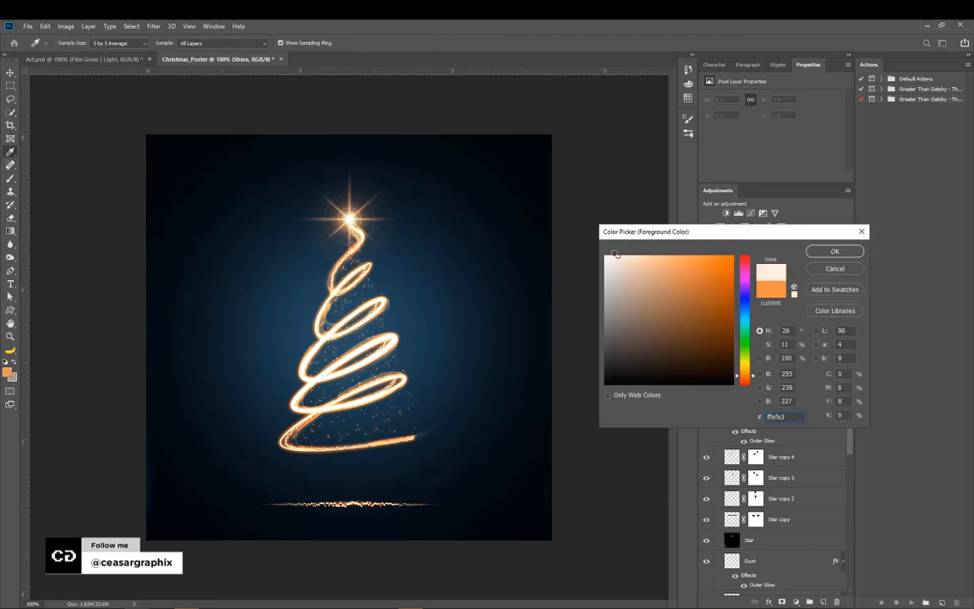
{"action": "left_click", "coordinate": [811, 251]}
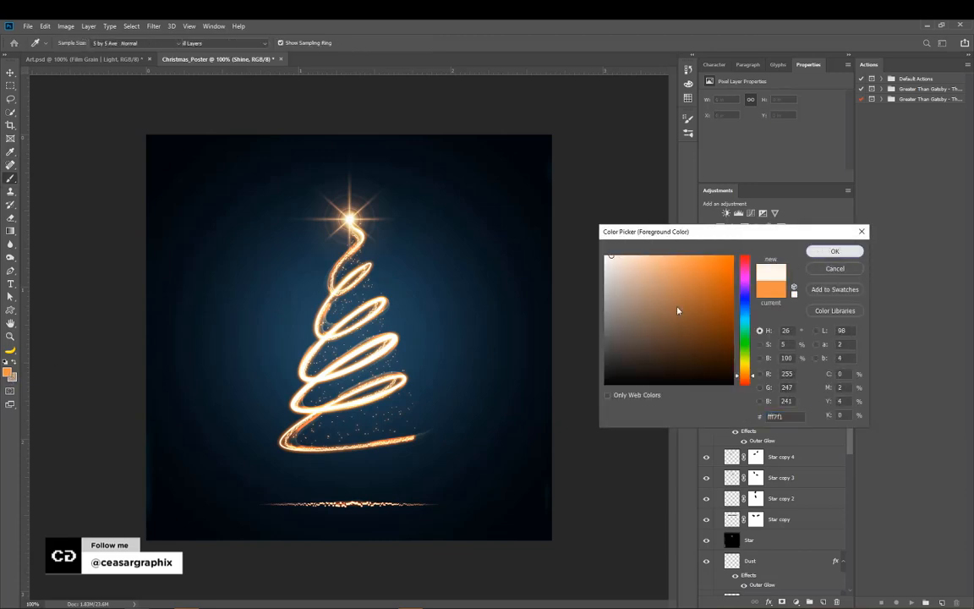
Step: Dab small near-white sparkles around the tree on the Shine layer, switching to the hard round brush at 1 to 2 px
{"action": "left_click", "coordinate": [334, 318]}
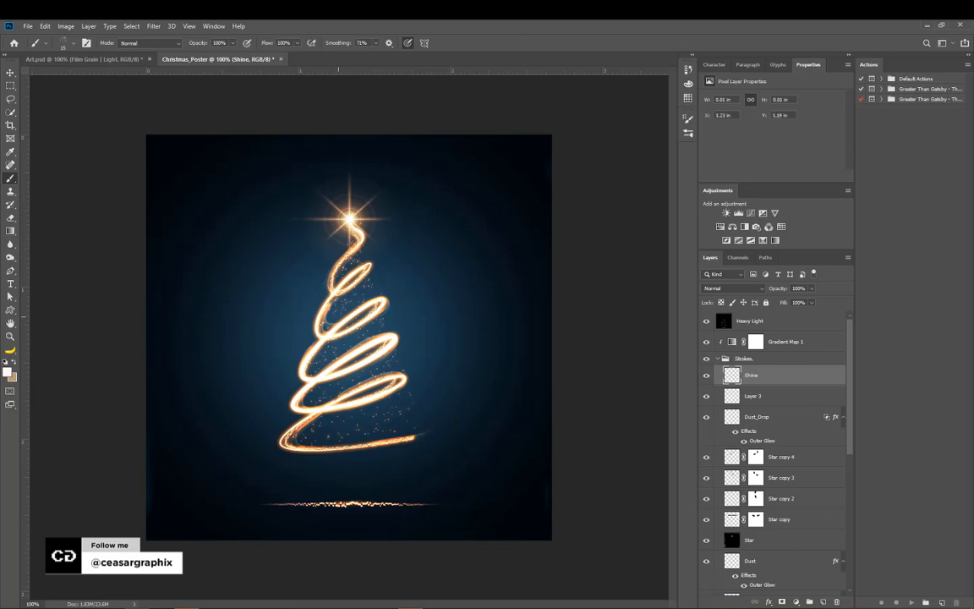
{"action": "left_click", "coordinate": [350, 303]}
{"action": "left_click", "coordinate": [86, 43]}
{"action": "left_click", "coordinate": [591, 134]}
{"action": "left_click_drag", "start_coordinate": [578, 214], "coordinate": [568, 214]}
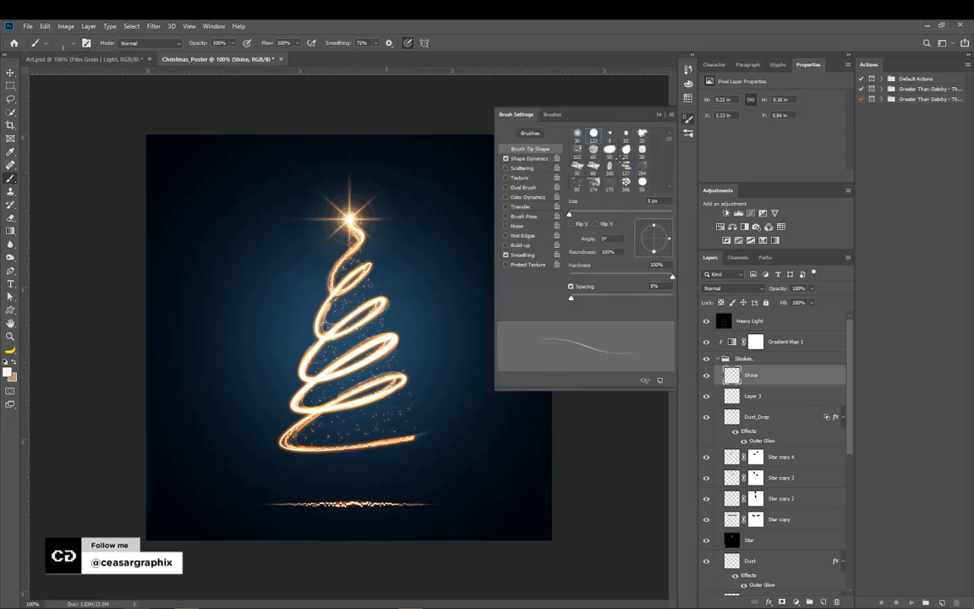
{"action": "left_click", "coordinate": [354, 339]}
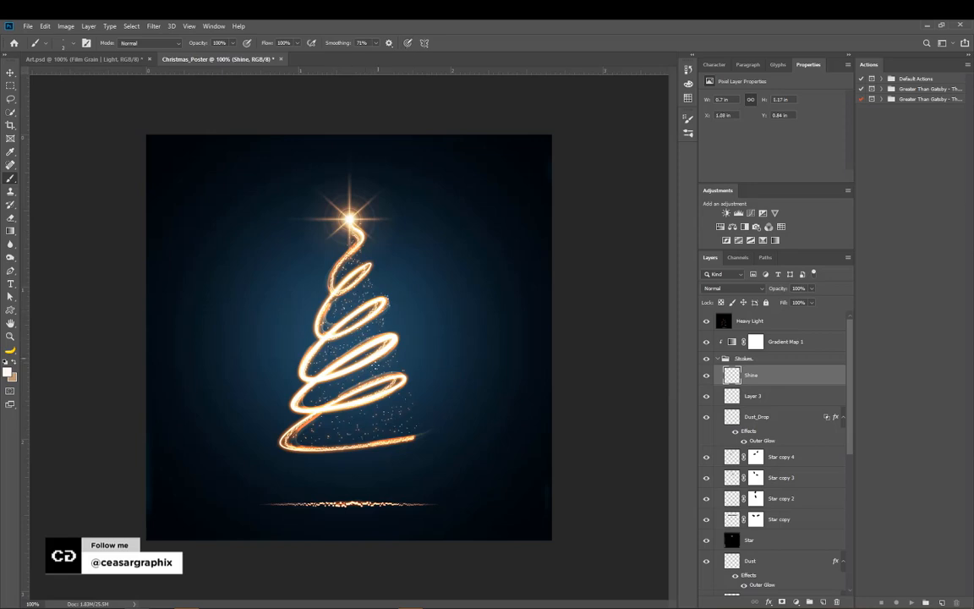
Step: Add a new layer named flare above Heavy Light and fill it with black
{"action": "left_click", "coordinate": [801, 320]}
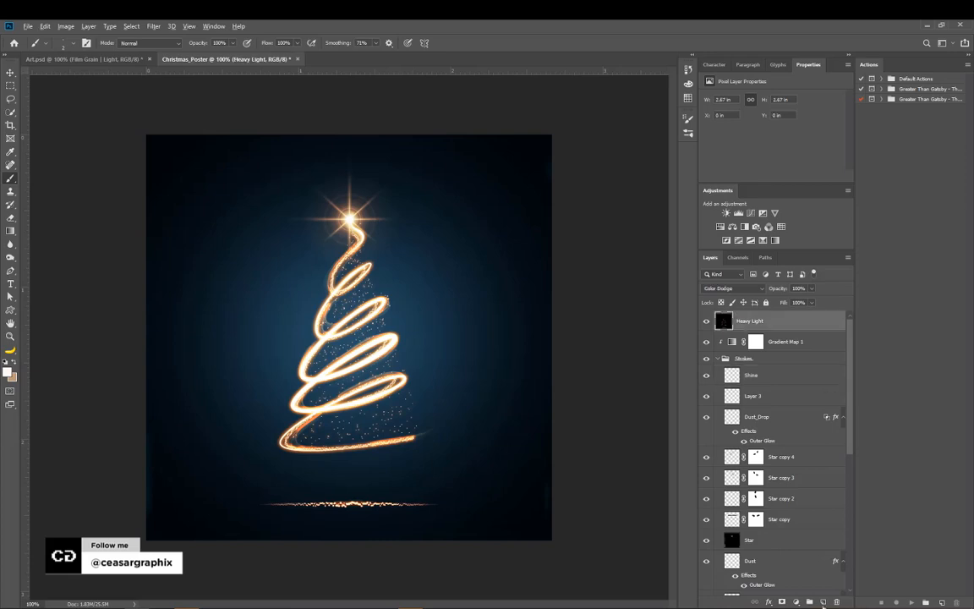
{"action": "left_click", "coordinate": [823, 602], "text": "alt"}
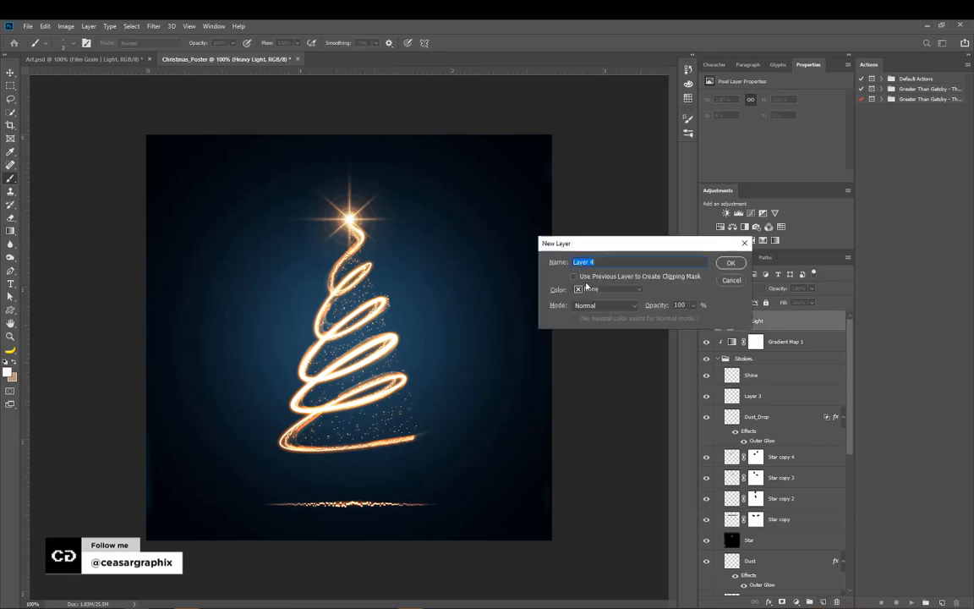
{"action": "type", "text": "flare"}
{"action": "key", "text": "Return"}
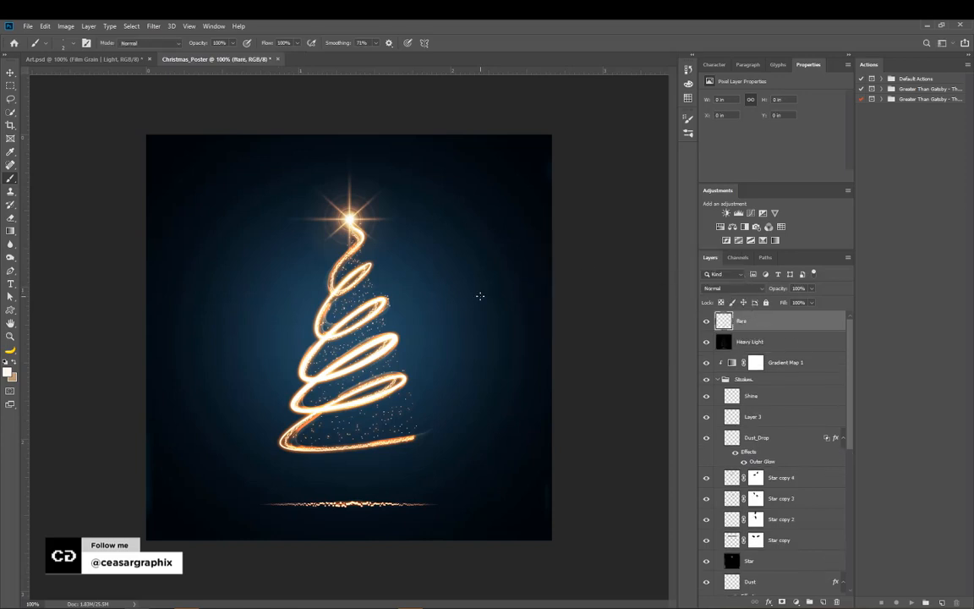
{"action": "key", "text": "d"}
{"action": "key", "text": "alt+BackSpace"}
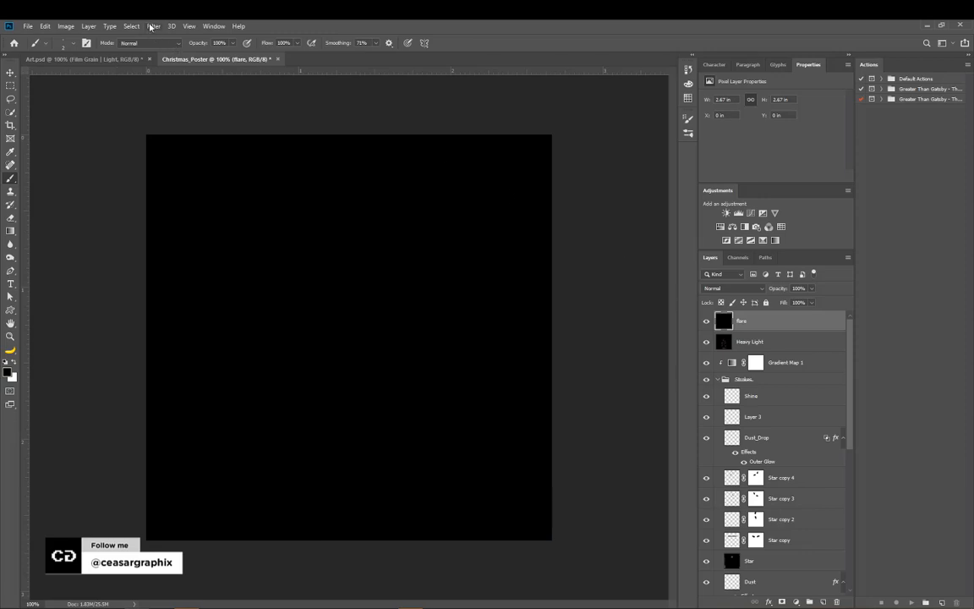
Step: Render a 50-300mm Zoom Lens Flare at 100% brightness in the upper right of the flare layer and set its blend mode to Screen
{"action": "left_click", "coordinate": [150, 27]}
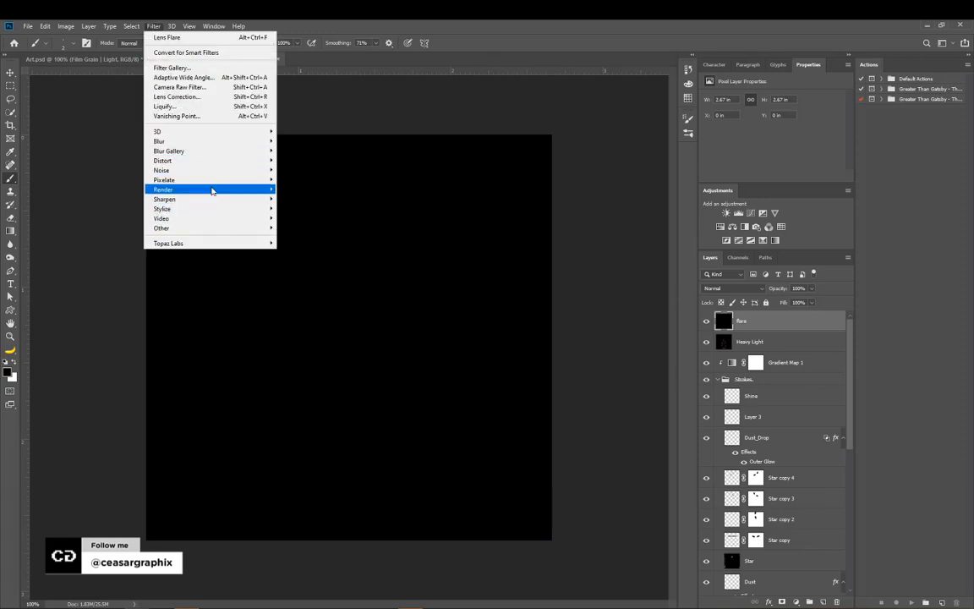
{"action": "mouse_move", "coordinate": [208, 190]}
{"action": "left_click", "coordinate": [298, 252]}
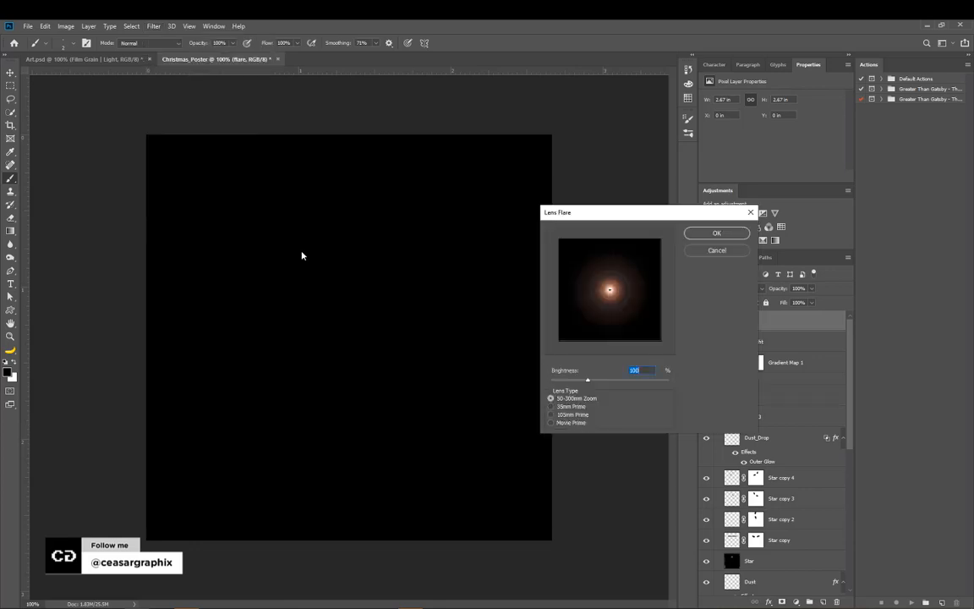
{"action": "left_click_drag", "start_coordinate": [622, 298], "coordinate": [637, 268]}
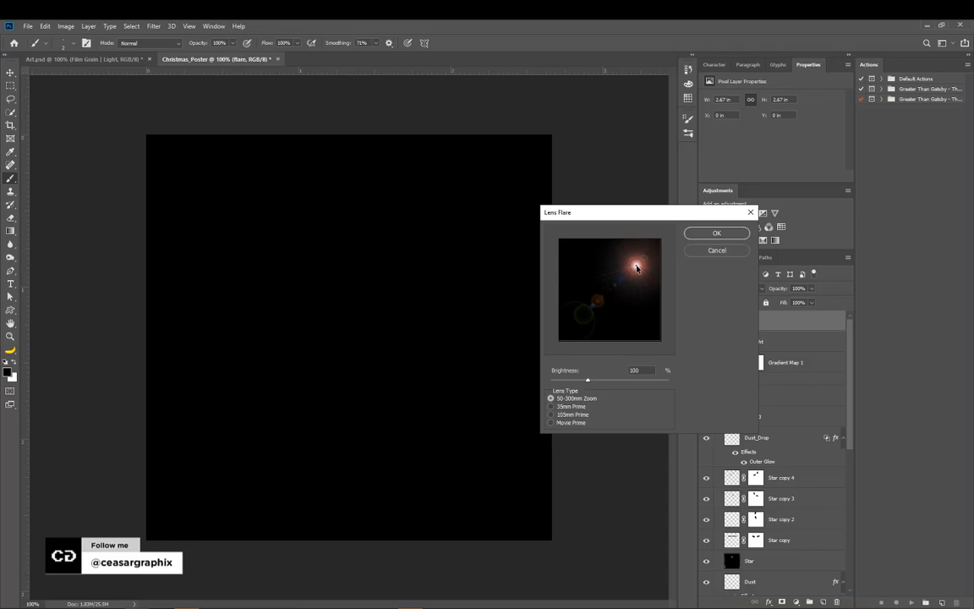
{"action": "left_click", "coordinate": [712, 233]}
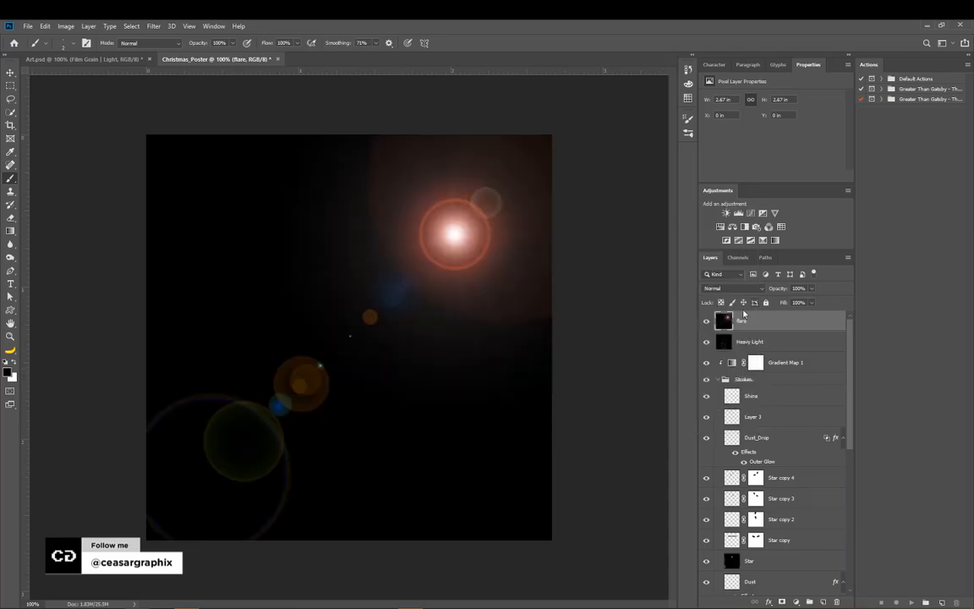
{"action": "left_click", "coordinate": [733, 288]}
{"action": "left_click", "coordinate": [712, 369]}
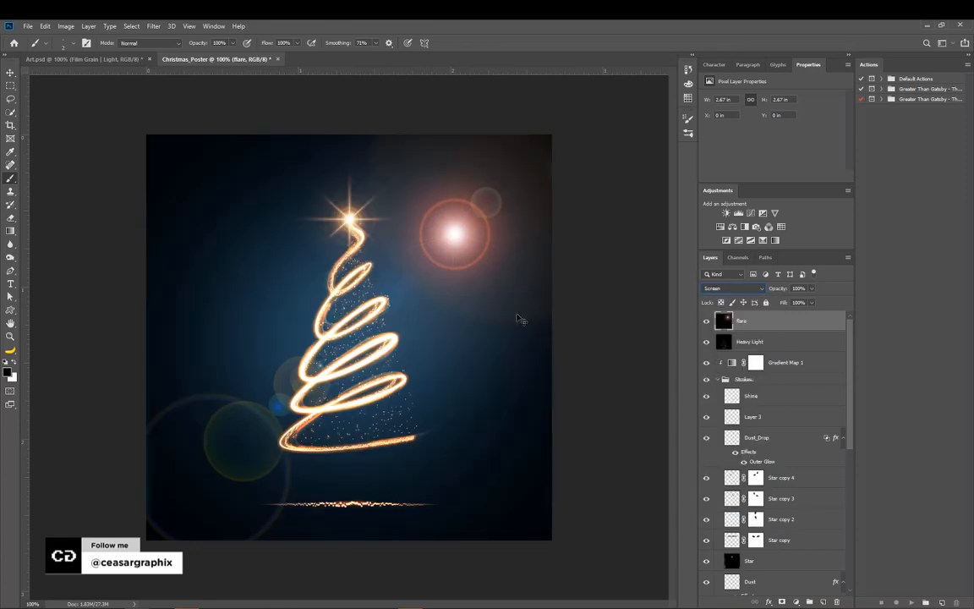
Step: Enlarge the flare layer to about 3.5 by 3.23 in and shift it so the bright core sits at the poster's upper-right corner
{"action": "key", "text": "ctrl+t"}
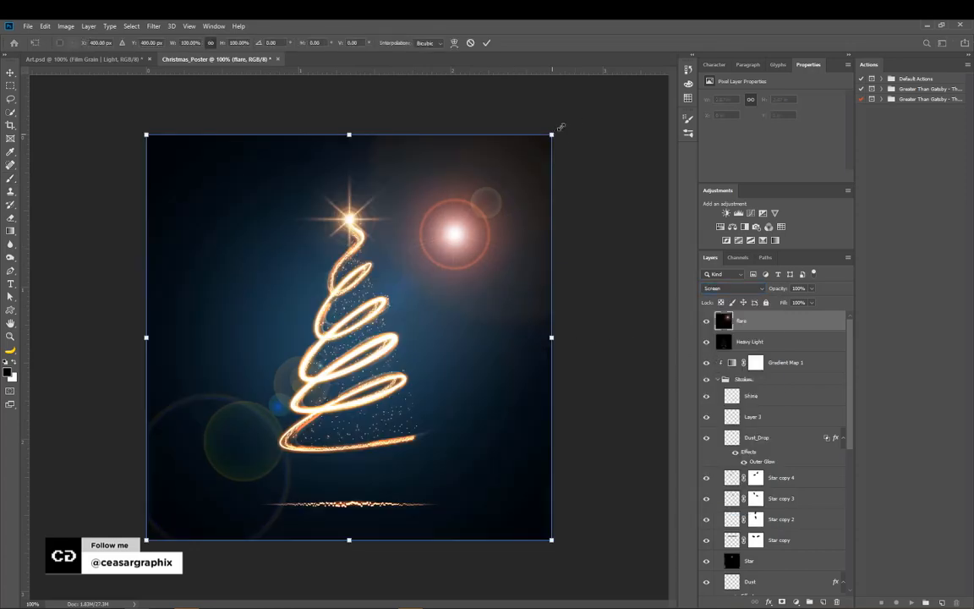
{"action": "left_click_drag", "start_coordinate": [556, 127], "coordinate": [681, 47]}
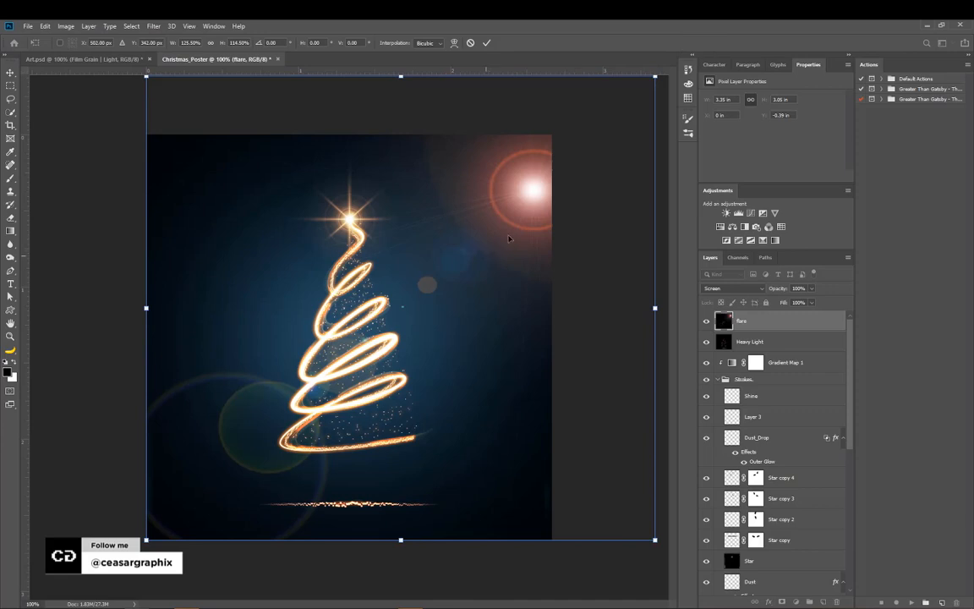
{"action": "mouse_move", "coordinate": [508, 240]}
{"action": "left_mouse_down"}
{"action": "mouse_move", "coordinate": [555, 181]}
{"action": "mouse_move", "coordinate": [519, 229]}
{"action": "left_mouse_up"}
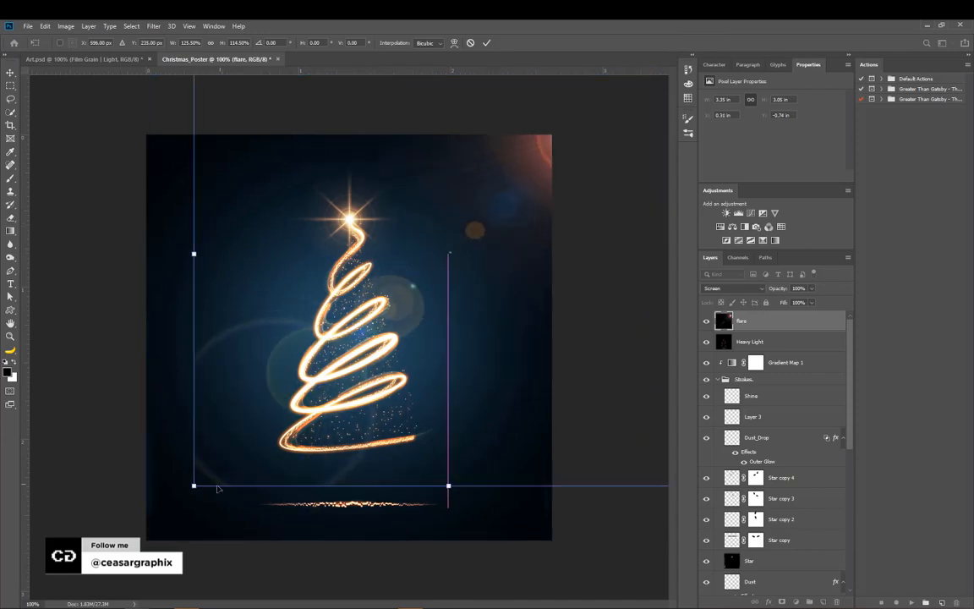
{"action": "left_click_drag", "start_coordinate": [217, 488], "coordinate": [184, 508]}
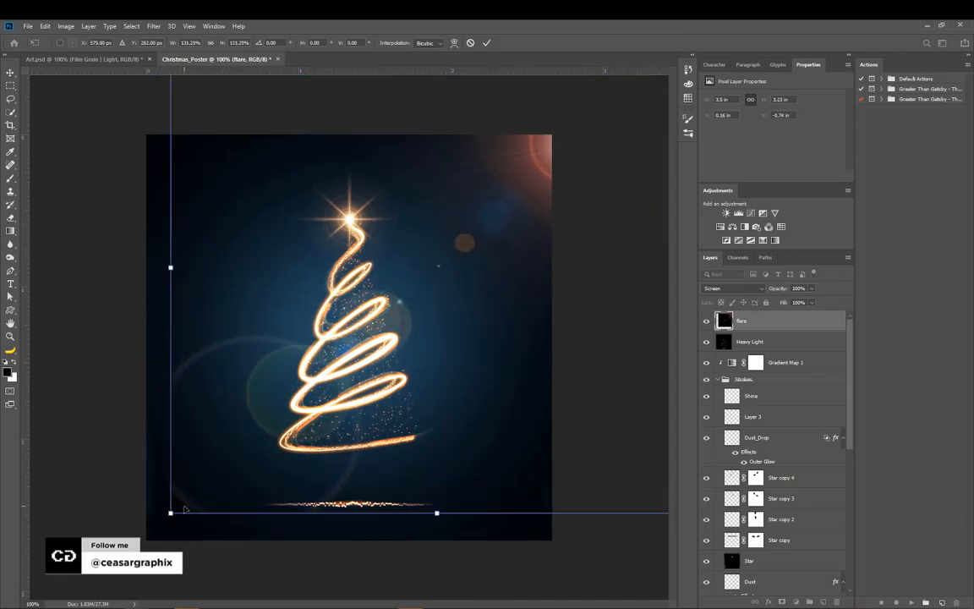
{"action": "key", "text": "Return"}
{"action": "key", "text": "b"}
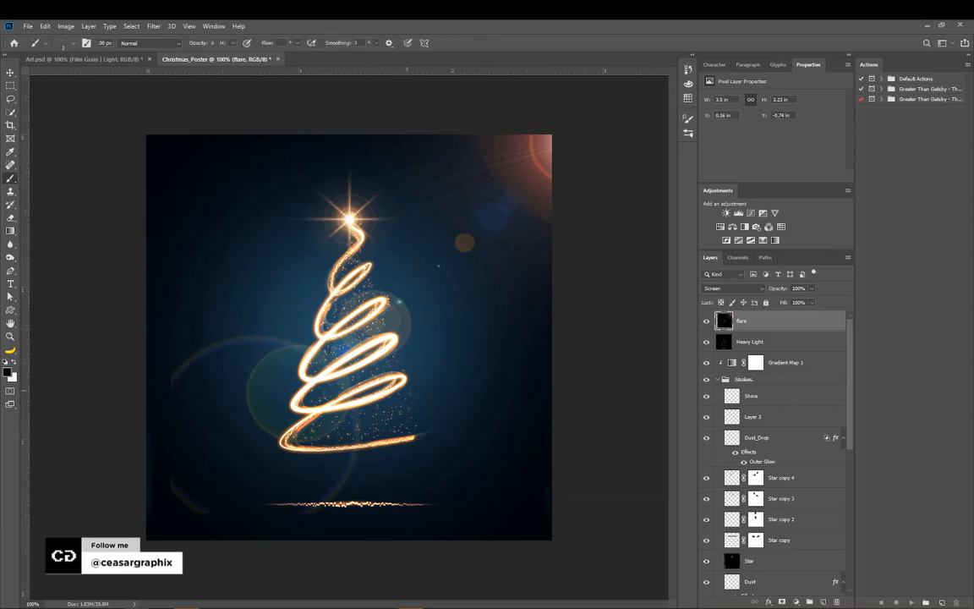
{"action": "key", "text": "v"}
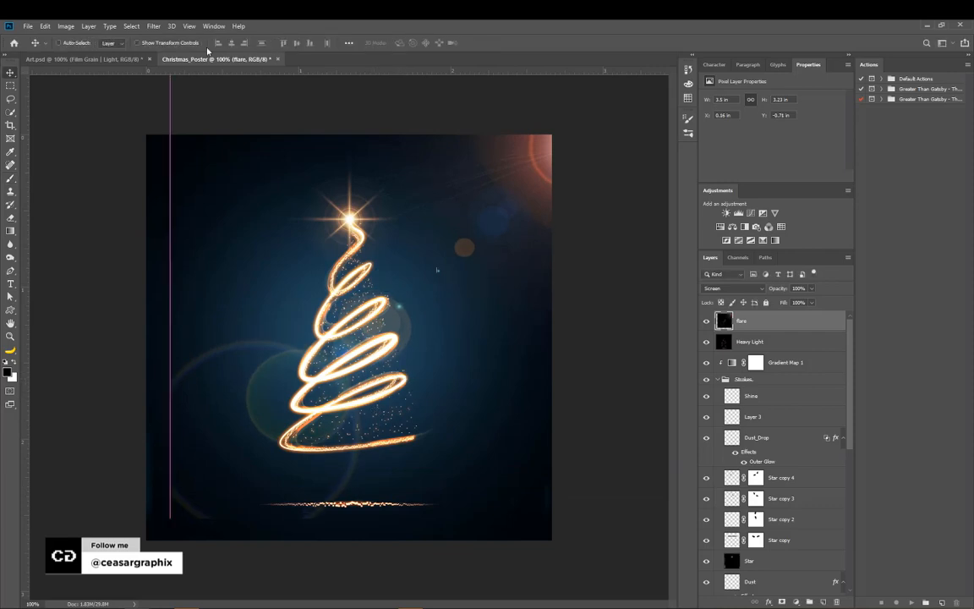
Step: Apply a 15 px Field Blur to the flare layer
{"action": "left_click", "coordinate": [153, 28]}
{"action": "mouse_move", "coordinate": [197, 154]}
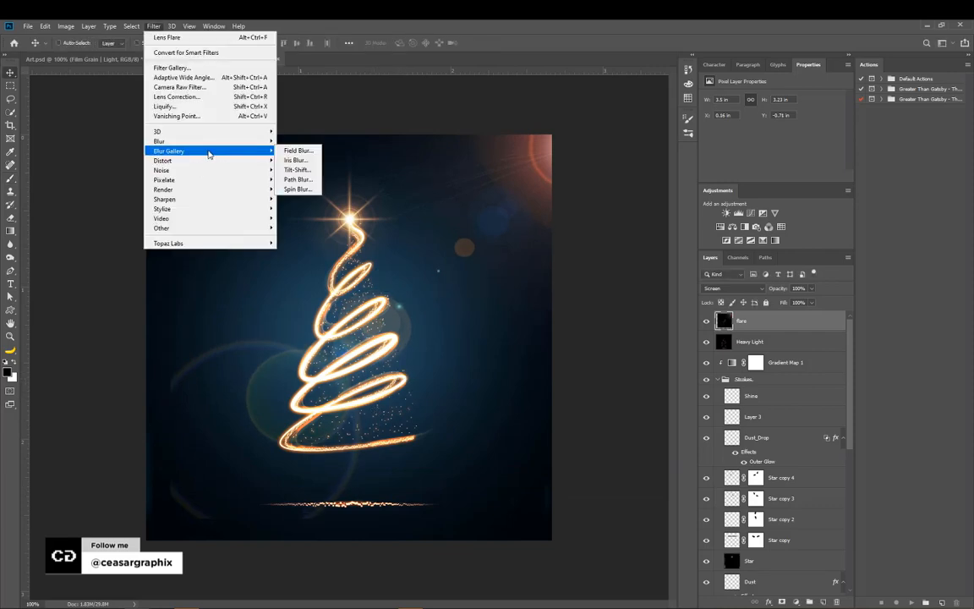
{"action": "left_click", "coordinate": [297, 150]}
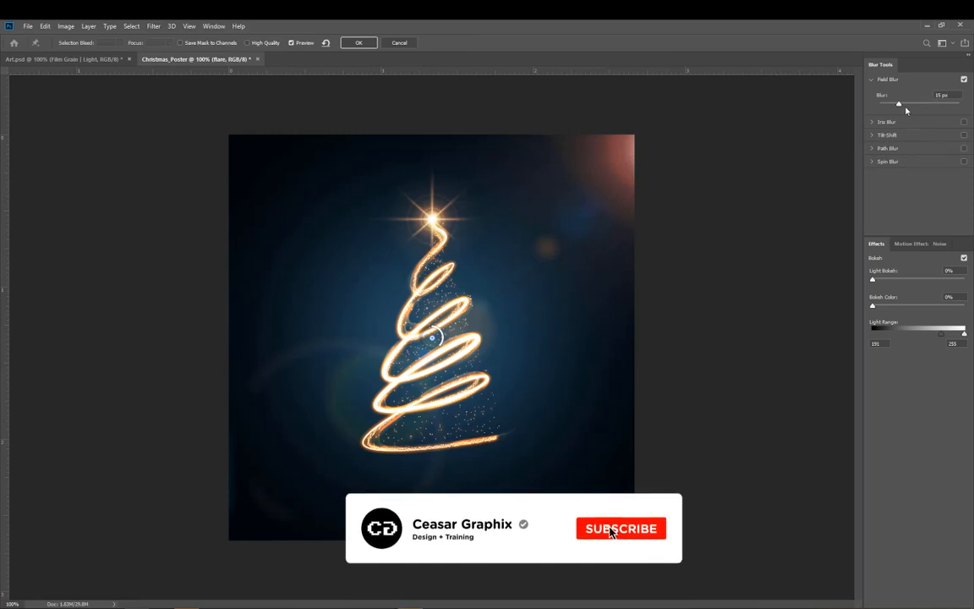
{"action": "double_click", "coordinate": [940, 96]}
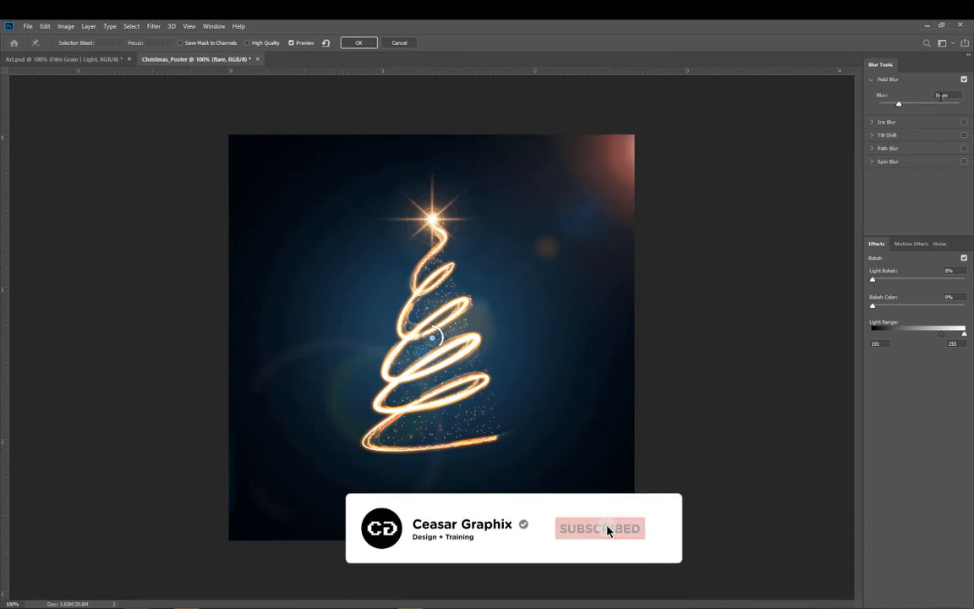
{"action": "left_click", "coordinate": [357, 43]}
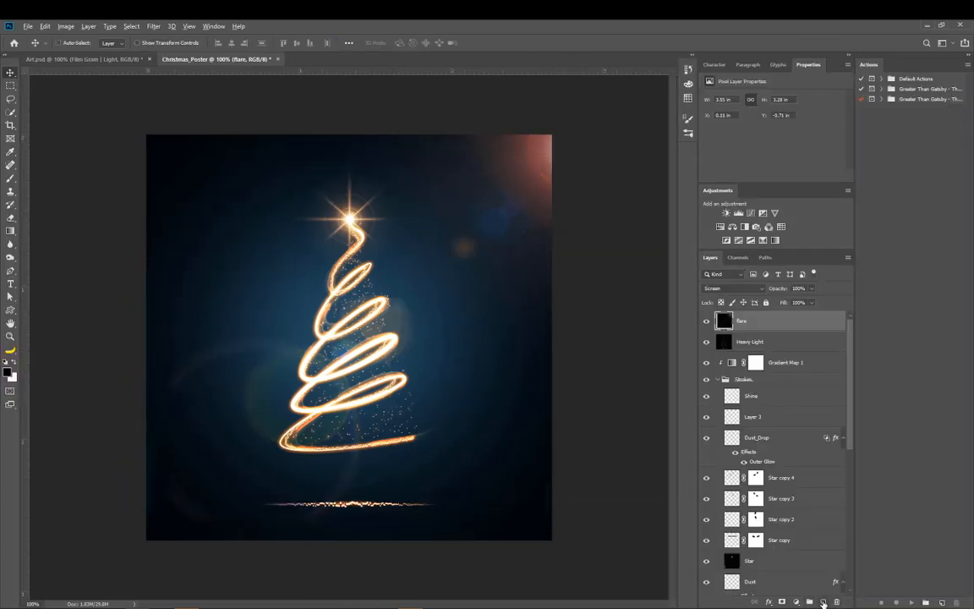
Step: Add a new layer named Noise above the flare layer and fill it with 50% gray, hex 808080
{"action": "left_click", "coordinate": [823, 603], "text": "alt"}
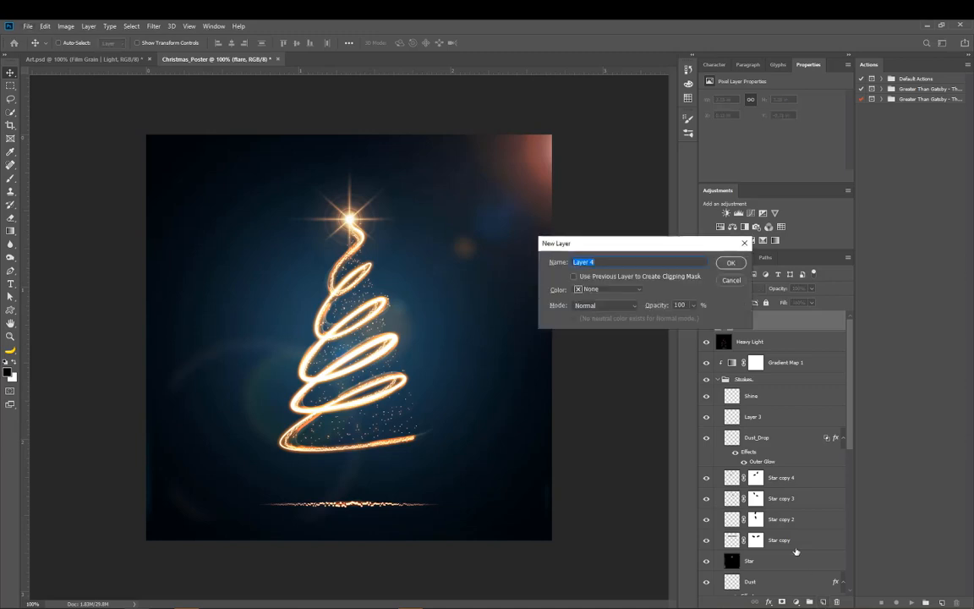
{"action": "type", "text": "Noise"}
{"action": "key", "text": "Return"}
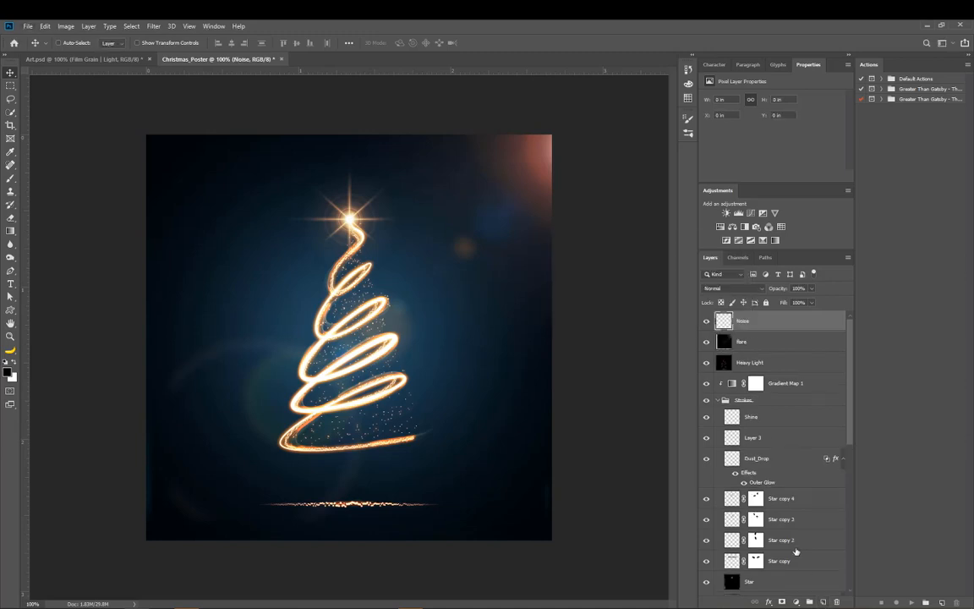
{"action": "left_click", "coordinate": [8, 371]}
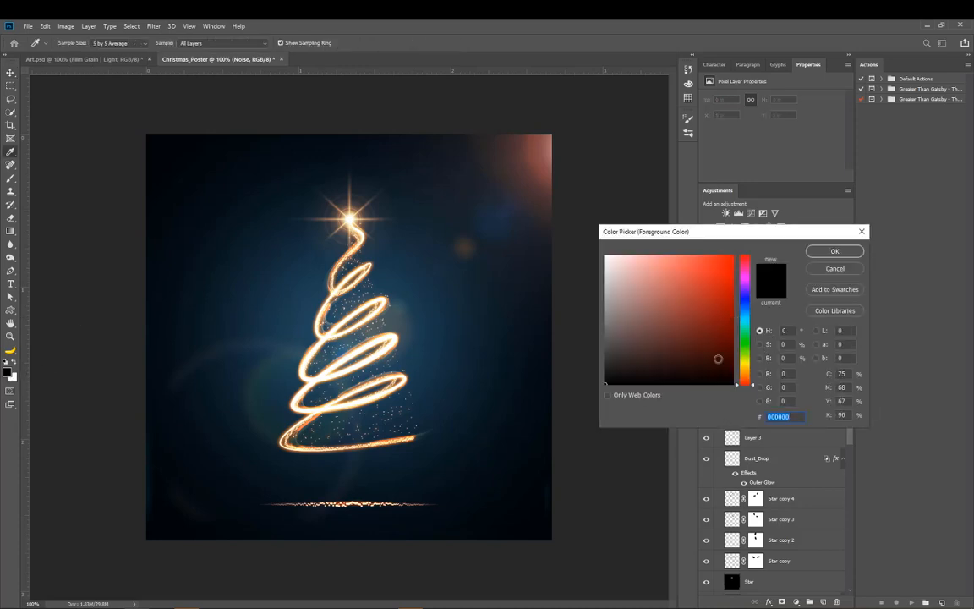
{"action": "type", "text": "808080"}
{"action": "key", "text": "Return"}
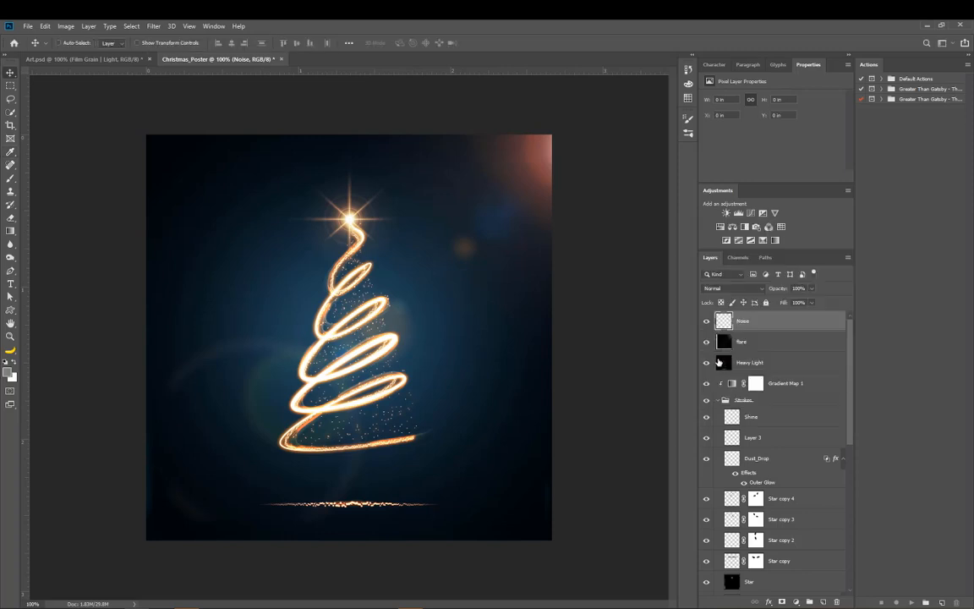
{"action": "key", "text": "alt+BackSpace"}
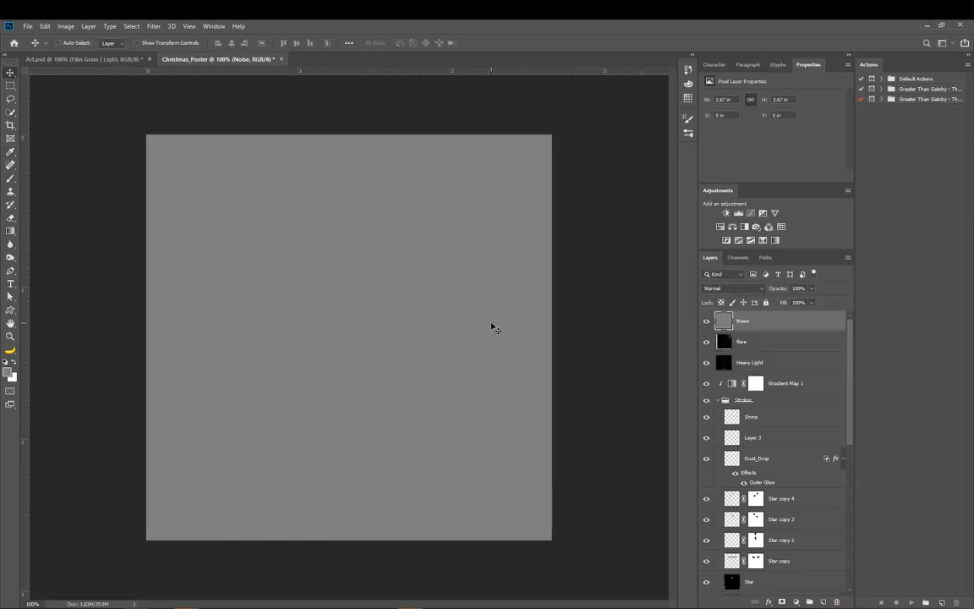
Step: Apply uniform, monochromatic Add Noise to the Noise layer with an amount of 21.09%
{"action": "left_click", "coordinate": [151, 27]}
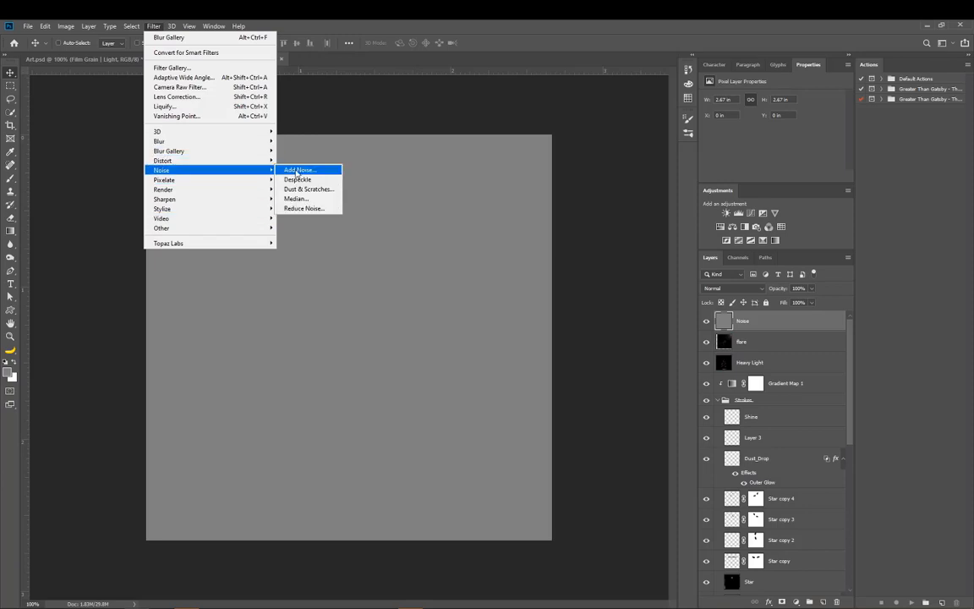
{"action": "left_click", "coordinate": [286, 170]}
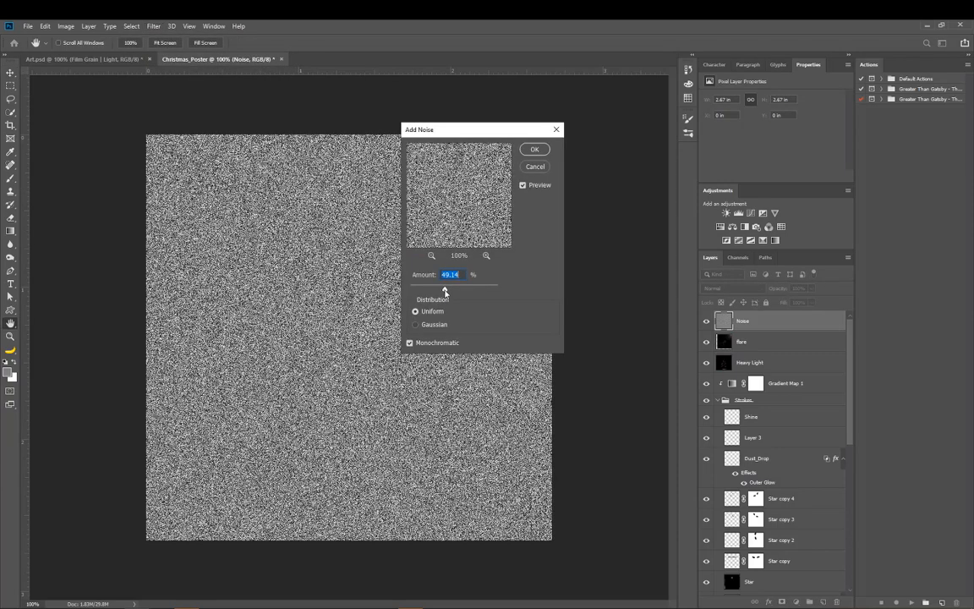
{"action": "left_click_drag", "start_coordinate": [446, 290], "coordinate": [433, 290]}
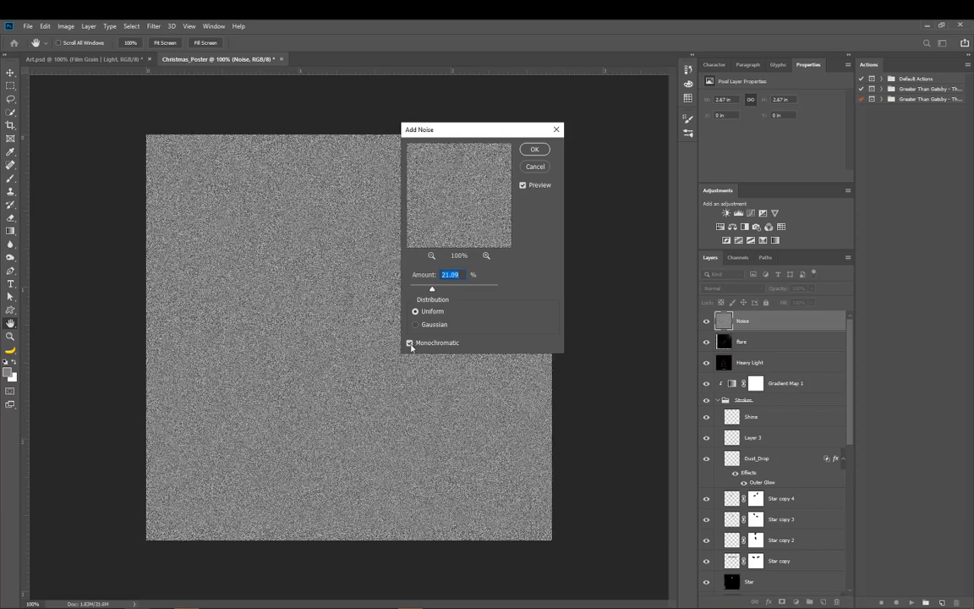
{"action": "key", "text": "Return"}
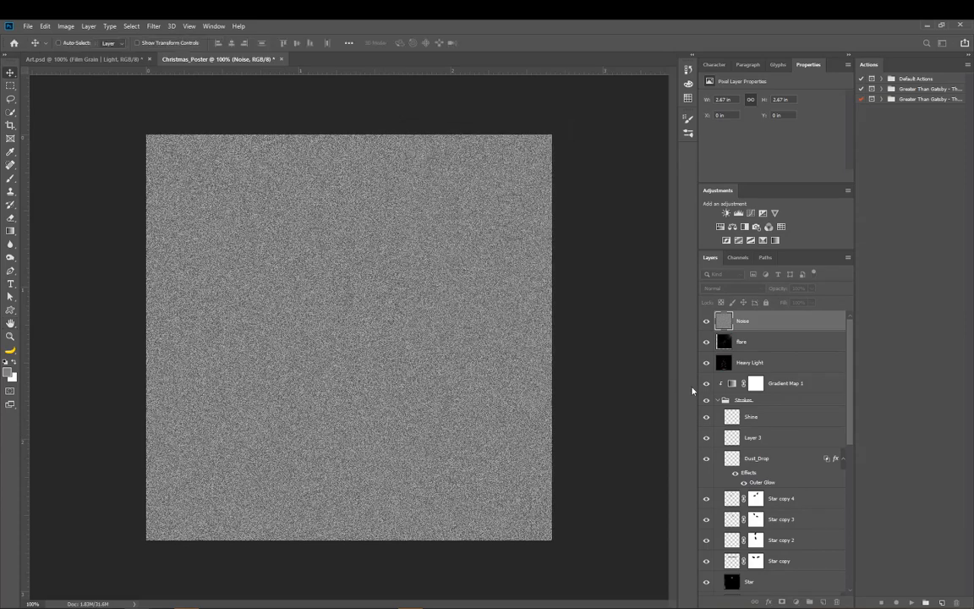
Step: Set the Noise layer's blend mode to Soft Light and its opacity to 26%
{"action": "left_click", "coordinate": [723, 289]}
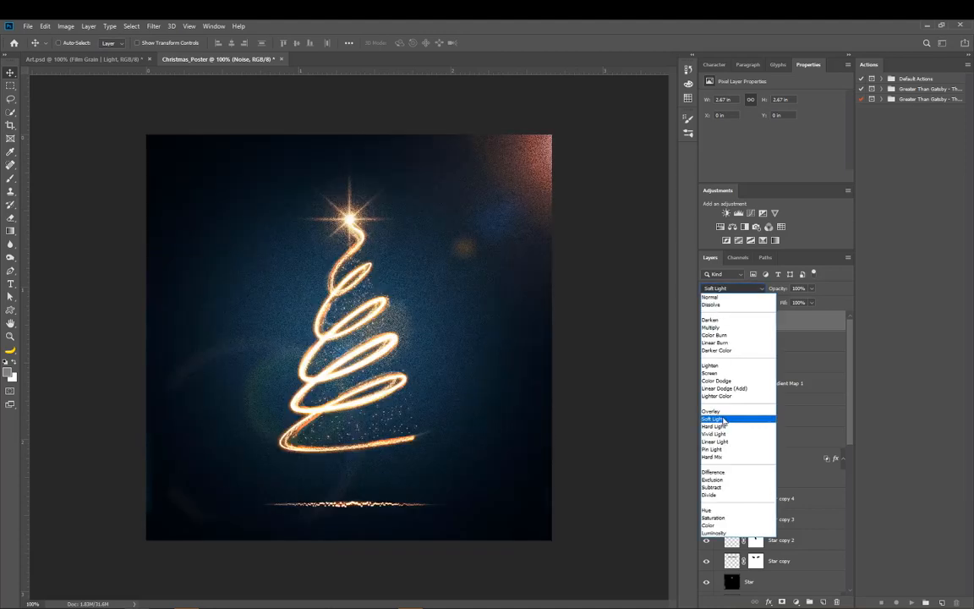
{"action": "left_click", "coordinate": [715, 418]}
{"action": "left_click", "coordinate": [811, 302]}
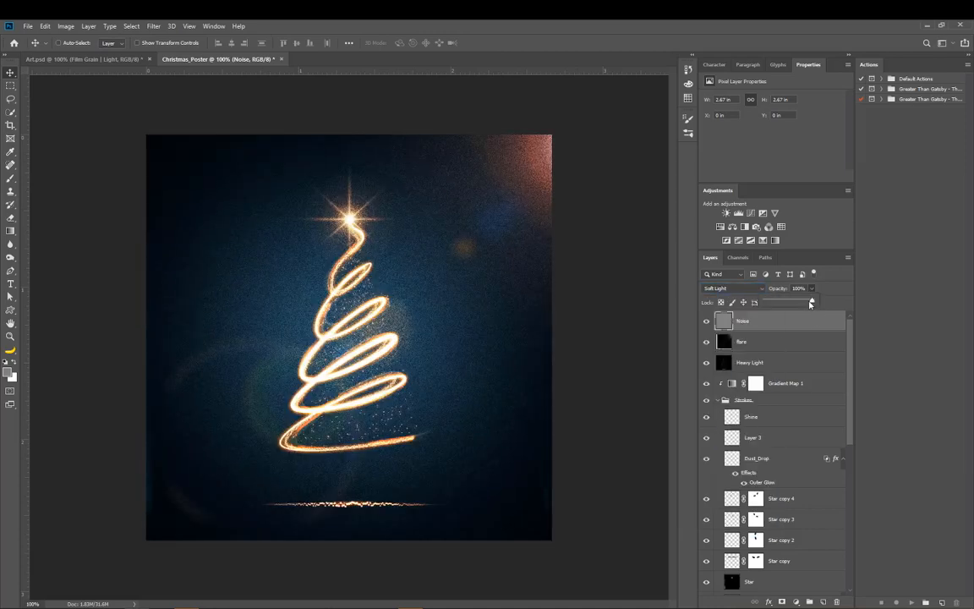
{"action": "left_click_drag", "start_coordinate": [779, 302], "coordinate": [778, 302]}
{"action": "left_click", "coordinate": [757, 314]}
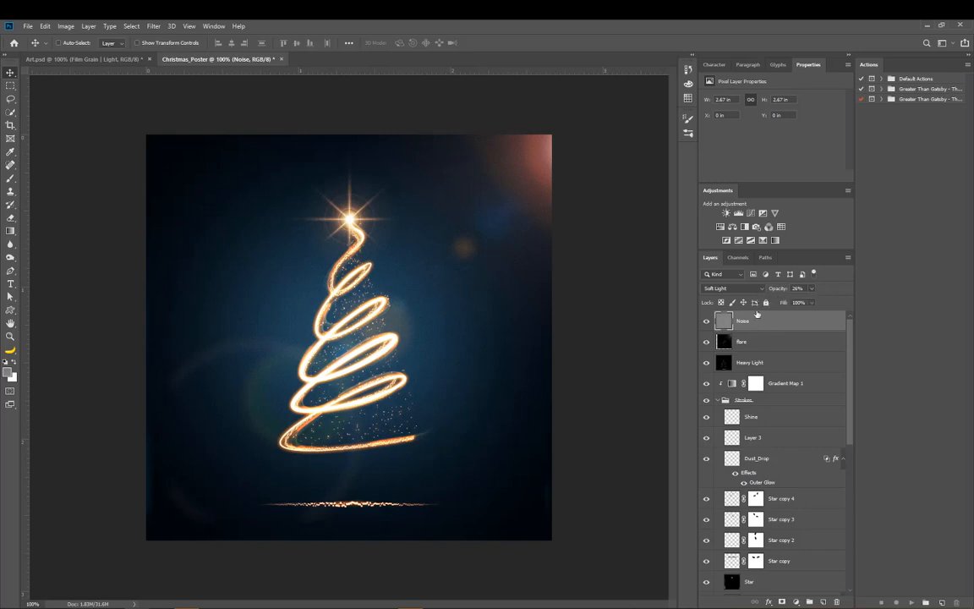
Step: Add a Hue/Saturation adjustment layer above the Noise layer and slightly raise the master saturation
{"action": "left_click", "coordinate": [720, 227]}
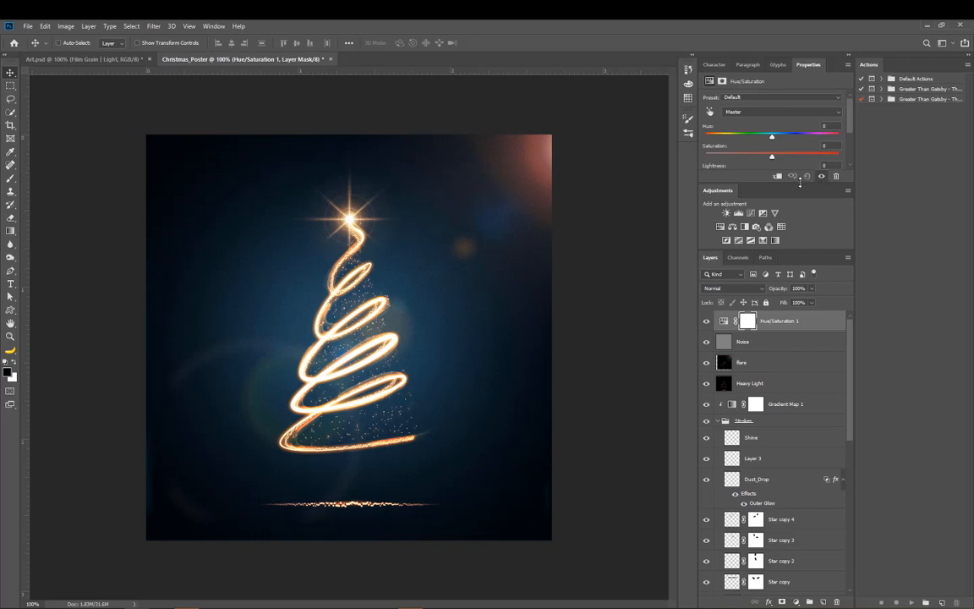
{"action": "left_click_drag", "start_coordinate": [804, 182], "coordinate": [799, 206]}
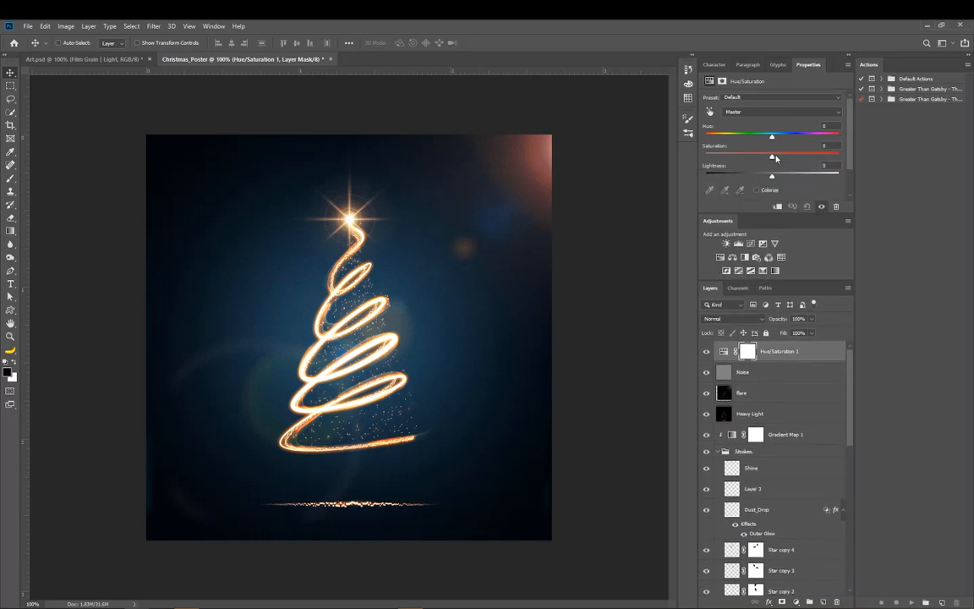
{"action": "left_click_drag", "start_coordinate": [775, 158], "coordinate": [778, 161]}
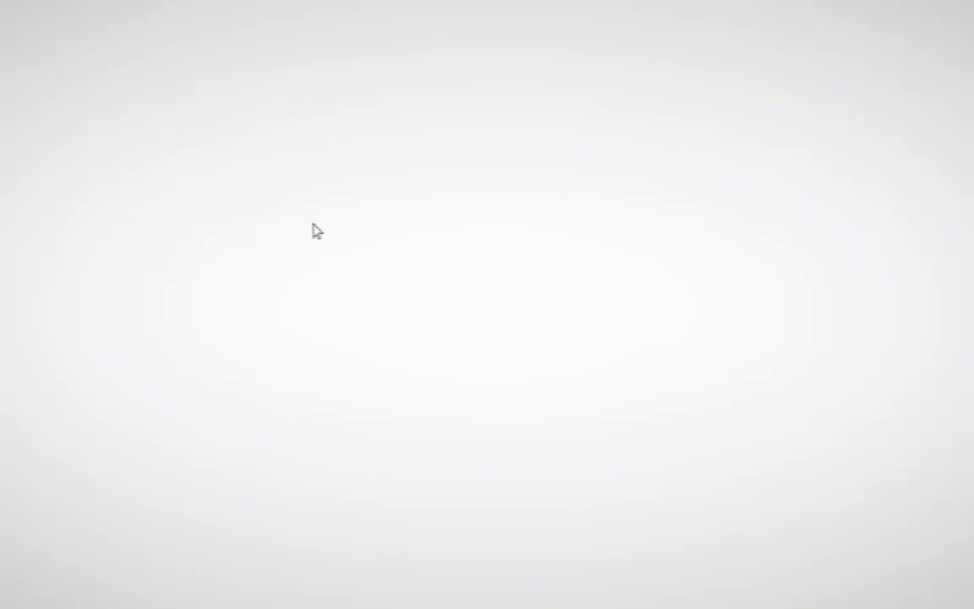
{"action": "left_click_drag", "start_coordinate": [313, 224], "coordinate": [664, 392]}
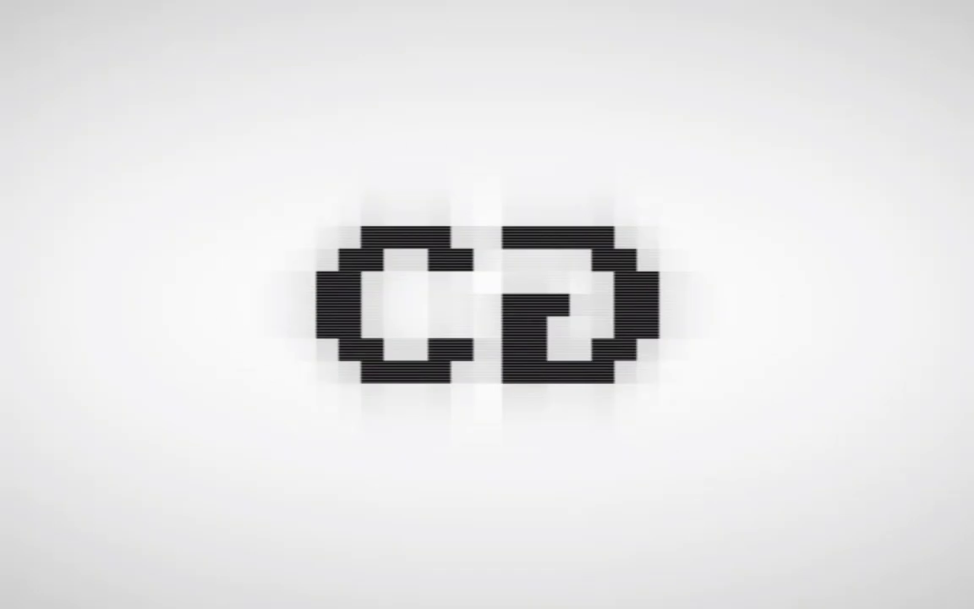